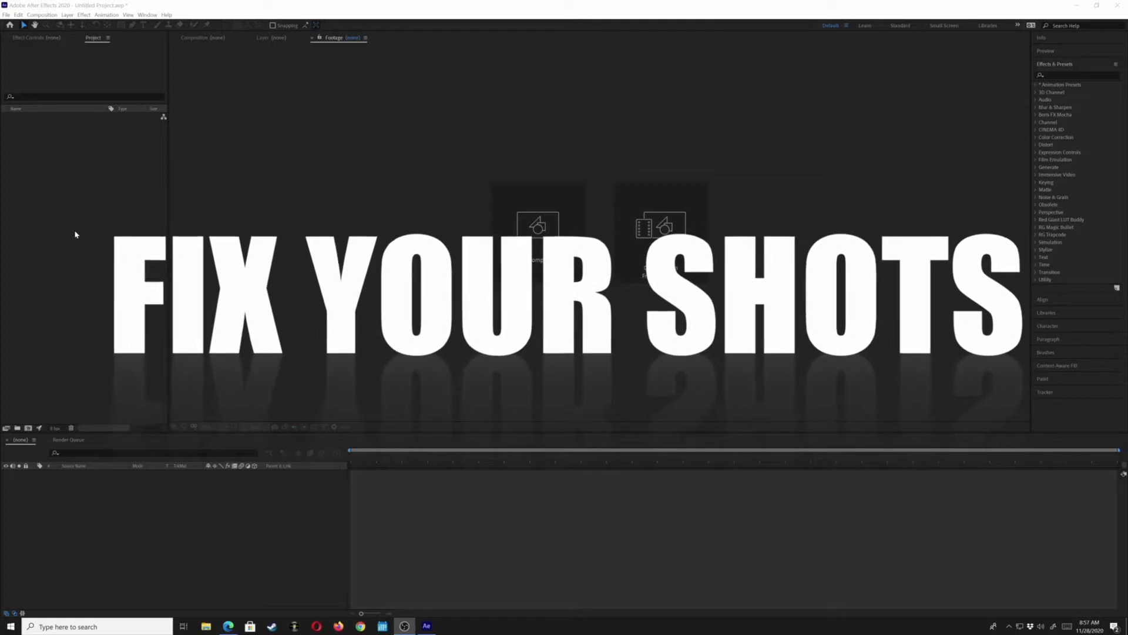
Import the Skateboard Fix.mov footage file into the project
double_click(97, 176)
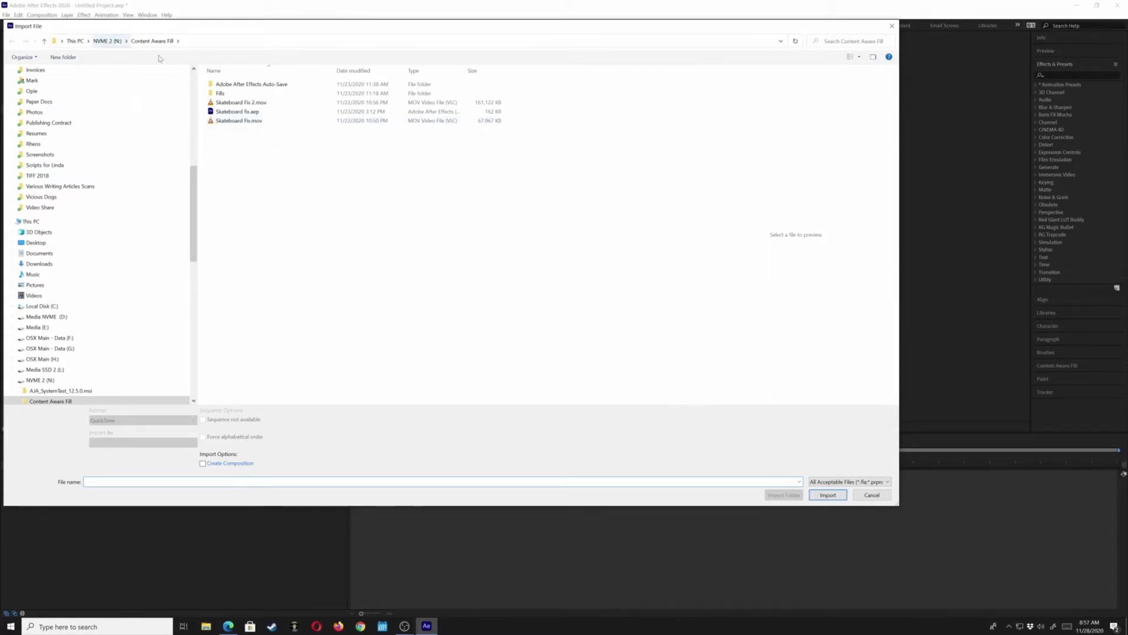
left_click(217, 123)
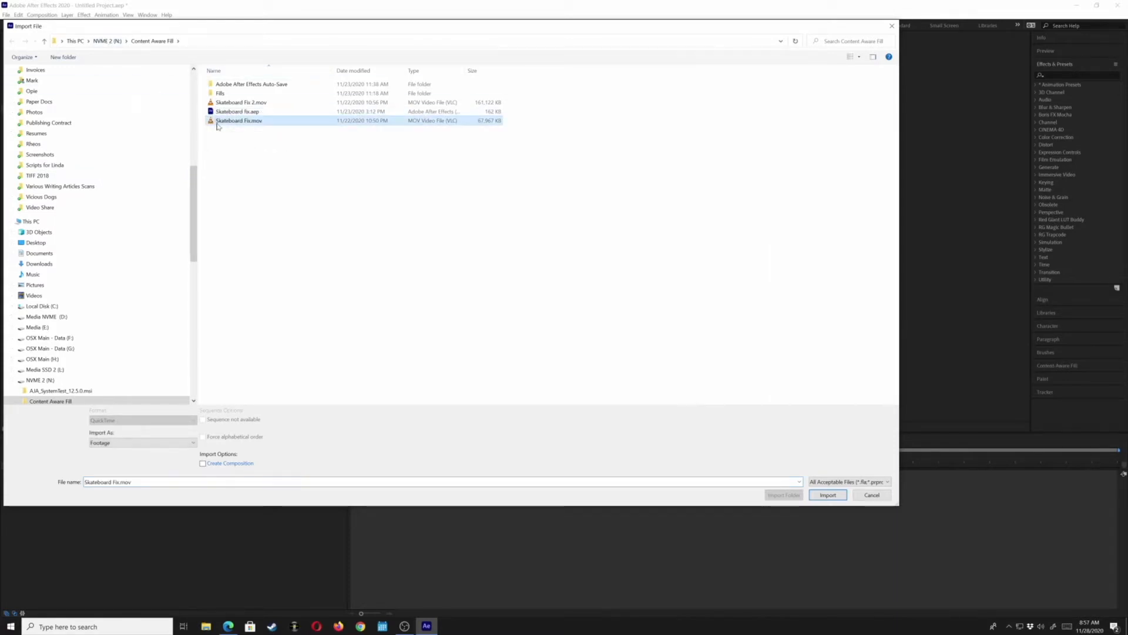
left_click(828, 496)
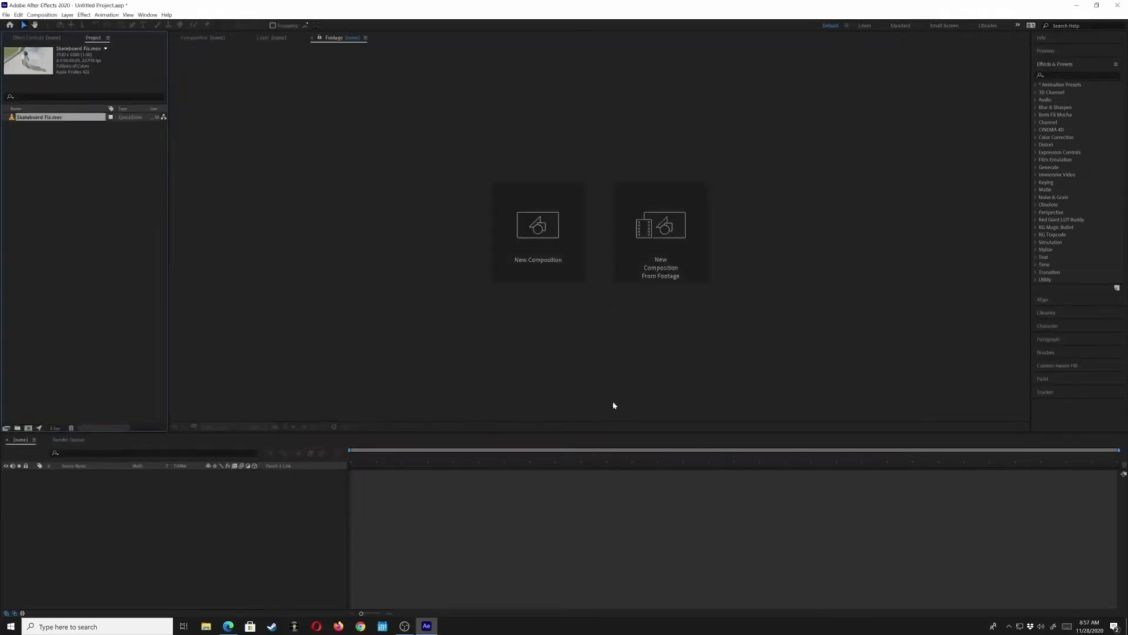
Open the footage in the Footage viewer and set its magnification to Fit
double_click(11, 119)
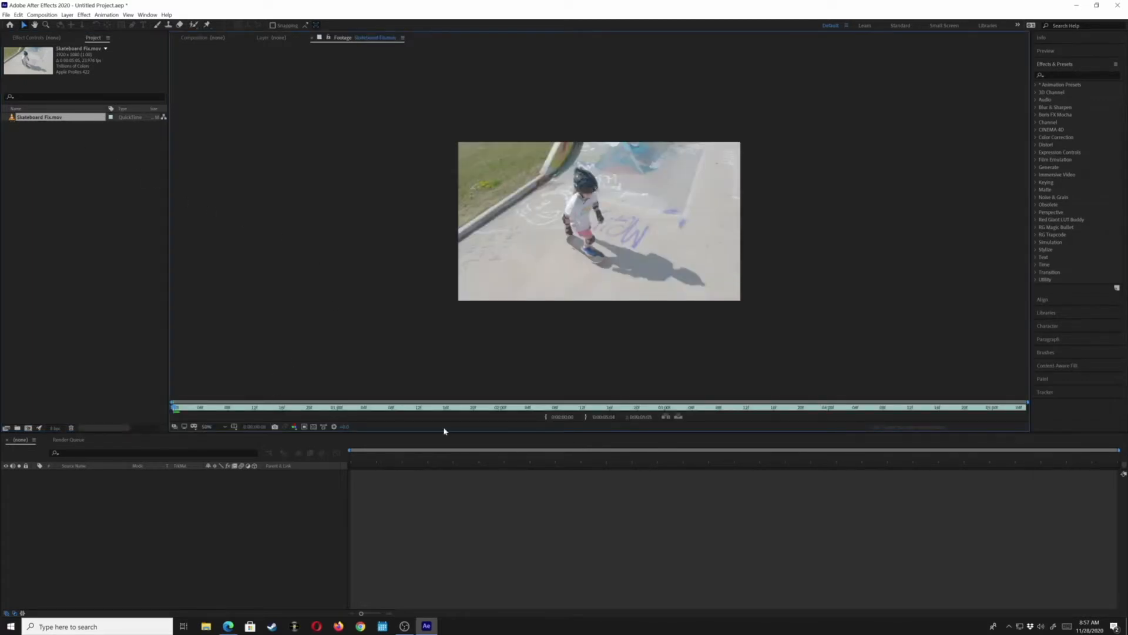
left_click(212, 427)
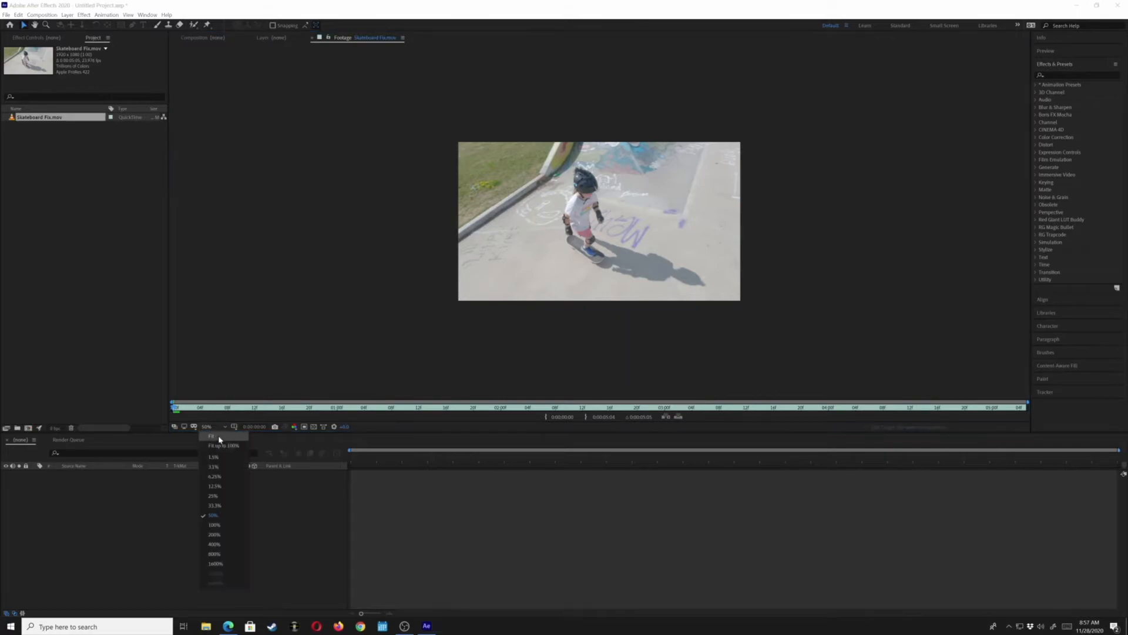
left_click(219, 438)
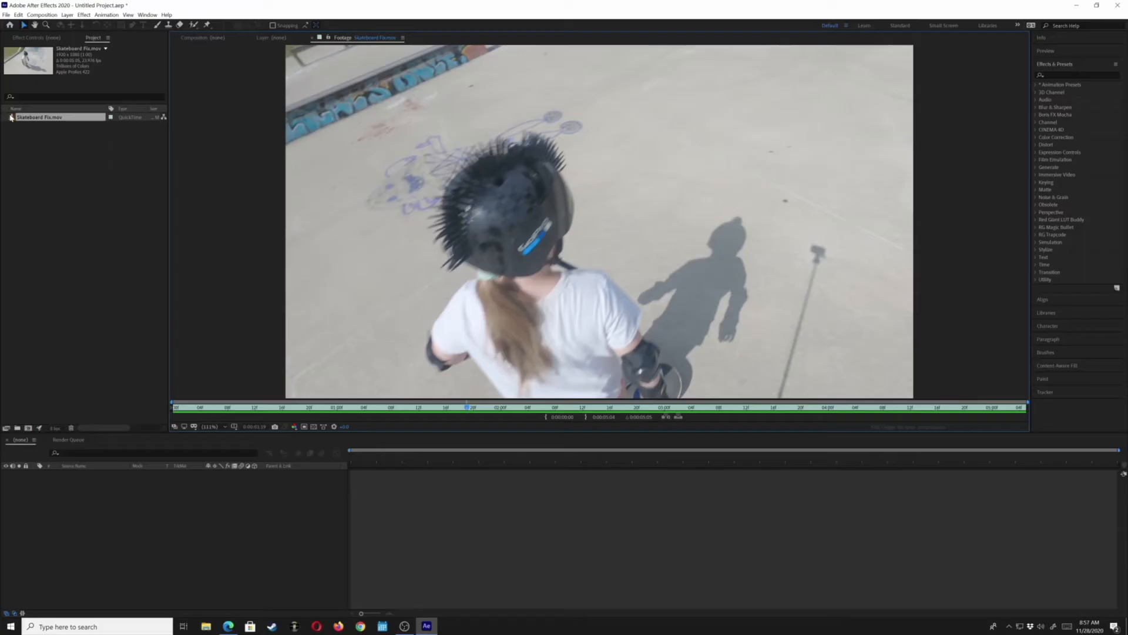
Create a new composition from the Skateboard Fix.mov footage
left_click_drag(11, 118, 13, 125)
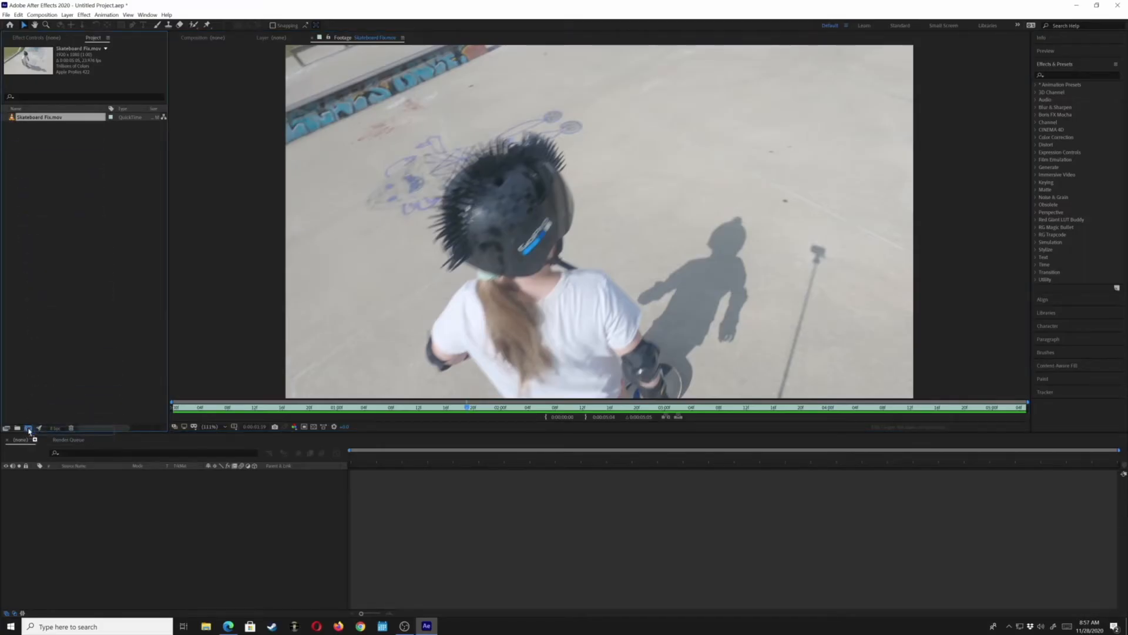
left_click_drag(28, 430, 28, 430)
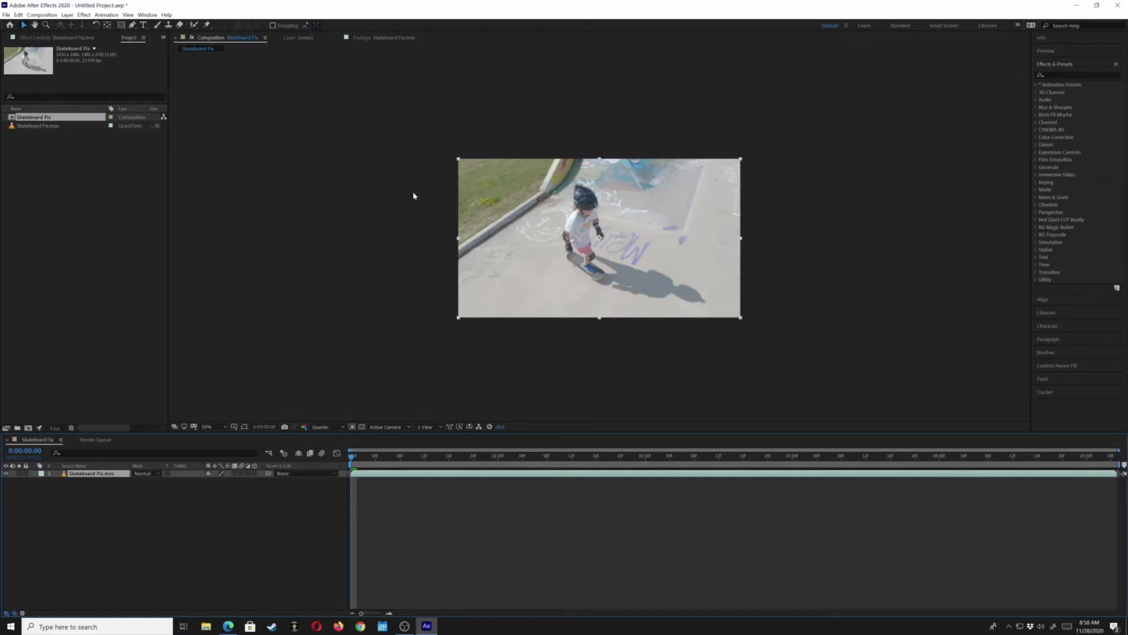
Set the composition viewer to 100% zoom and its preview resolution to Full
scroll(456, 222, "down", 2)
scroll(456, 222, "up", 3)
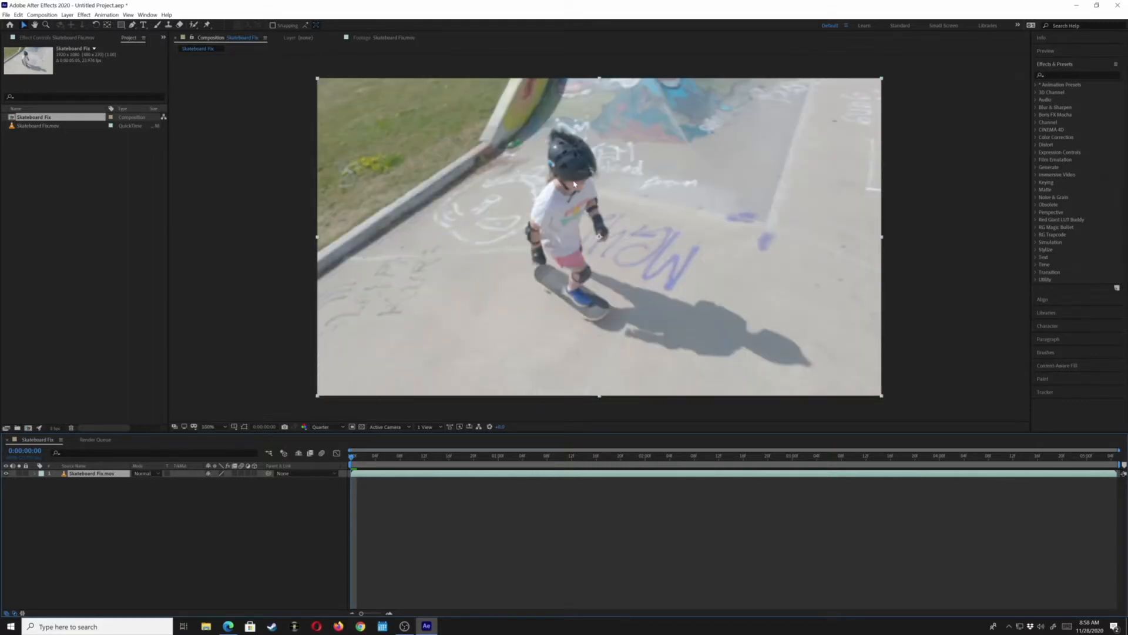
scroll(574, 184, "up", 2)
scroll(575, 191, "down", 2)
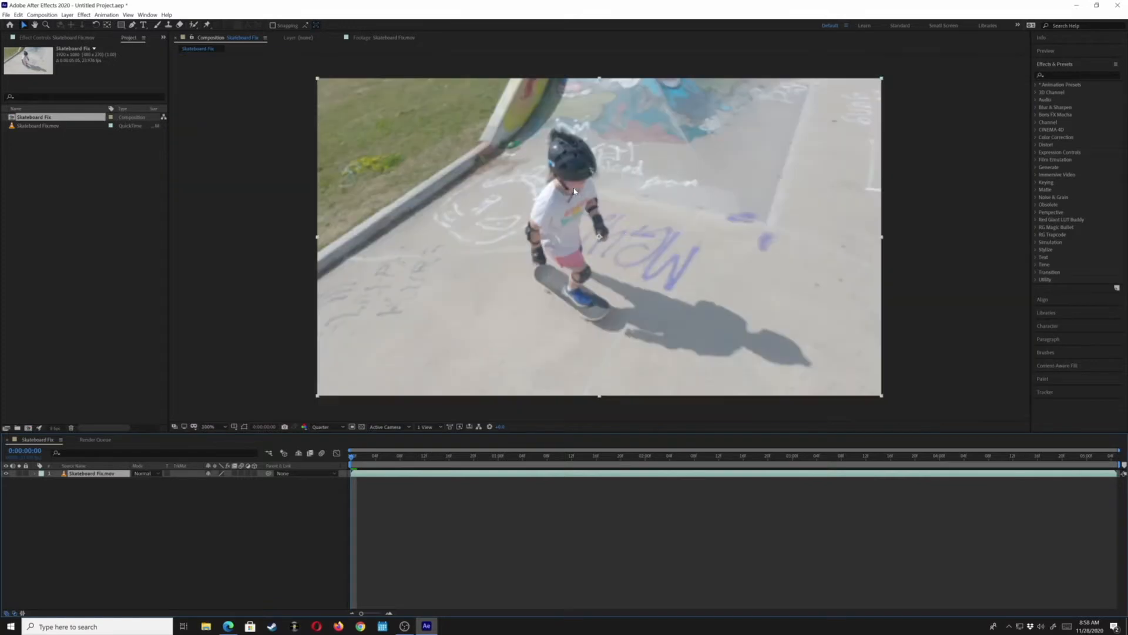
left_click(325, 427)
left_click(325, 448)
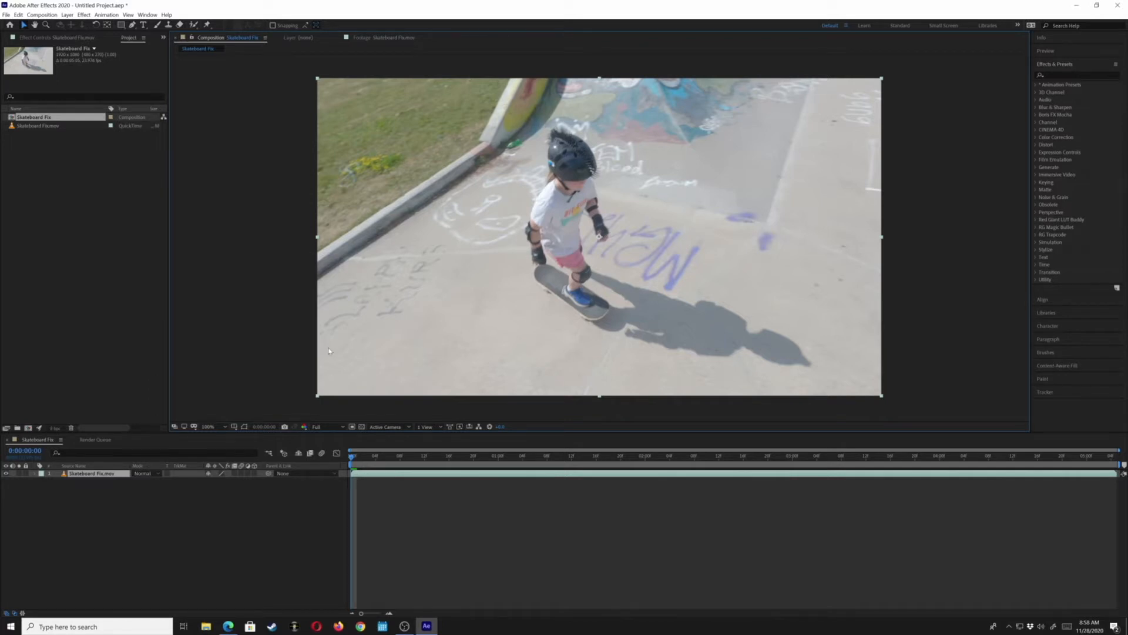
left_click(328, 433)
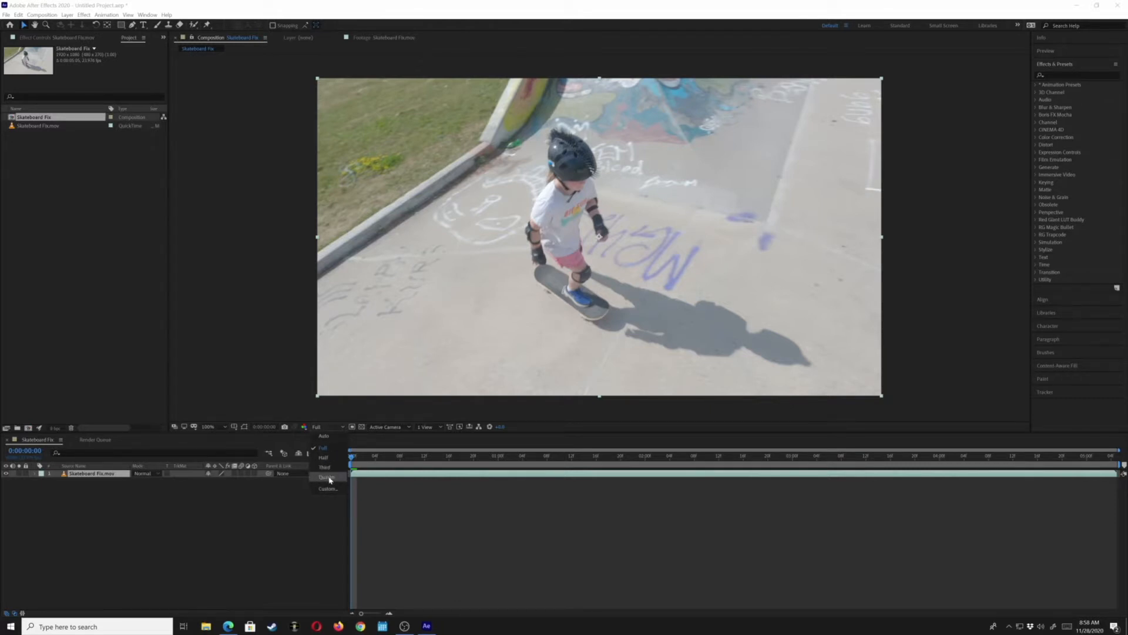
left_click(222, 508)
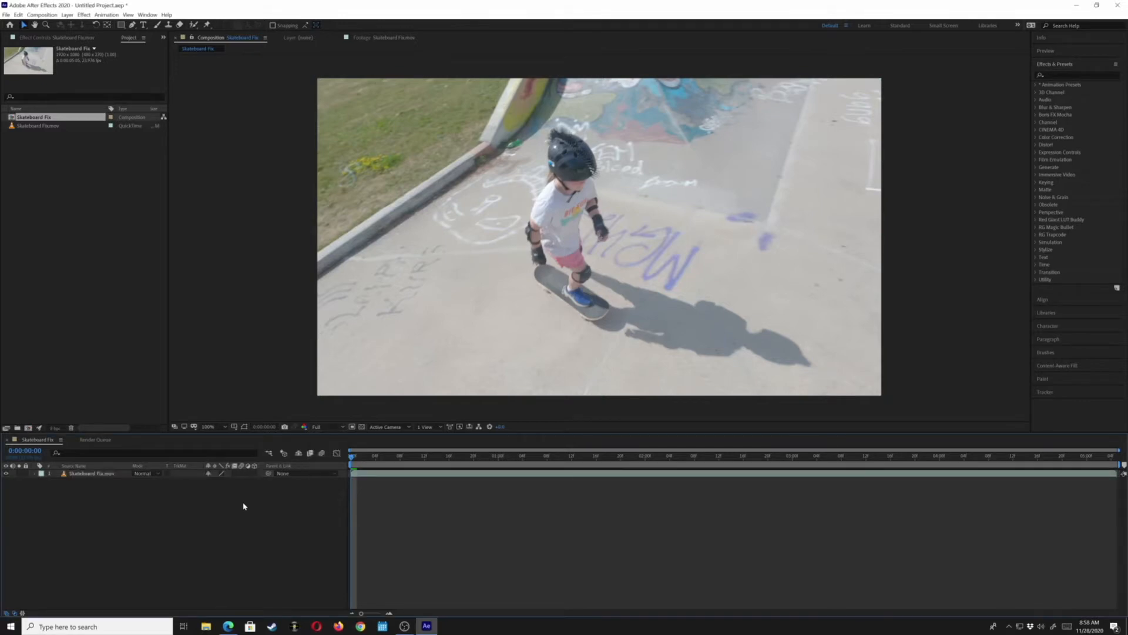
Play back the composition to review the clip, then stop playback
key("space")
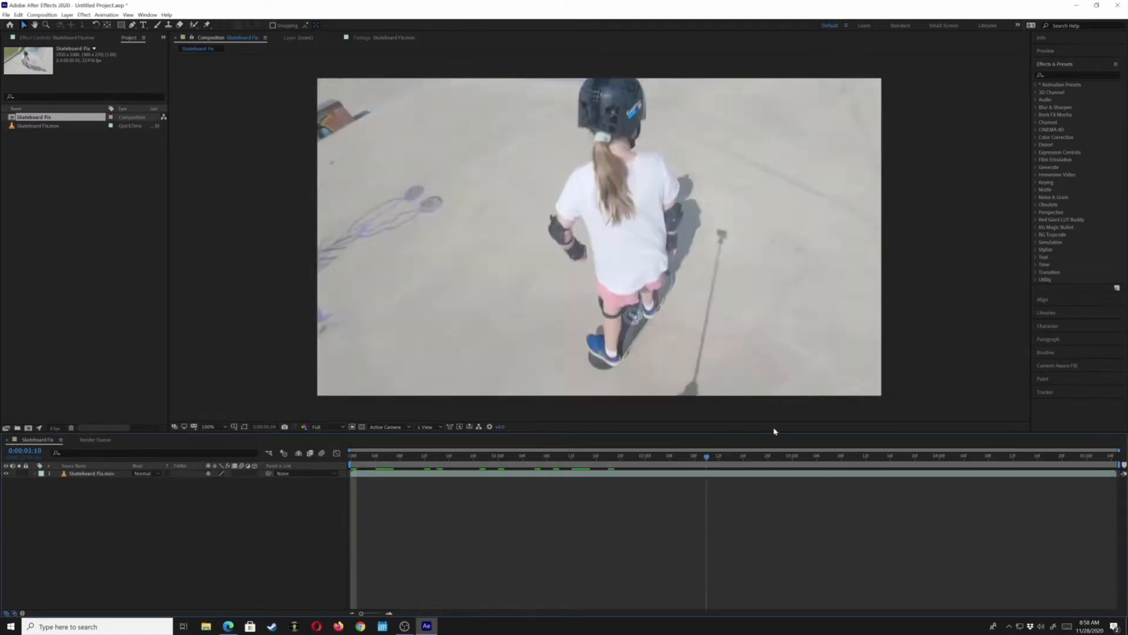
key("space")
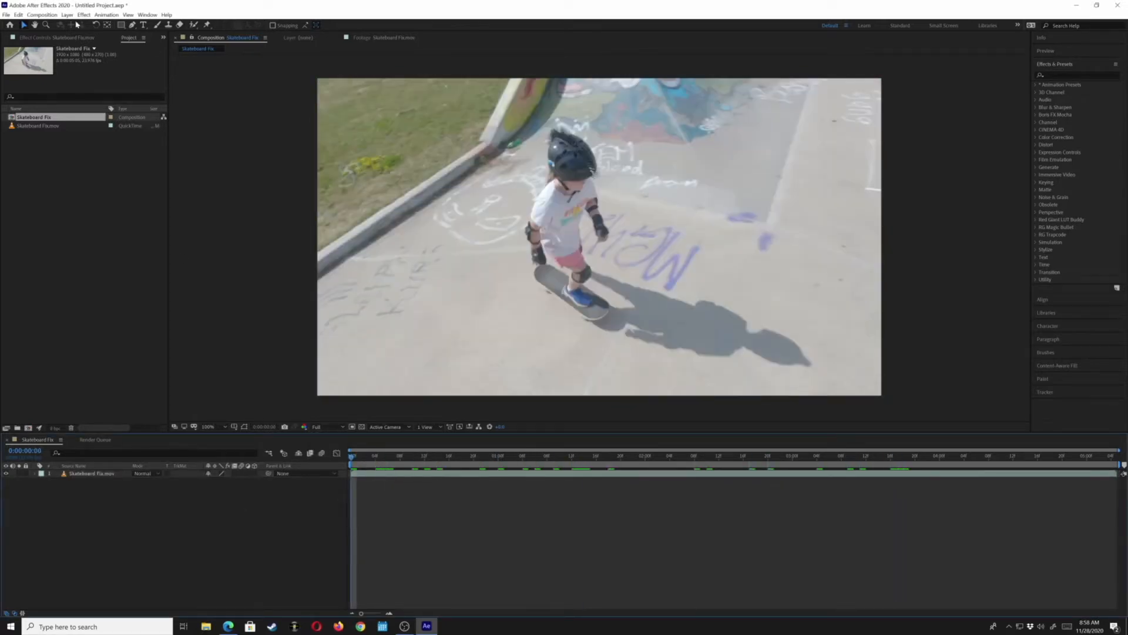
left_click(564, 356)
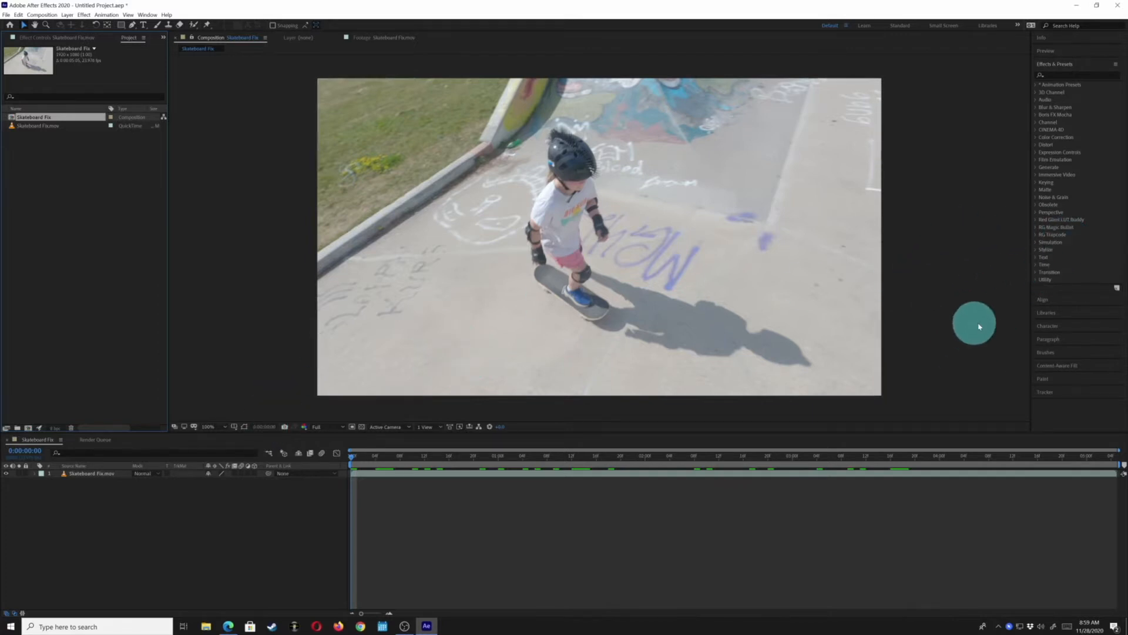
Show the Content-Aware Fill panel in the workspace
left_click(1056, 367)
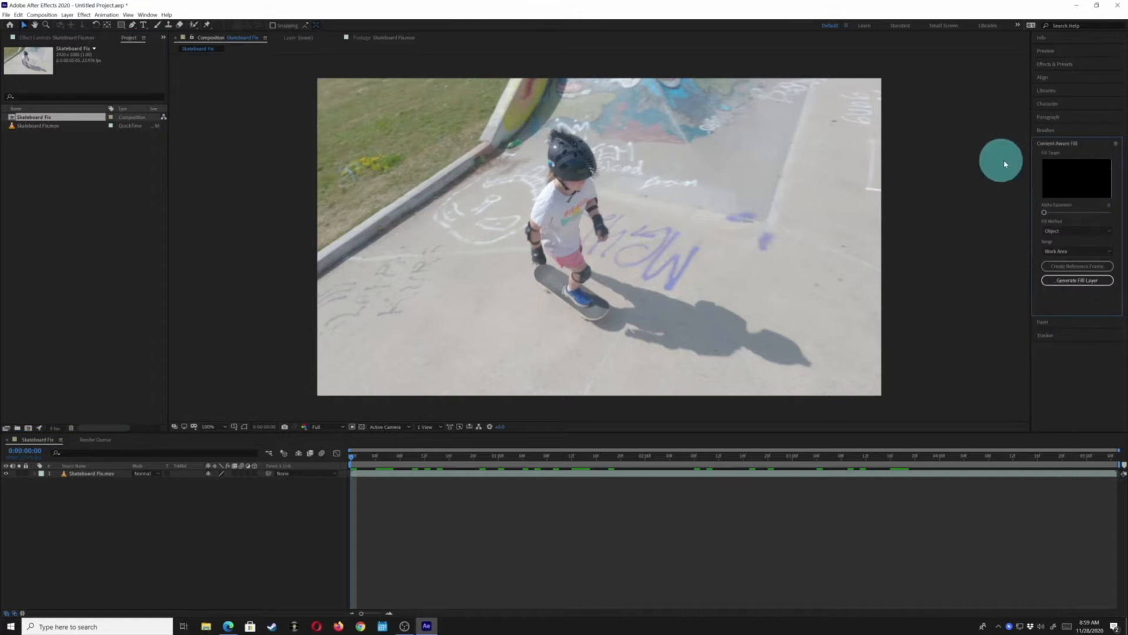
left_click(148, 15)
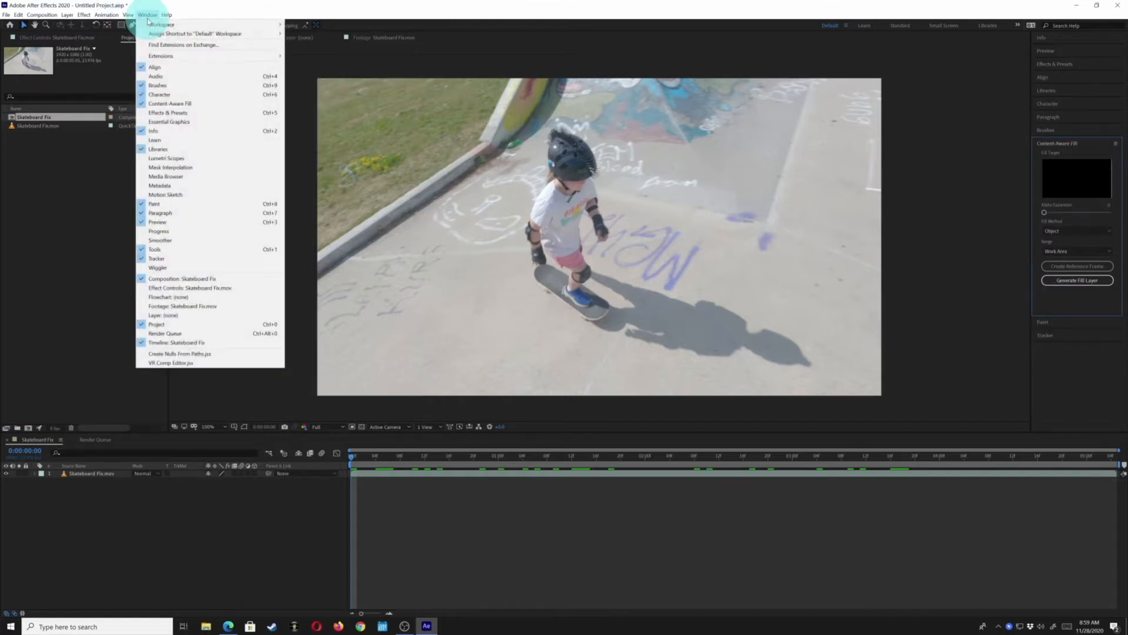
mouse_move(155, 27)
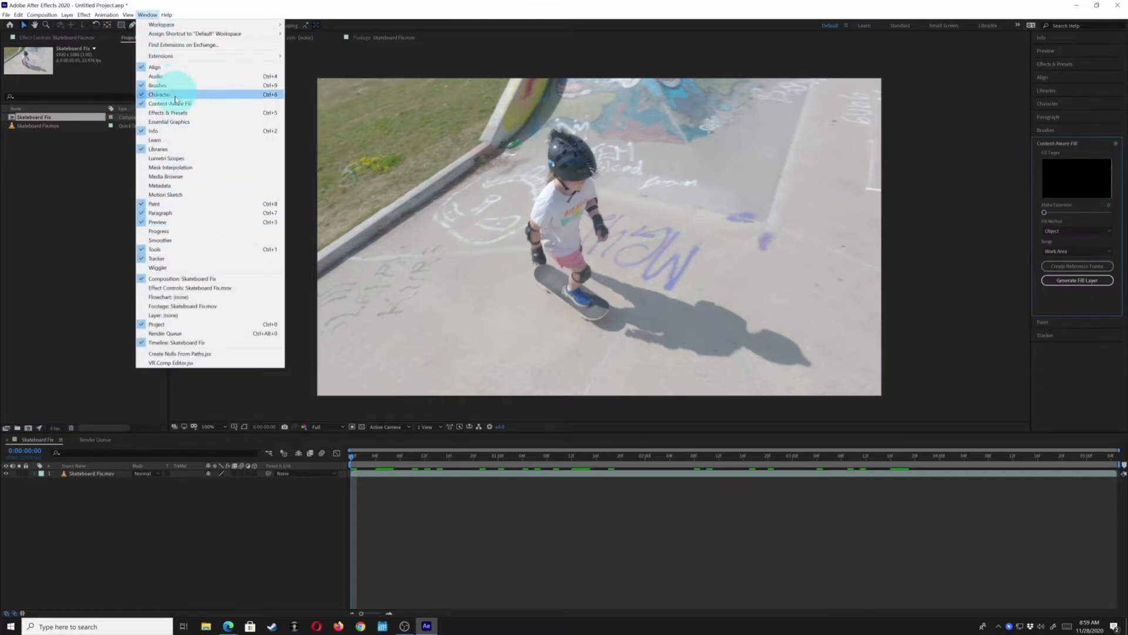
left_click(173, 105)
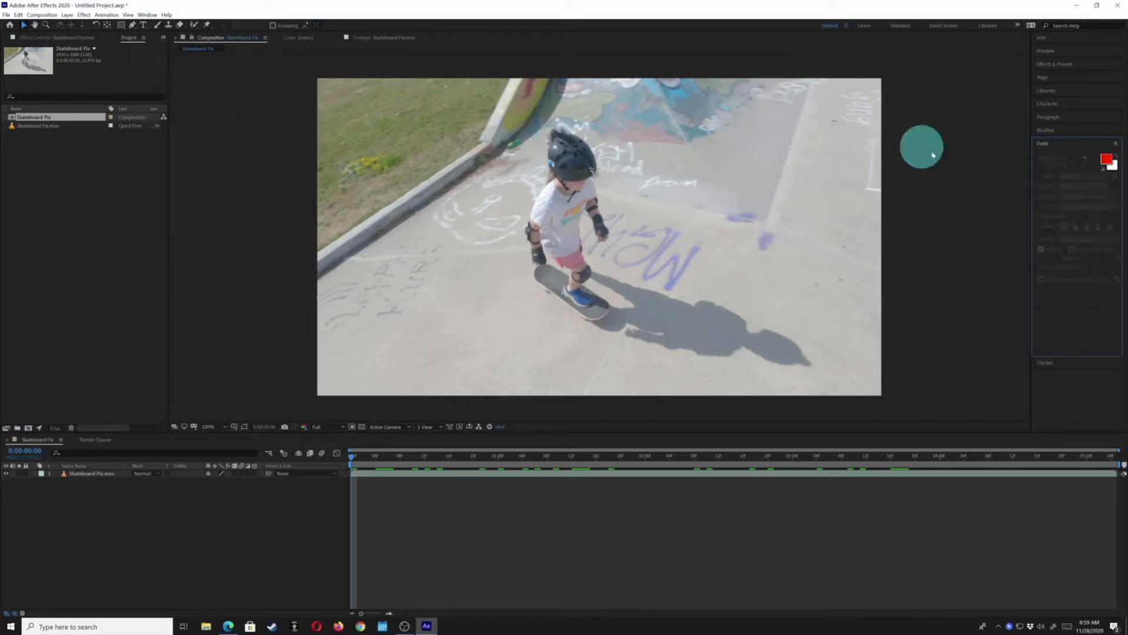
left_click(148, 15)
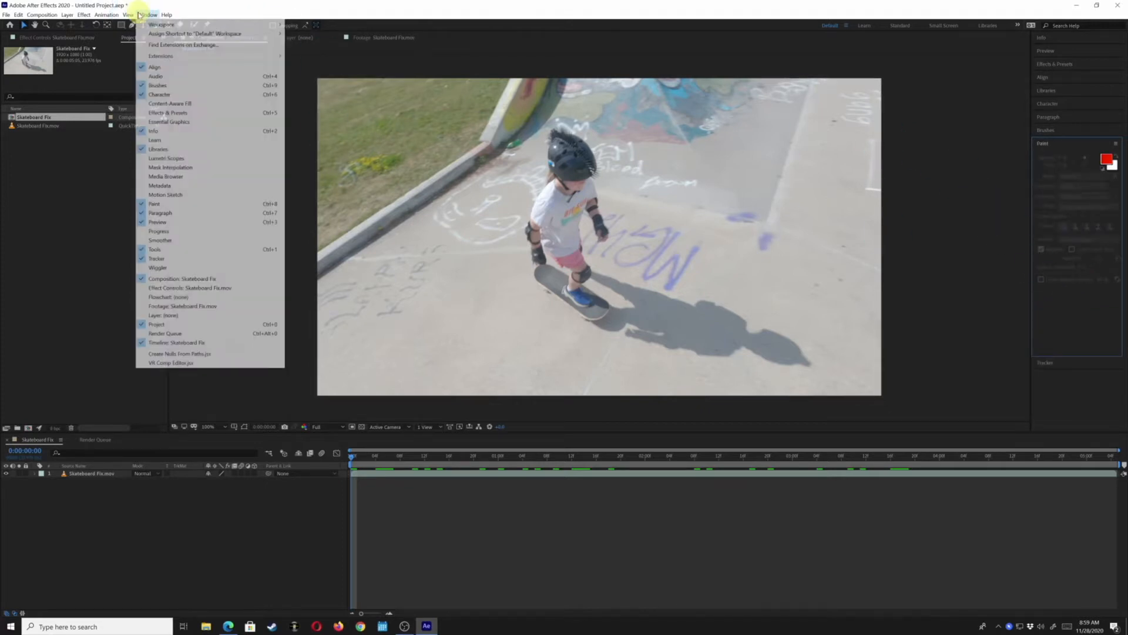
left_click(155, 105)
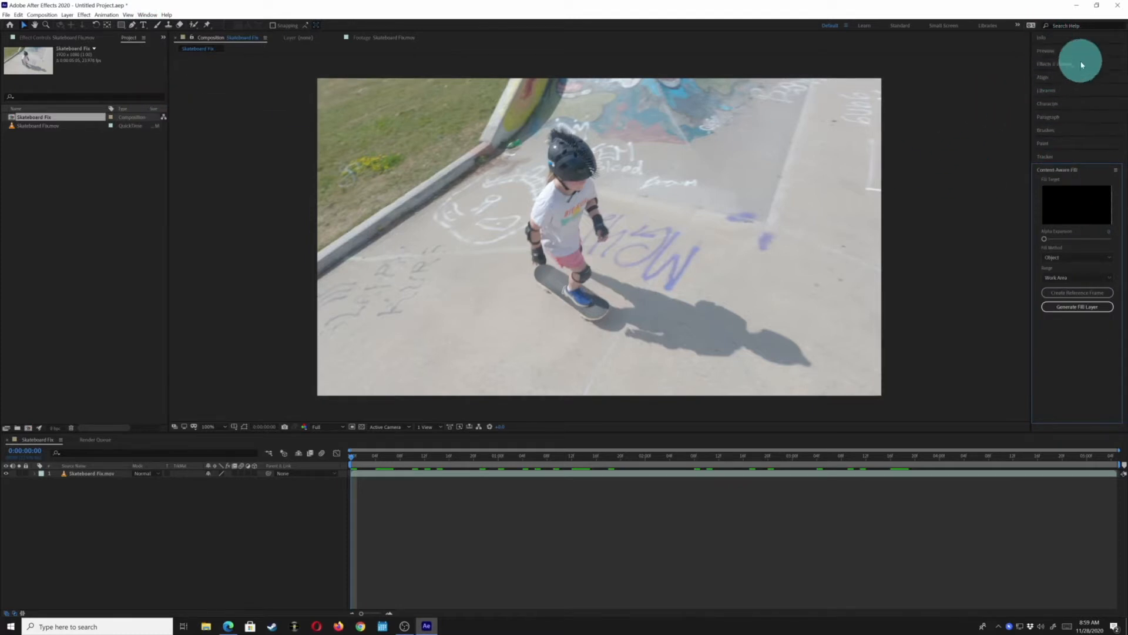
Close the Align panel in the side panel column
left_click(138, 15)
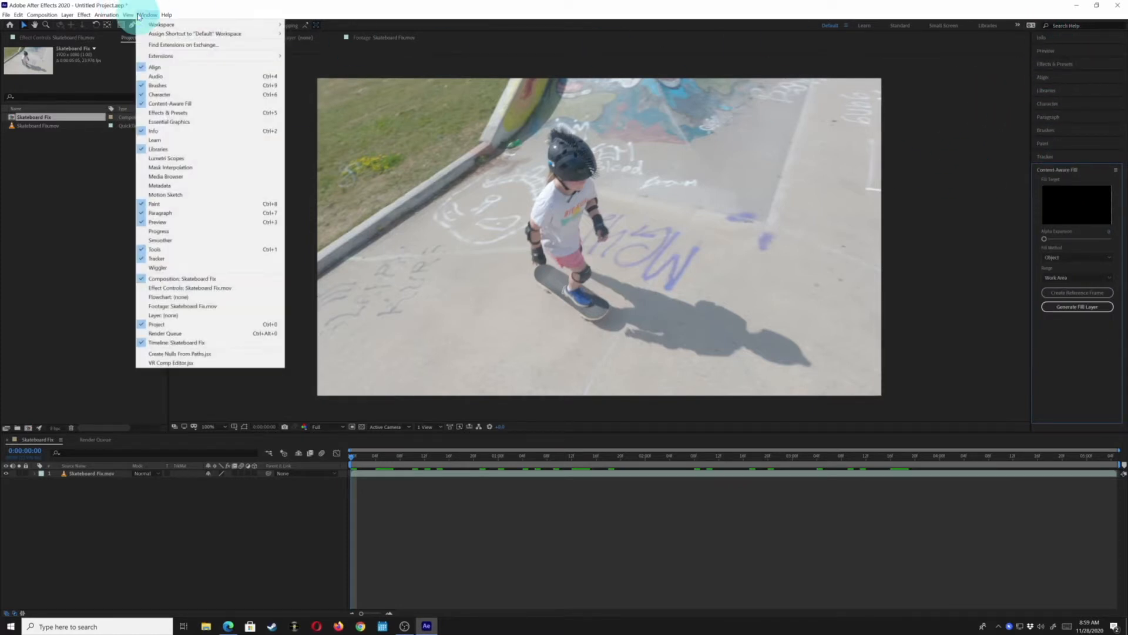
left_click(155, 68)
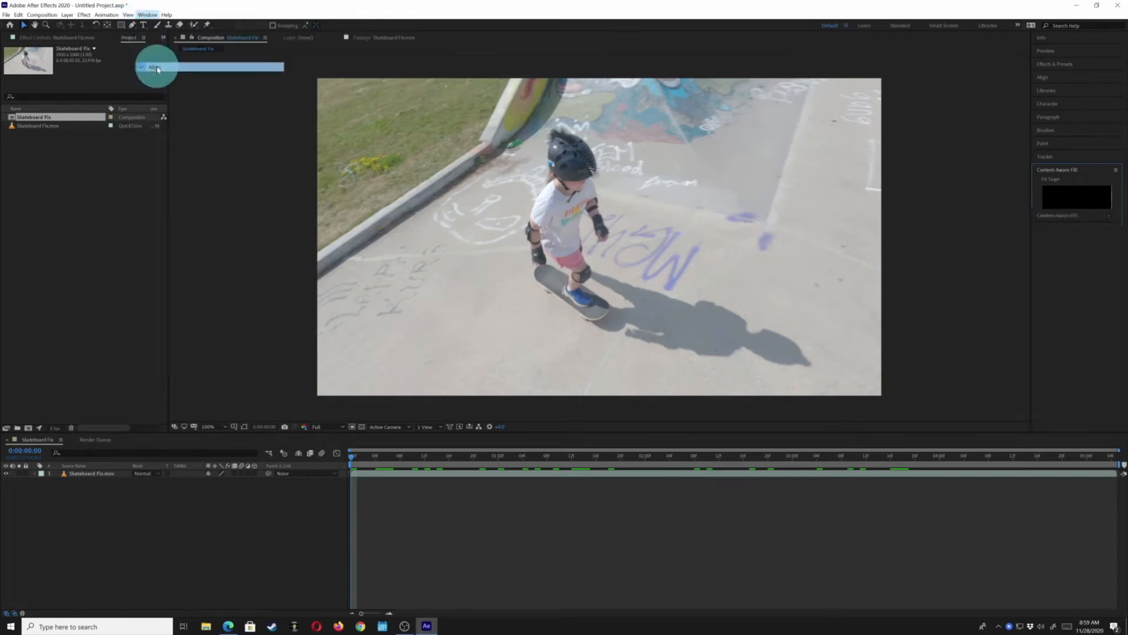
left_click(147, 15)
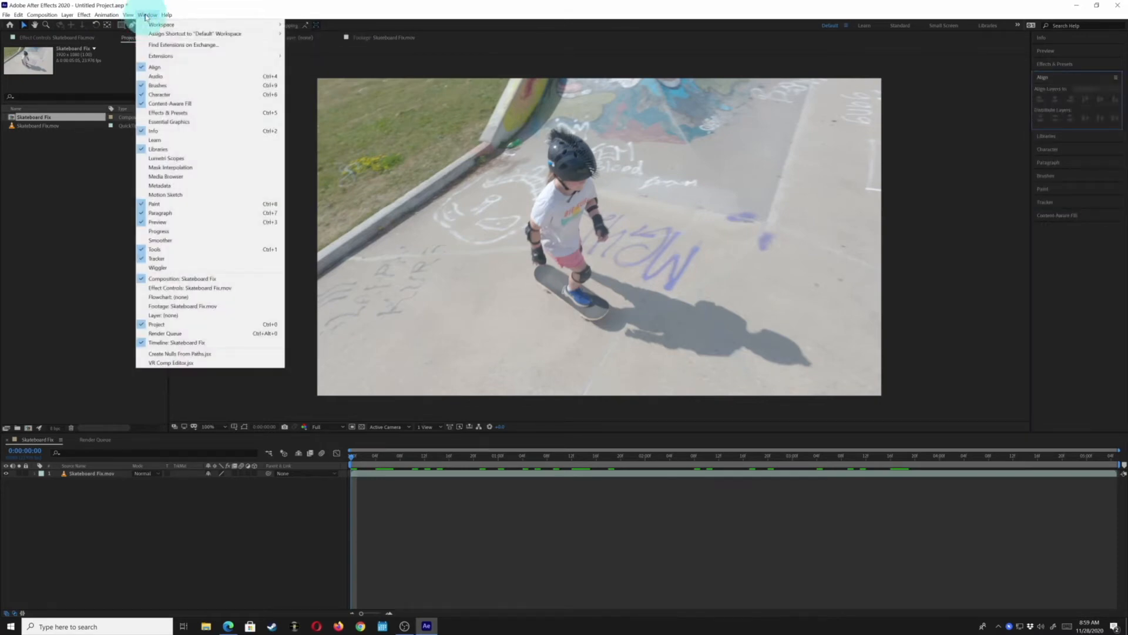
left_click(156, 85)
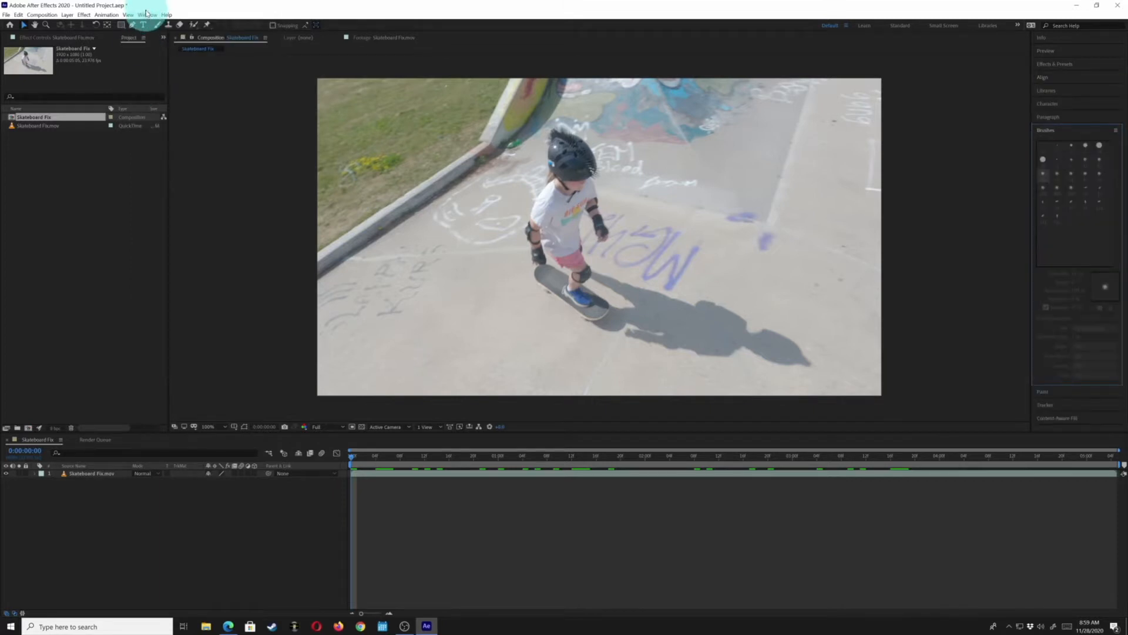
left_click(147, 14)
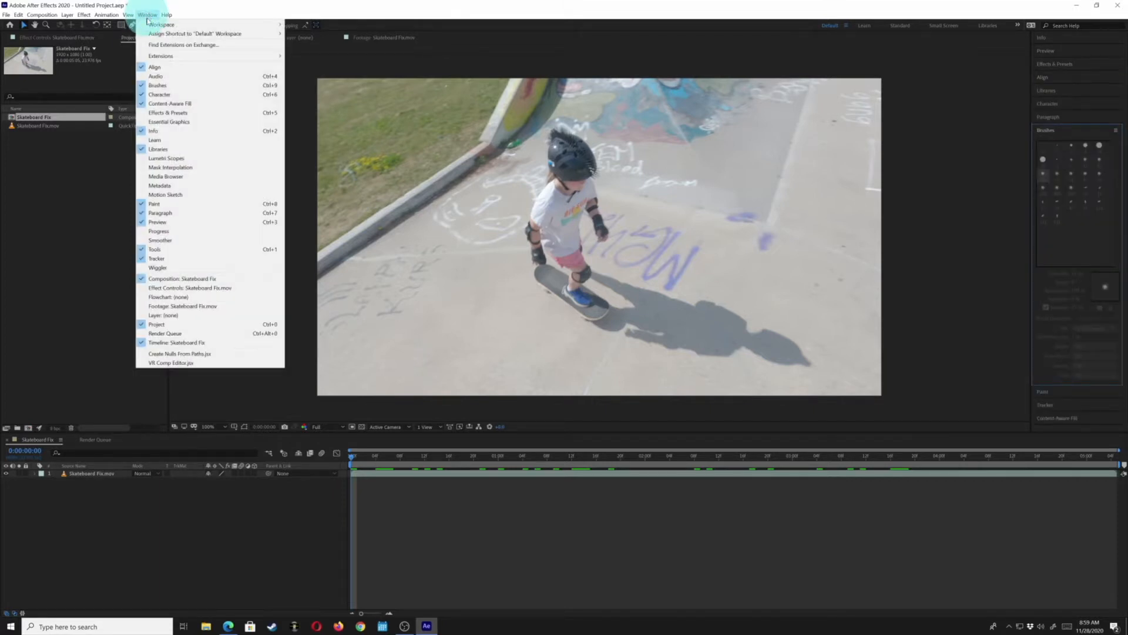
left_click(143, 69)
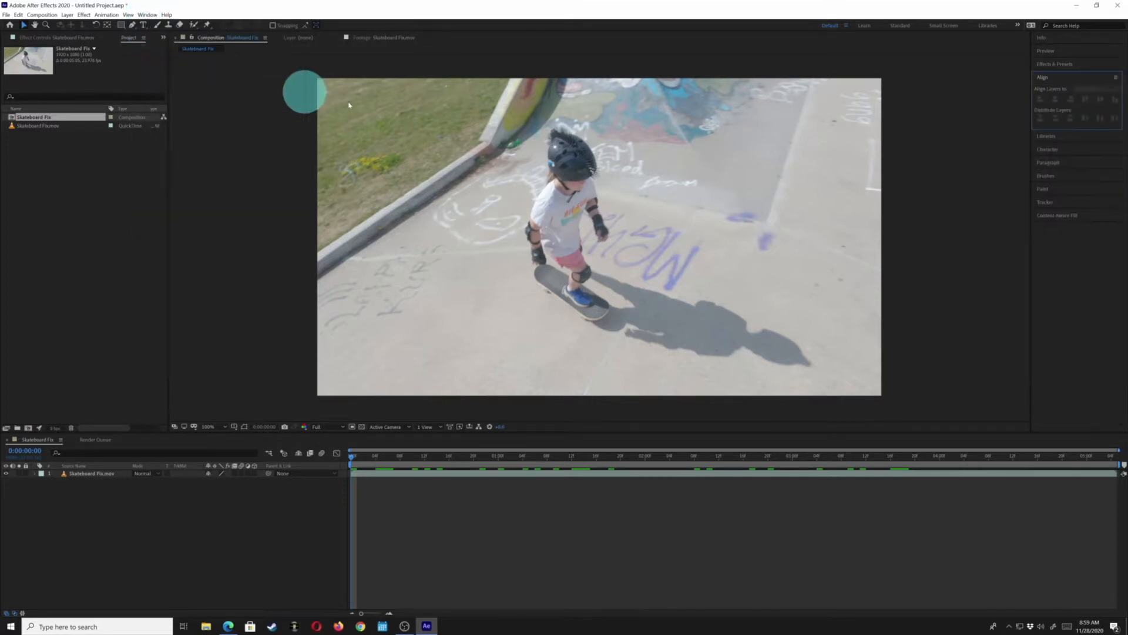
left_click(1115, 80)
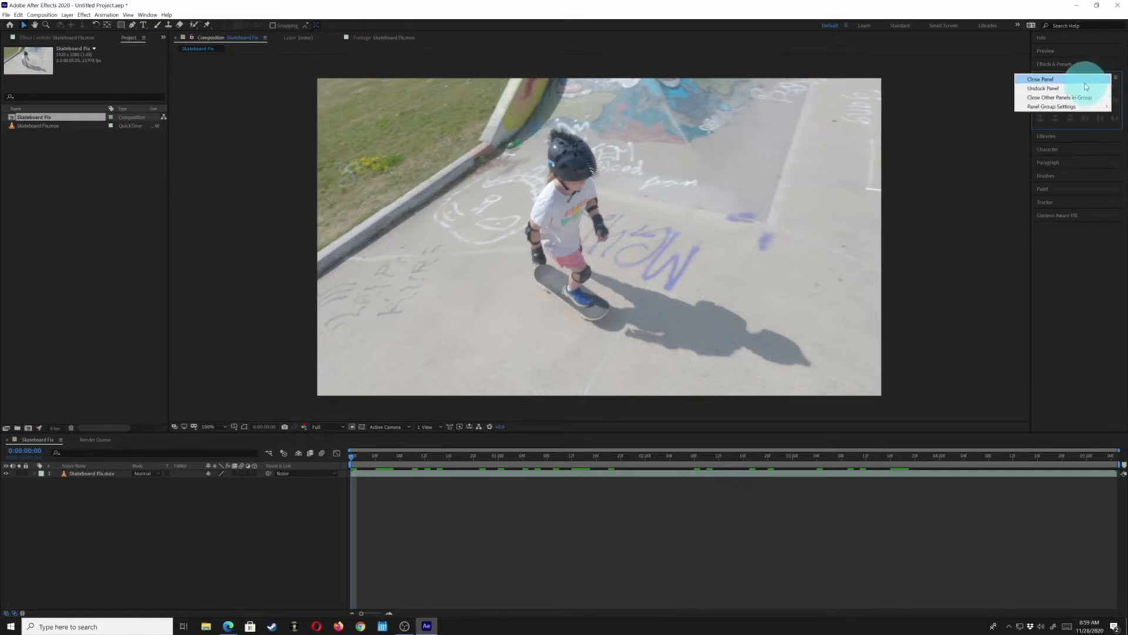
left_click(1087, 81)
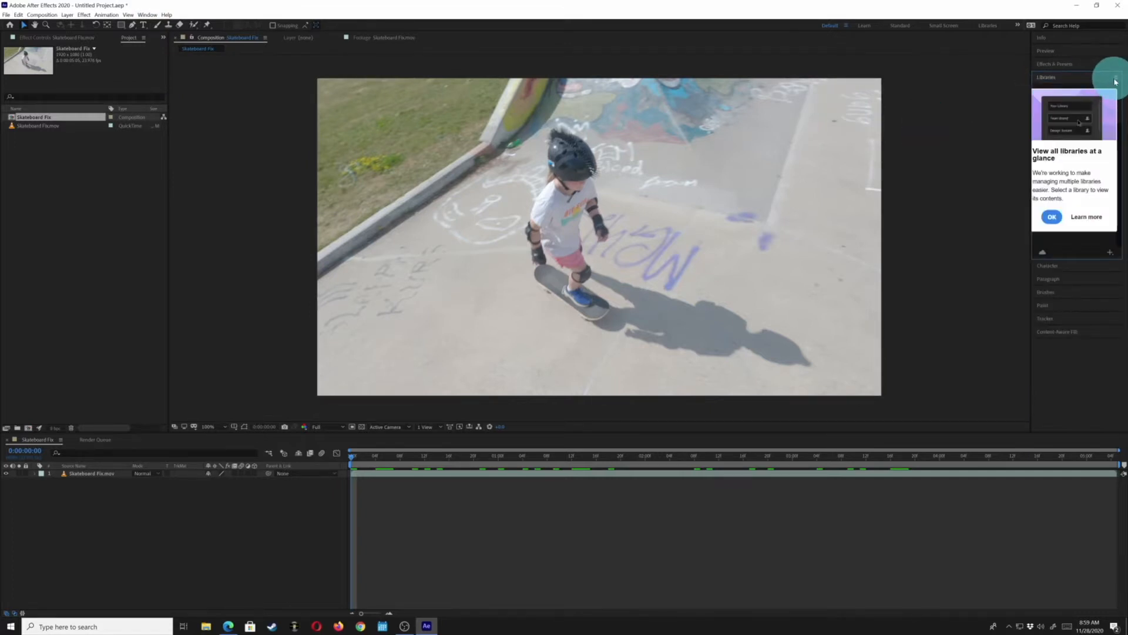
Close the Libraries and Brushes panels
left_click(1116, 79)
left_click(1099, 80)
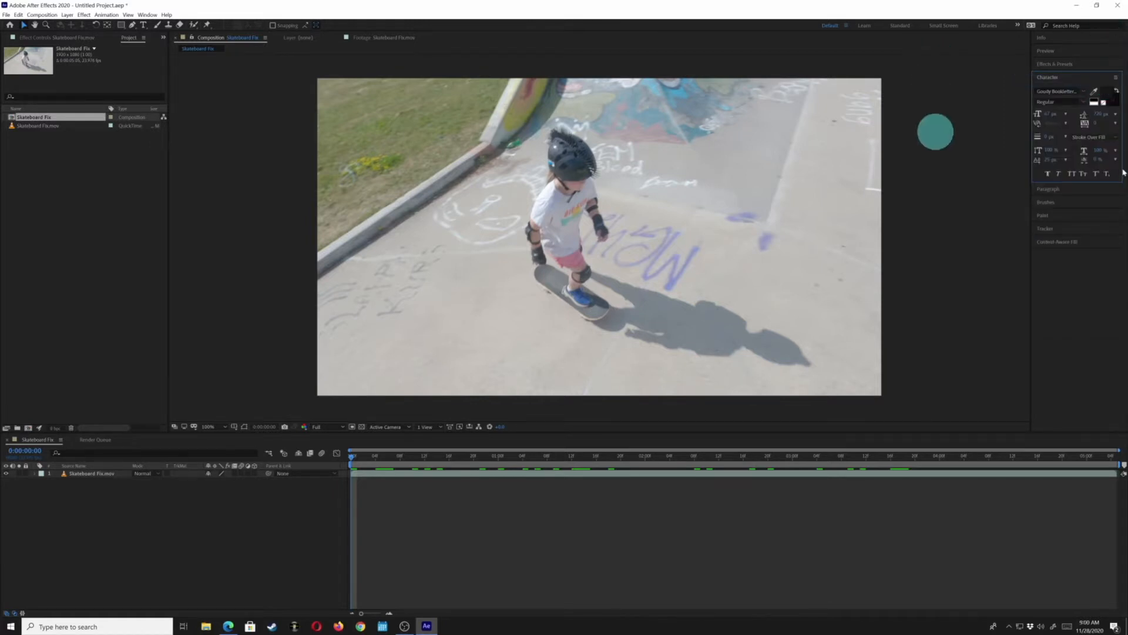
left_click(1105, 205)
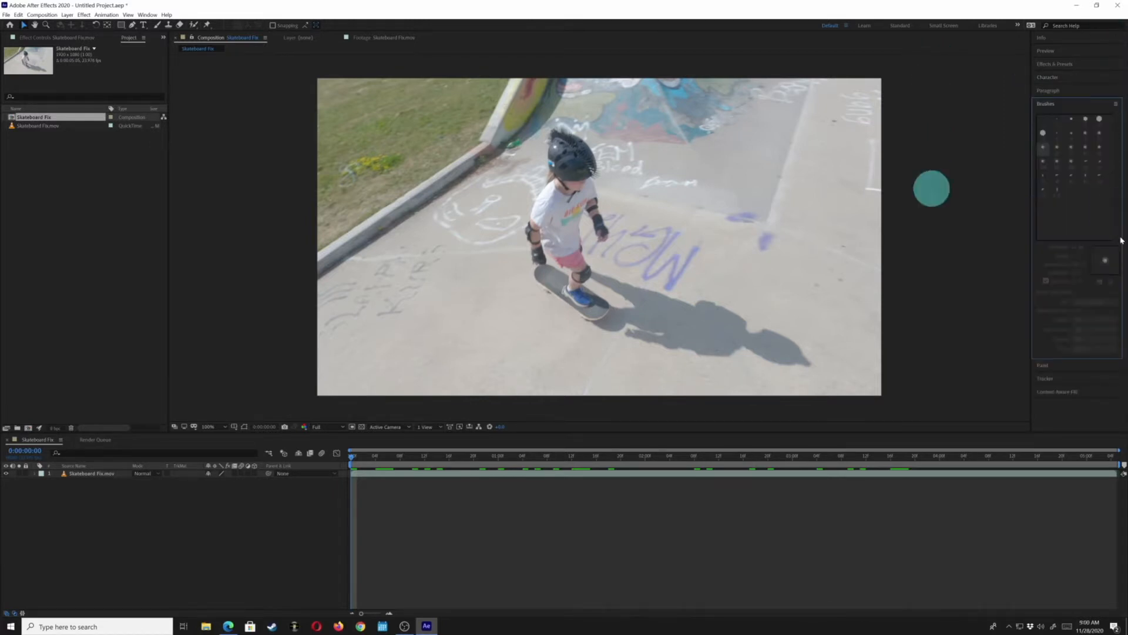
left_click(1117, 107)
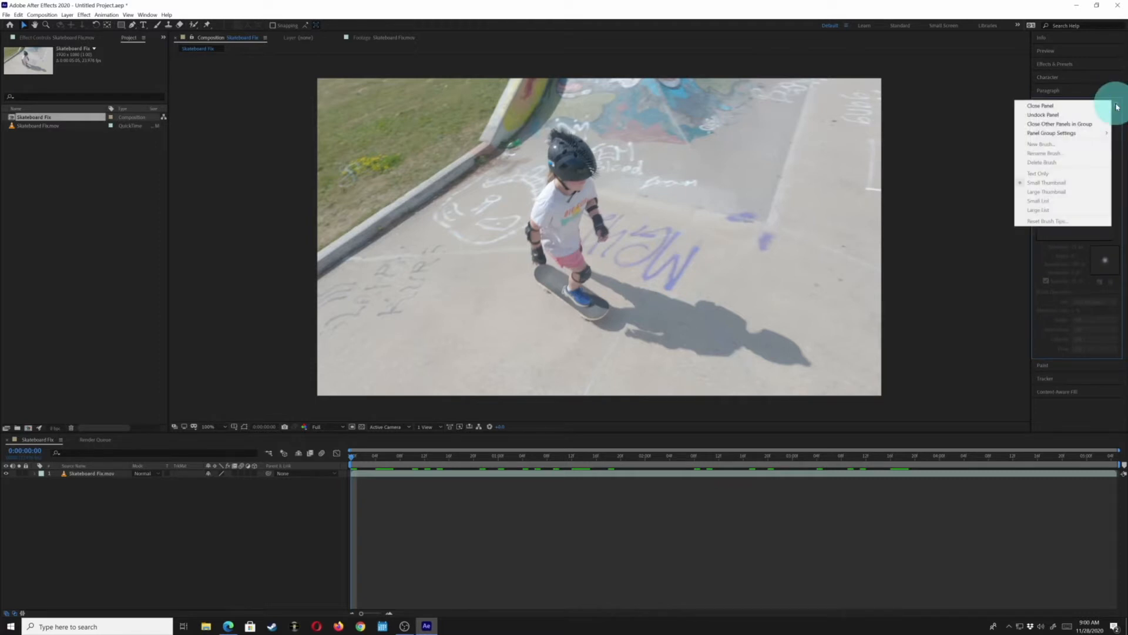
left_click(1086, 112)
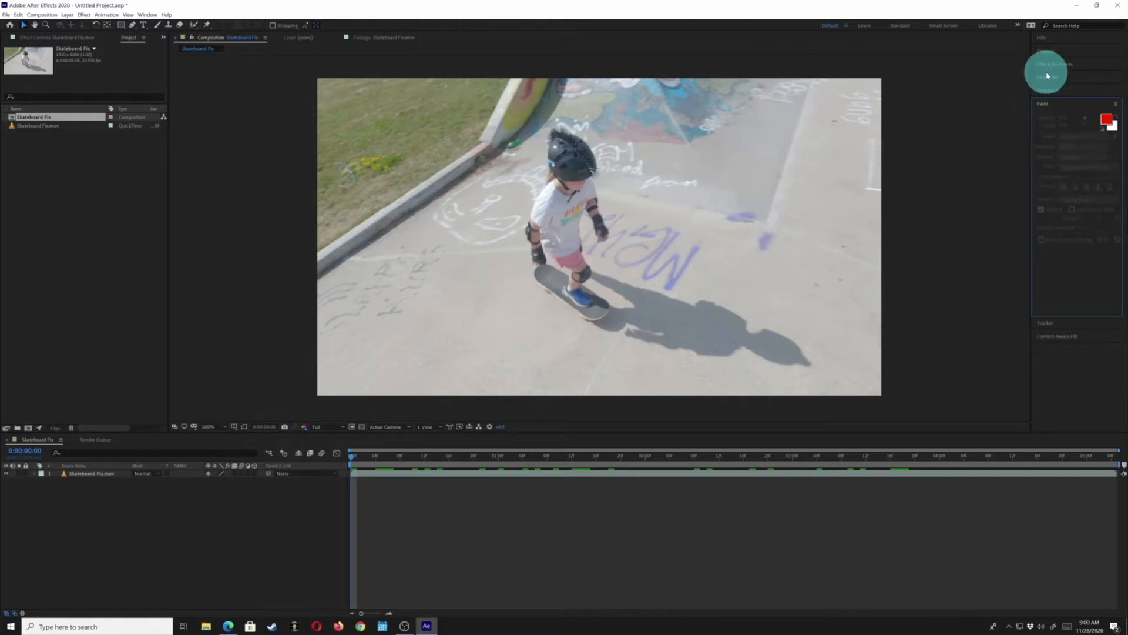
Expand the Content-Aware Fill panel and move the current time indicator to about 0:00:04:20
left_click(1079, 339)
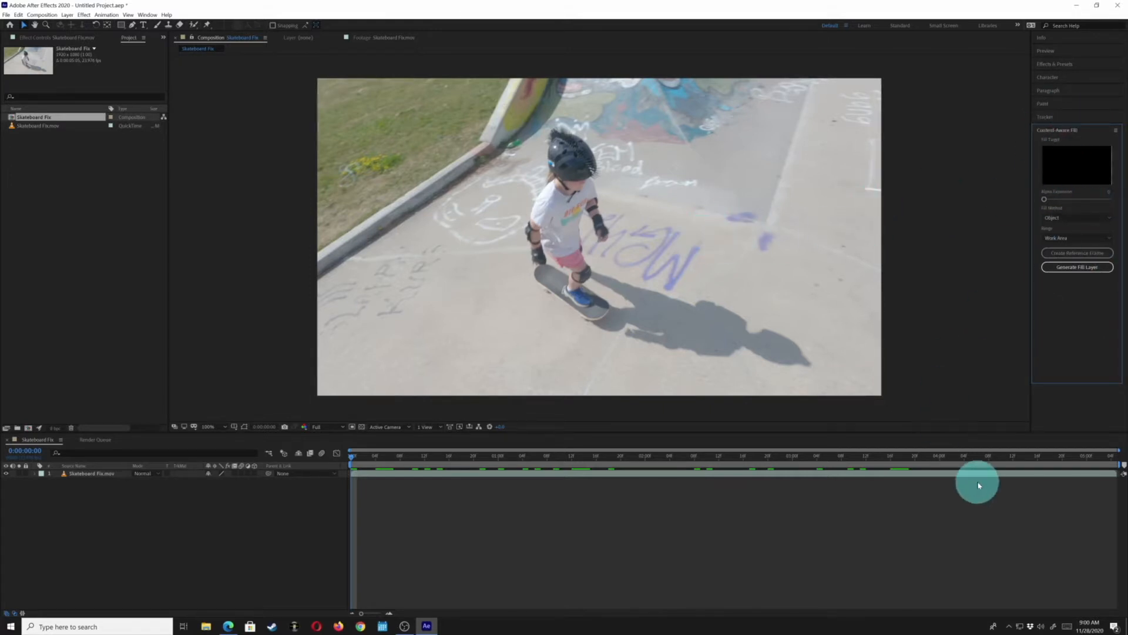
left_click(1063, 456)
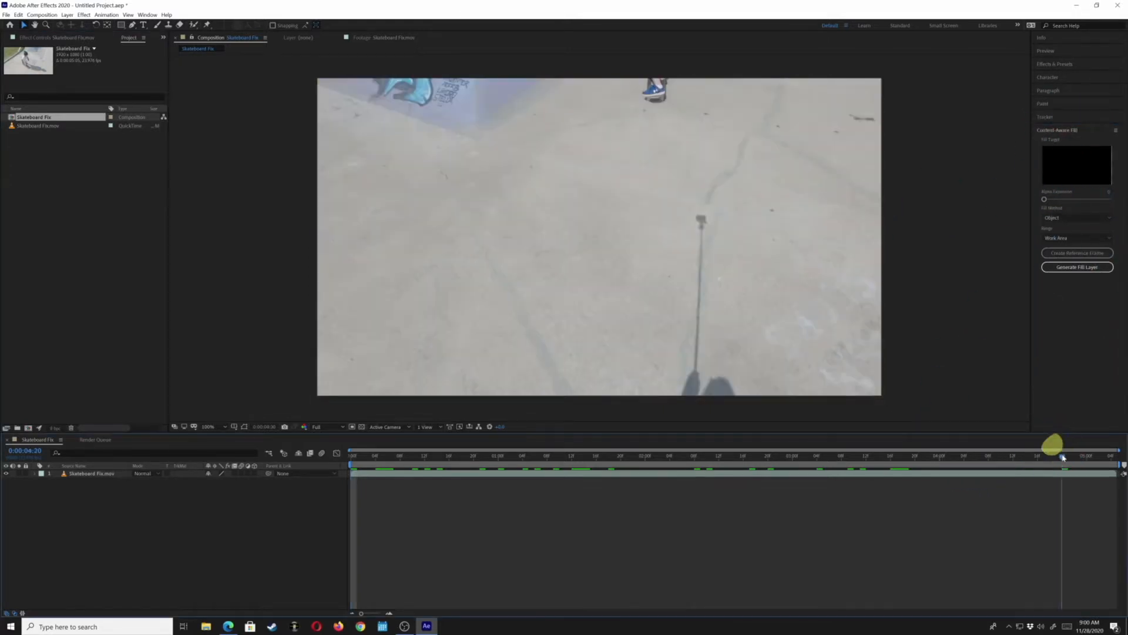
Step frame by frame through the end of the clip to find where the black frames begin
key("End")
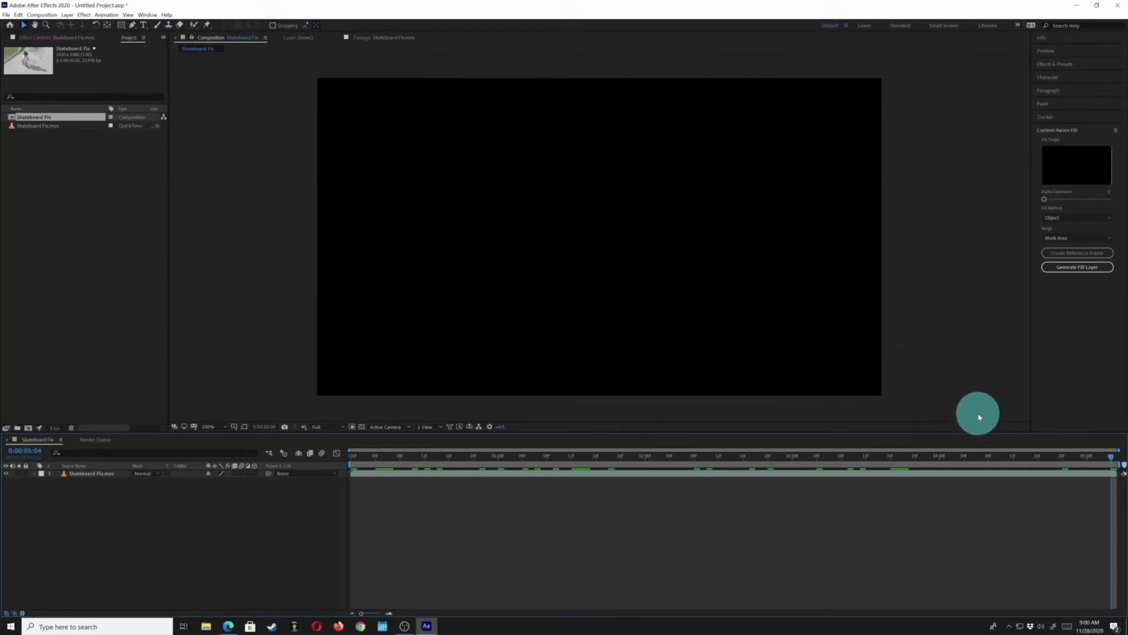
key("Page_Up")
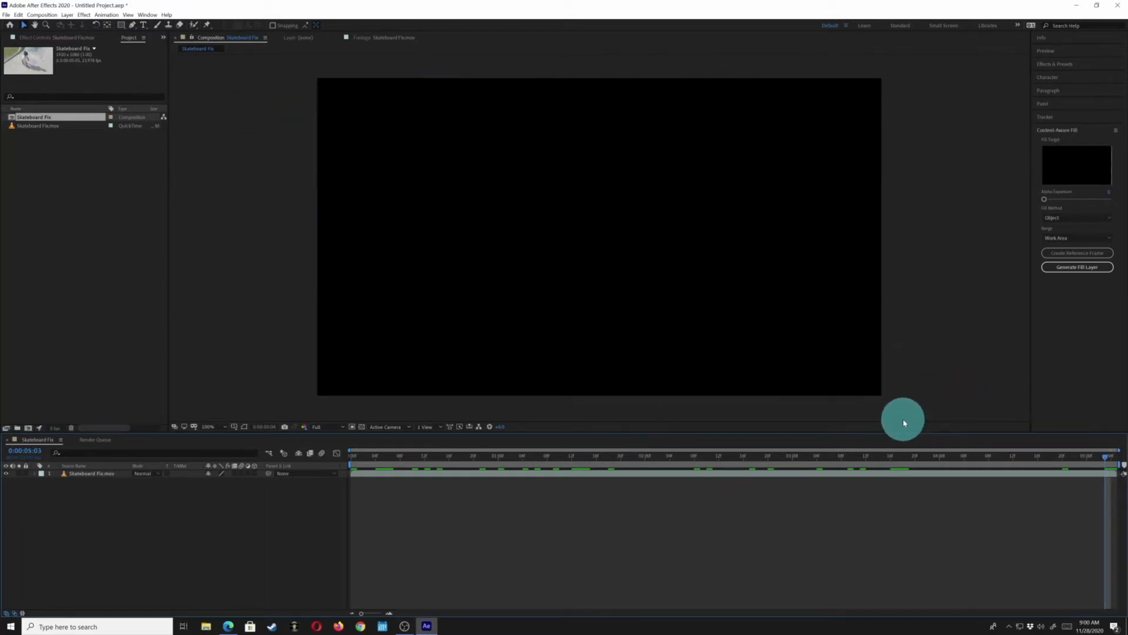
key("Page_Up")
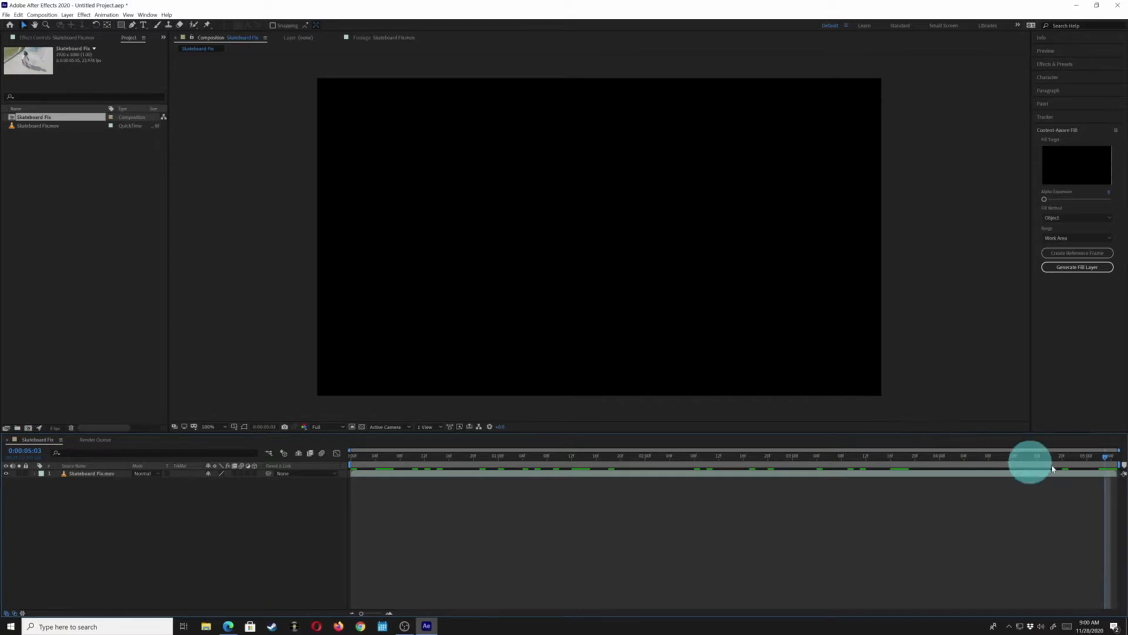
key("Page_Up")
key("Page_Up")
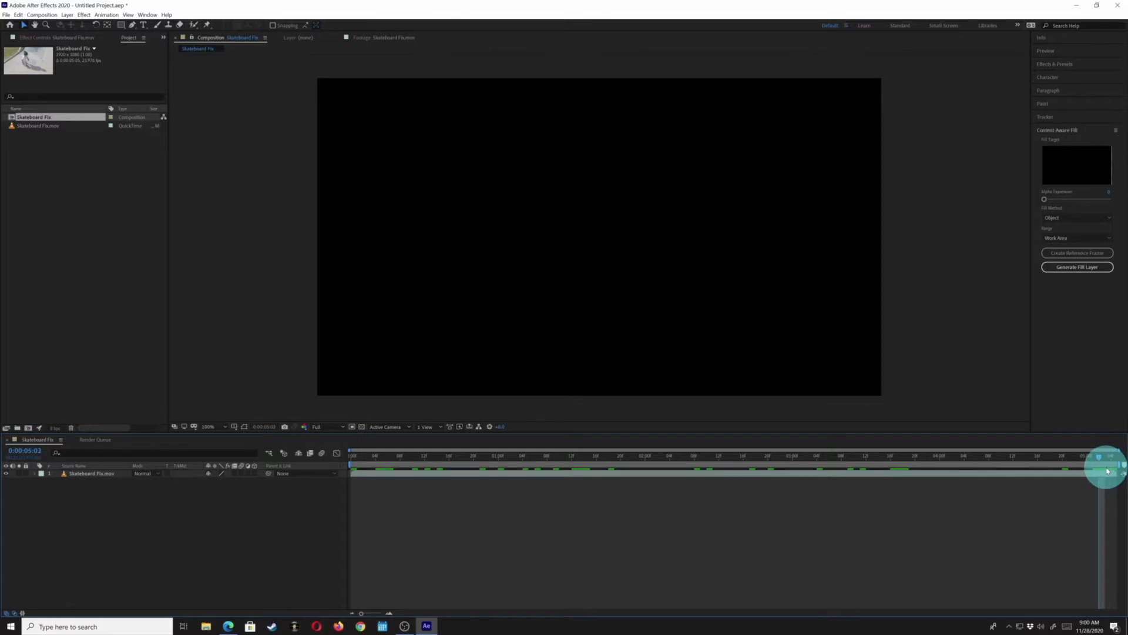
key("Page_Up")
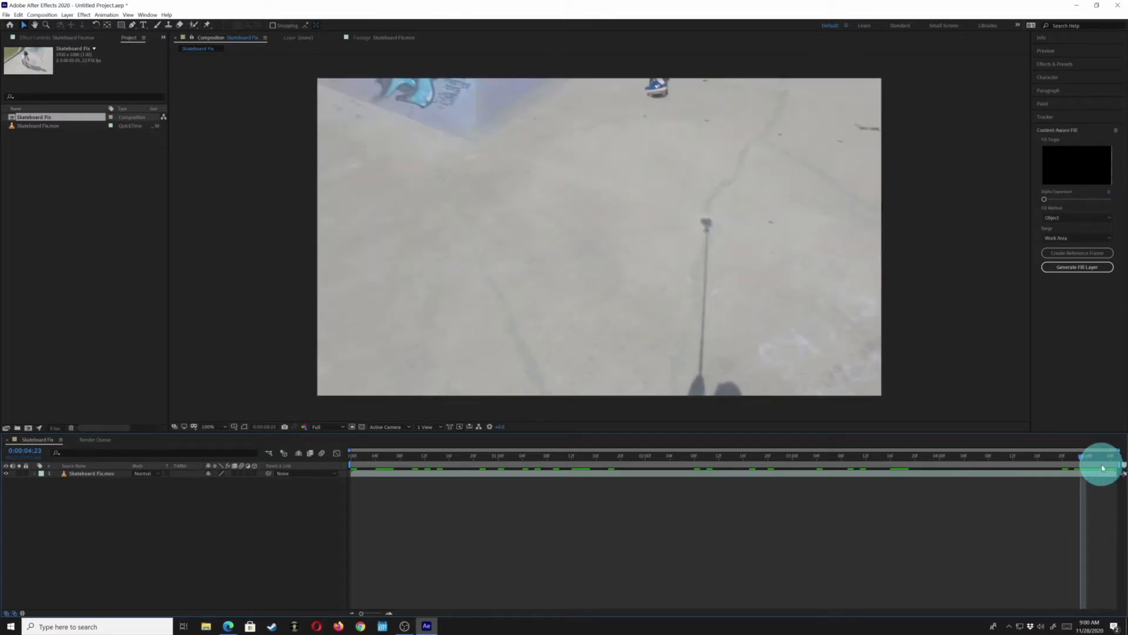
key("shift+Page_Up")
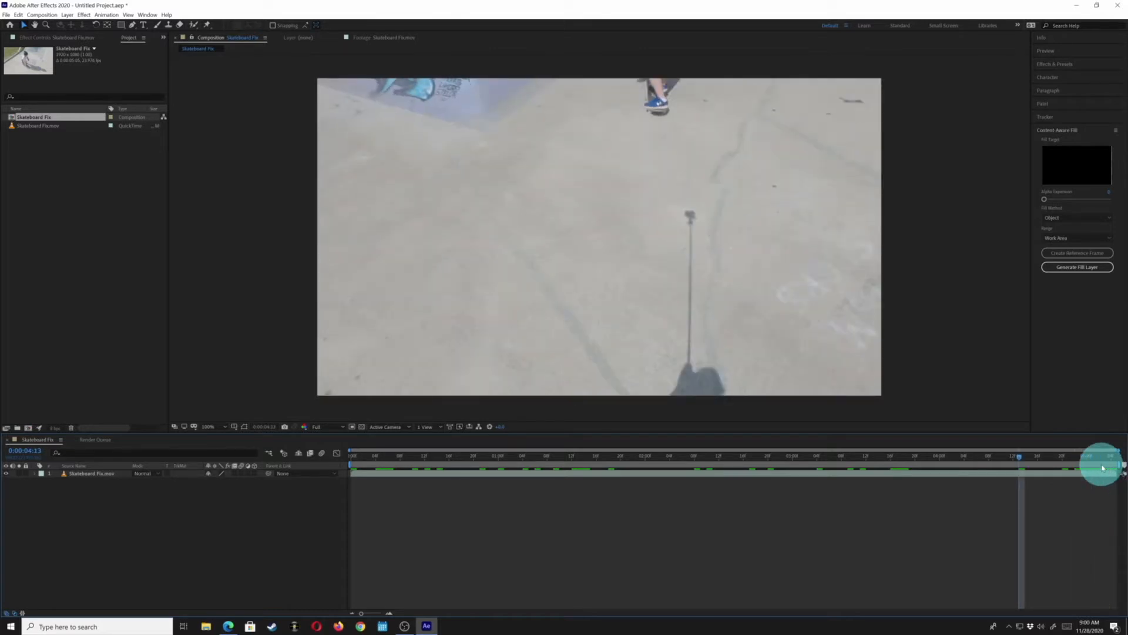
key("shift+Page_Down")
key("shift+Page_Up")
key("shift+Page_Down")
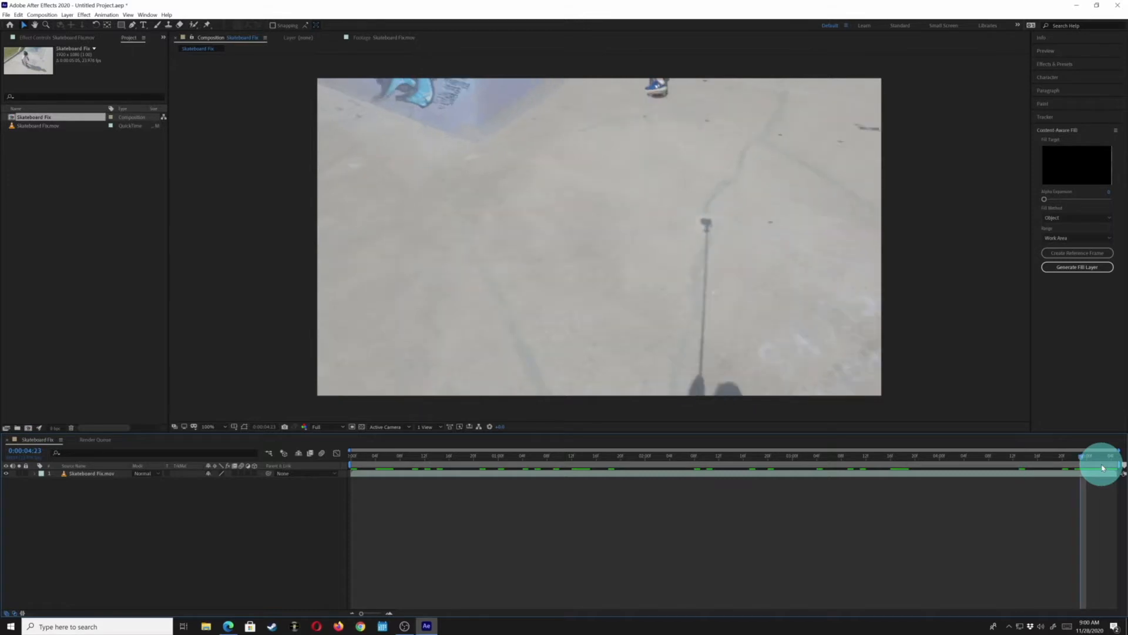
key("shift+Page_Up")
key("shift+Page_Down")
key("shift+Page_Up")
key("shift+Page_Down")
key("Page_Down")
key("Page_Up")
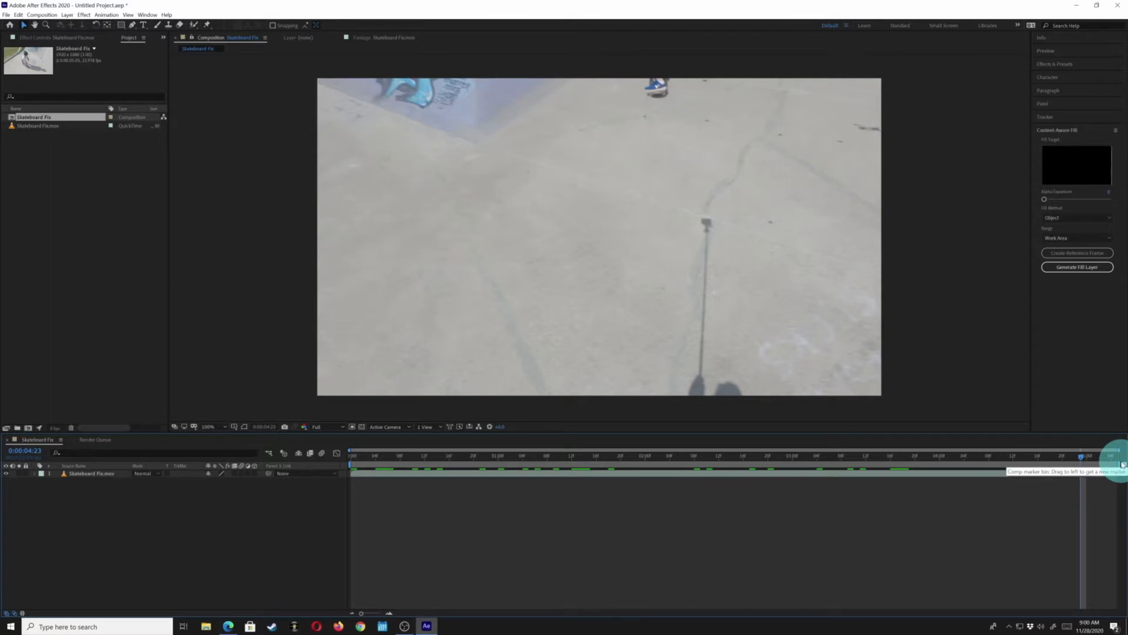
Set the work area end at 0:00:04:23 and trim the composition to the work area
key("n")
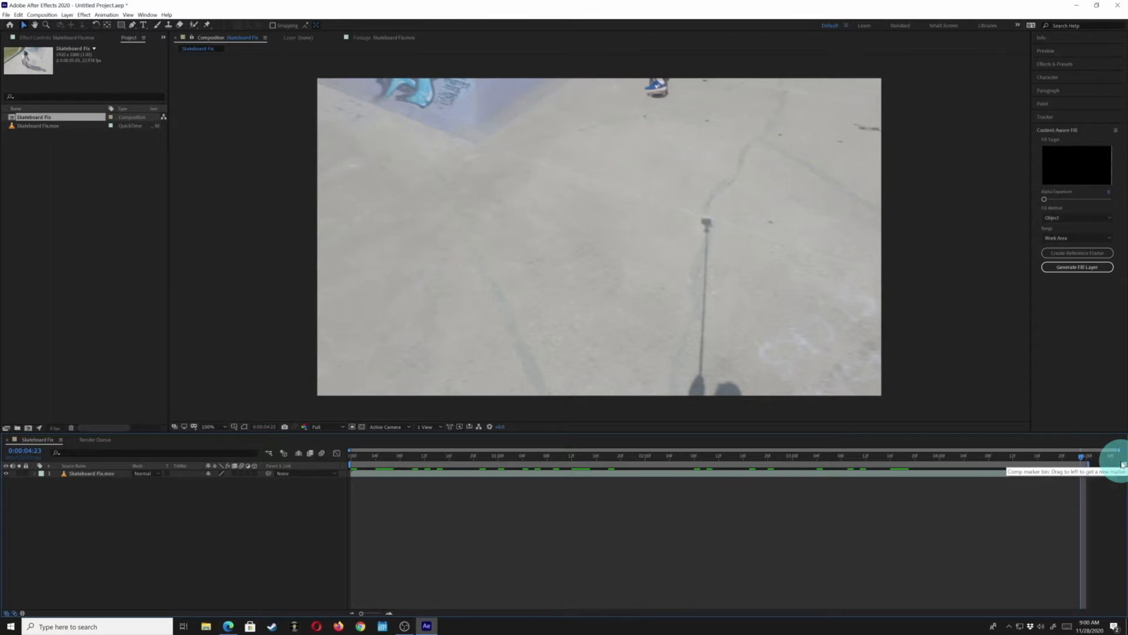
right_click(732, 462)
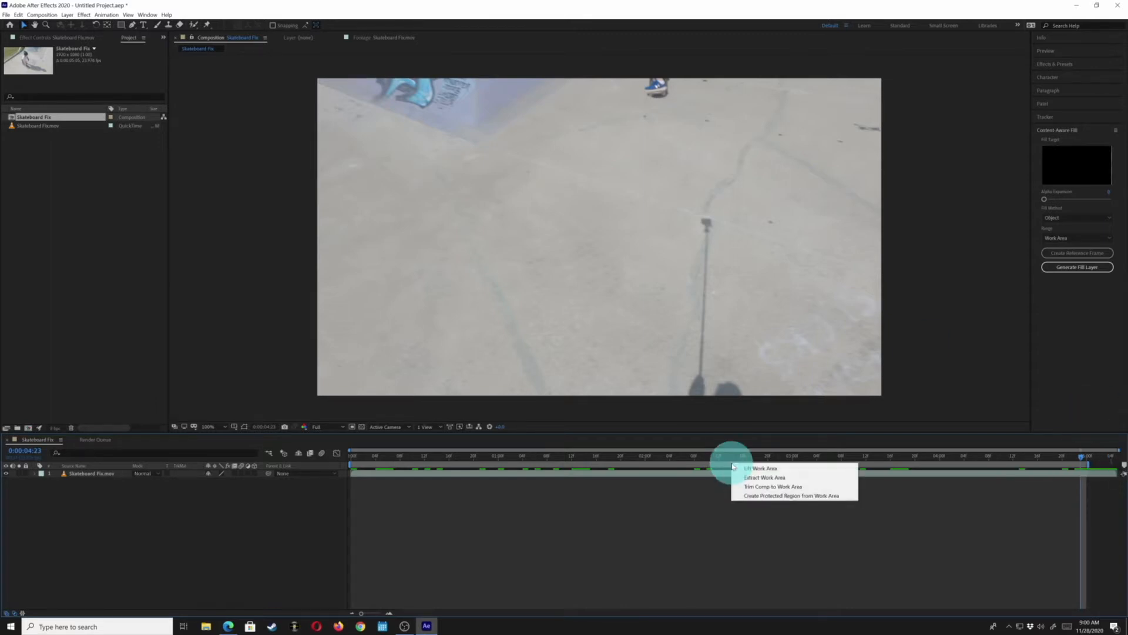
left_click(767, 487)
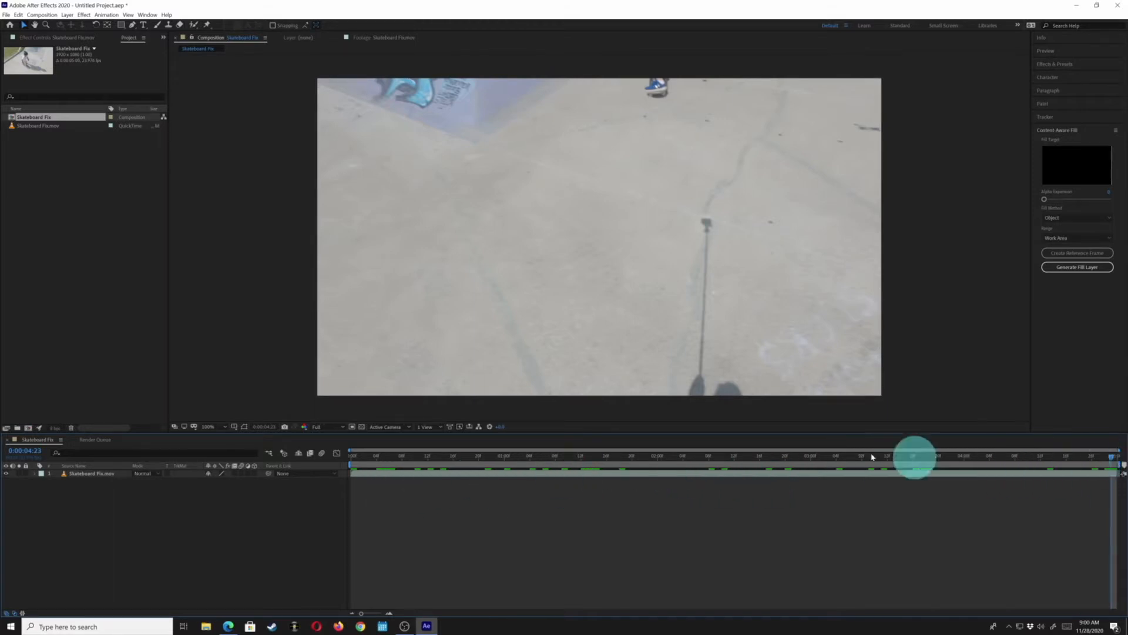
left_click_drag(385, 457, 311, 516)
left_click(532, 458)
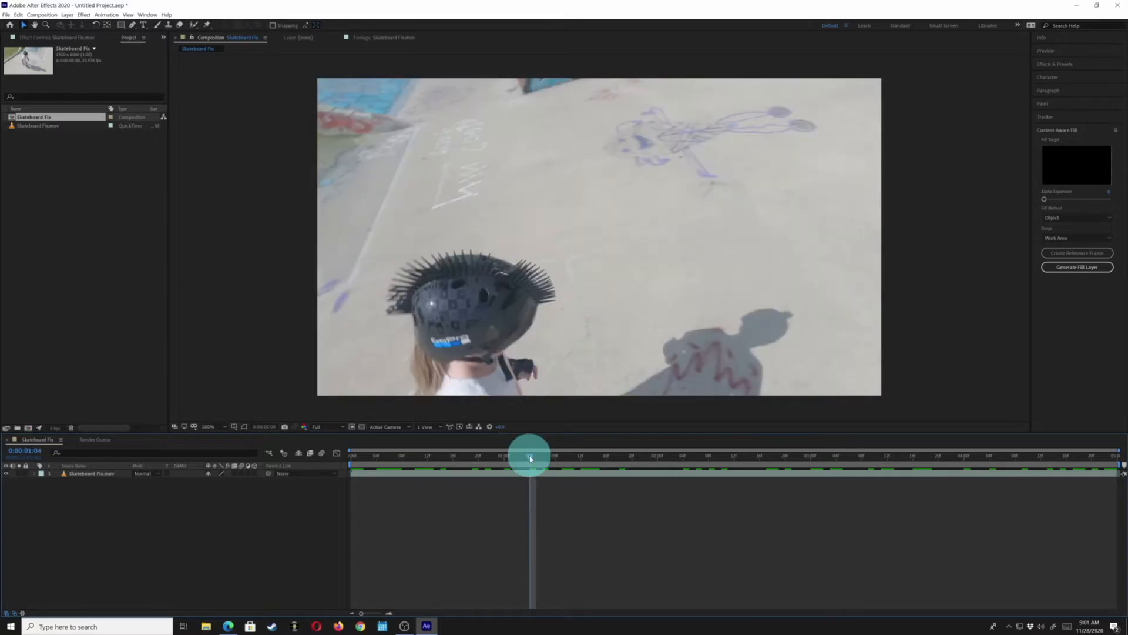
key("End")
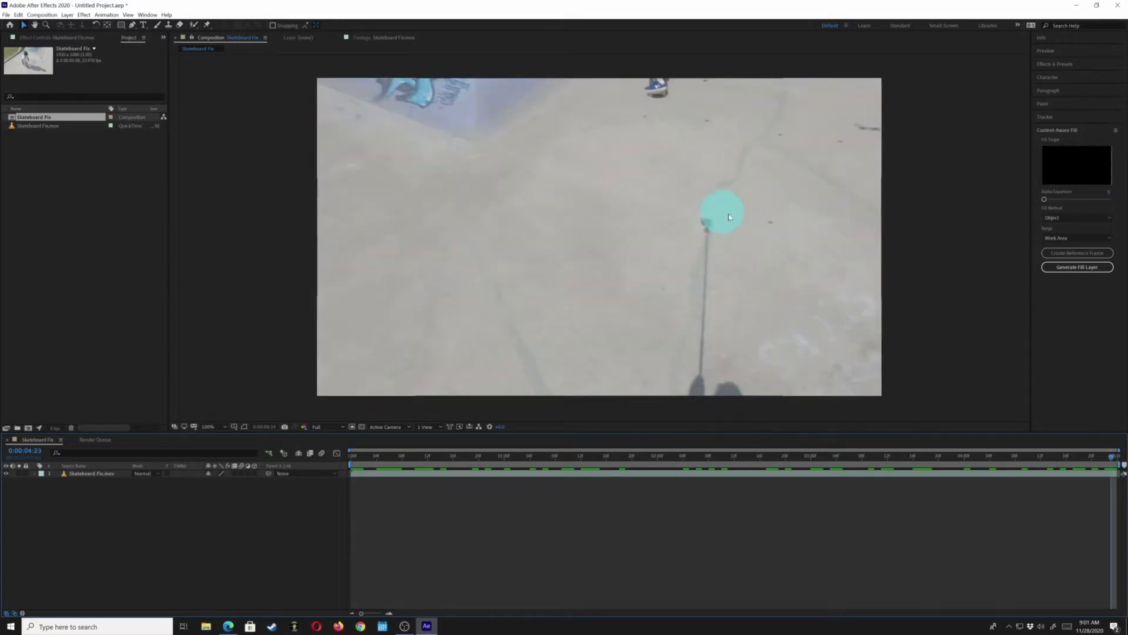
key("Home")
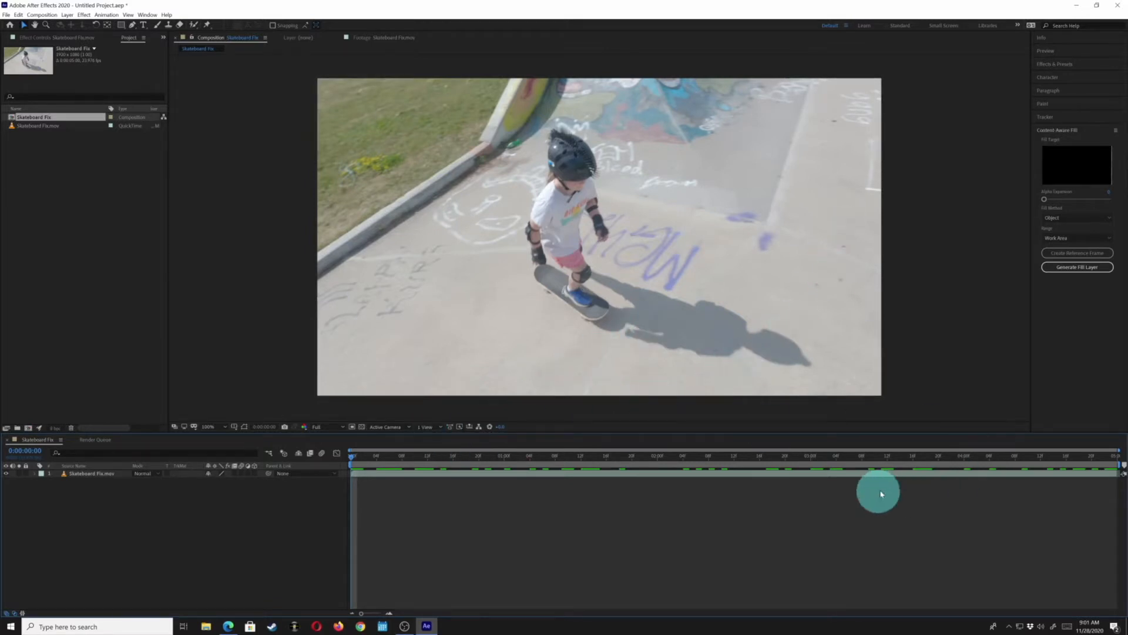
key("End")
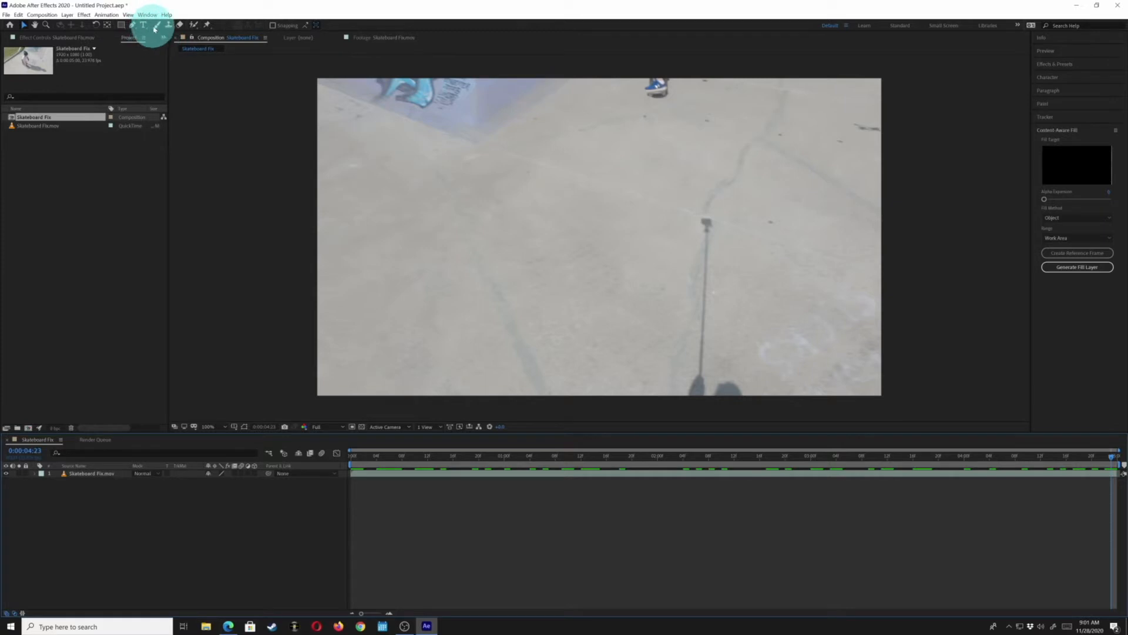
Draw a closed Pen tool mask around the selfie stick and its shadow on the last frame
left_click(132, 26)
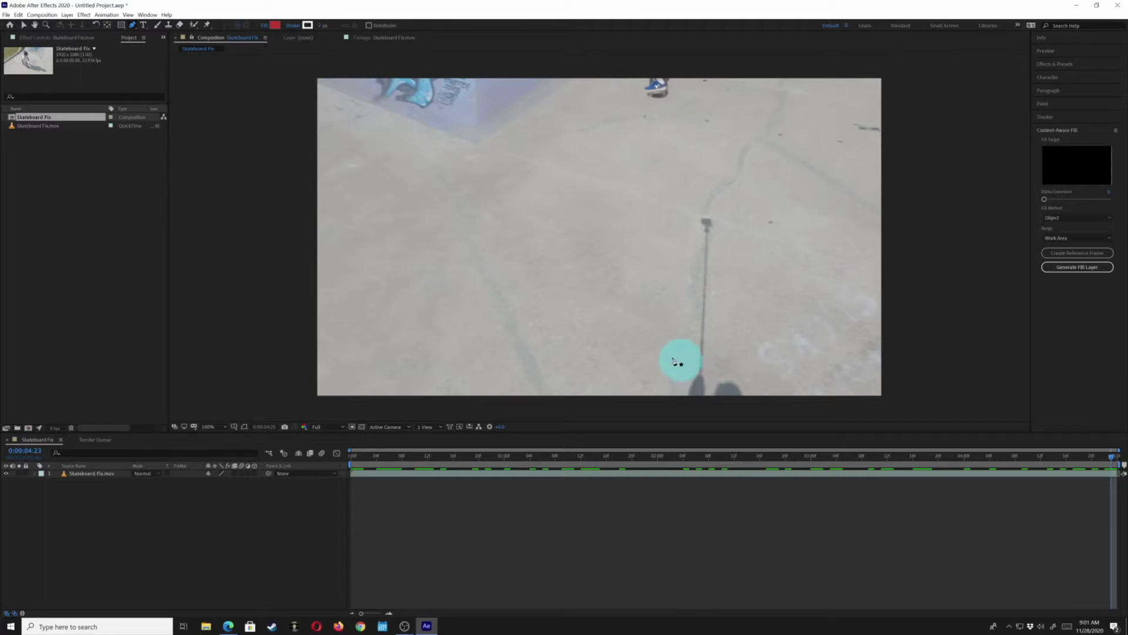
left_click(122, 27)
left_click(133, 26)
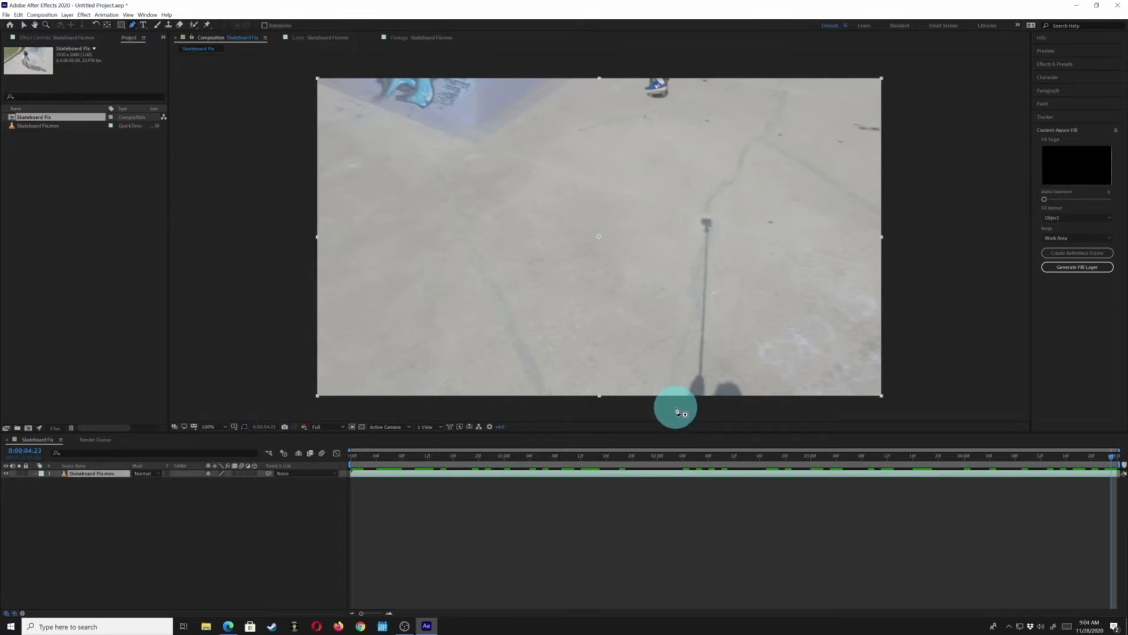
left_click(677, 407)
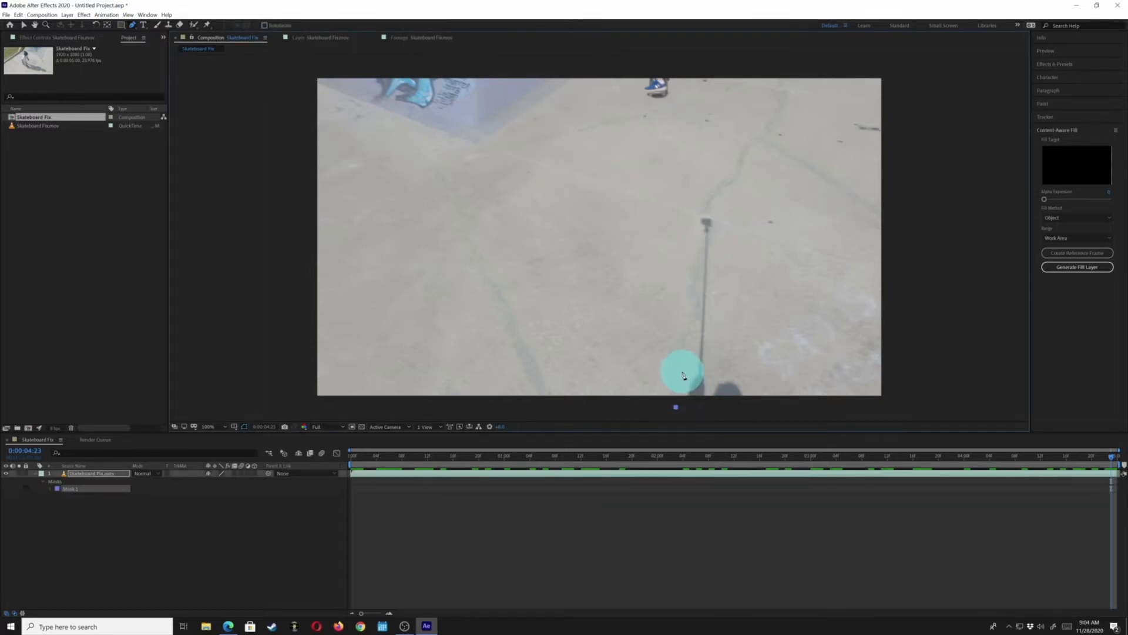
left_click(683, 374)
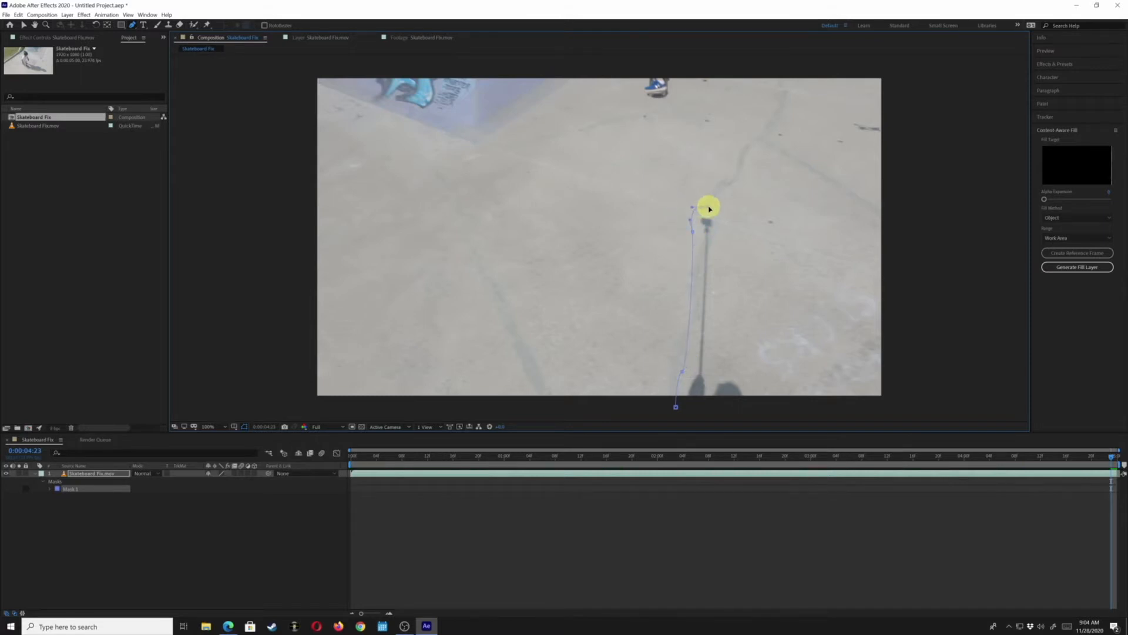
left_click_drag(732, 222, 730, 224)
left_click(727, 234)
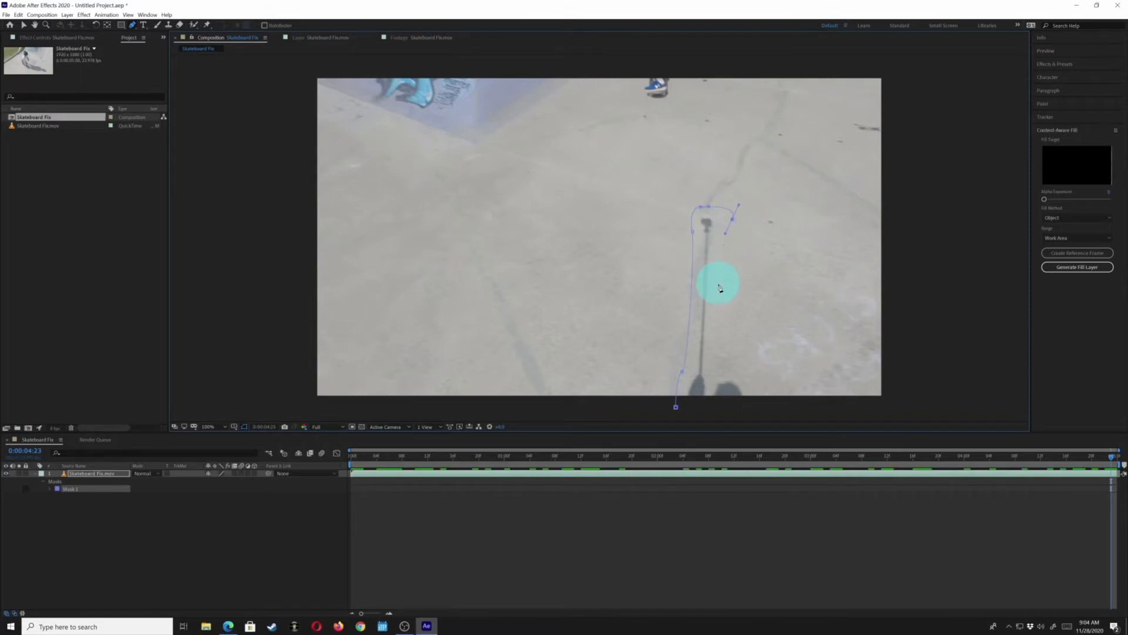
left_click(724, 351)
left_click(739, 377)
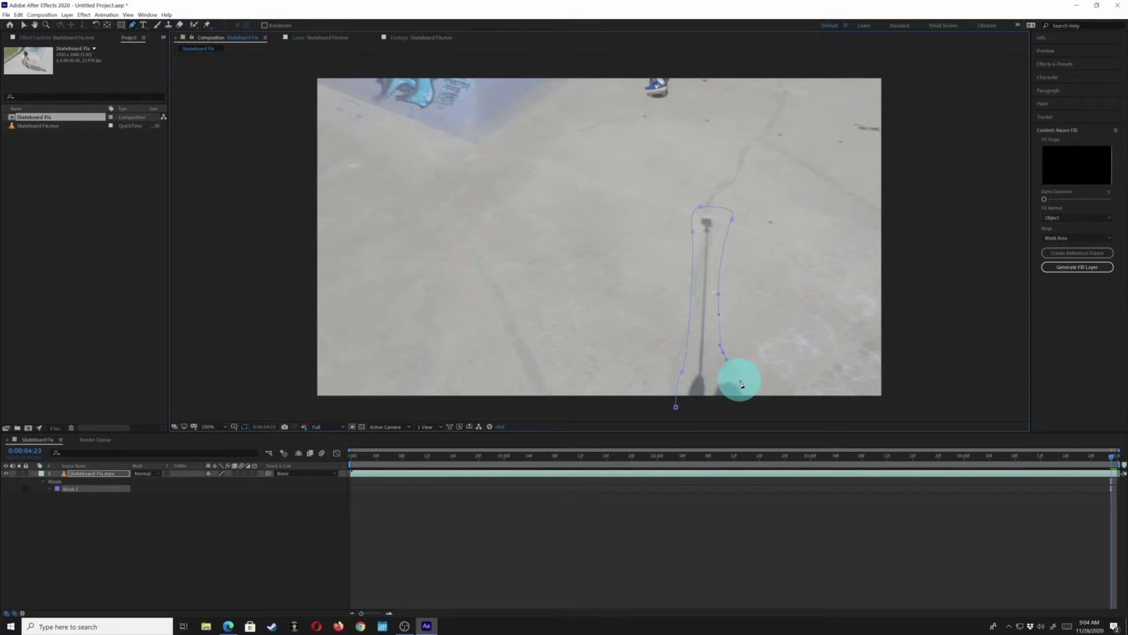
left_click_drag(748, 396, 751, 413)
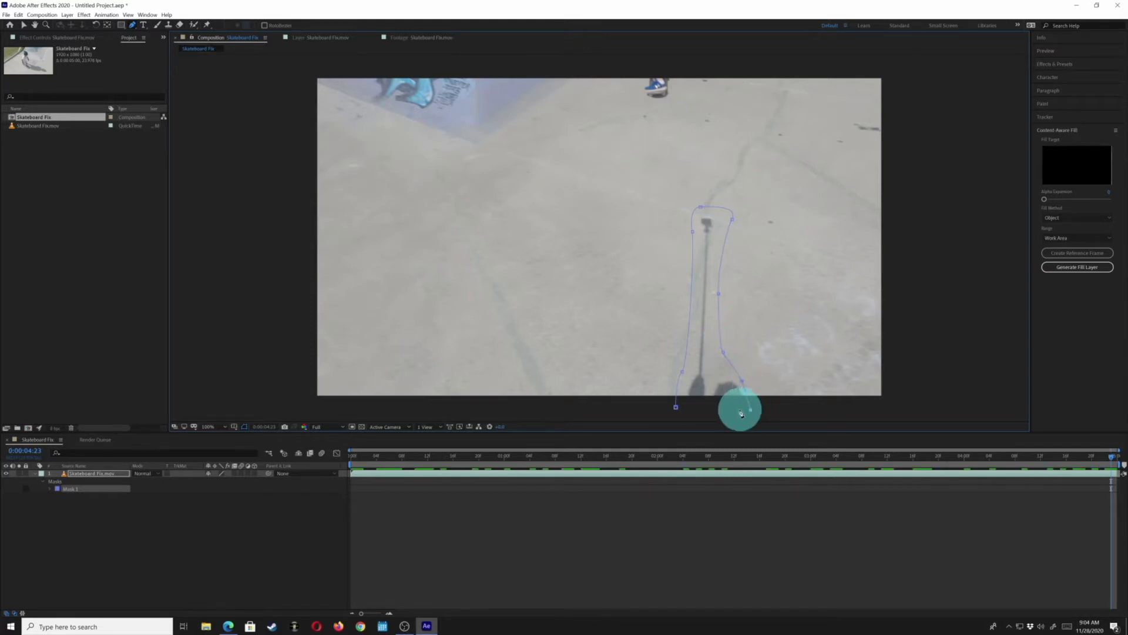
left_click(673, 411)
left_click(676, 408)
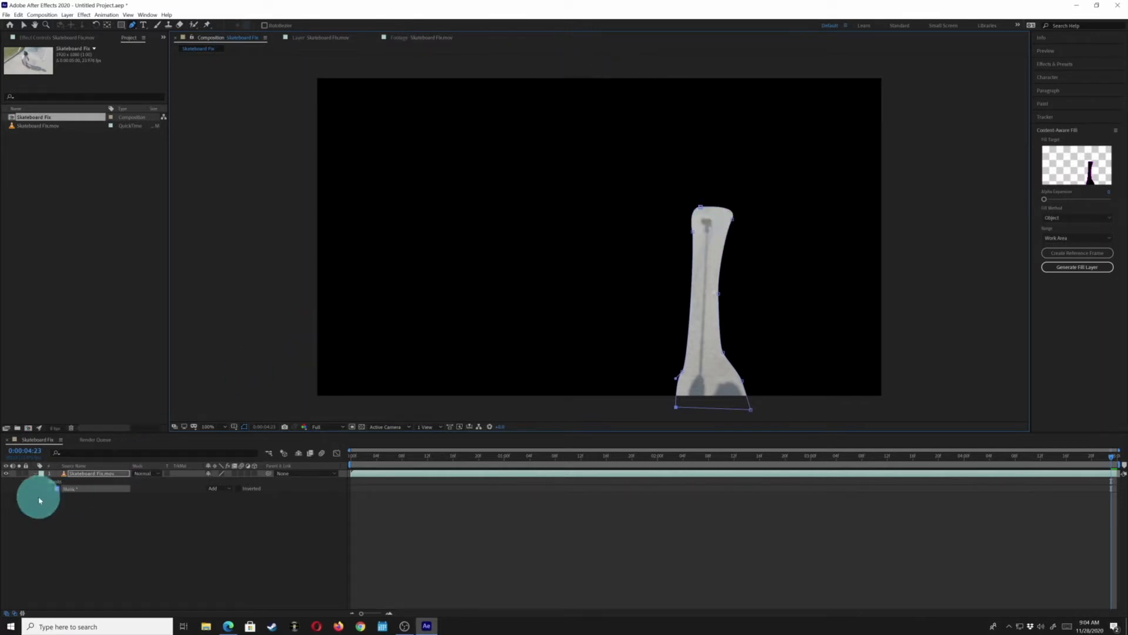
Set the new mask's mode to None
left_click(76, 477)
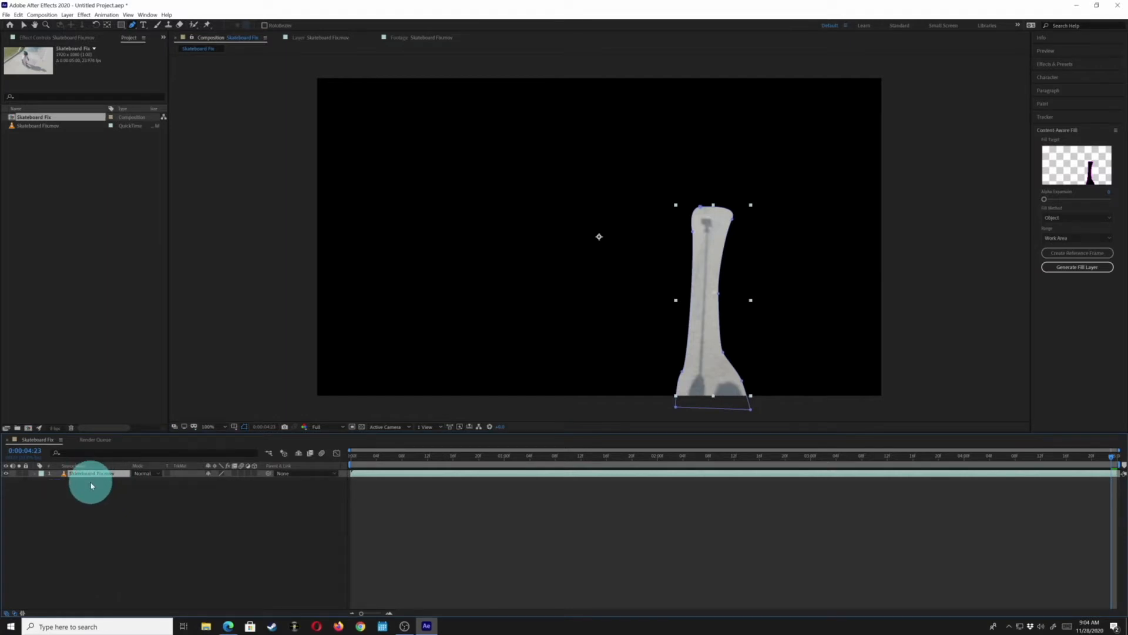
key("m")
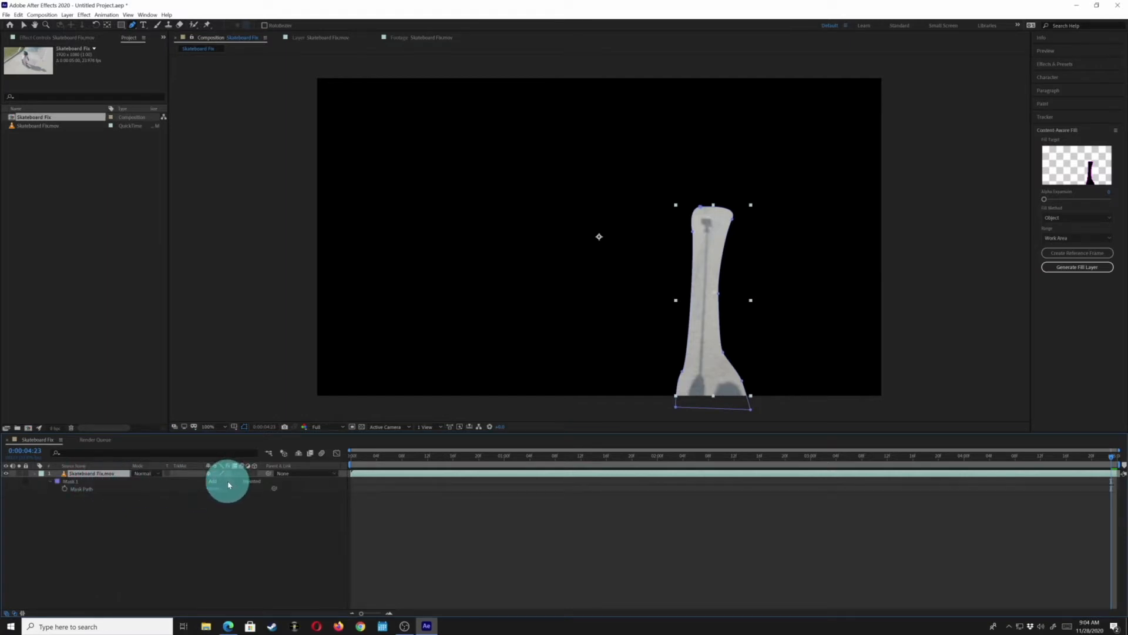
left_click(229, 484)
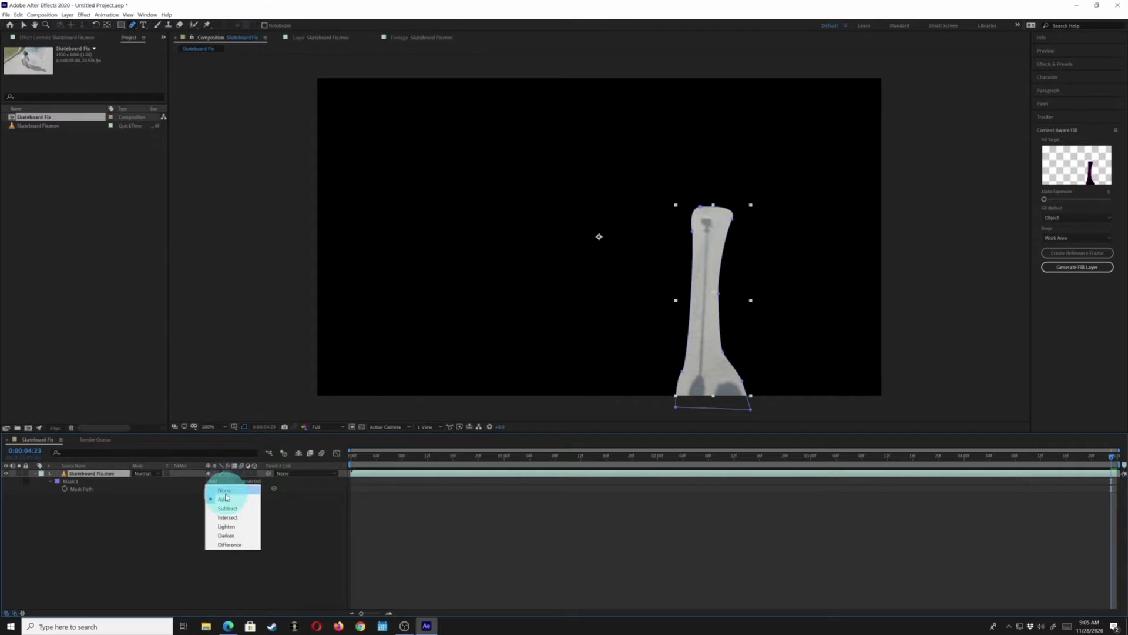
left_click(225, 491)
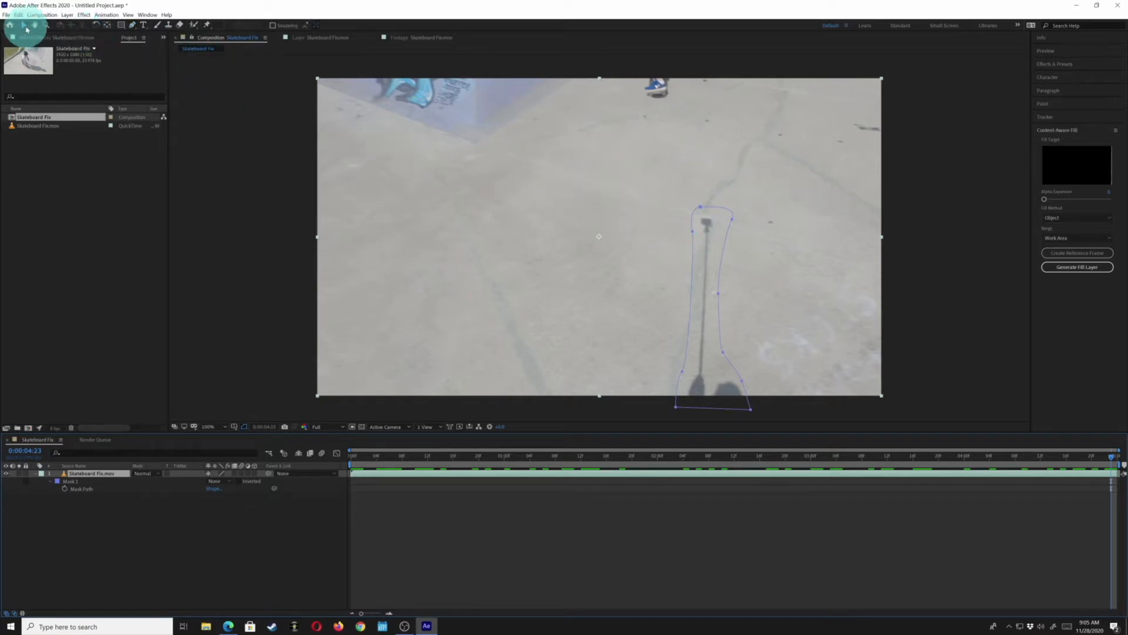
Try to reshape the mask with the Selection tool, undoing each accidental layer move
left_click(25, 26)
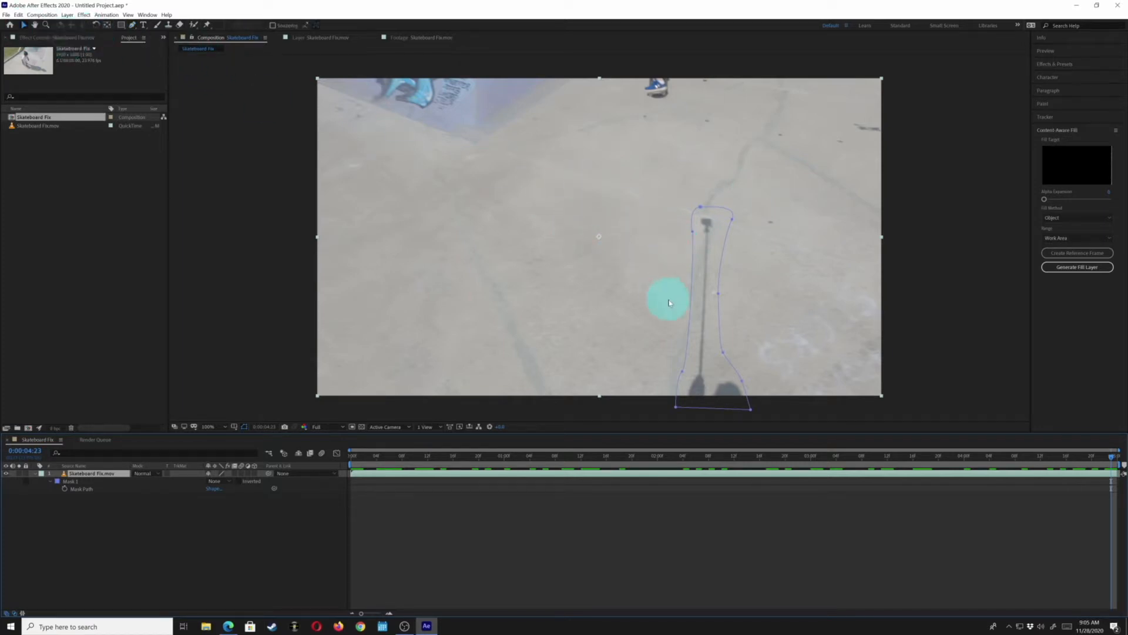
key("g")
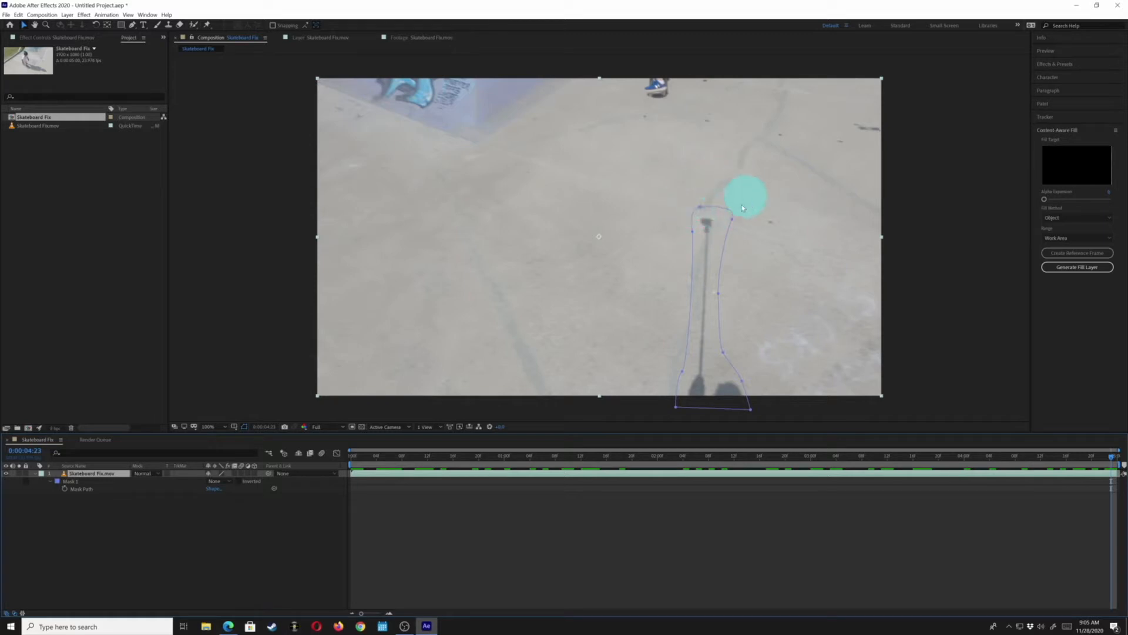
left_click_drag(697, 204, 682, 216)
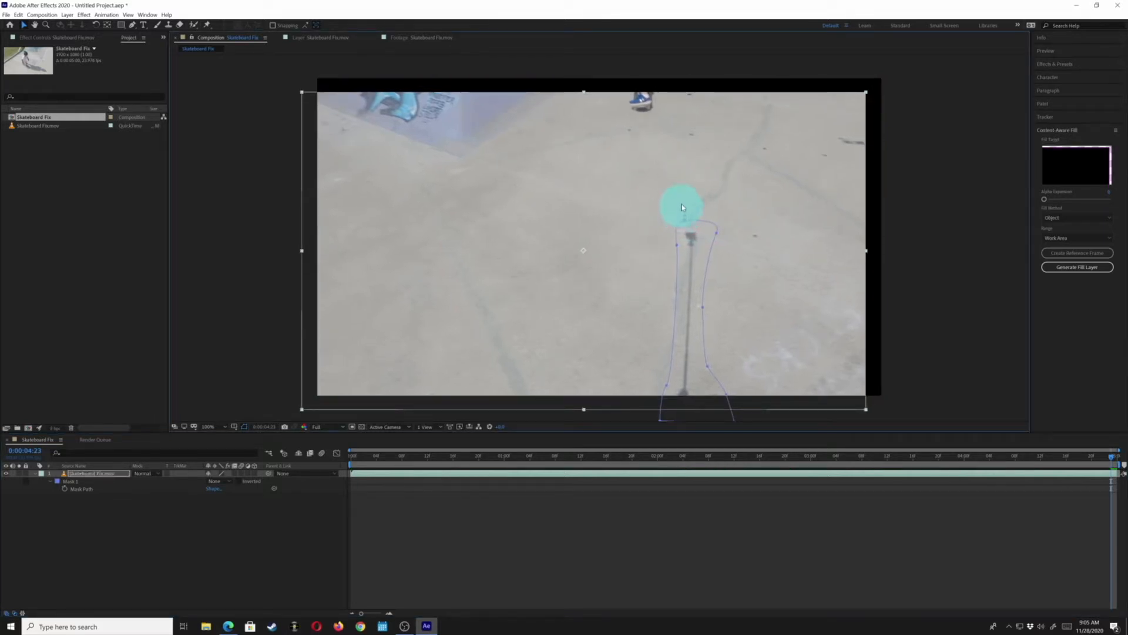
key("ctrl+z")
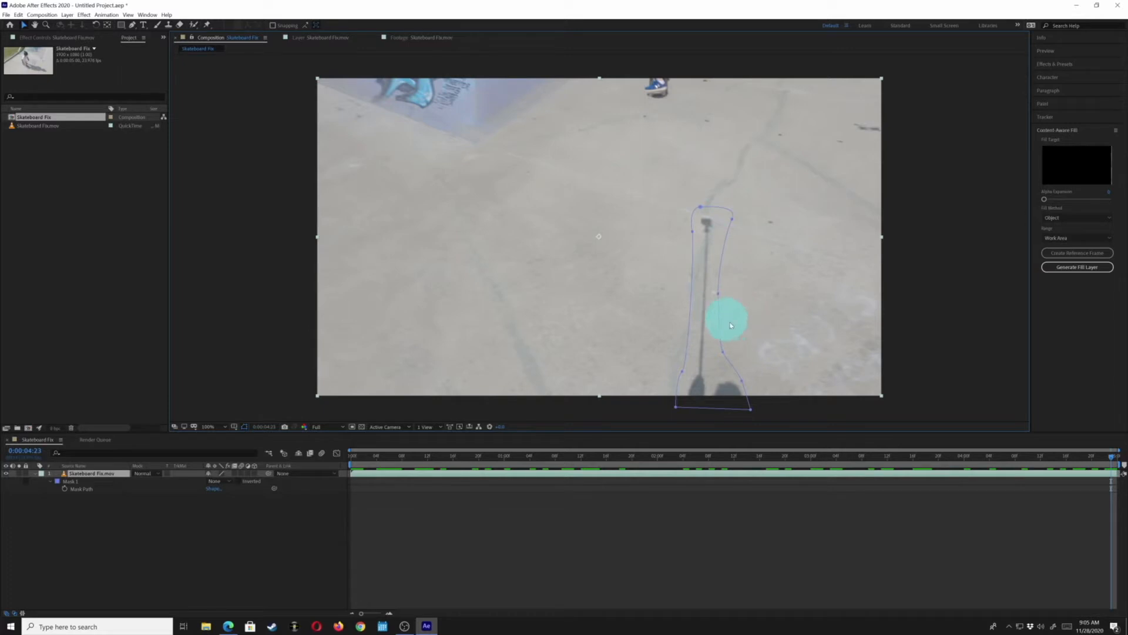
left_click_drag(728, 301, 766, 353)
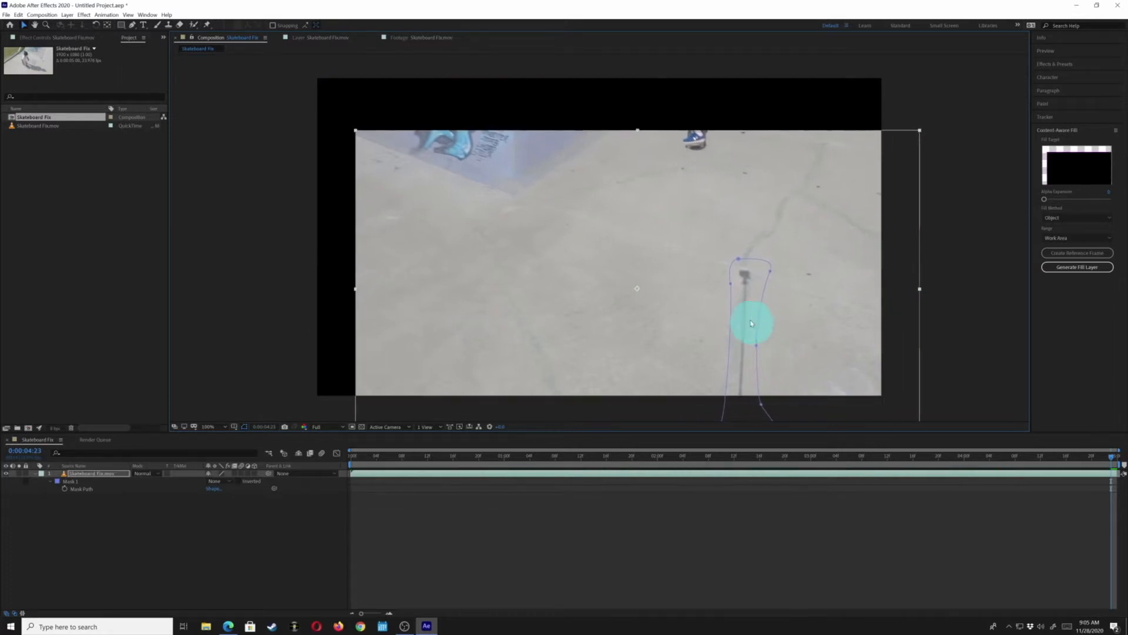
key("ctrl+z")
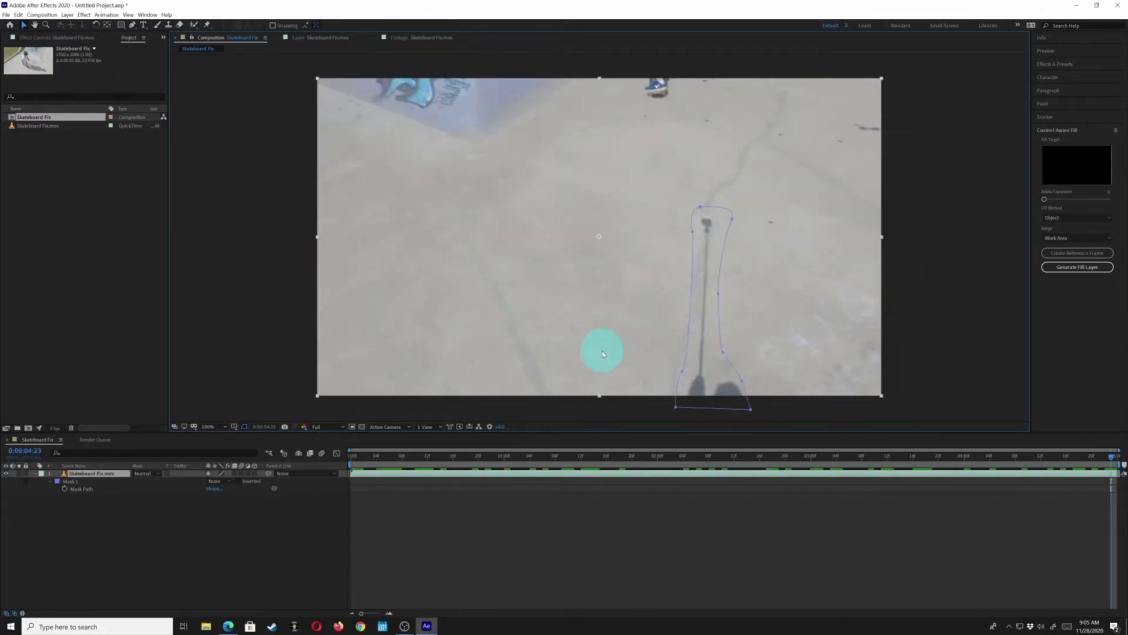
Open the footage layer in the Layer panel and scrub the layer property shown beneath it
double_click(65, 474)
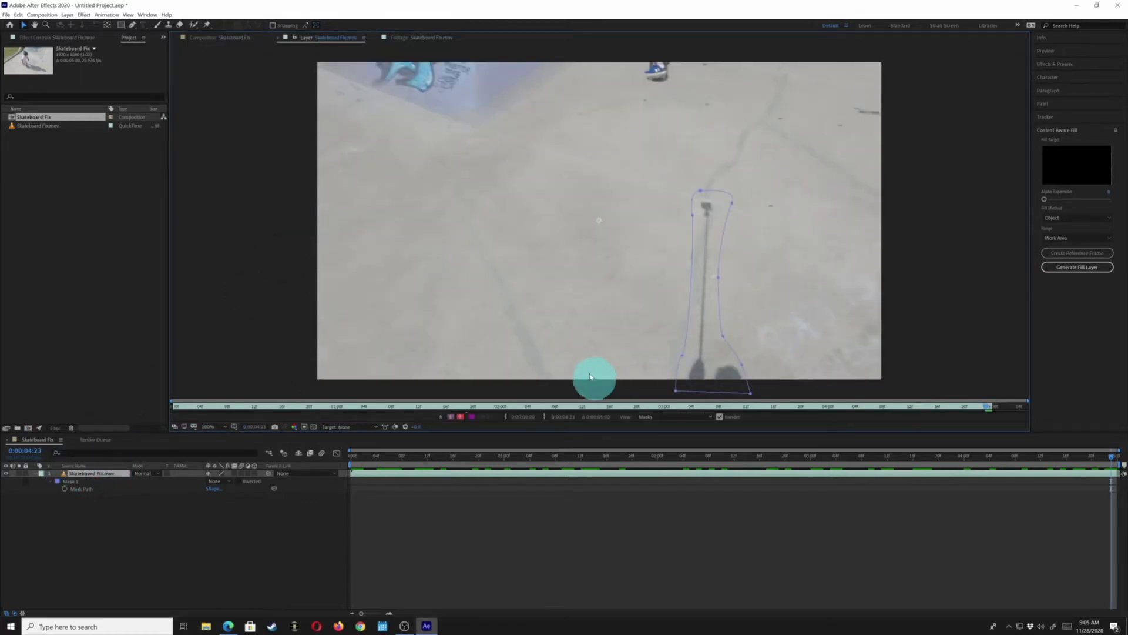
left_click(550, 111)
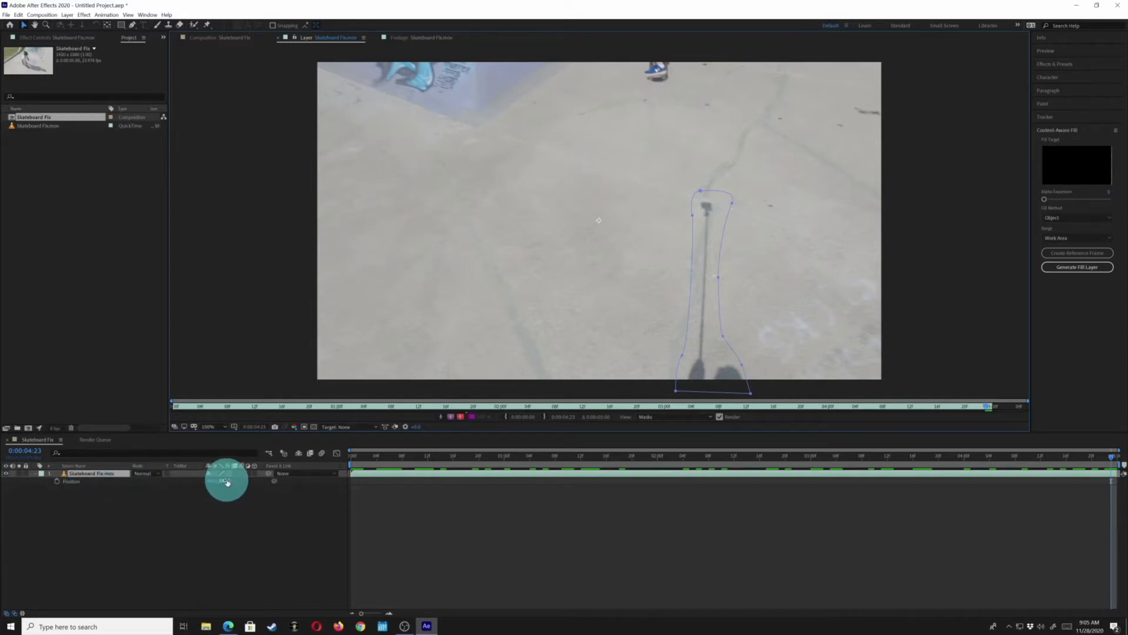
left_click_drag(227, 481, 660, 475)
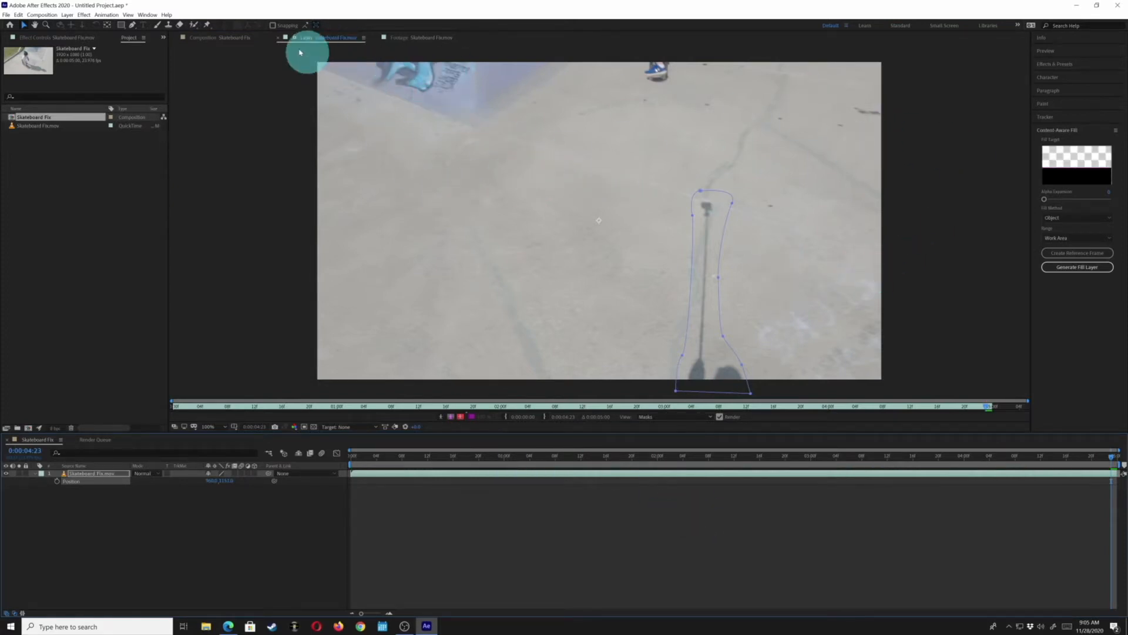
Undo the accidental move of the footage layer in the composition
left_click(203, 37)
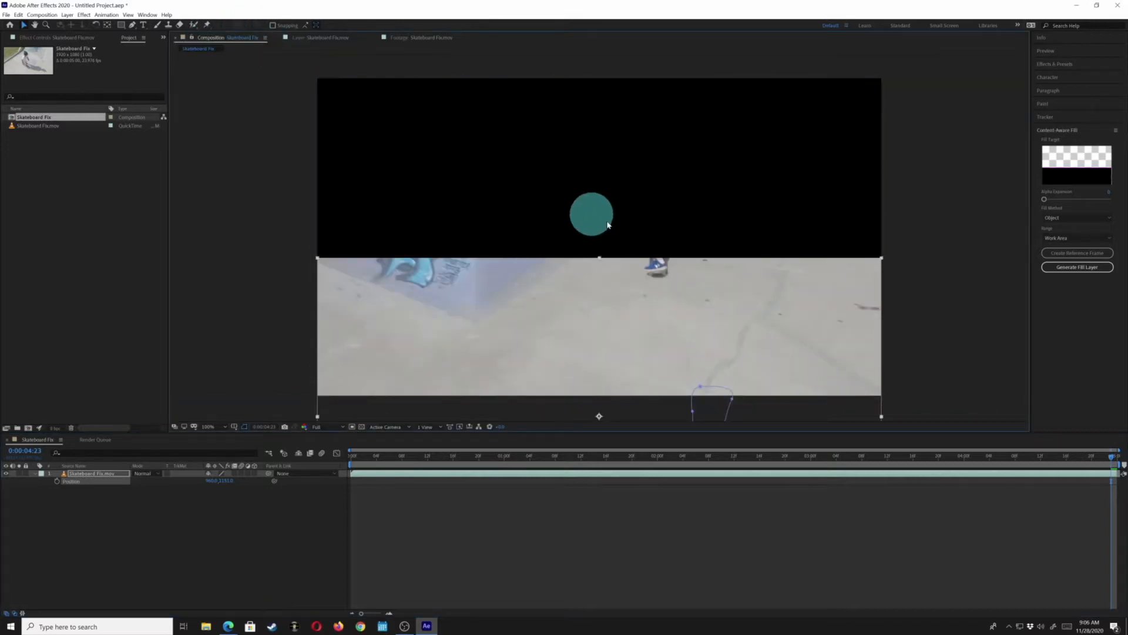
left_click(332, 39)
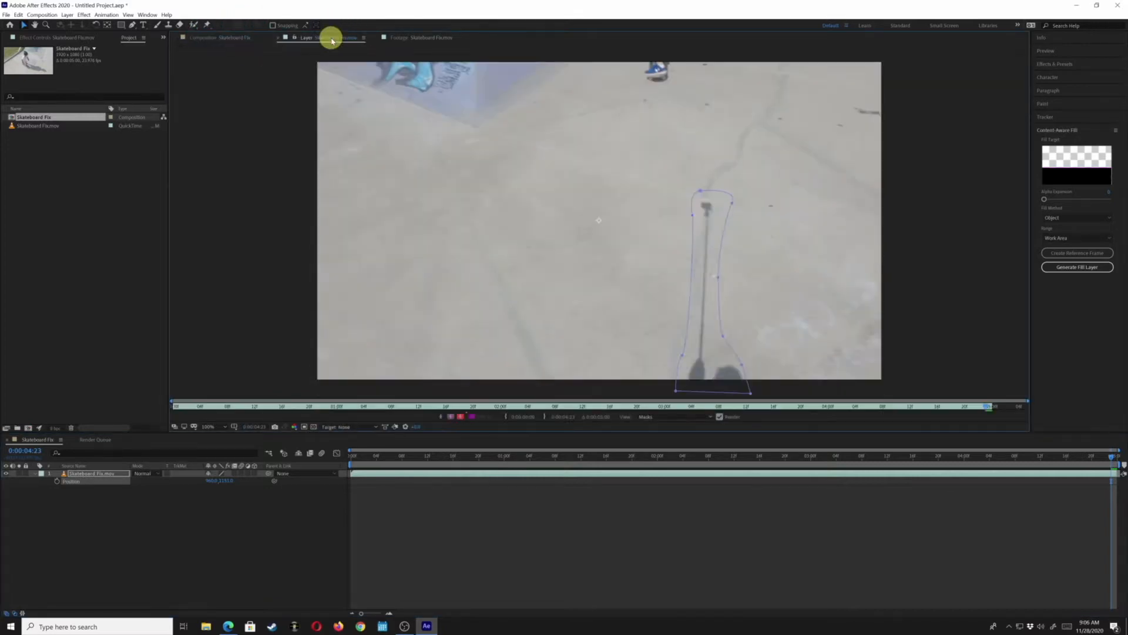
left_click(210, 38)
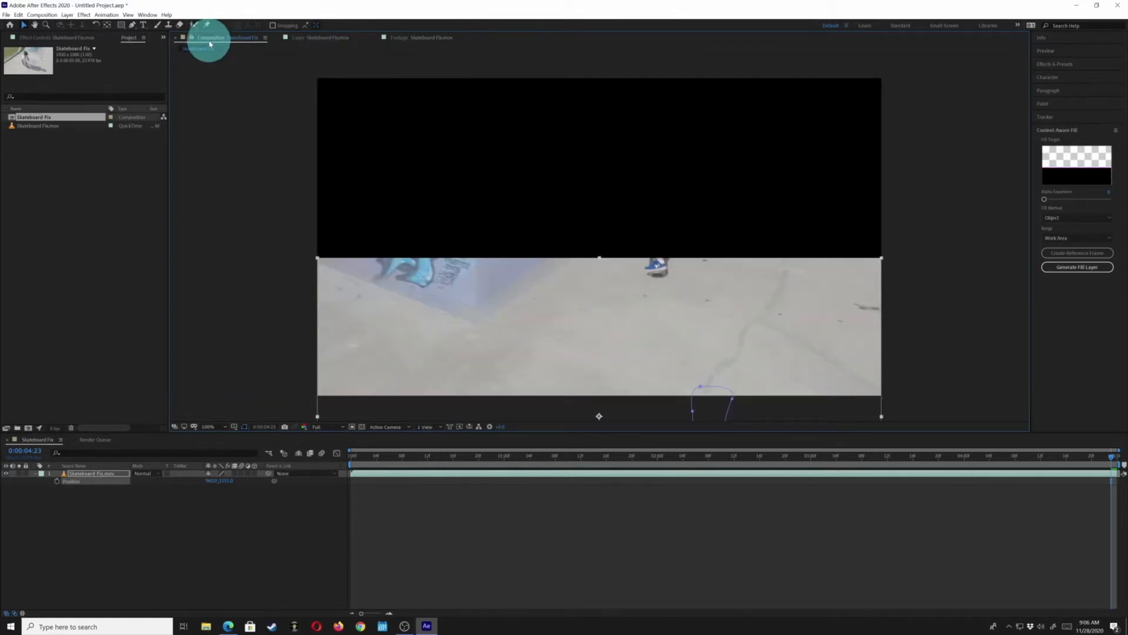
key("ctrl+z")
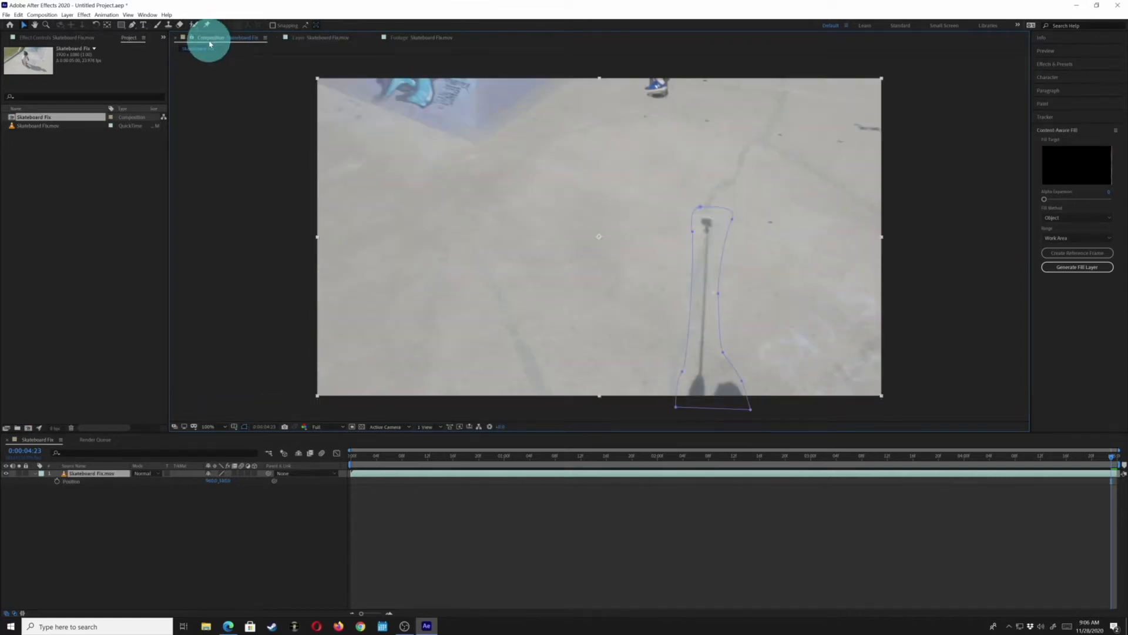
Reveal the layer's mask and set its mode to Subtract
left_click(329, 39)
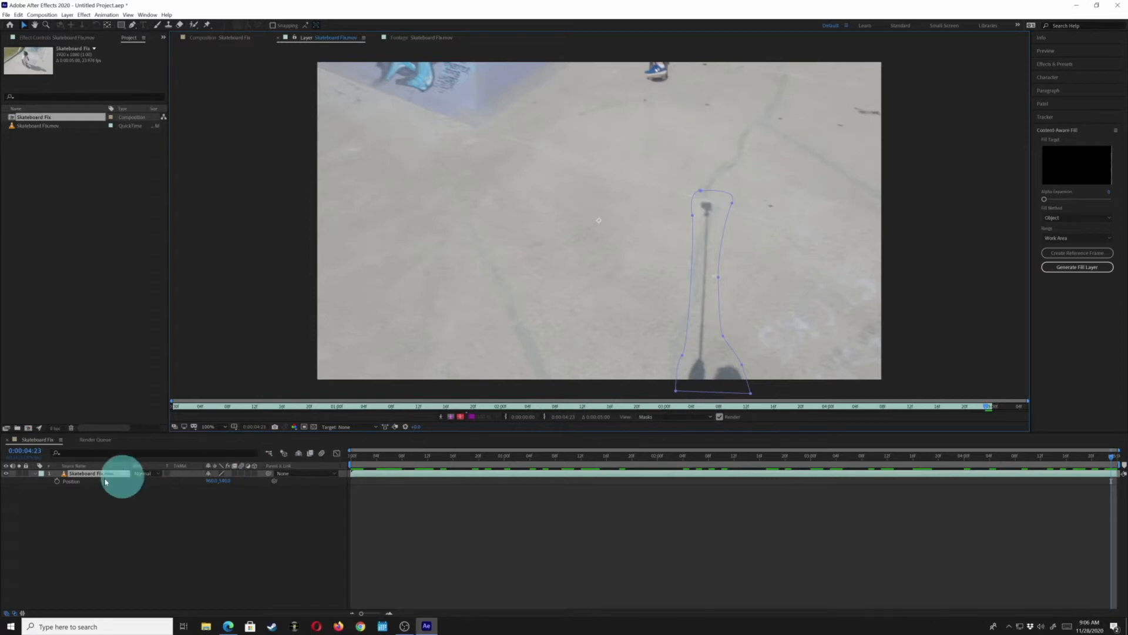
left_click(70, 473)
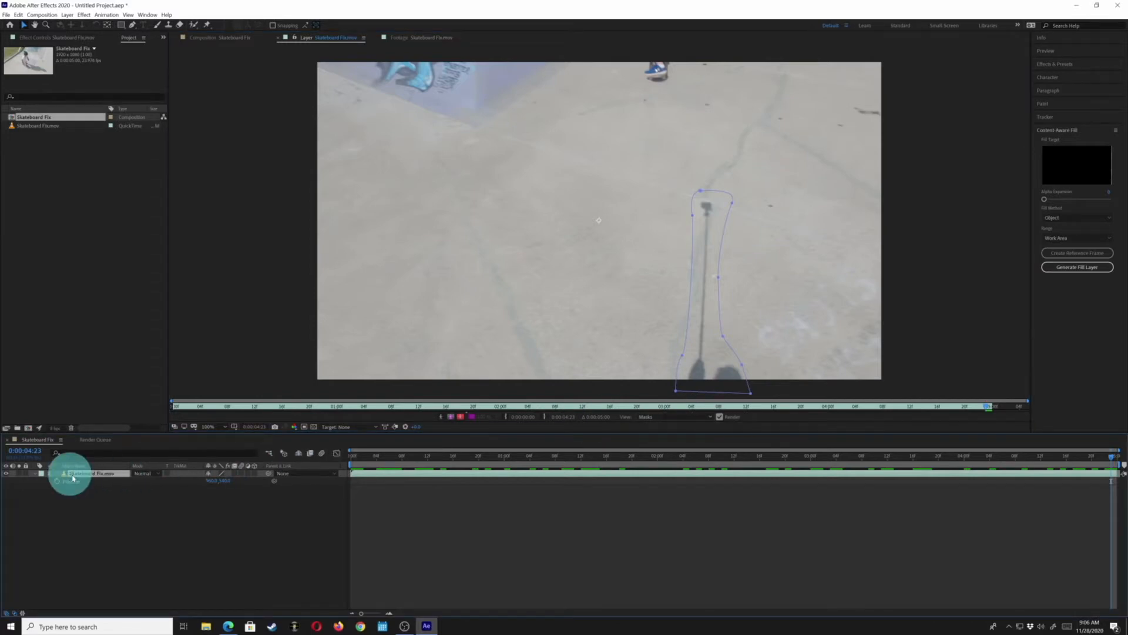
left_click(231, 38)
key("m")
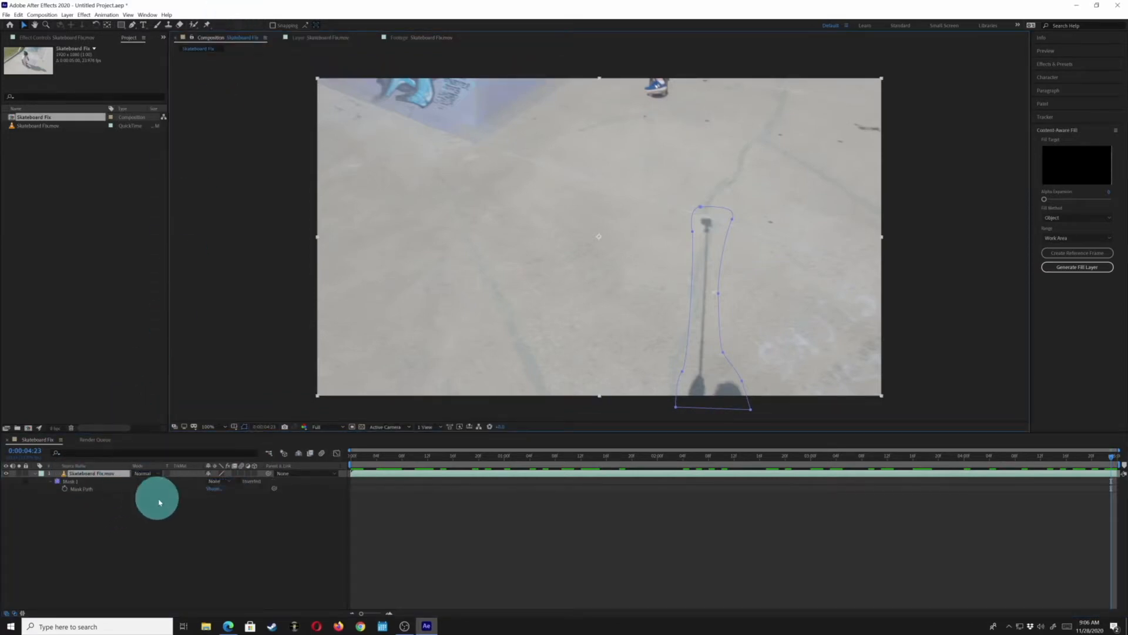
left_click(222, 482)
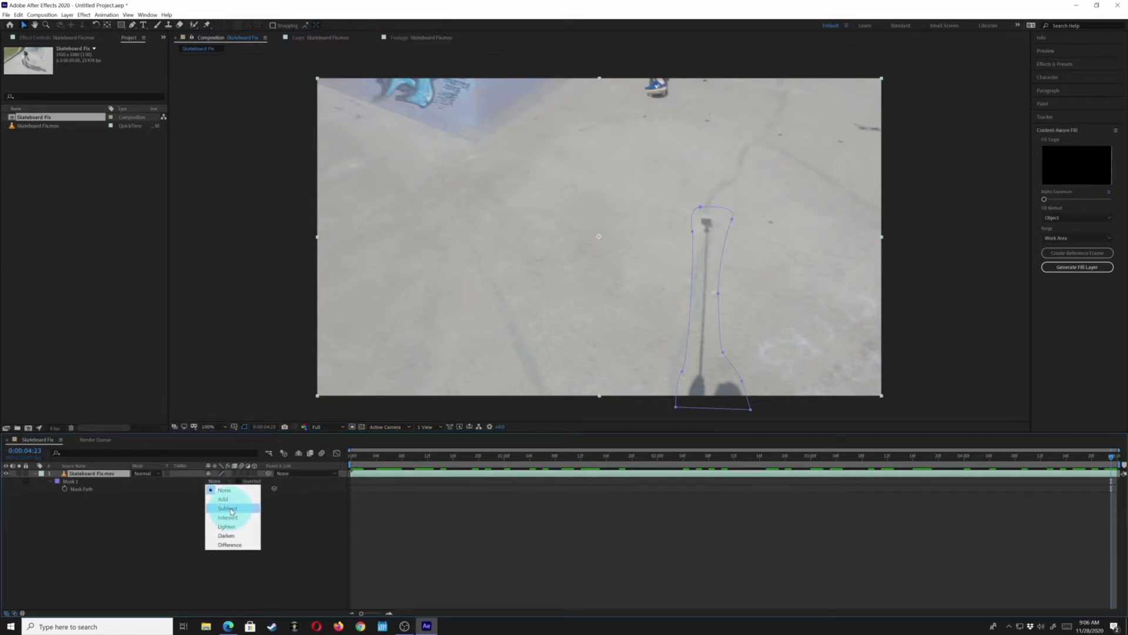
left_click(228, 508)
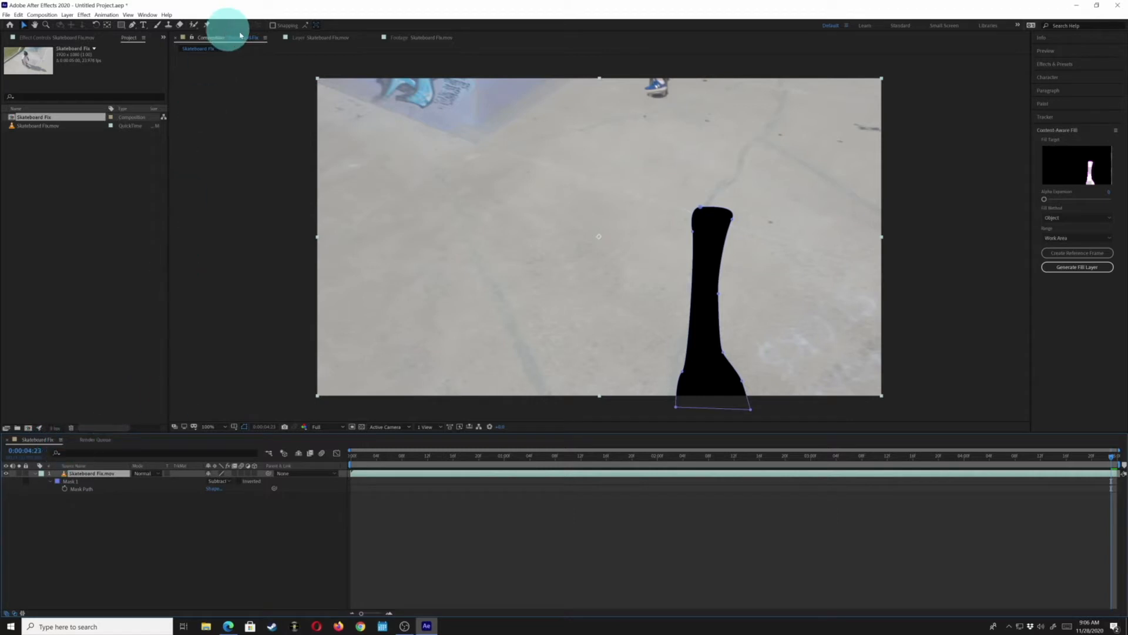
Turn off the rendered result in the Layer view and compare it with the composition
left_click(334, 39)
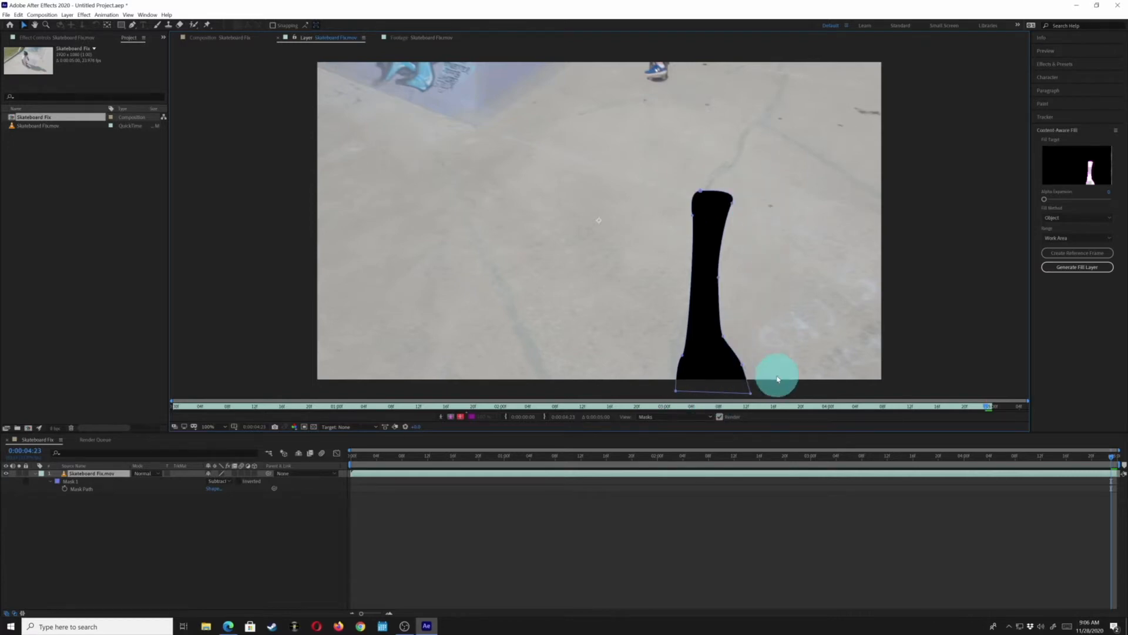
left_click(720, 417)
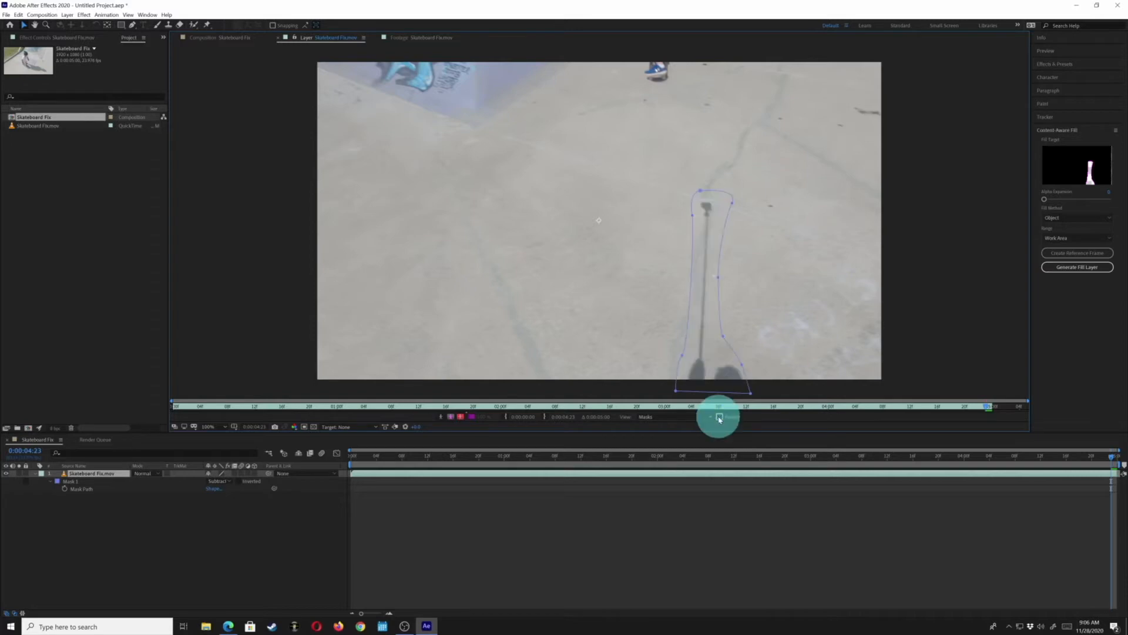
left_click(719, 417)
left_click(687, 417)
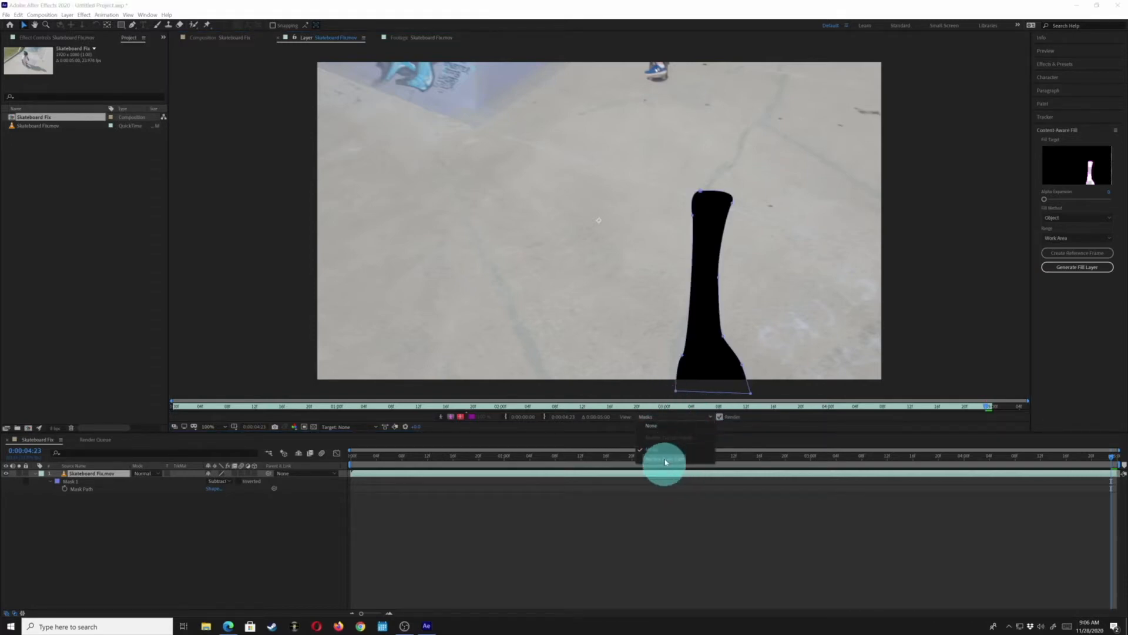
left_click(665, 450)
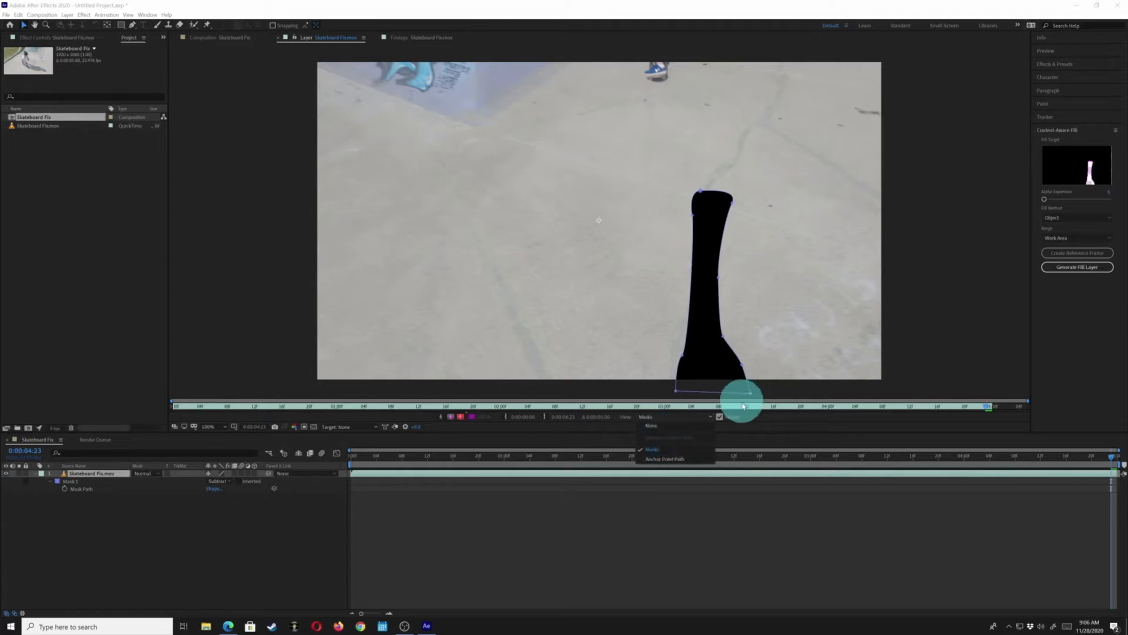
left_click(721, 417)
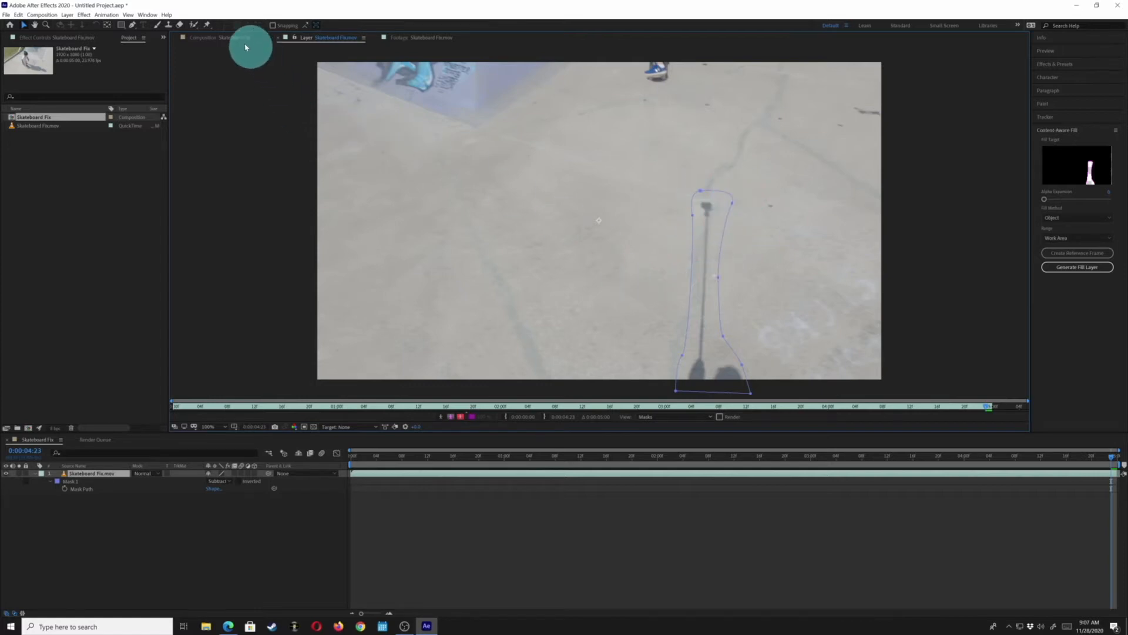
left_click(229, 38)
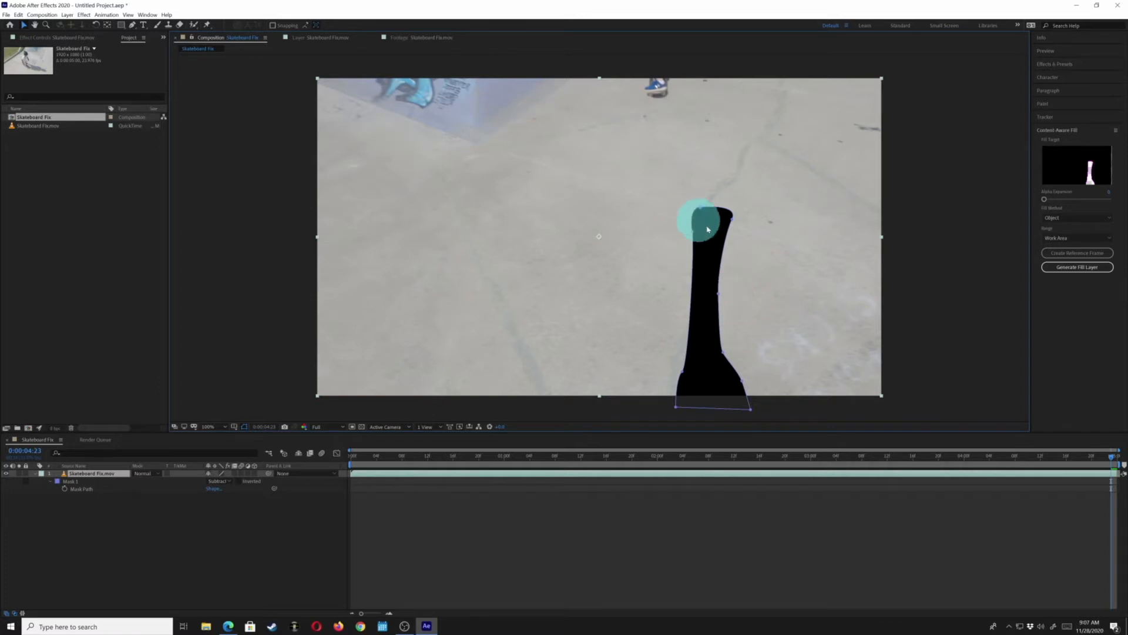
left_click(328, 37)
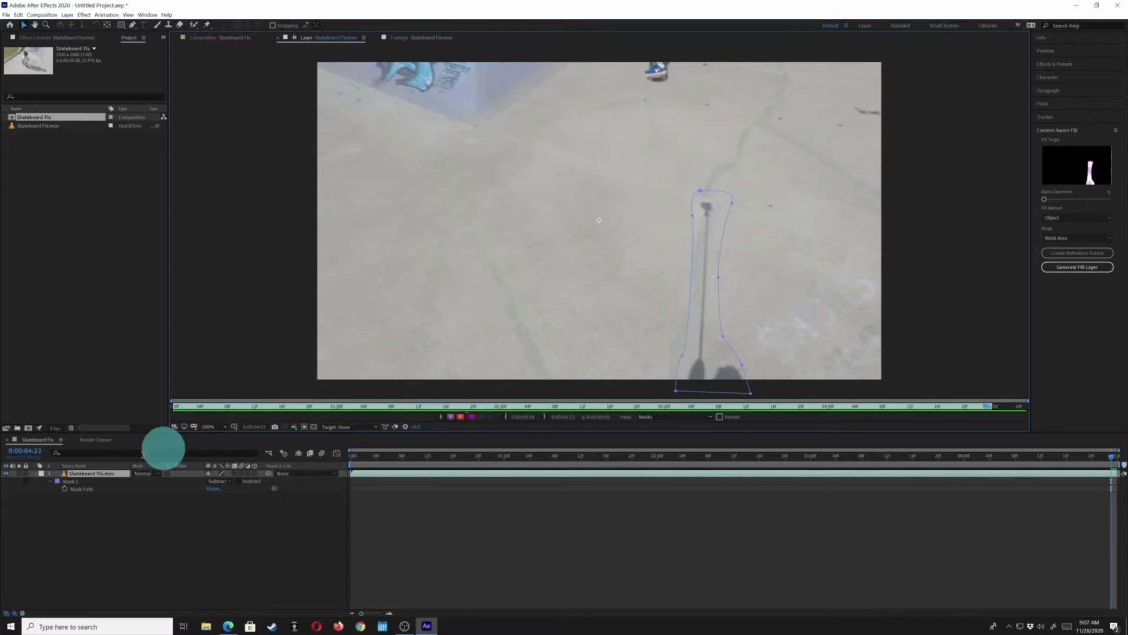
Change the mask's colour to red
left_click(76, 478)
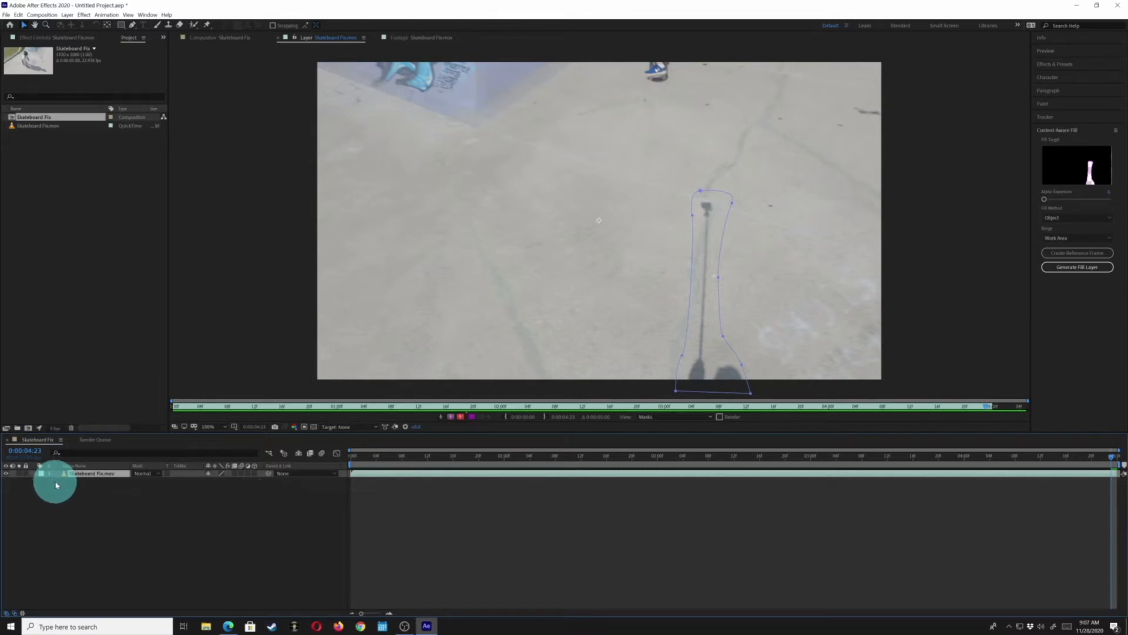
key("m")
key("m")
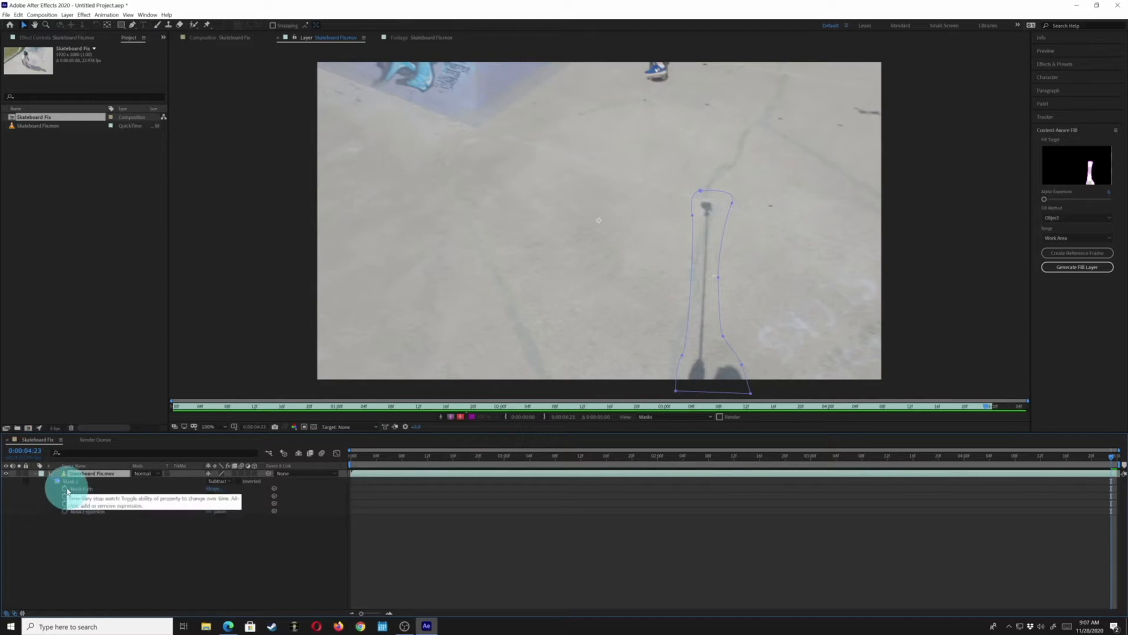
key("m")
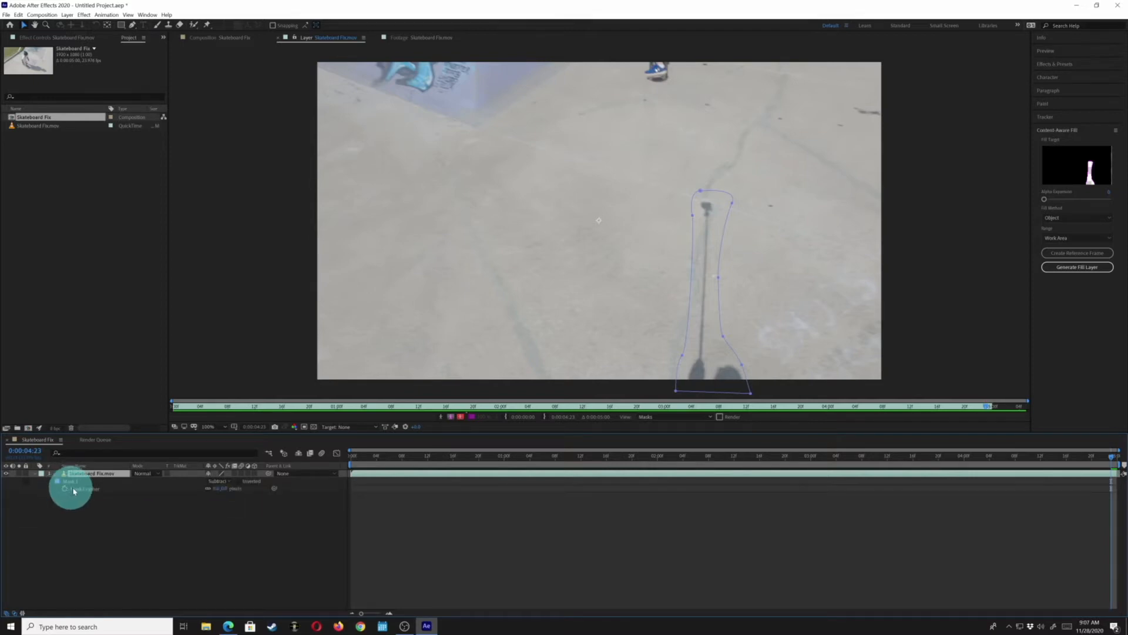
key("m")
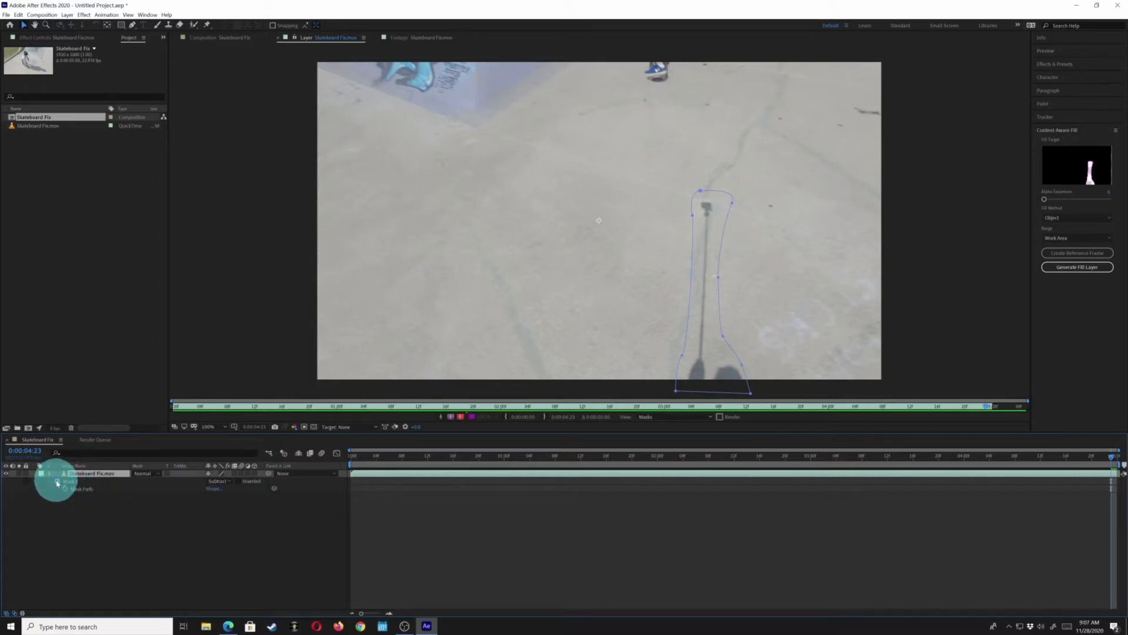
left_click(57, 482)
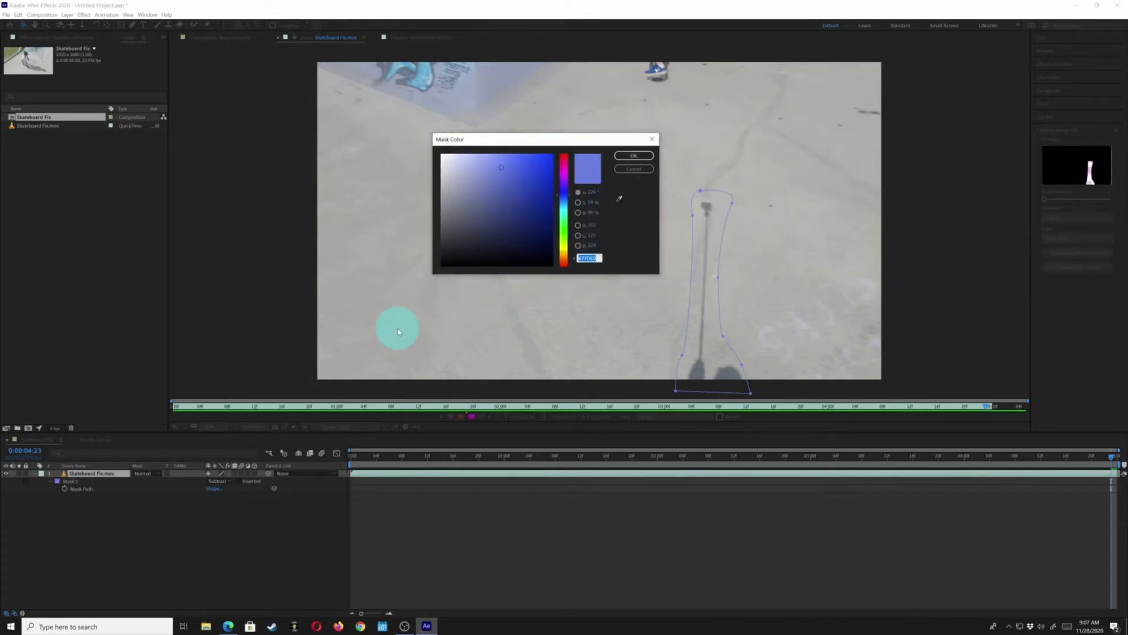
left_click_drag(560, 167, 563, 155)
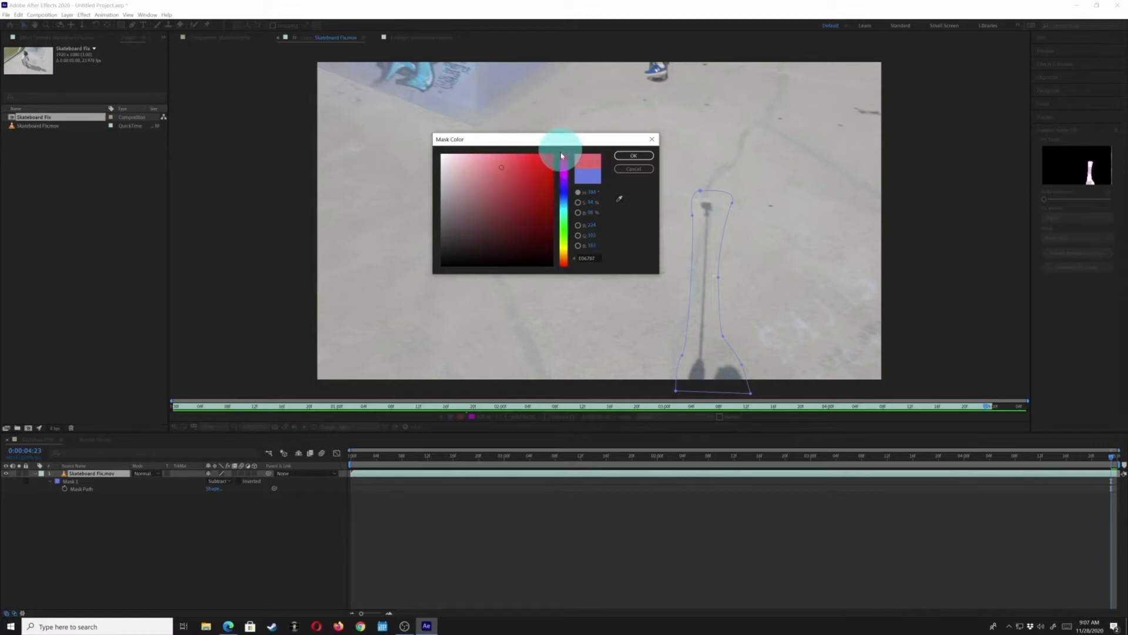
left_click(546, 172)
left_click(633, 155)
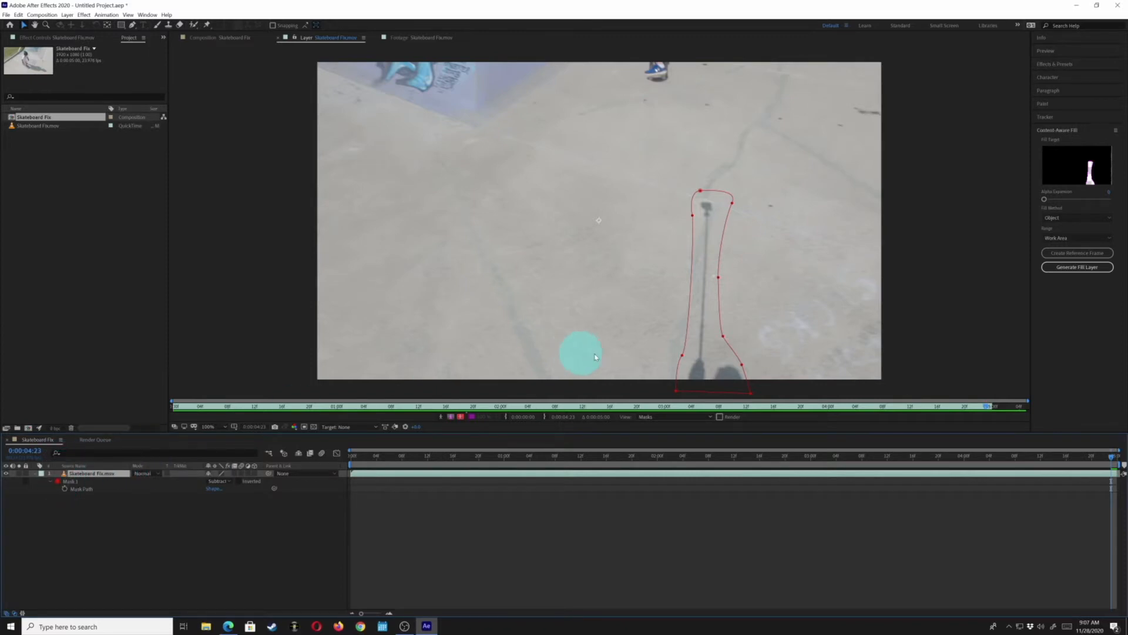
Hide the mask outline in the composition view
left_click(219, 38)
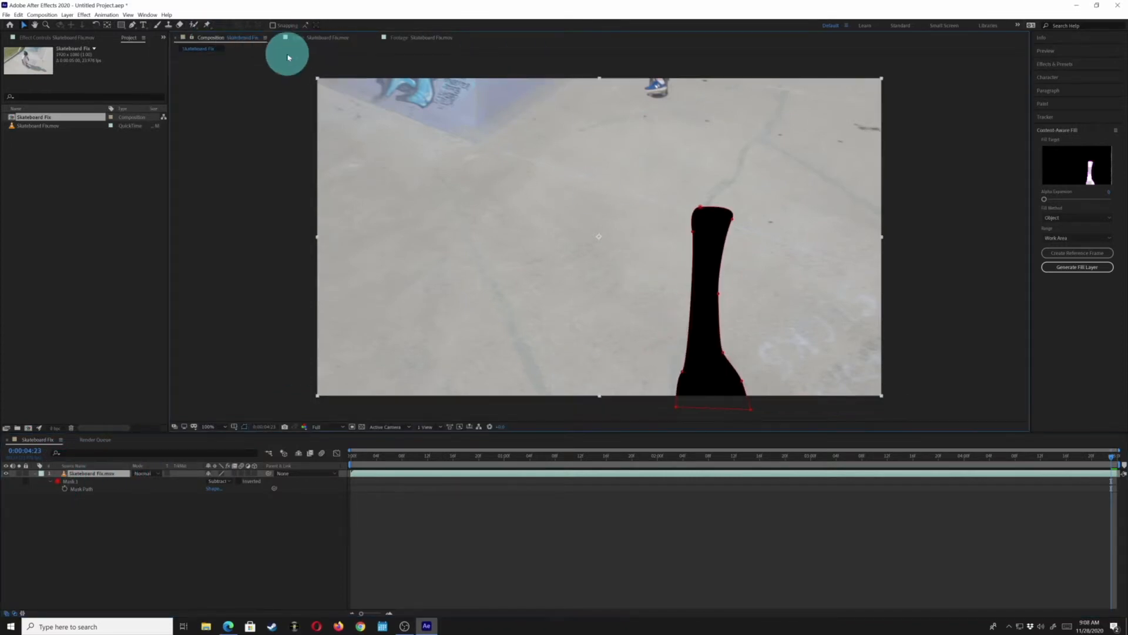
left_click(244, 427)
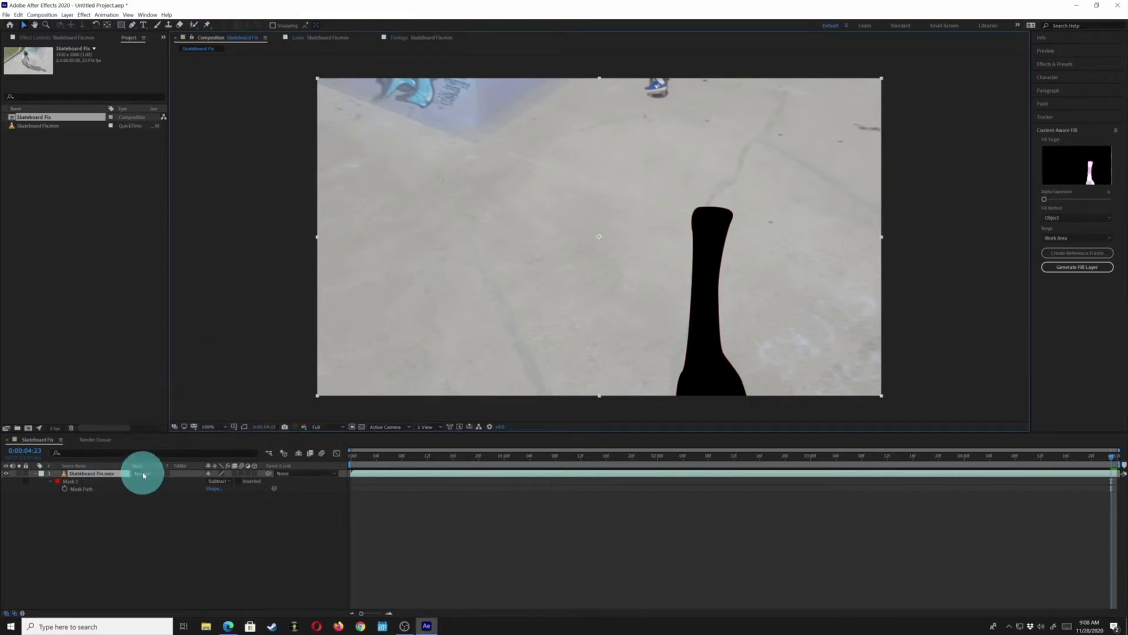
left_click(332, 39)
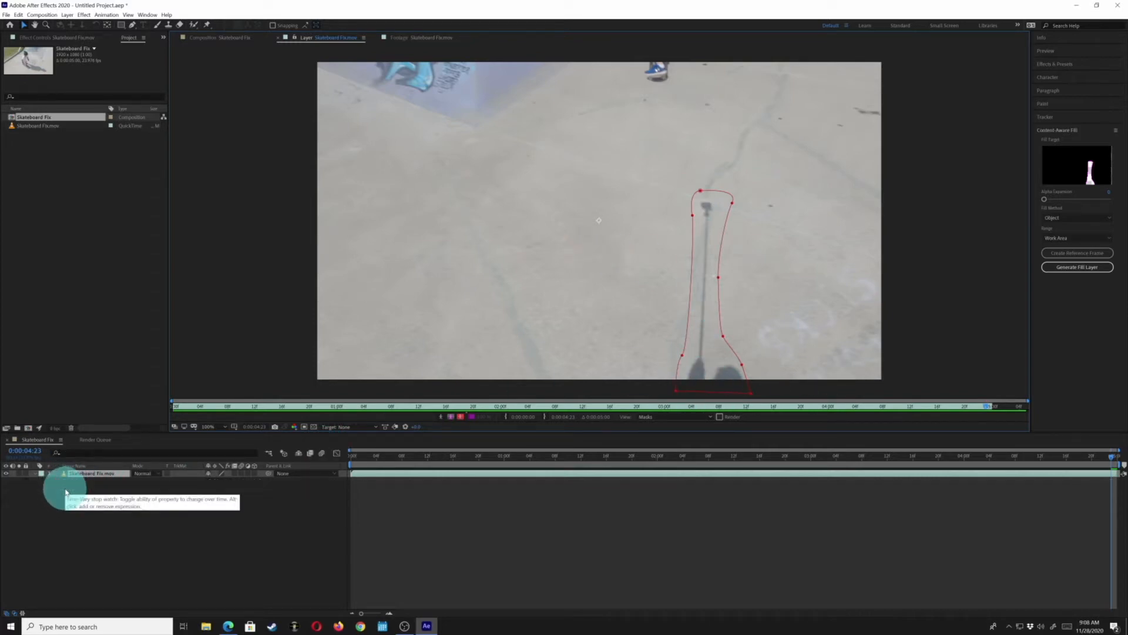
Move the mask's top point onto the stick's tip at 0:00:02:21
key("m")
key("m")
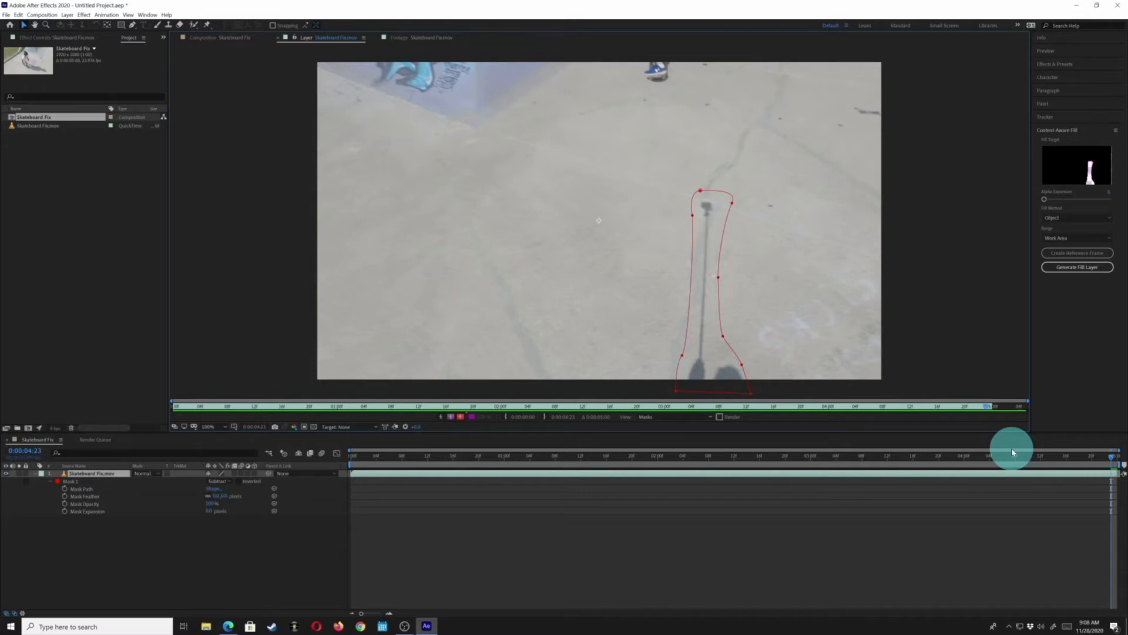
key("shift+Page_Up")
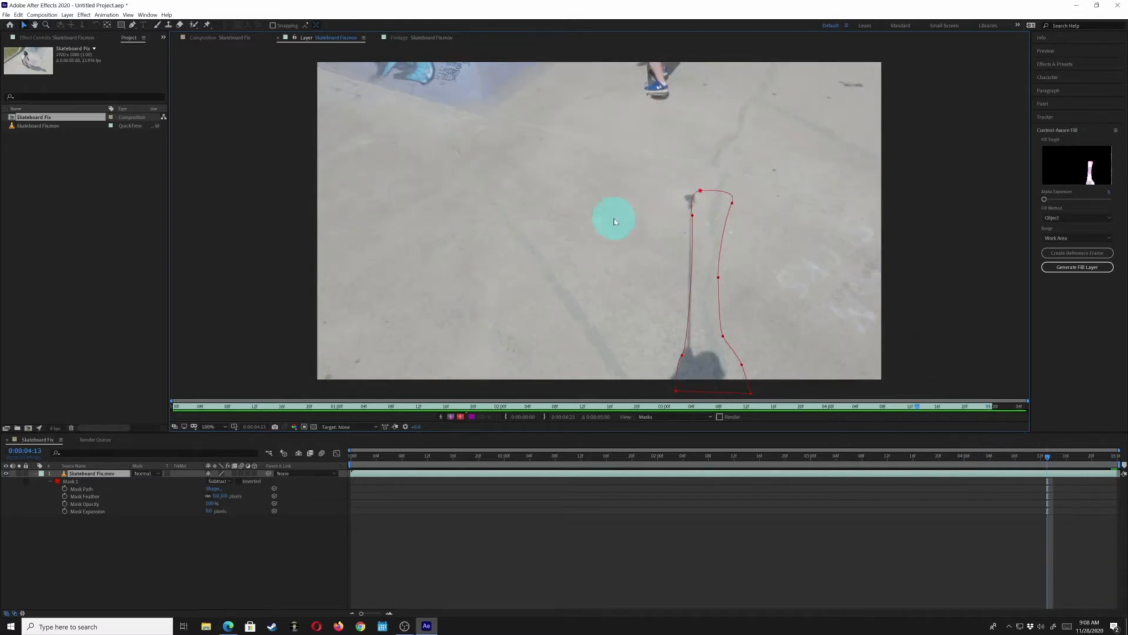
key("shift+Page_Up")
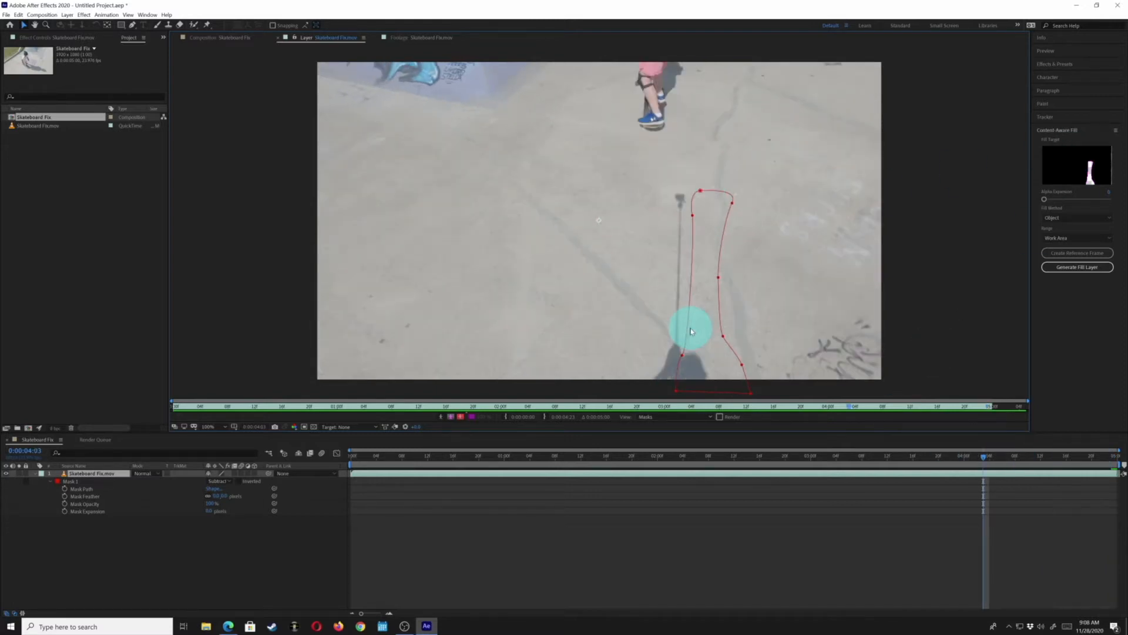
key("shift+Page_Up")
key("shift+Page_Up")
key("shift+Page_Up")
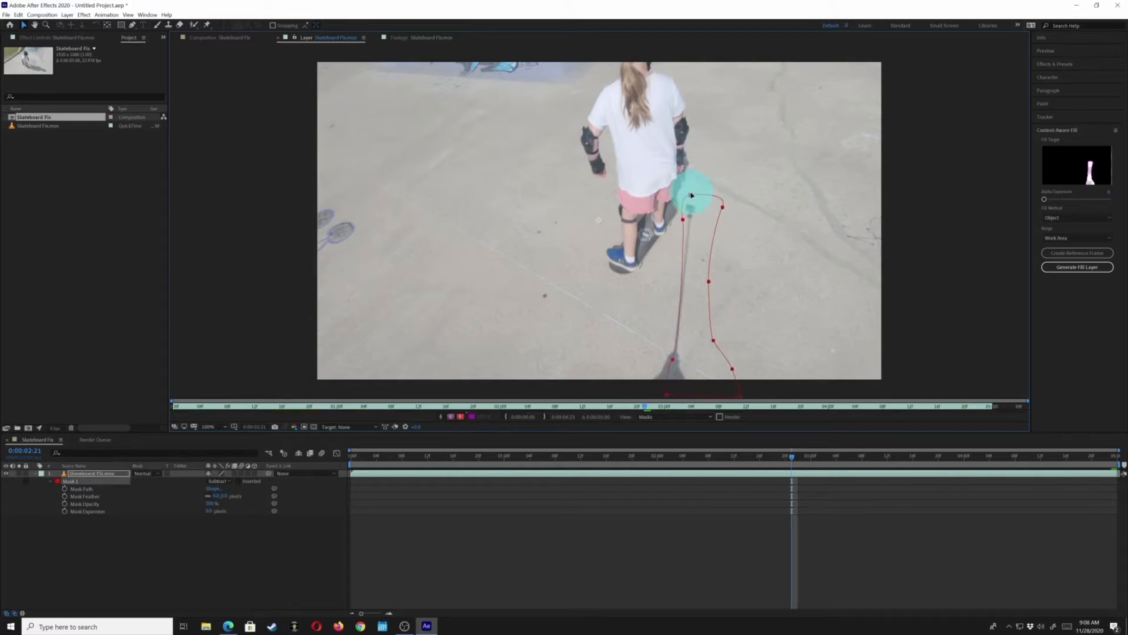
mouse_move(702, 191)
left_mouse_down()
mouse_move(676, 199)
mouse_move(686, 205)
left_mouse_up()
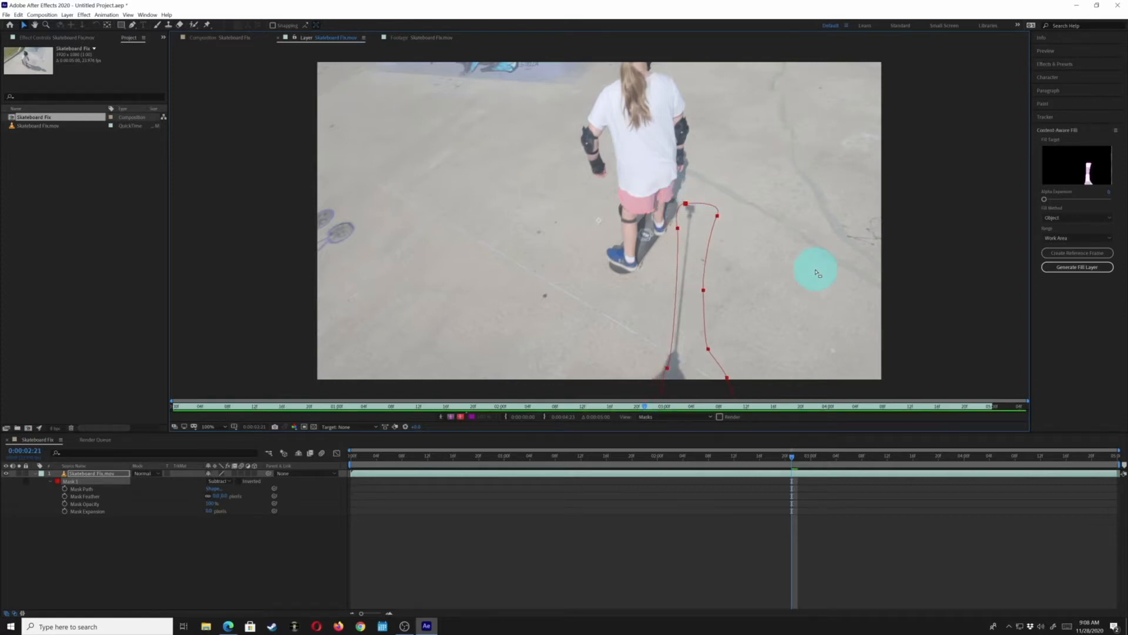
Realign the mask's top point with the stick on the last frame
key("End")
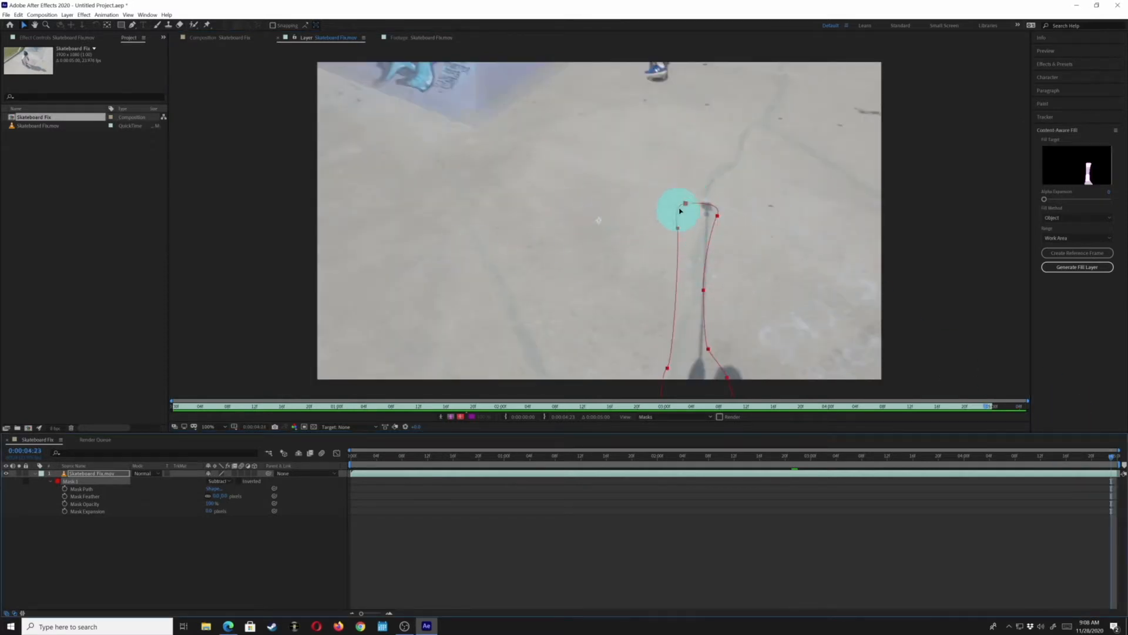
left_click_drag(687, 207, 703, 200)
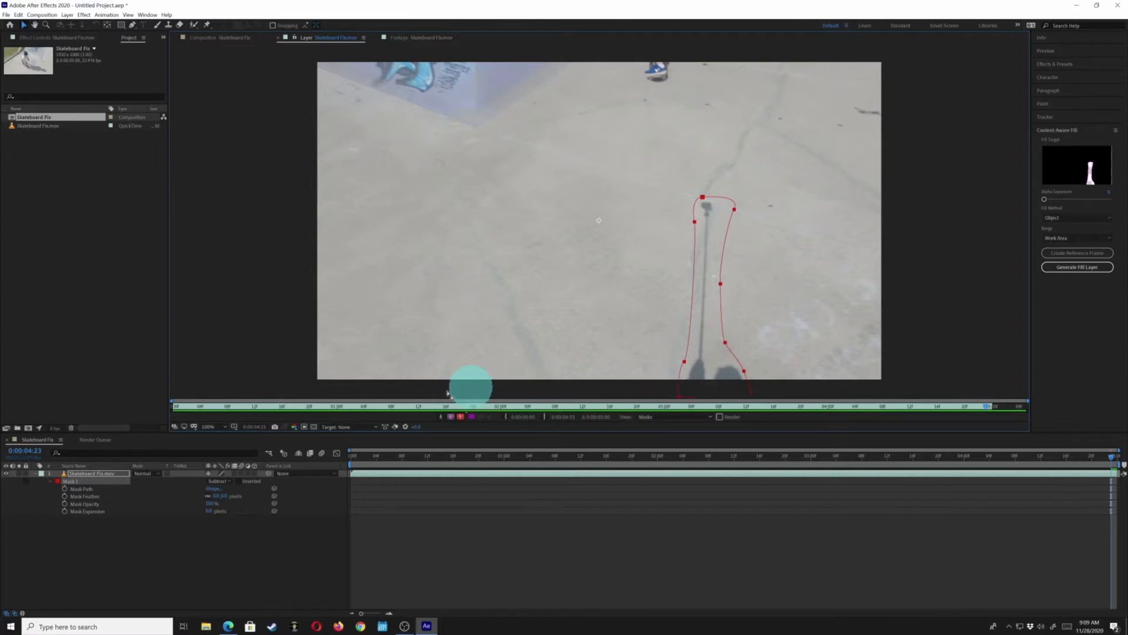
key("p")
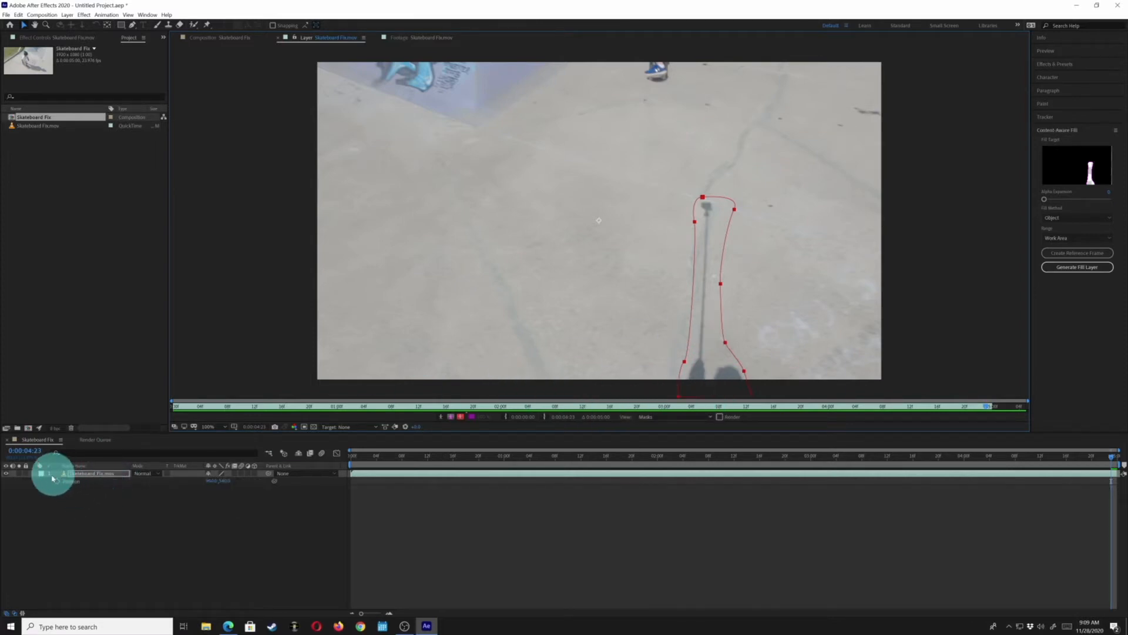
left_click(75, 472)
key("m")
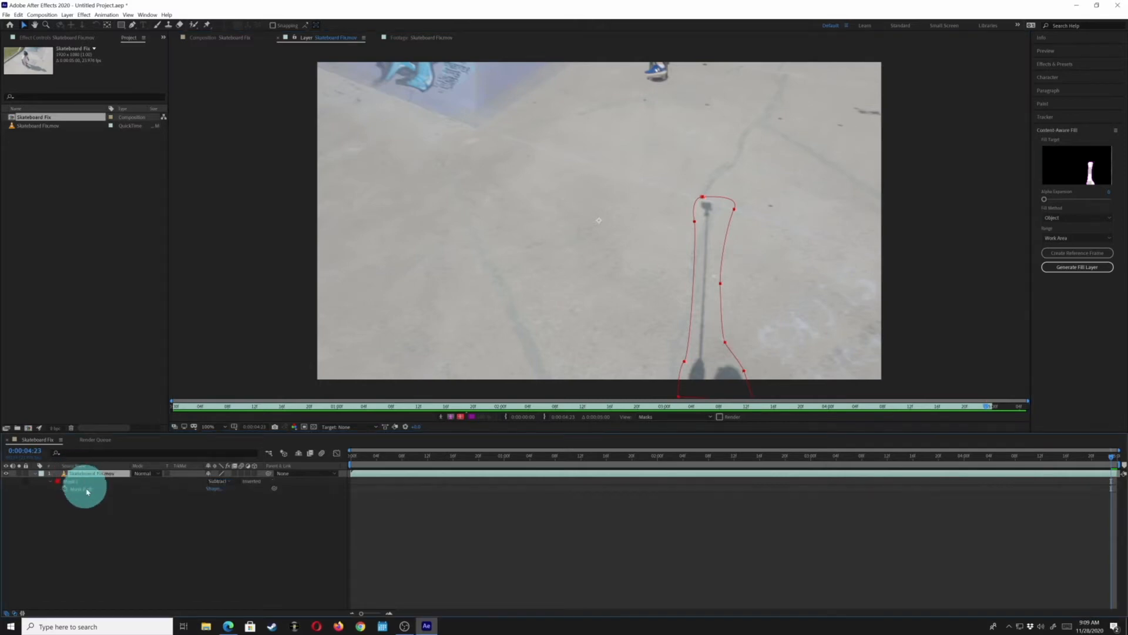
Realign the mask's top point with the stick's tip at 0:00:04:13 and again at 0:00:04:03
left_click(69, 489)
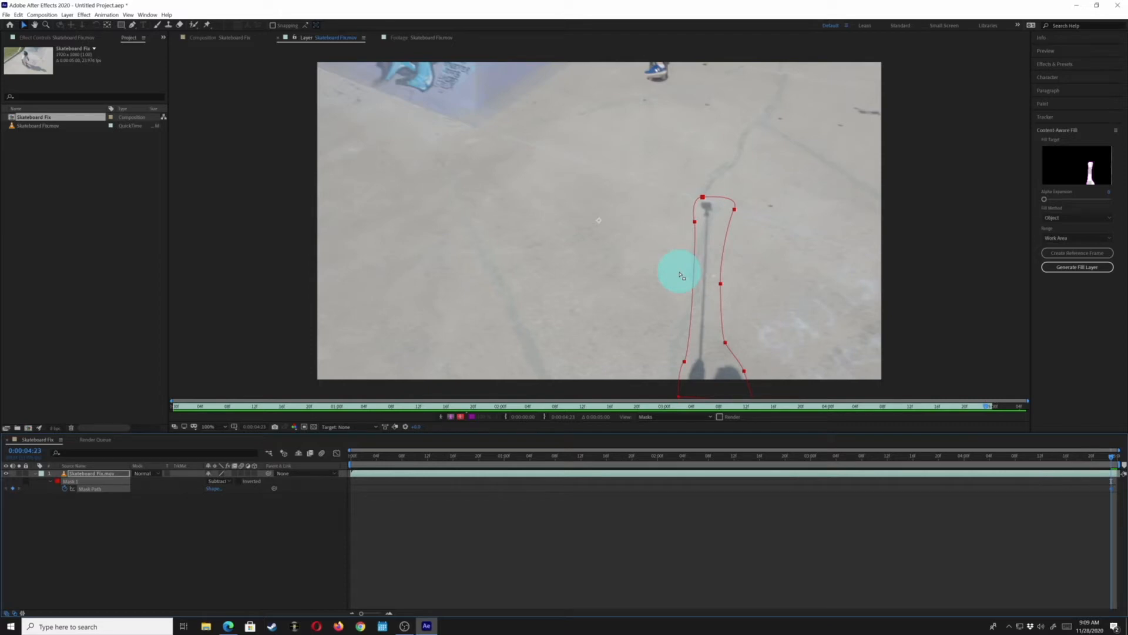
key("Page_Up")
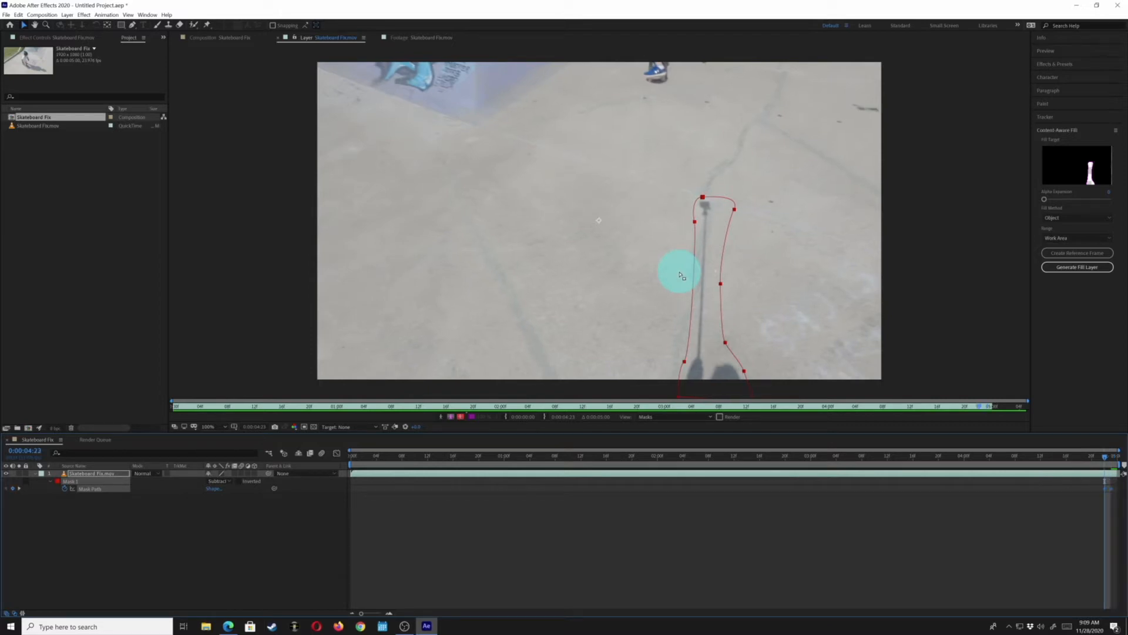
key("Page_Down")
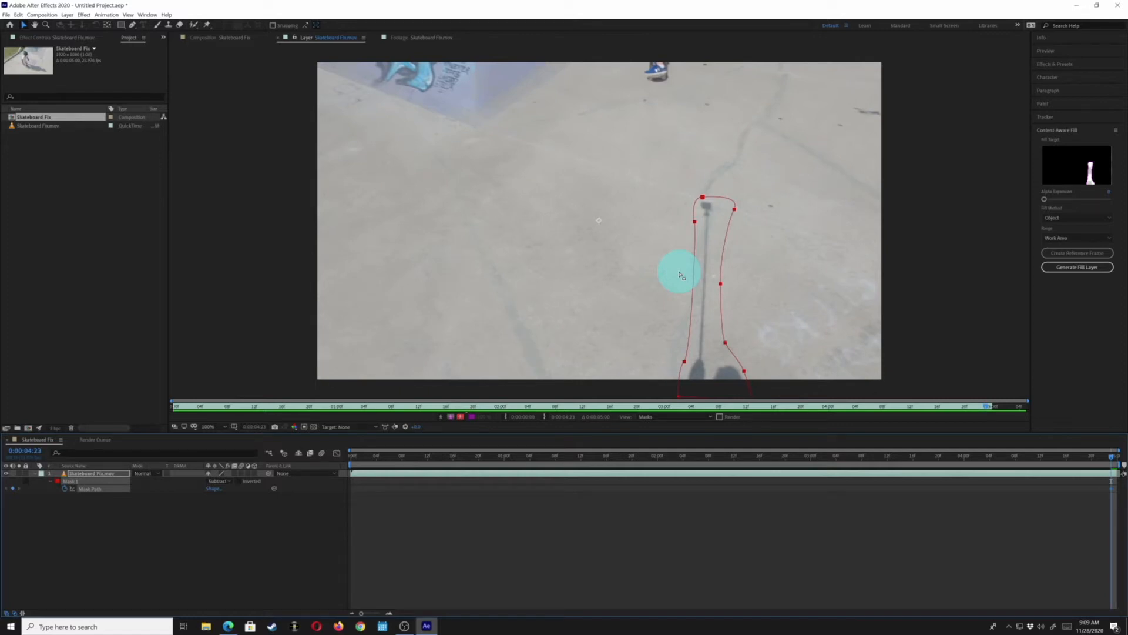
key("shift+Page_Up")
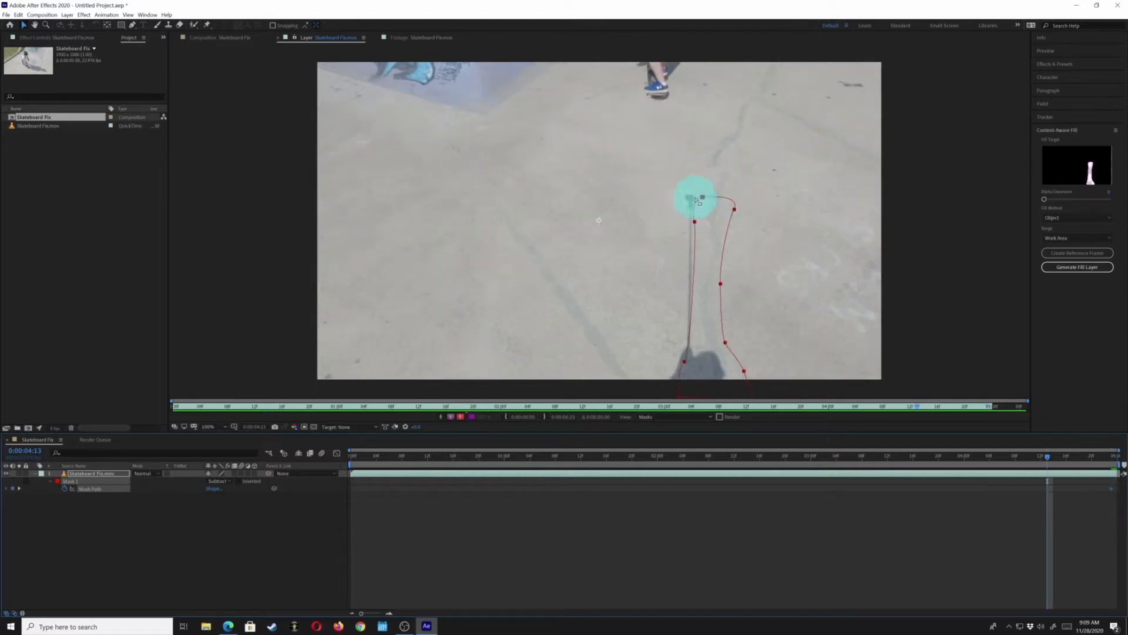
mouse_move(704, 198)
left_mouse_down()
mouse_move(680, 194)
mouse_move(690, 192)
left_mouse_up()
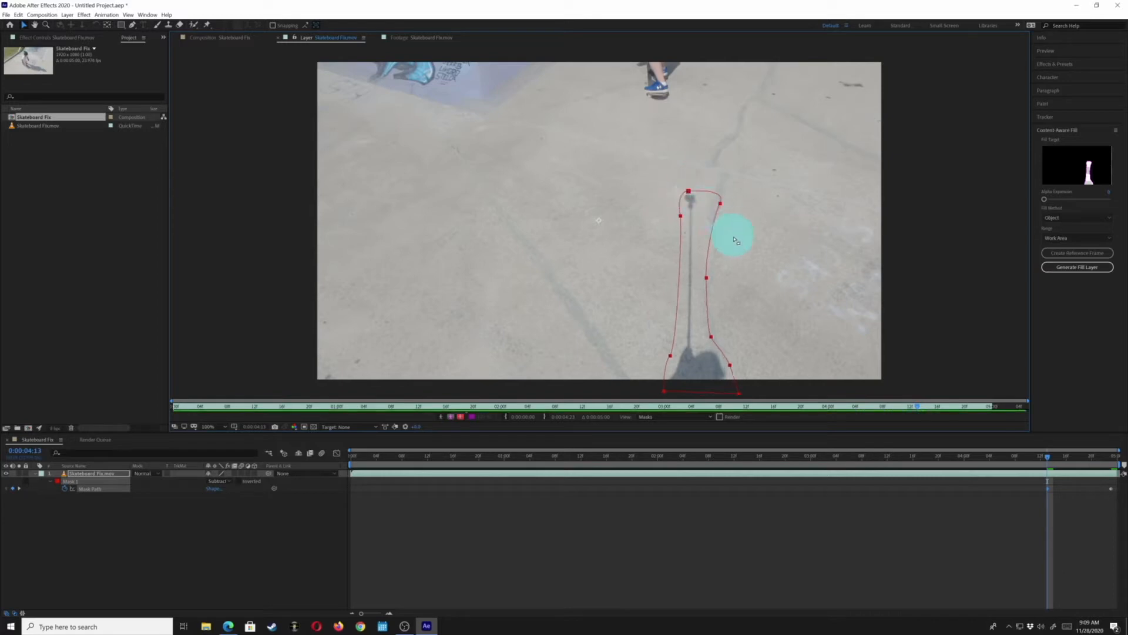
key("shift+Page_Up")
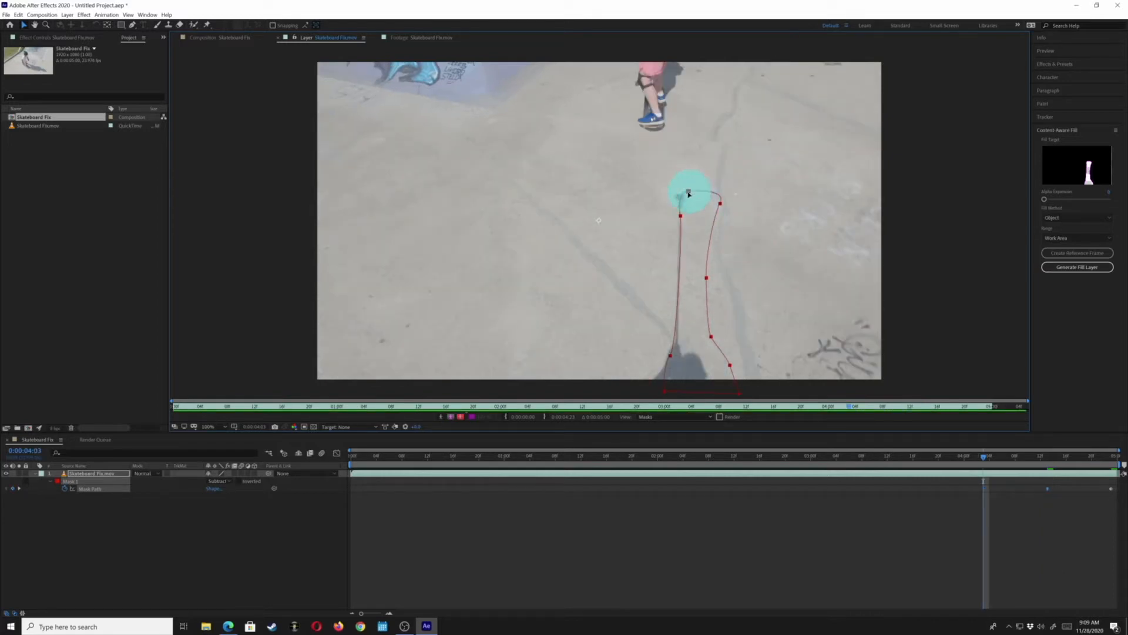
mouse_move(688, 192)
left_mouse_down()
mouse_move(660, 189)
mouse_move(676, 199)
left_mouse_up()
Reshape the mask around the stick and its shadow at 0:00:03:07 by moving its bottom, side and top points
key("shift+Page_Up")
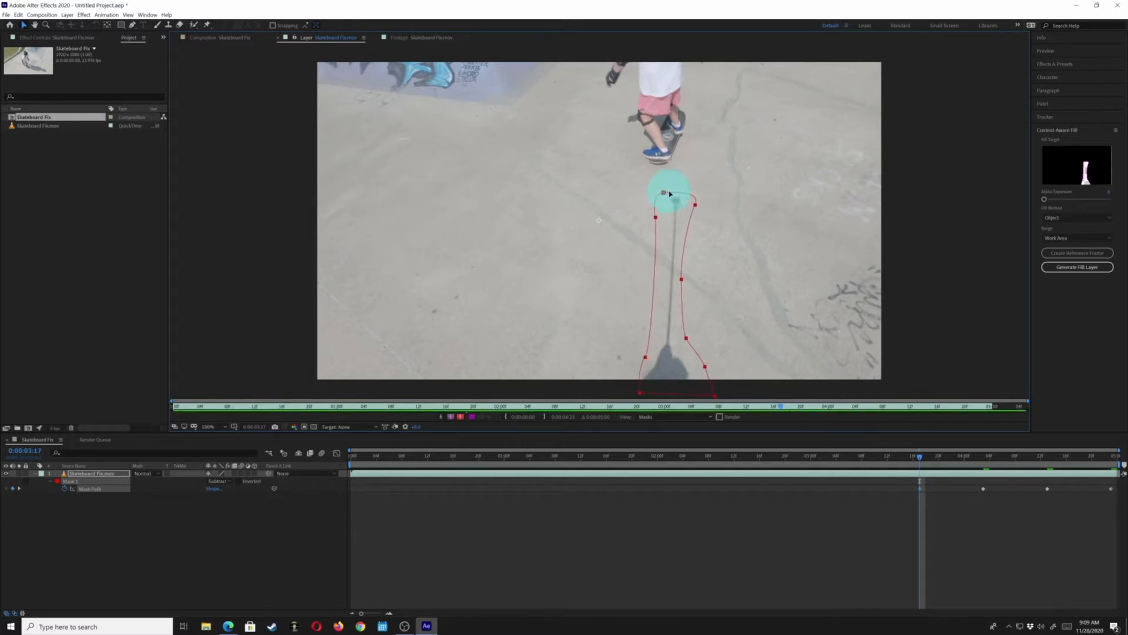
key("shift+Page_Up")
left_click_drag(579, 347, 673, 408)
left_click(656, 363)
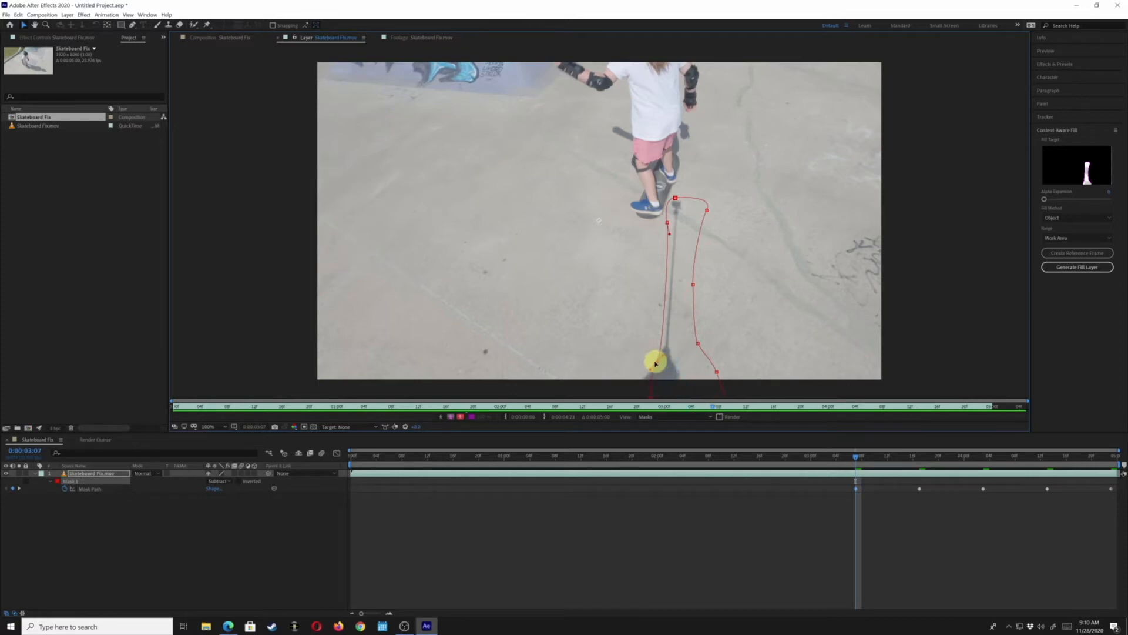
left_click_drag(656, 363, 641, 363)
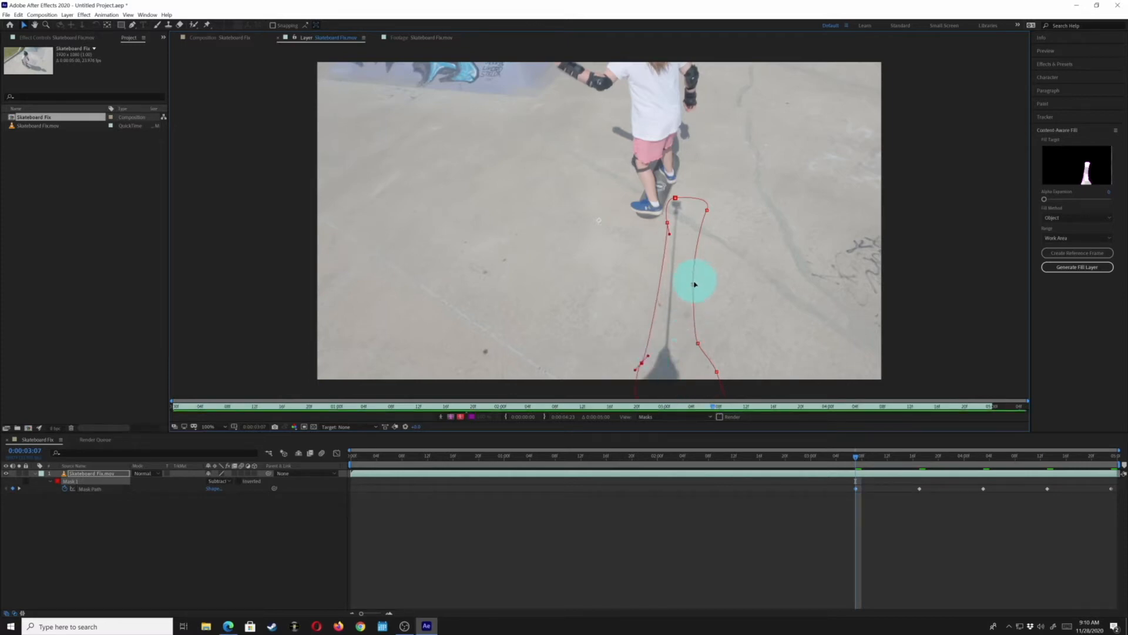
left_click_drag(693, 285, 688, 285)
left_click(714, 205)
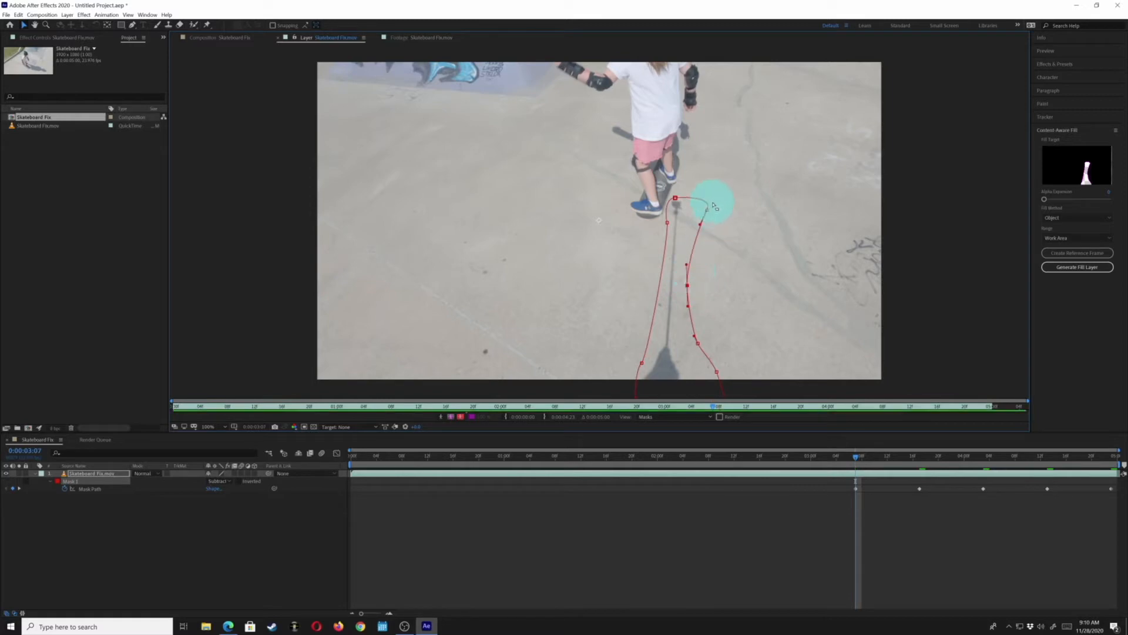
left_click_drag(707, 210, 694, 208)
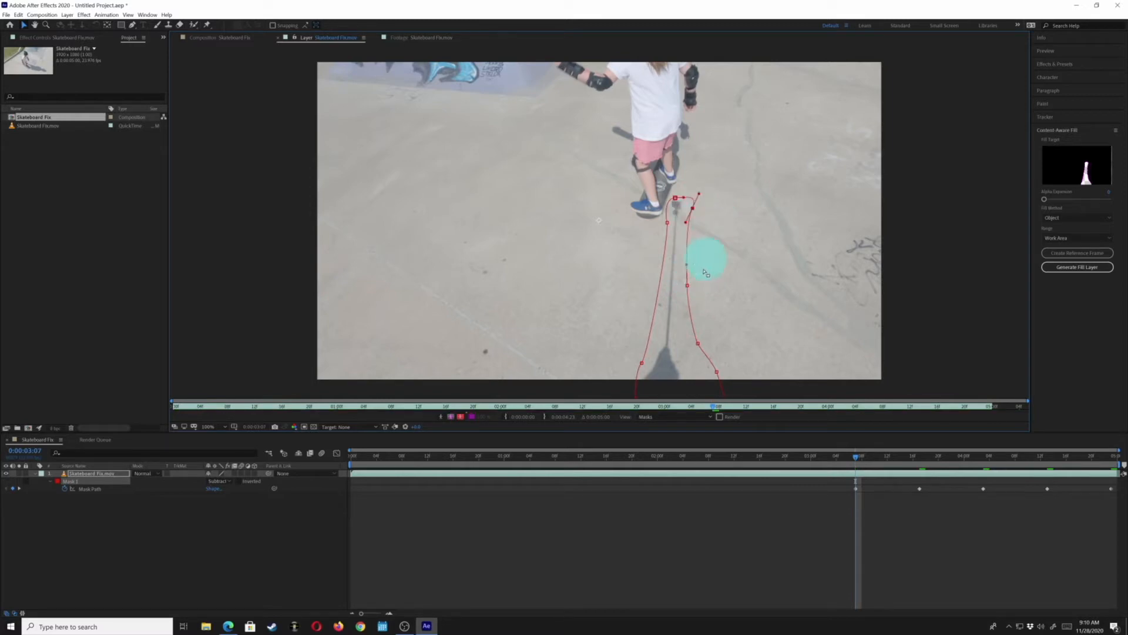
left_click_drag(697, 342, 704, 385)
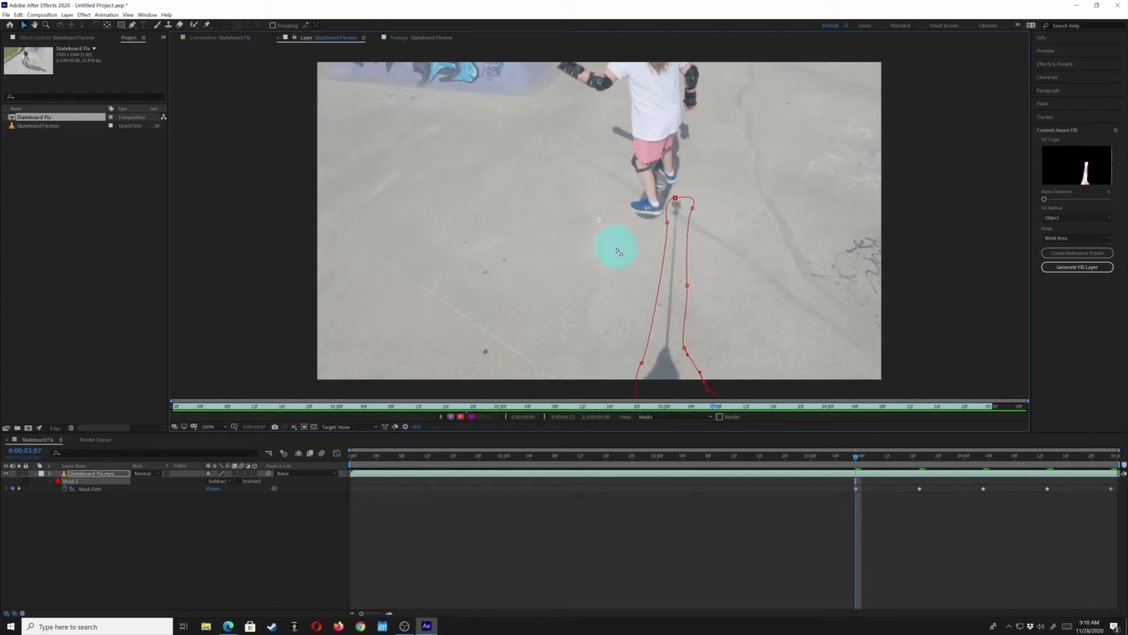
Move the mask's top points onto the stick's tip at 0:00:02:21
key("Page_Up")
key("Page_Up")
key("Page_Up")
key("Page_Up")
key("Page_Up")
key("Page_Up")
key("Page_Up")
key("Page_Up")
key("Page_Up")
key("Page_Up")
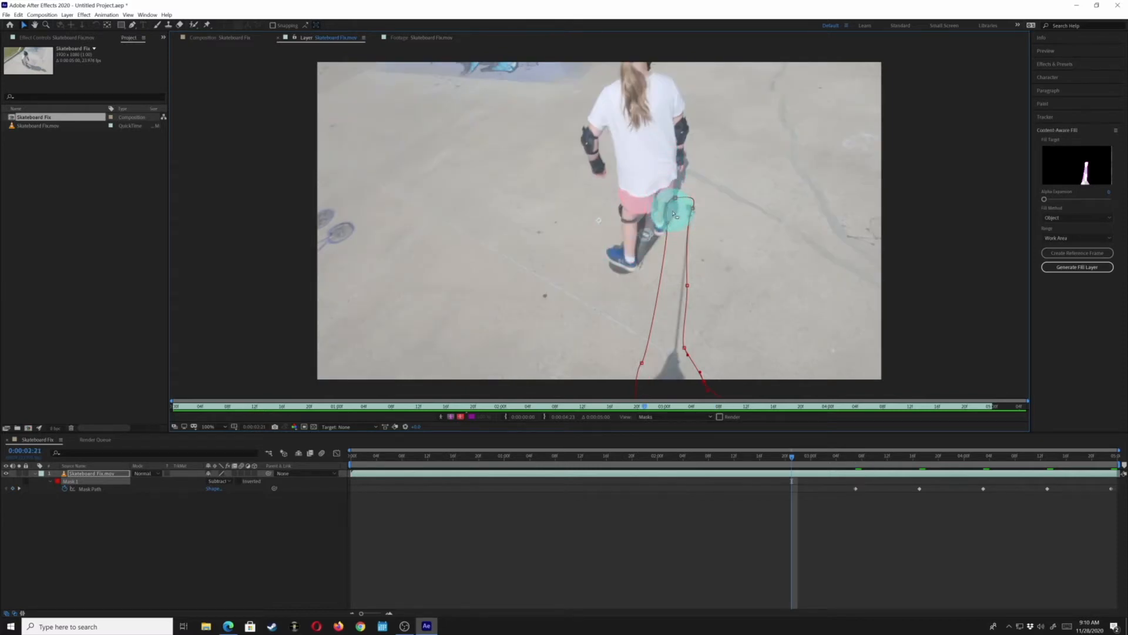
mouse_move(675, 215)
left_mouse_down()
mouse_move(675, 203)
mouse_move(691, 214)
left_mouse_up()
left_click_drag(691, 208, 693, 205)
left_click(697, 206)
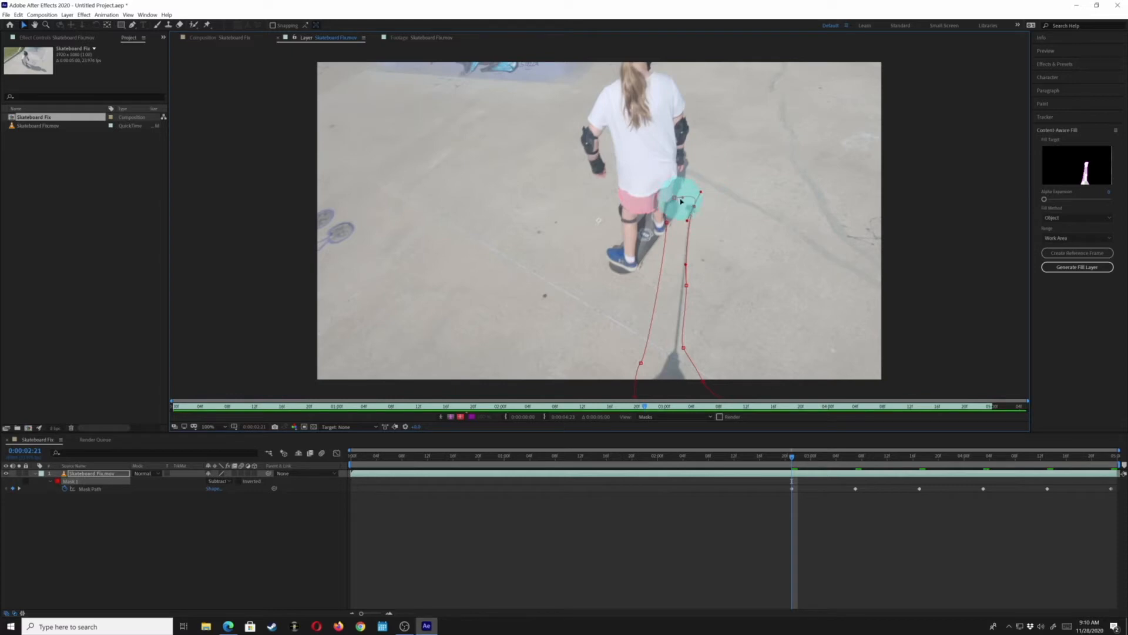
left_click(675, 199)
mouse_move(676, 199)
left_mouse_down()
mouse_move(738, 212)
mouse_move(675, 182)
mouse_move(688, 201)
left_mouse_up()
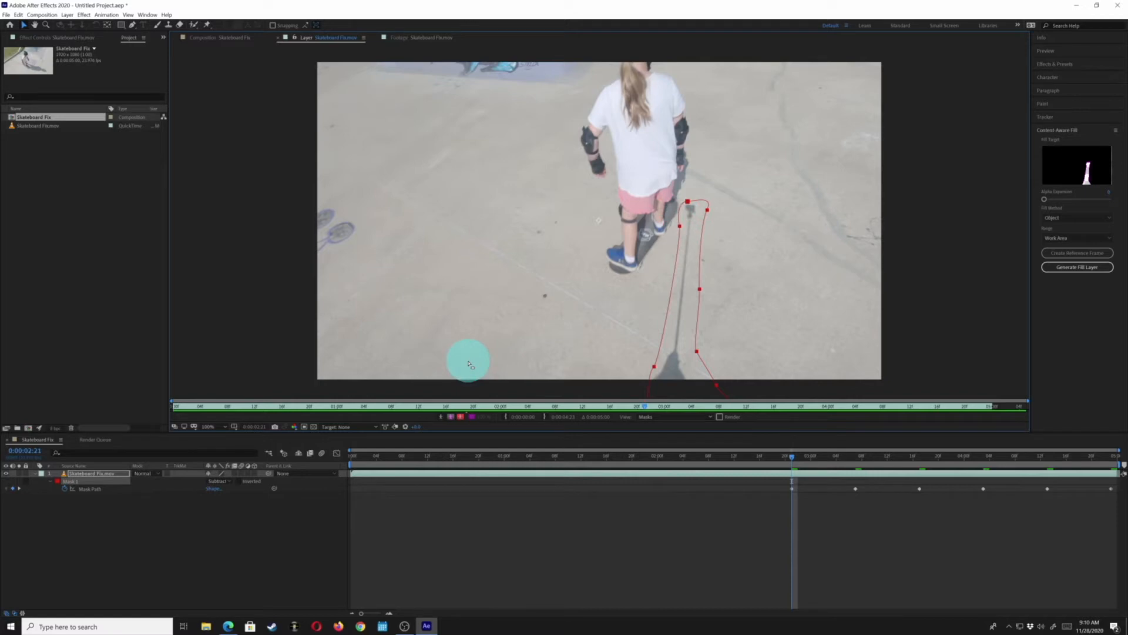
Reposition the whole mask with a free transform so it follows the stick at 0:00:02:11
key("shift+Page_Up")
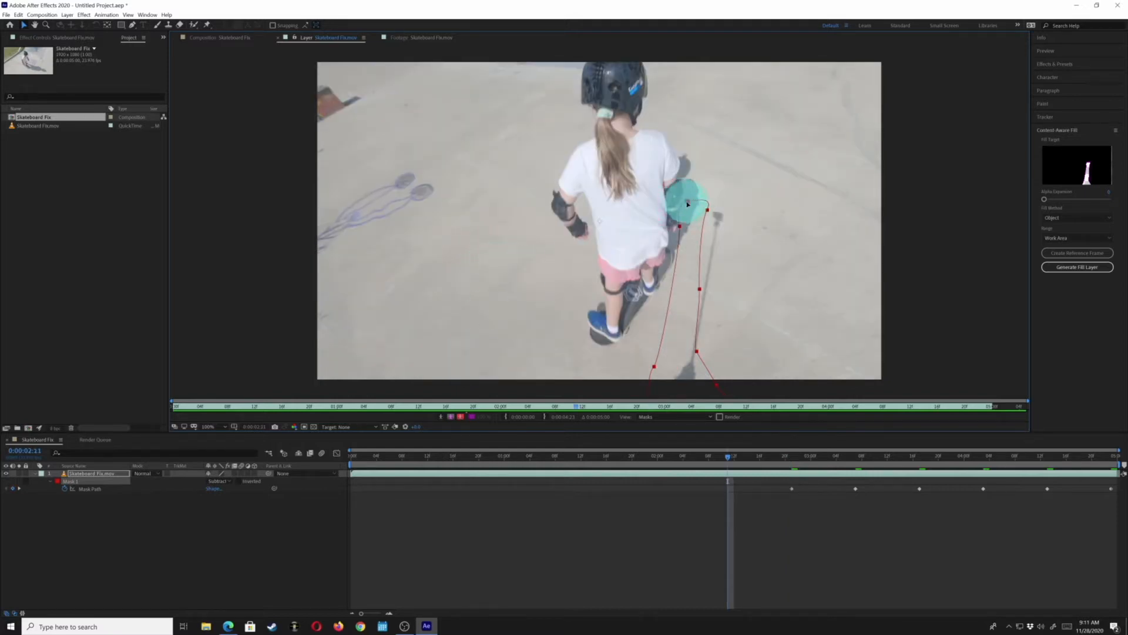
left_click_drag(688, 203, 705, 208)
double_click(707, 208)
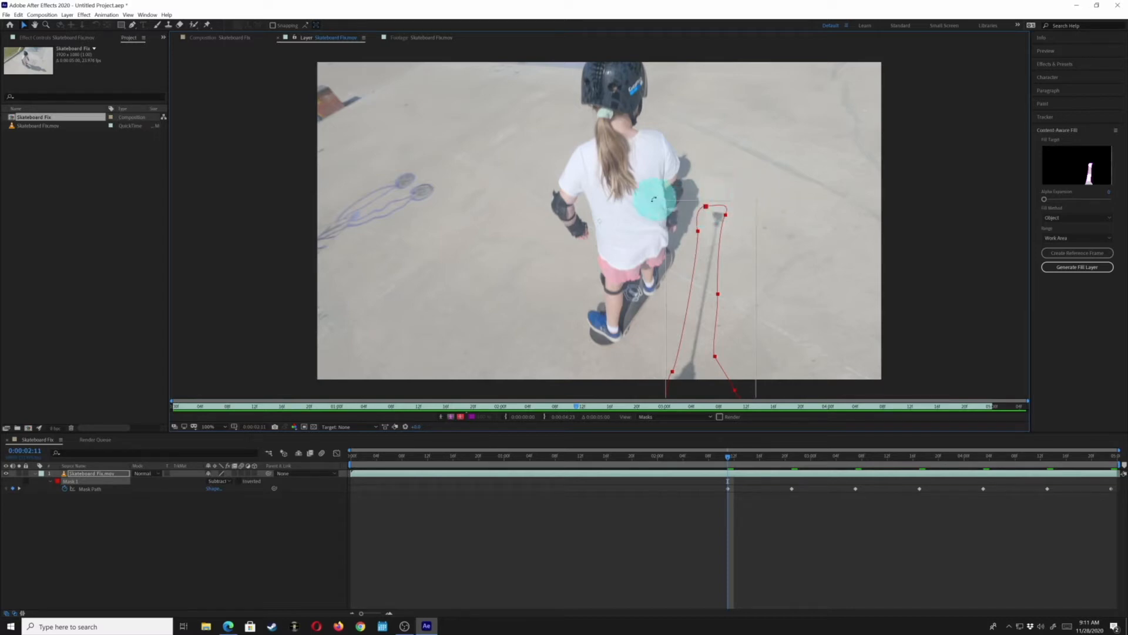
left_click_drag(767, 195, 778, 197)
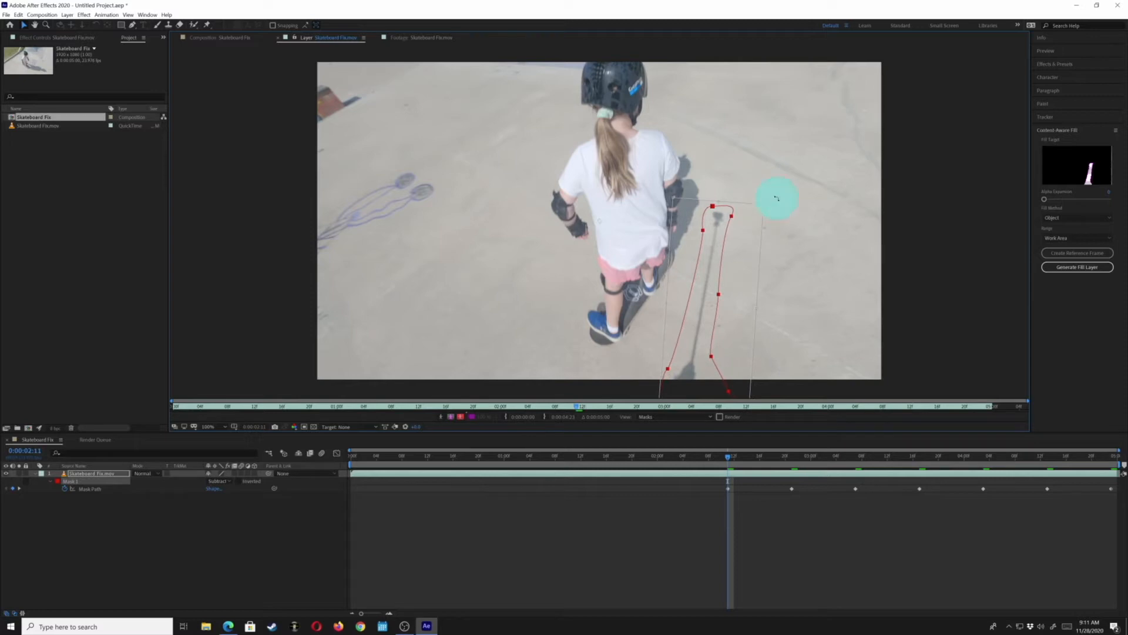
left_click(687, 229)
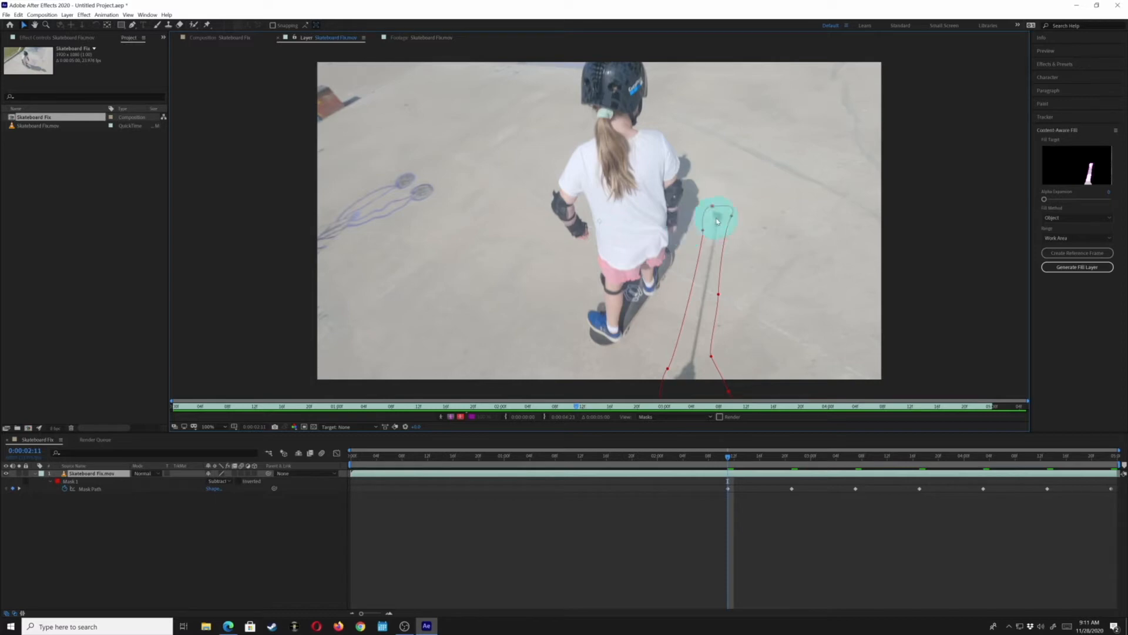
Nudge the mask right and down onto the stick at 0:00:02:01 after moving its top point
key("shift+Page_Up")
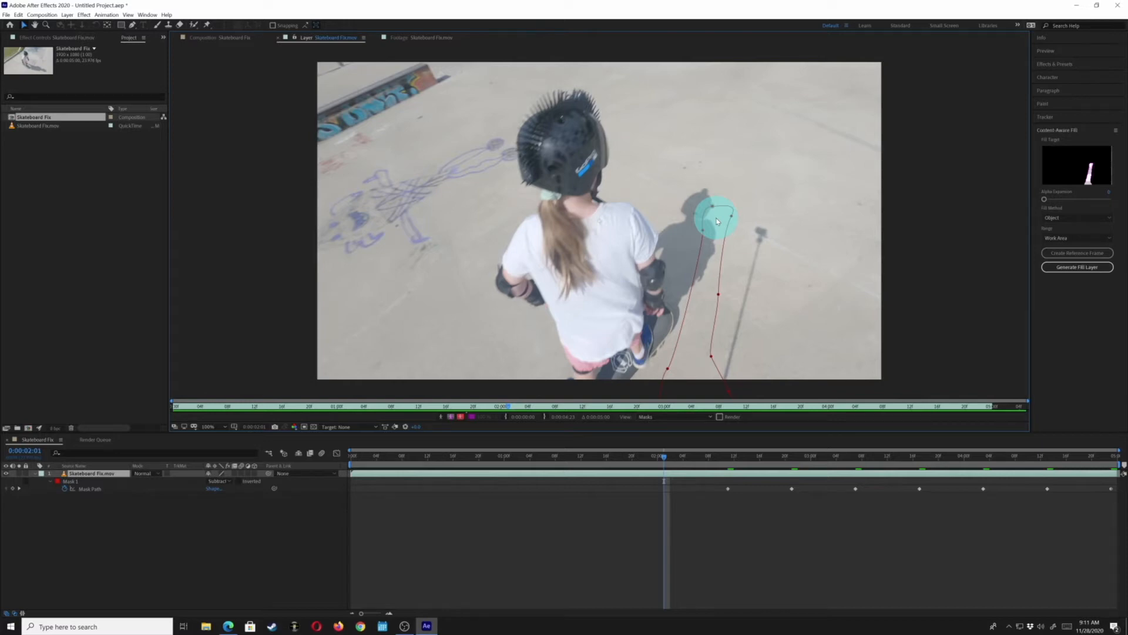
left_click_drag(722, 200, 735, 202)
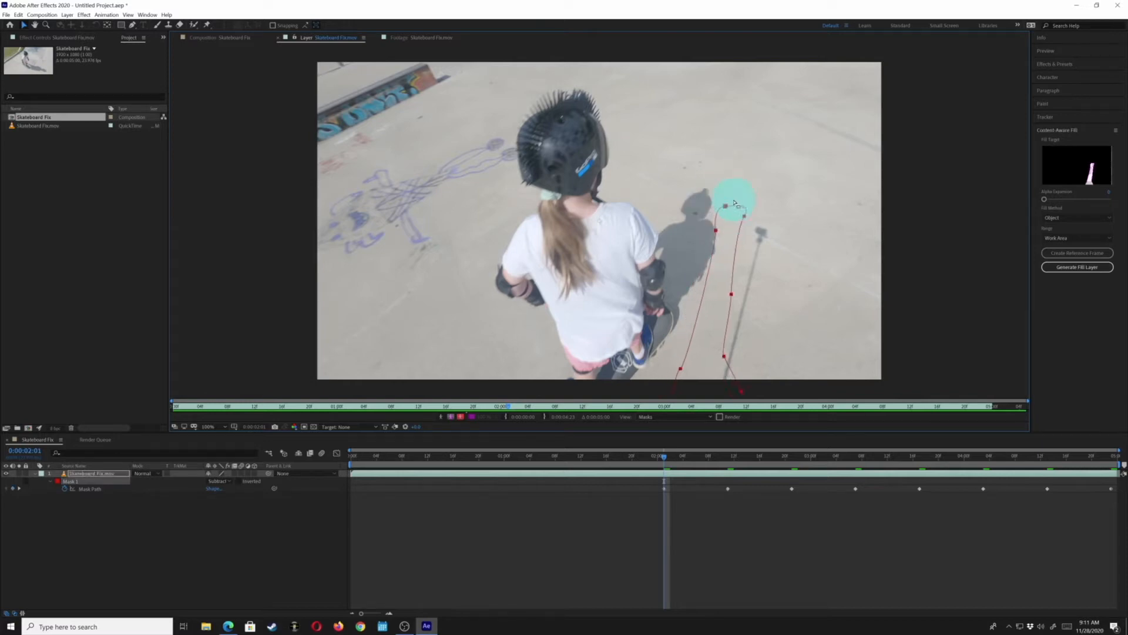
key("Right")
key("Right")
key("Right")
key("Right")
key("Right")
key("Right")
key("Right")
key("Right")
key("Right")
key("Right")
key("Right")
key("Right")
key("Right")
key("Right")
key("Right")
key("Right")
key("Right")
key("Right")
key("Right")
key("Right")
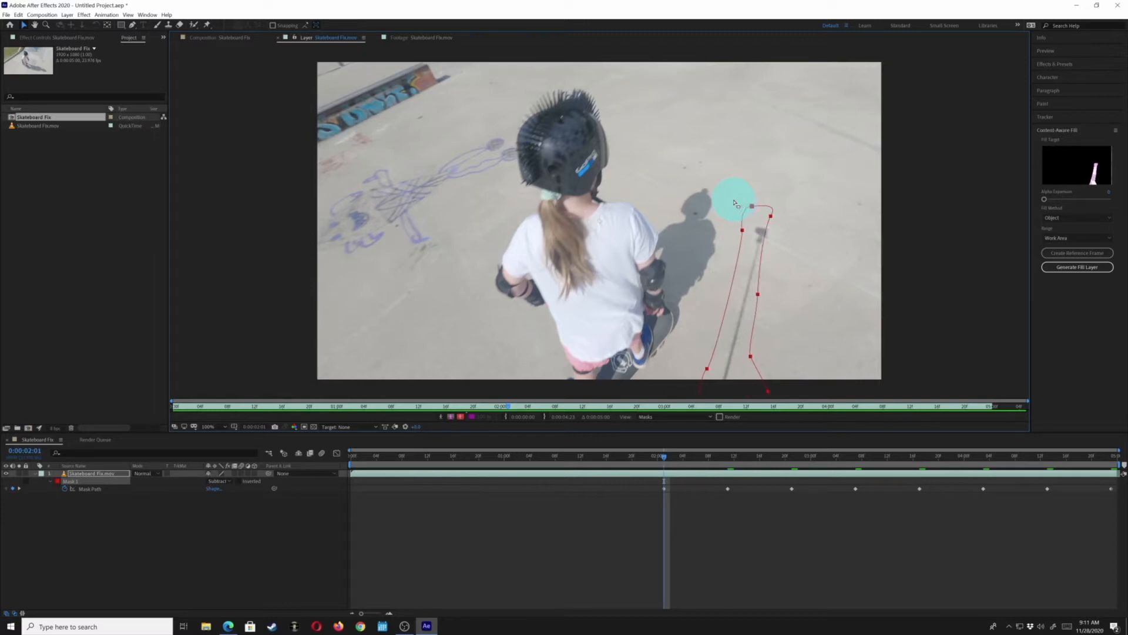
key("Right")
key("Right")
key("Down")
key("Down")
key("Down")
key("Down")
key("Down")
key("Down")
key("Down")
key("Down")
key("Down")
key("Down")
key("Down")
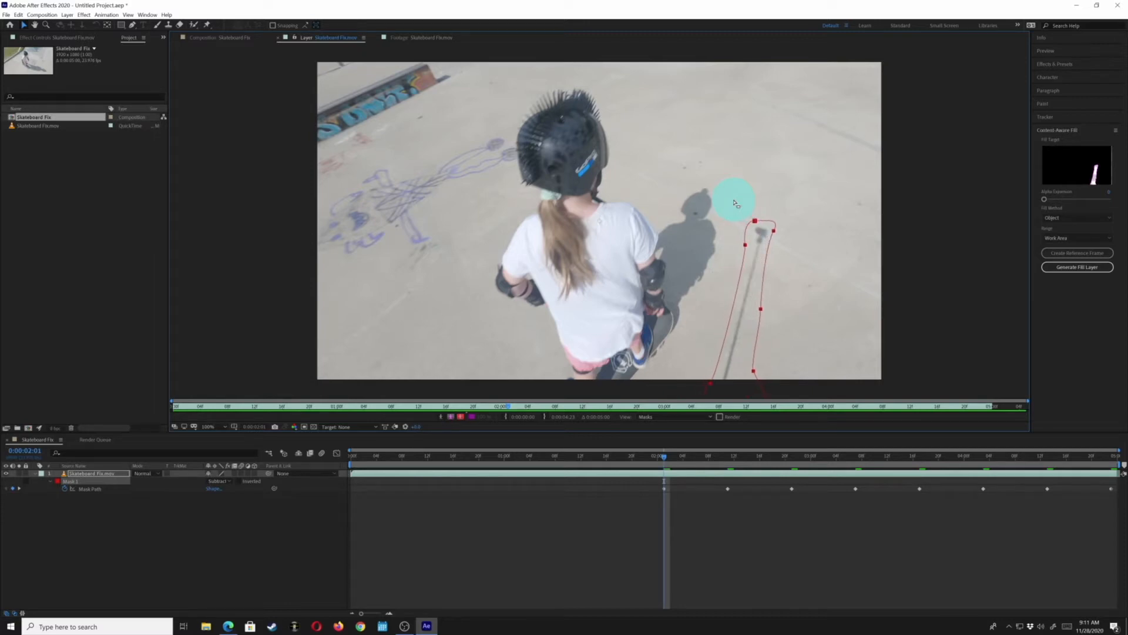
key("Right")
key("Right")
key("Right")
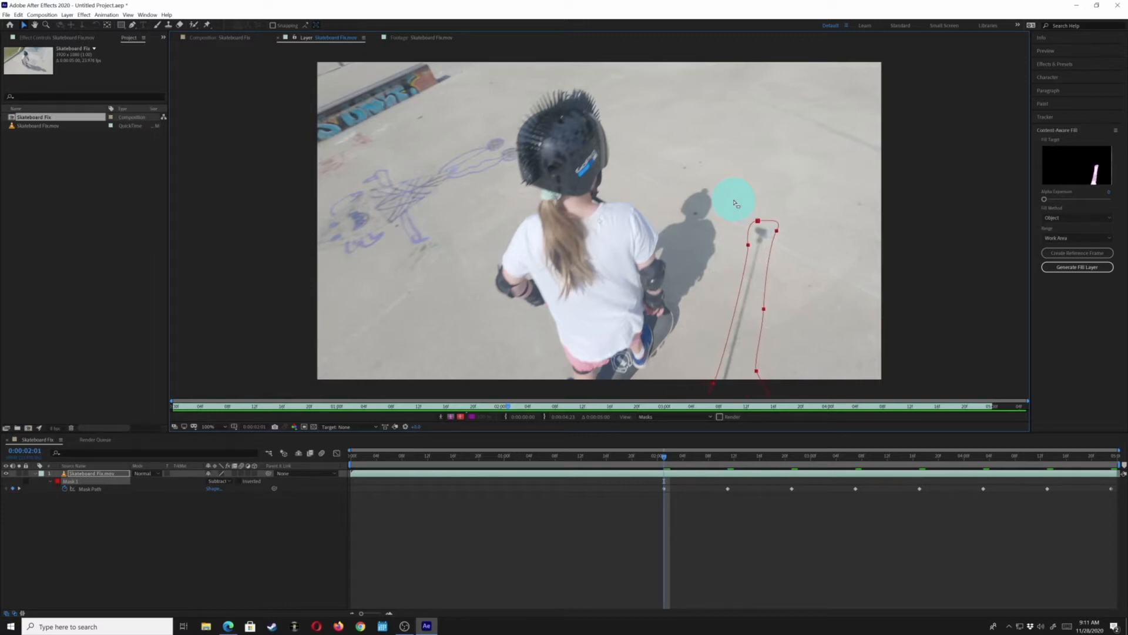
key("Left")
key("Left")
key("Left")
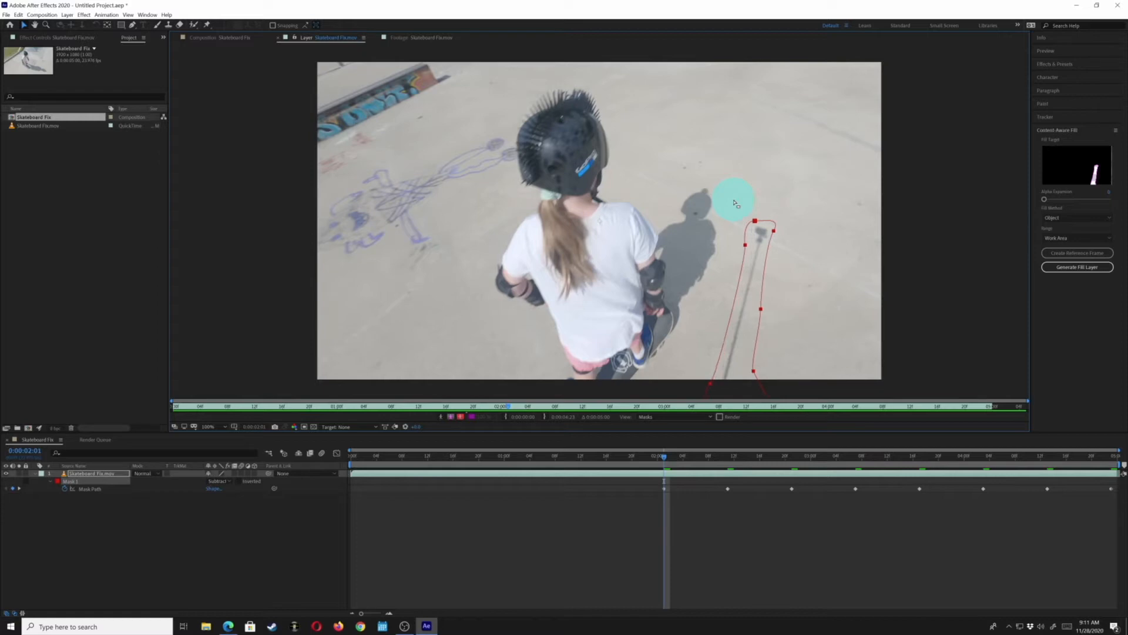
key("Right")
key("Right")
key("Left")
key("Right")
key("Right")
Move the mask onto the stick at 0:00:01:13 and reshape its side and top points to cover it
key("shift+Page_Up")
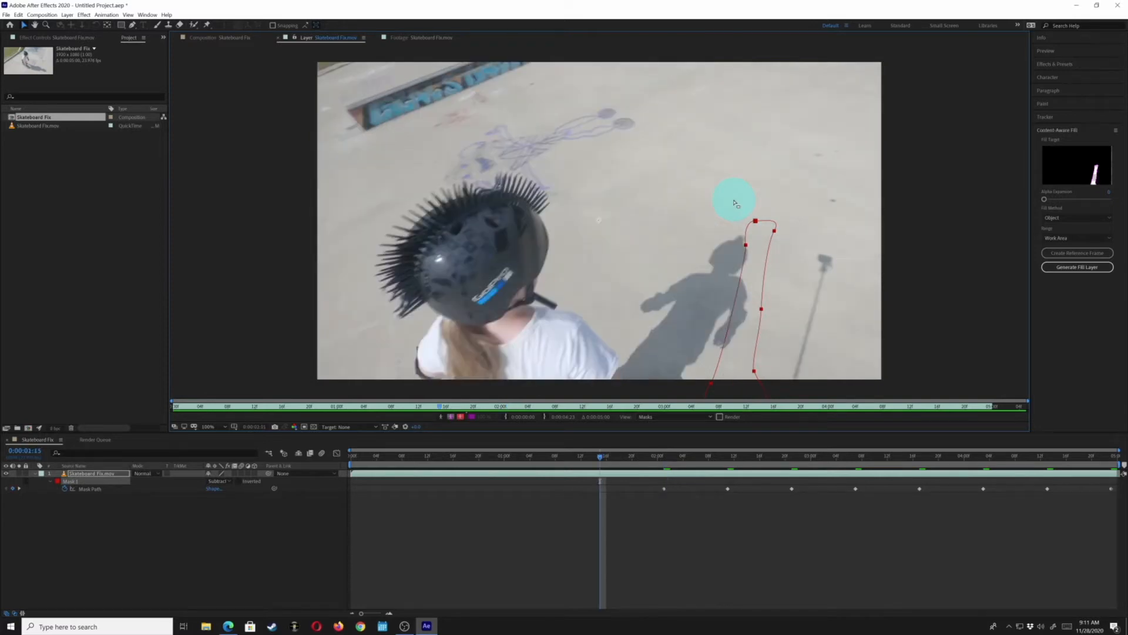
key("shift+Right")
key("shift+Right")
key("shift+Right")
key("shift+Right")
key("shift+Right")
key("shift+Right")
key("shift+Right")
key("shift+Right")
key("shift+Right")
key("shift+Right")
key("shift+Right")
key("shift+Right")
key("shift+Right")
key("shift+Right")
key("shift+Right")
key("shift+Right")
key("shift+Right")
key("shift+Right")
key("shift+Right")
key("shift+Right")
key("shift+Down")
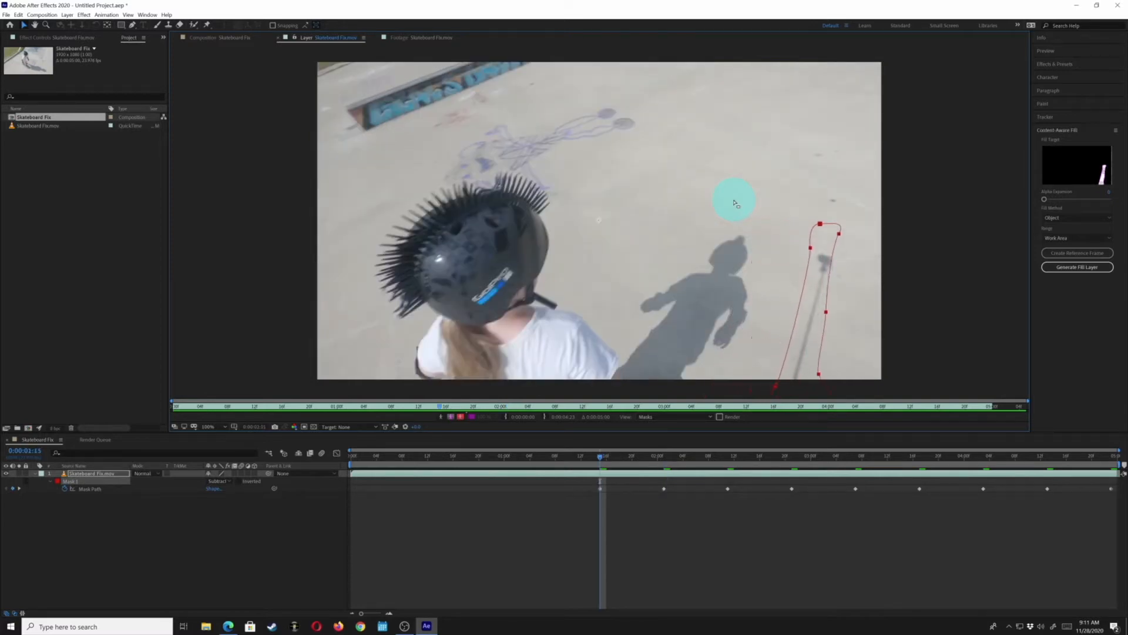
key("shift+Down")
key("shift+Down")
key("shift+Down")
key("shift+Down")
key("shift+Down")
key("shift+Down")
key("shift+Down")
key("shift+Down")
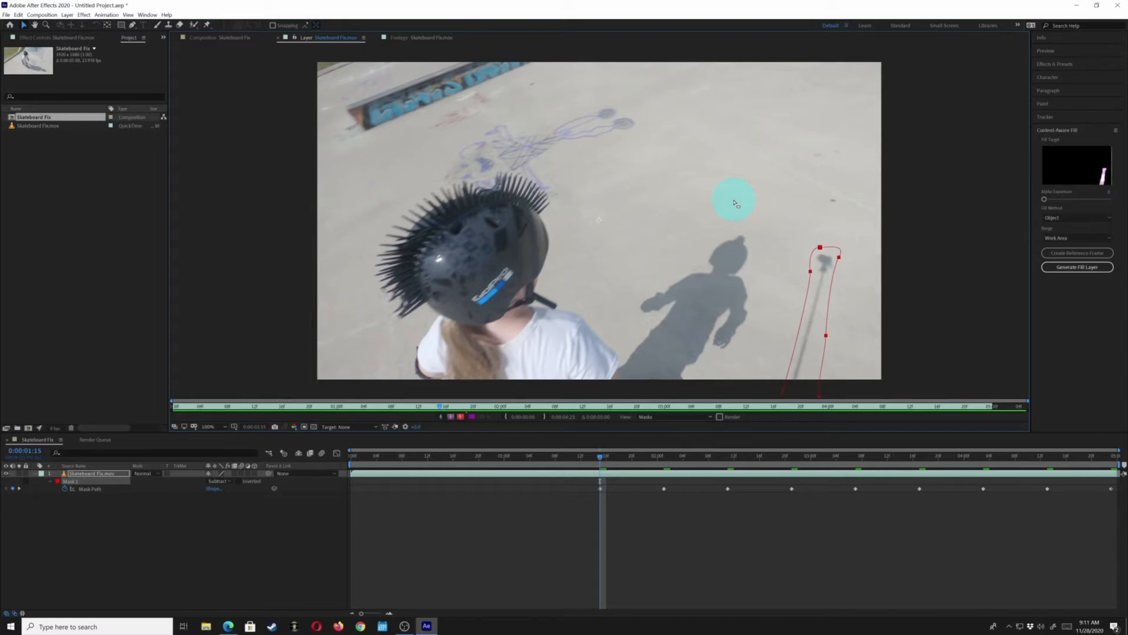
key("shift+Down")
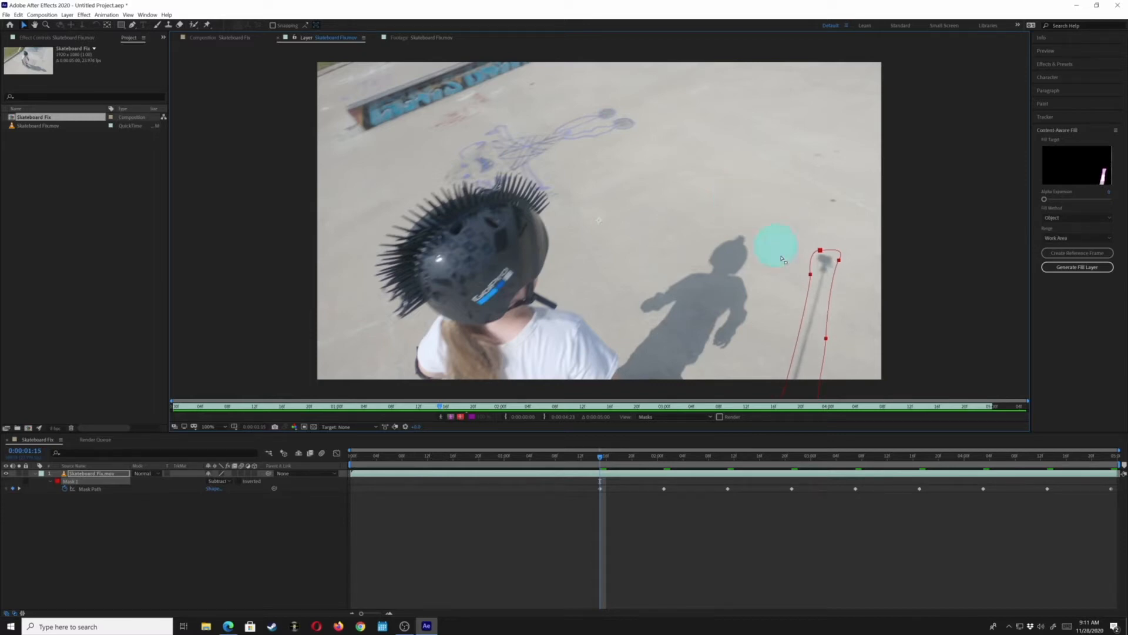
left_click(826, 339)
double_click(826, 339)
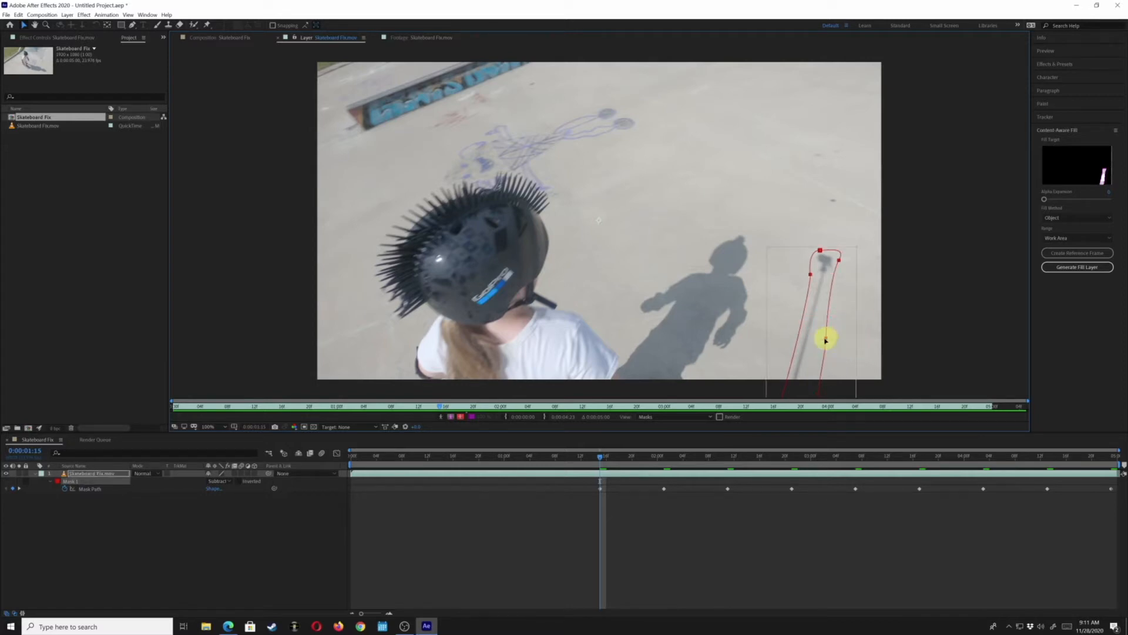
double_click(863, 337)
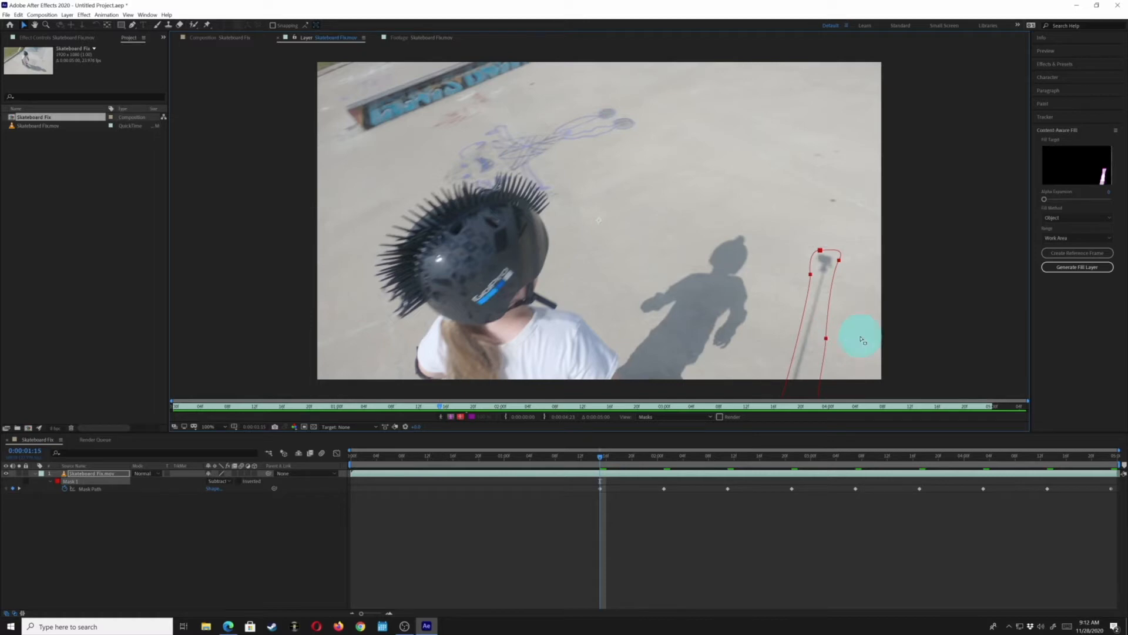
left_click(827, 340)
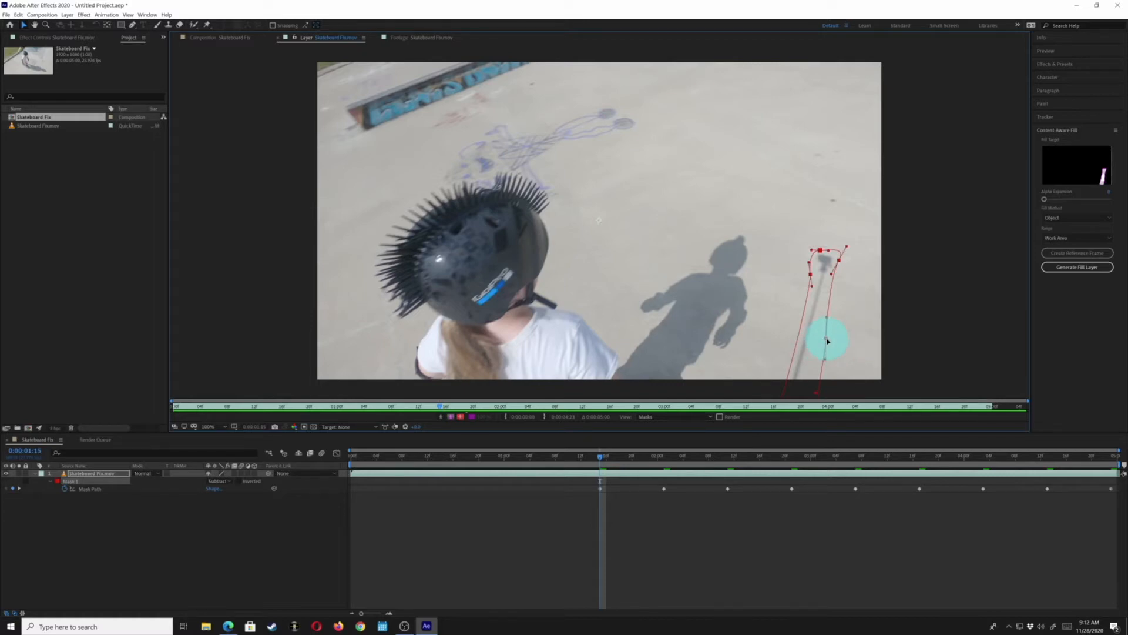
left_click_drag(826, 337, 816, 352)
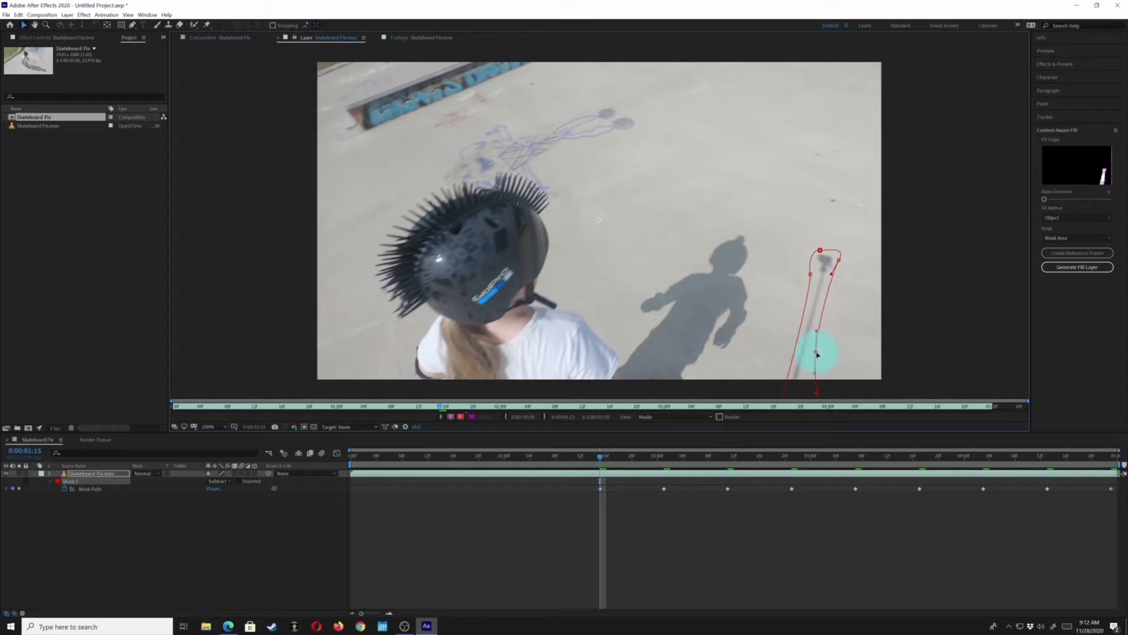
left_click_drag(840, 260, 840, 268)
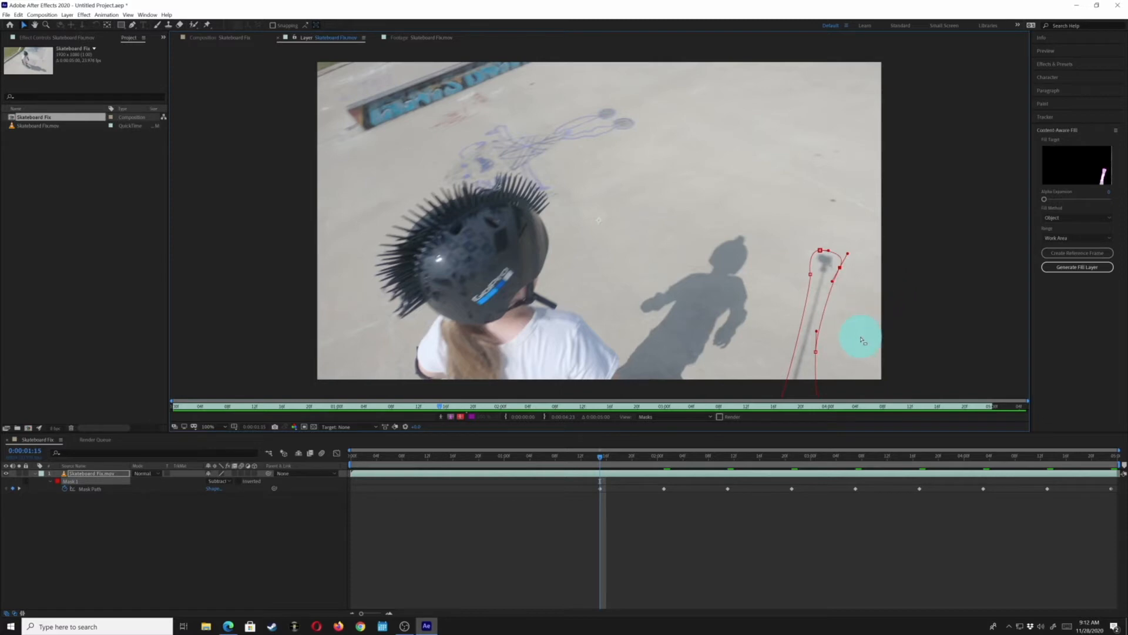
Move the whole mask to the image's right edge at 0:00:01:05, where the stick leaves the frame
key("shift+Page_Up")
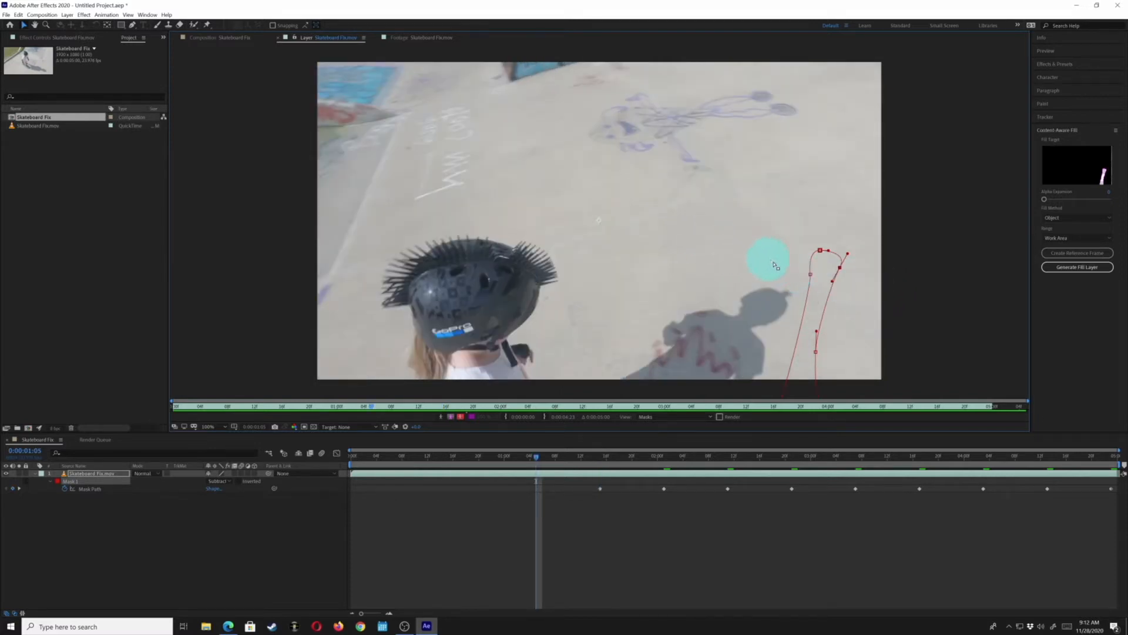
left_click(818, 251)
left_click_drag(819, 251, 922, 286)
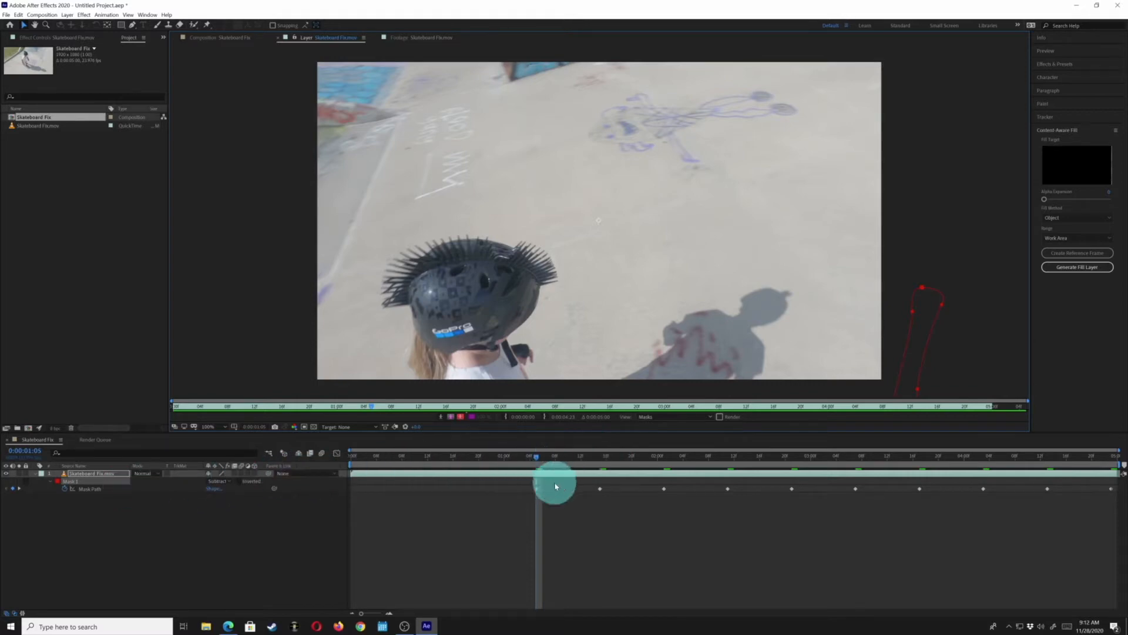
Step back and forth through the frames around 0:00:01:09 to check how the mask follows the stick
key("Page_Down")
key("Page_Down")
key("Page_Down")
key("Page_Down")
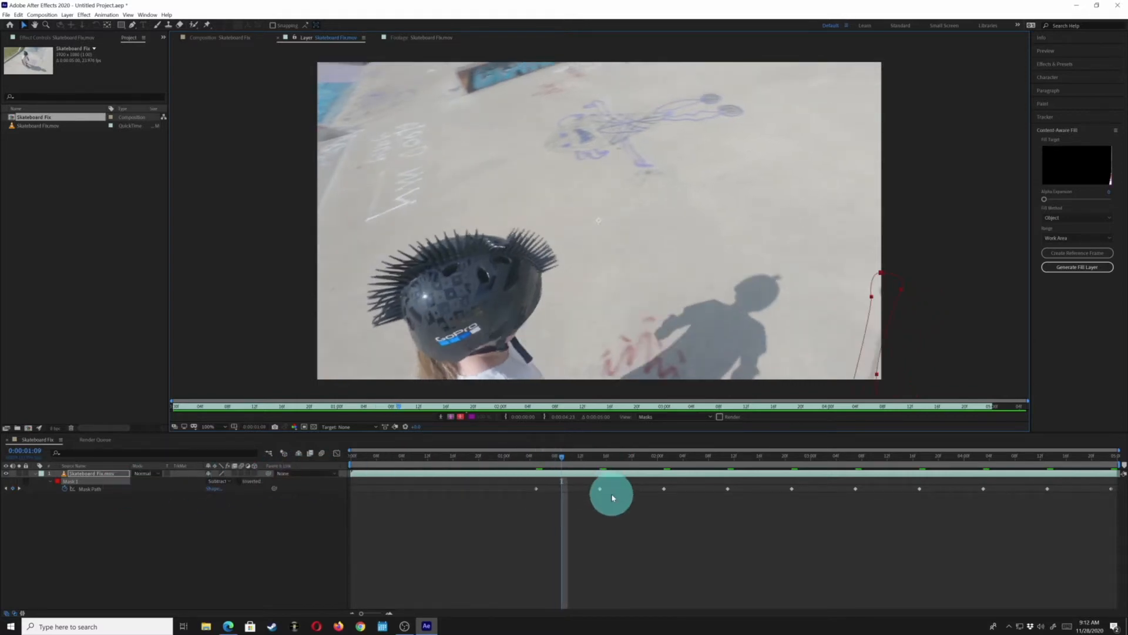
key("Page_Down")
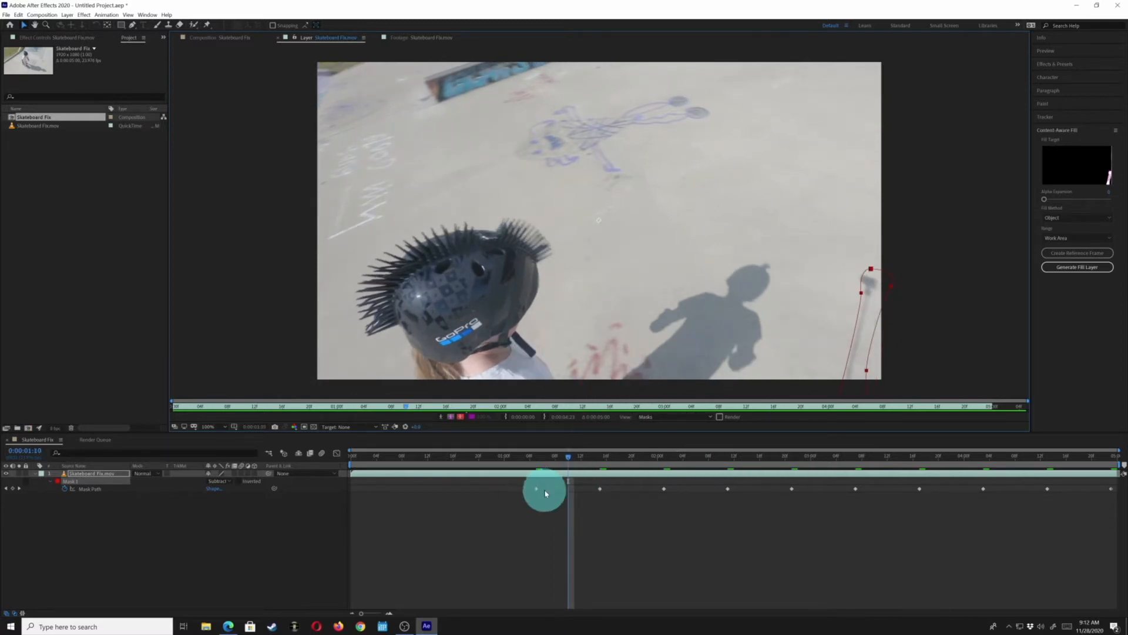
key("Page_Up")
key("Page_Up")
key("Page_Up")
key("Page_Up")
key("Page_Up")
key("Page_Down")
key("Page_Down")
key("Page_Down")
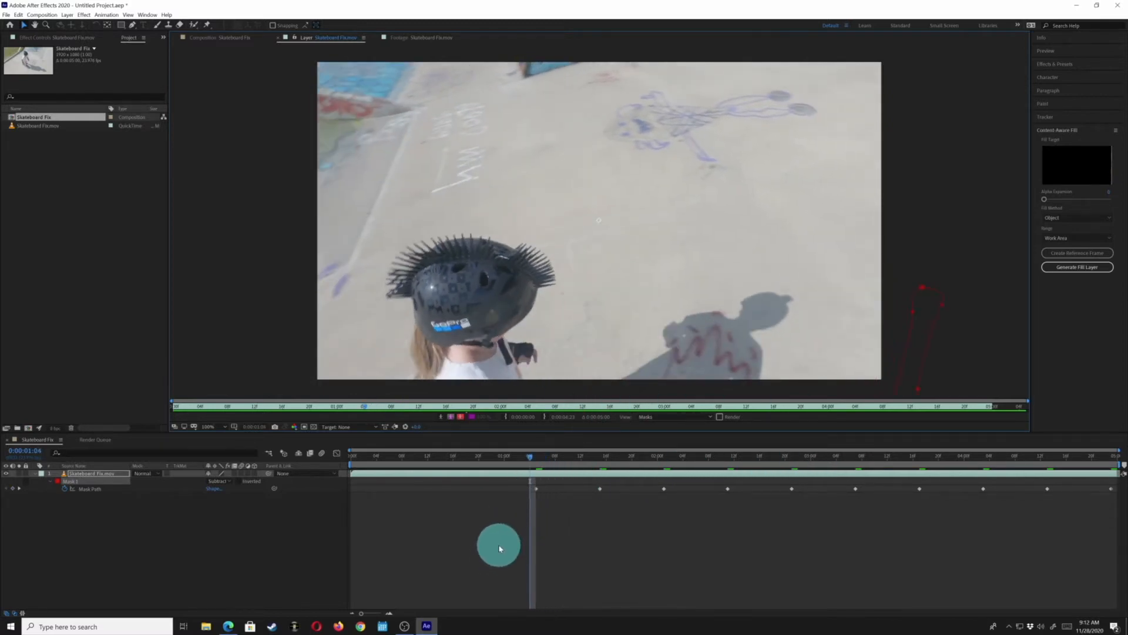
key("Page_Down")
key("Page_Down")
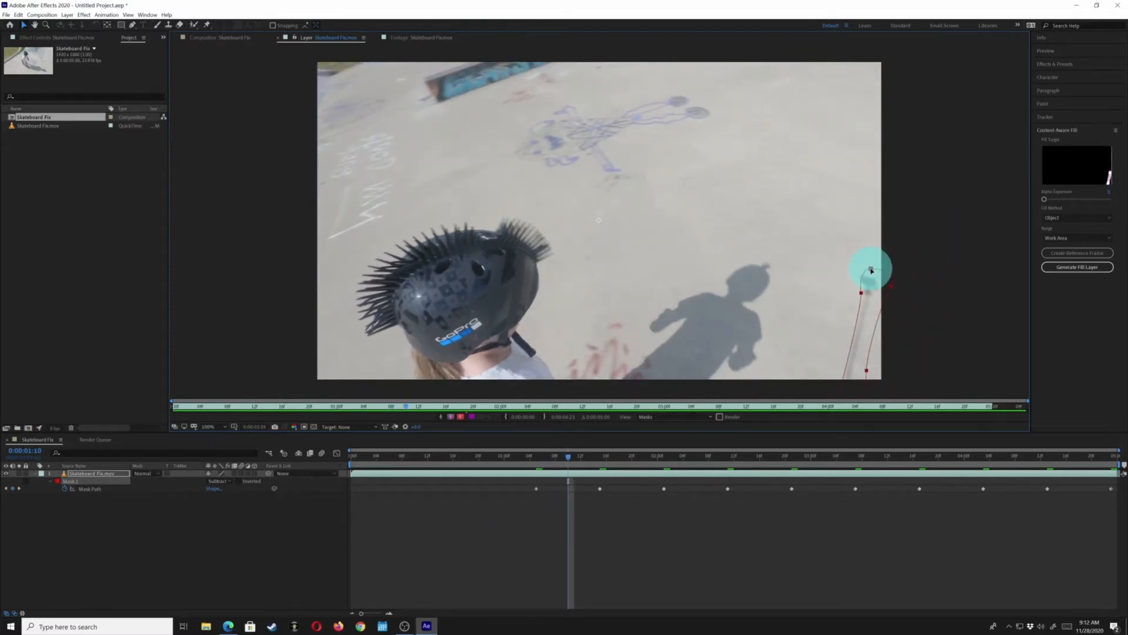
Adjust the mask's position on the stick at 0:00:01:10 and nudge it left at 0:00:01:20
left_click_drag(872, 270, 865, 268)
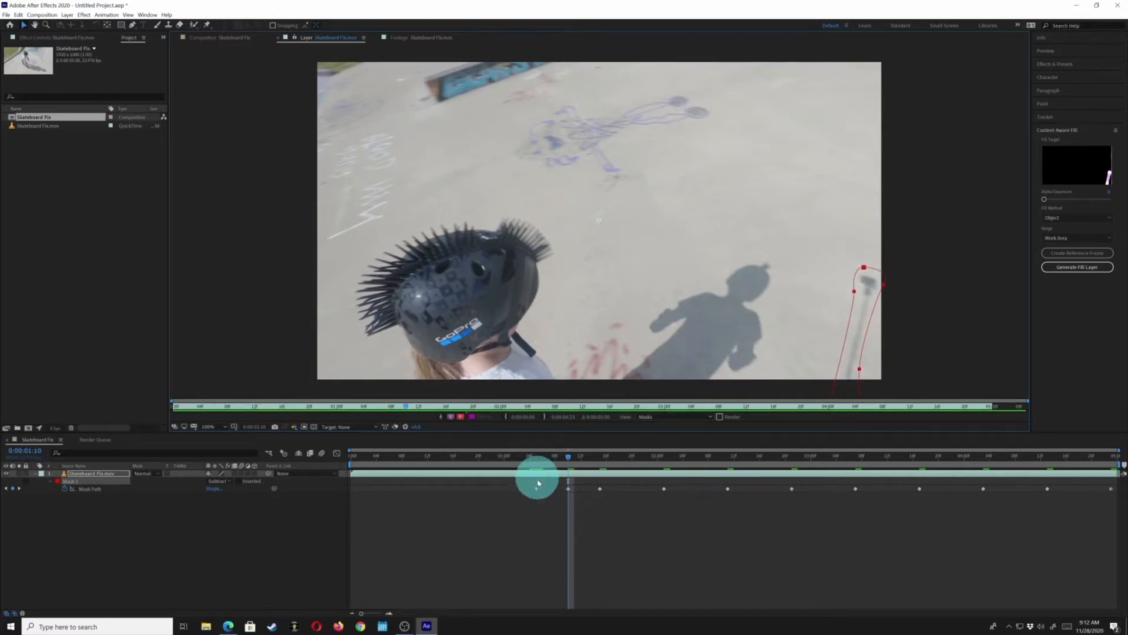
key("shift+Page_Down")
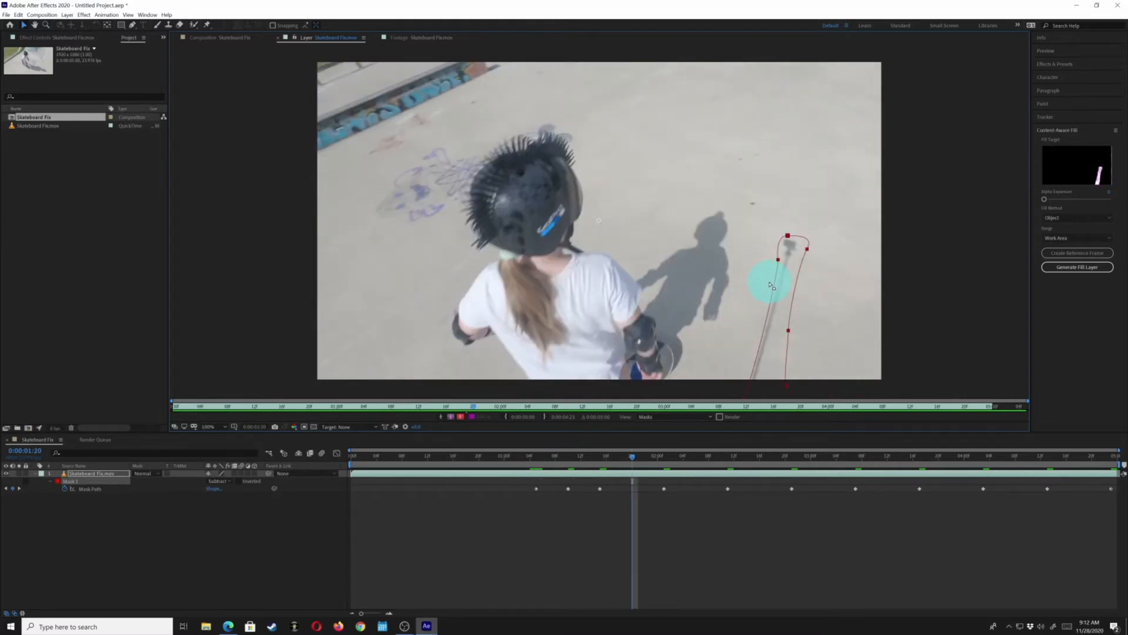
key("shift+Left")
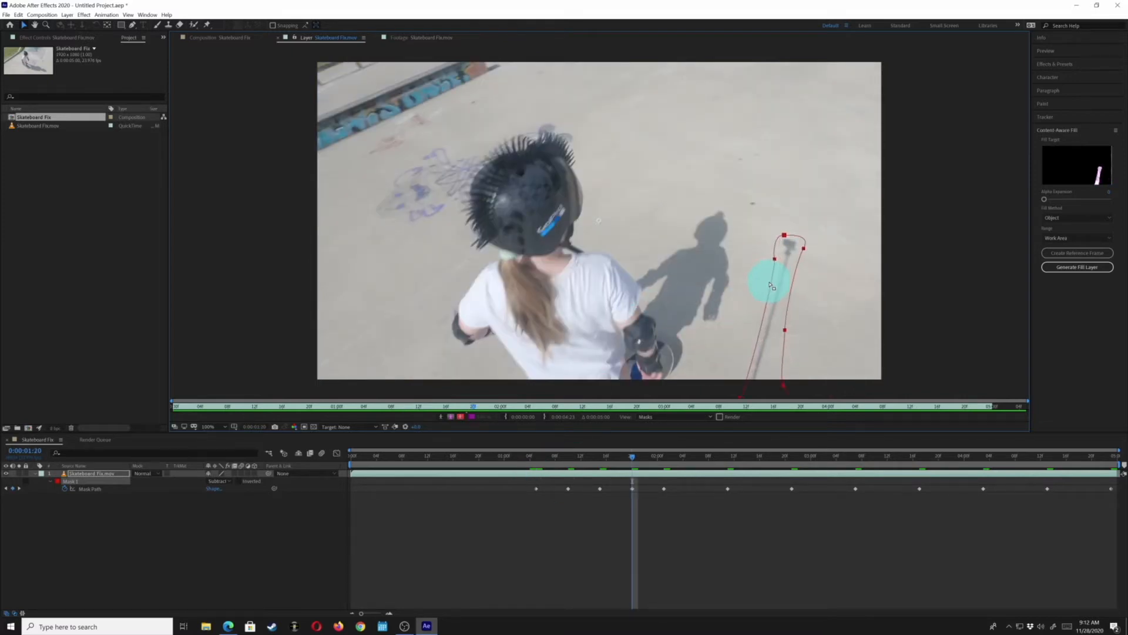
Nudge the mask slightly left at 0:00:02:16 and slightly right at 0:00:03:02 to keep it on the stick
key("shift+Page_Down")
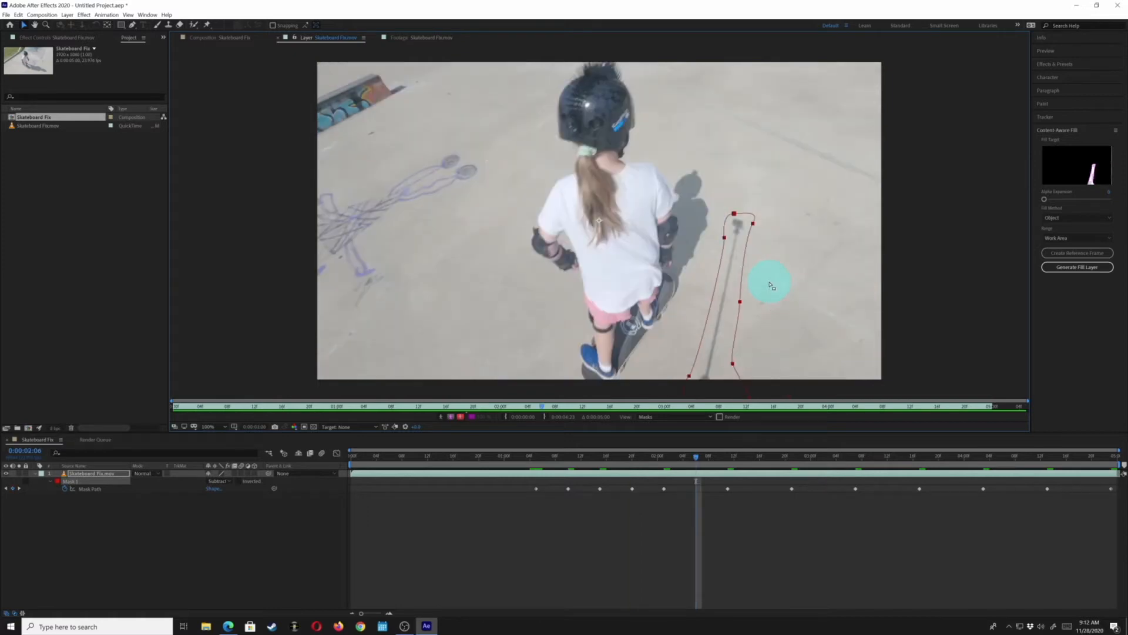
key("shift+Page_Down")
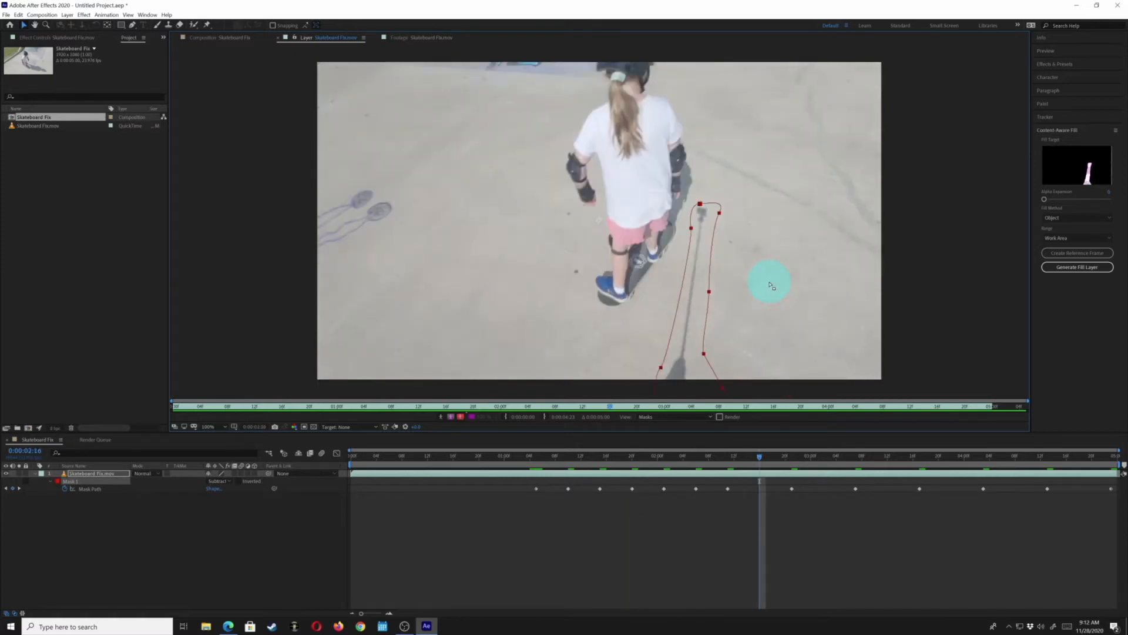
key("Left")
key("shift+Page_Down")
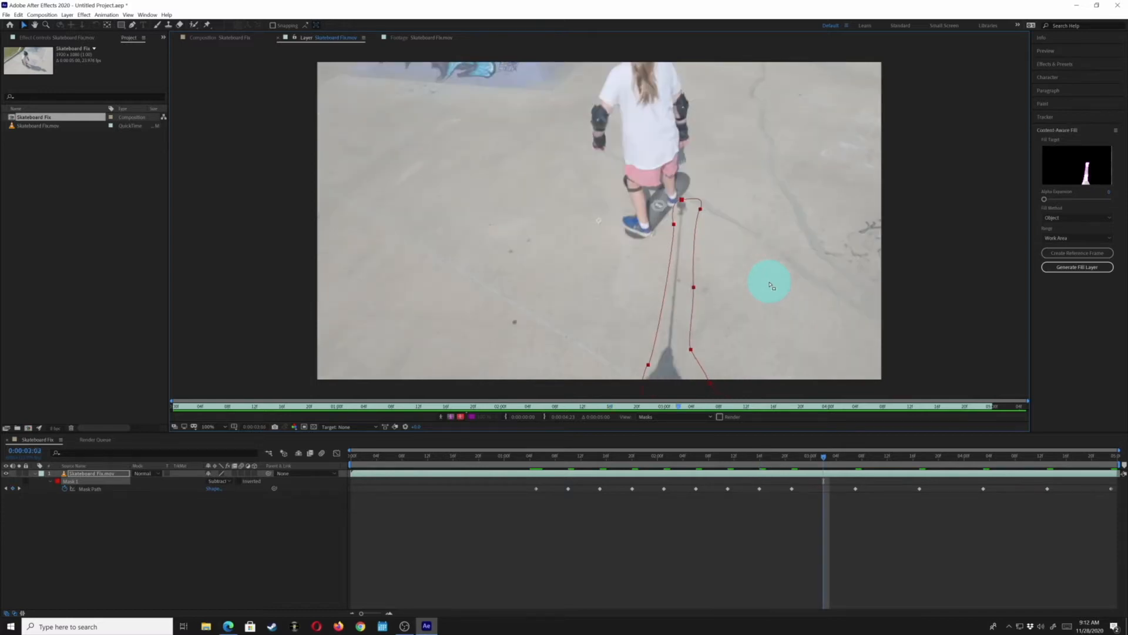
key("Right")
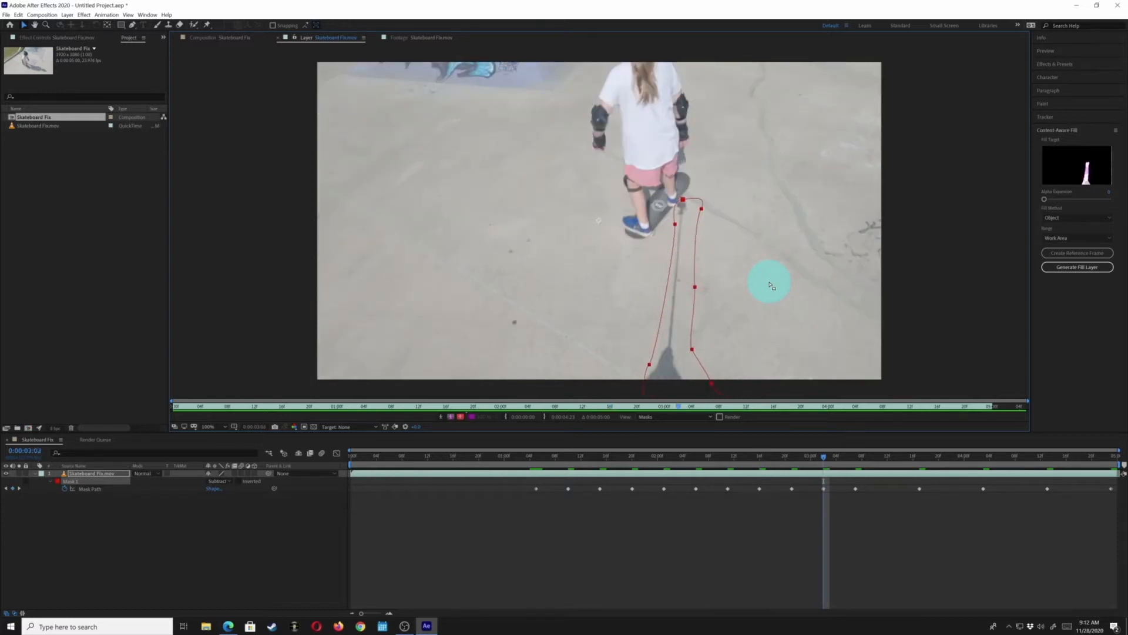
key("Right")
Step frame by frame through 0:00:03:04 to 0:00:03:07, nudging the mask sideways to follow the stick
key("Page_Up")
key("Page_Up")
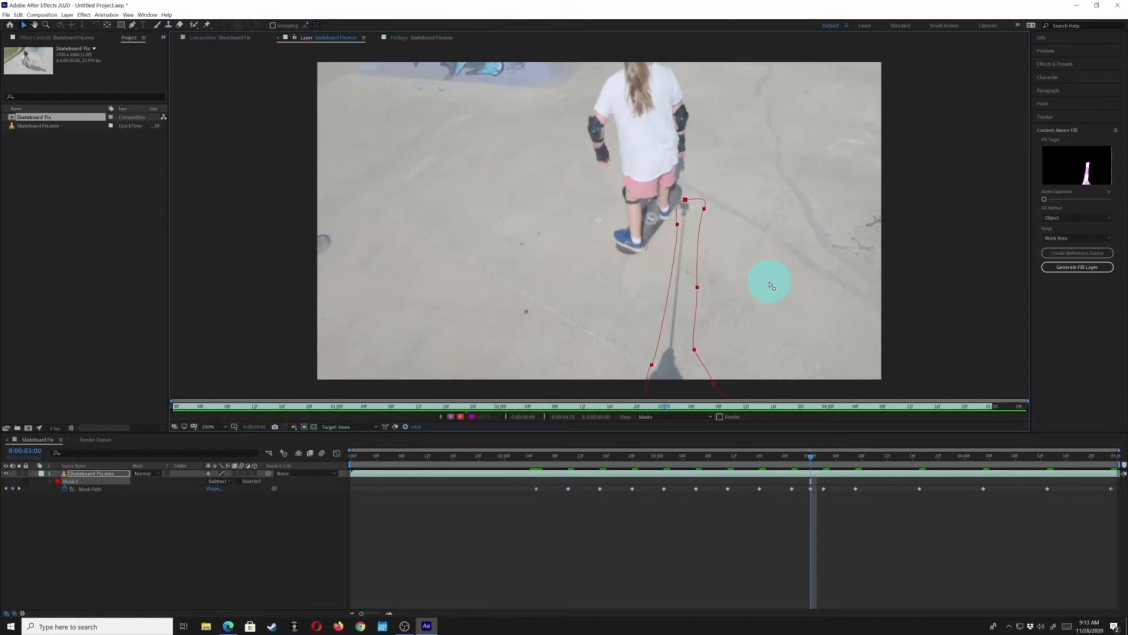
key("Page_Down")
key("Page_Down")
key("Page_Down")
key("Page_Down")
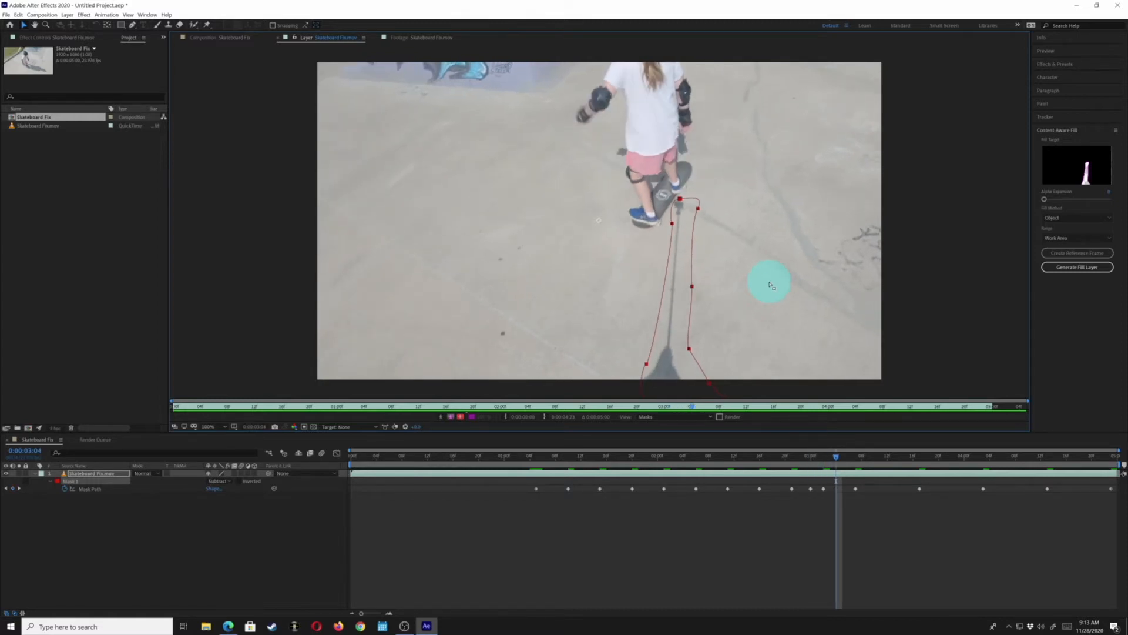
key("Right")
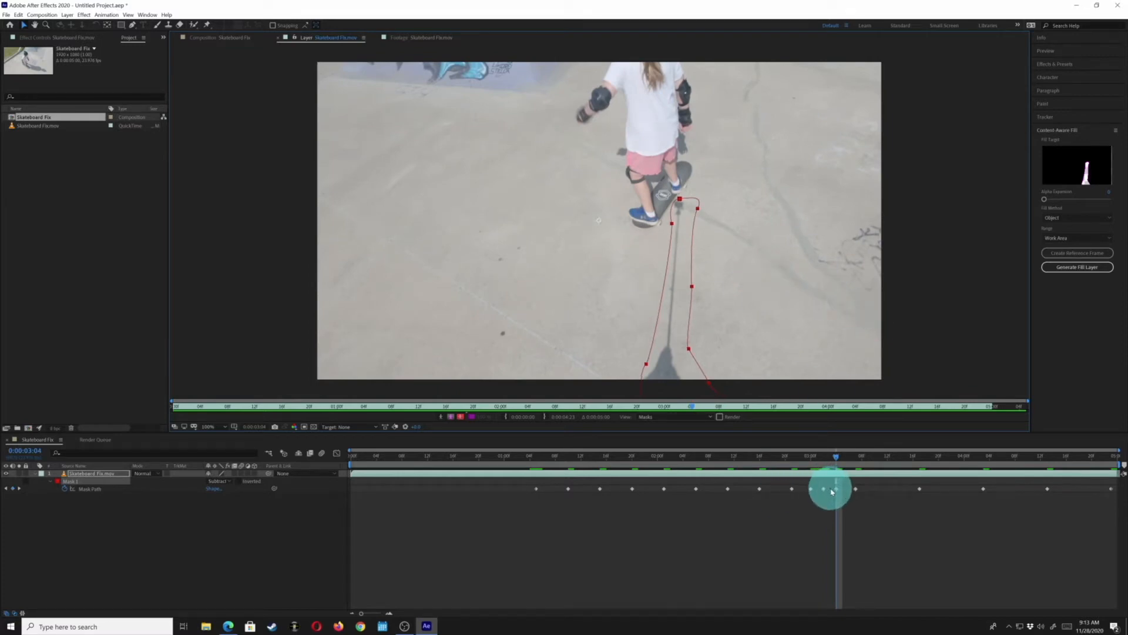
key("Page_Down")
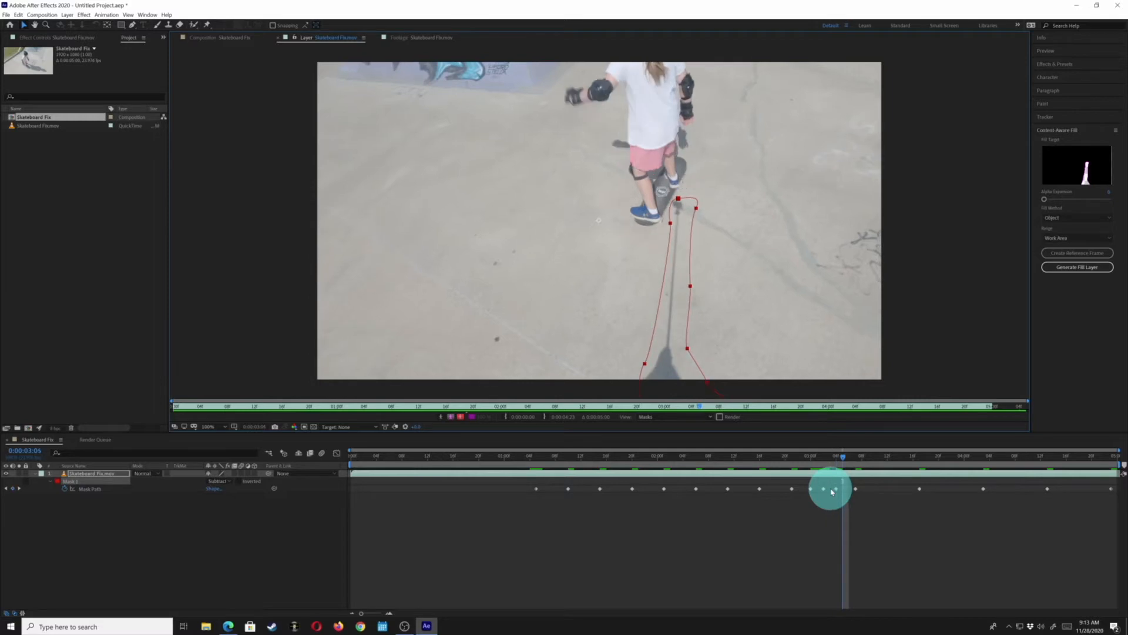
key("Left")
key("Page_Down")
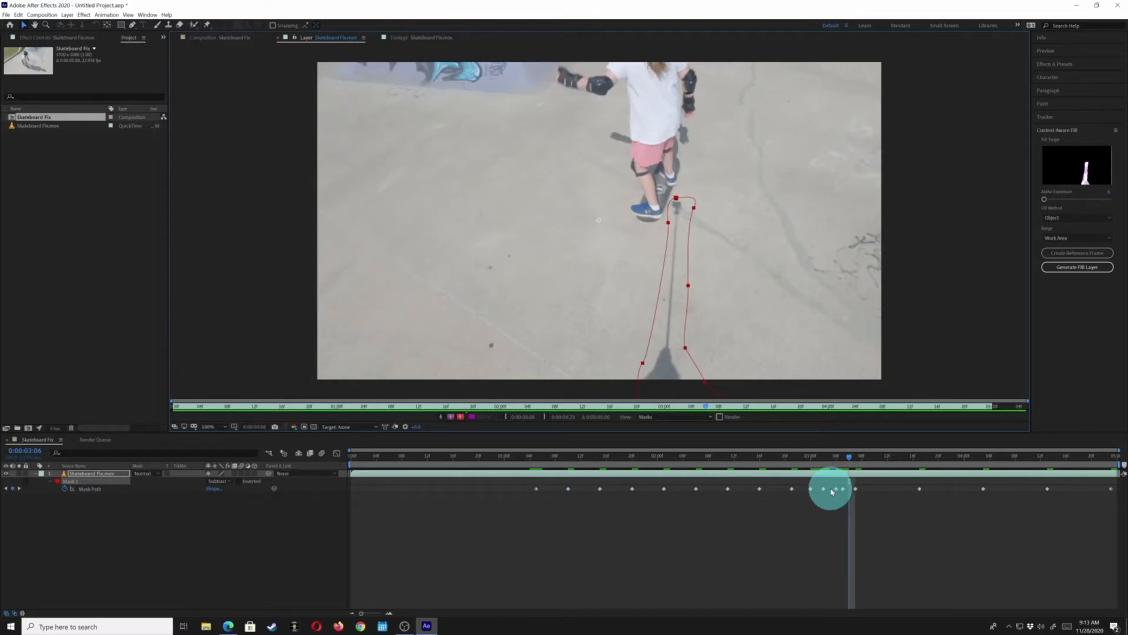
key("Left")
key("Page_Down")
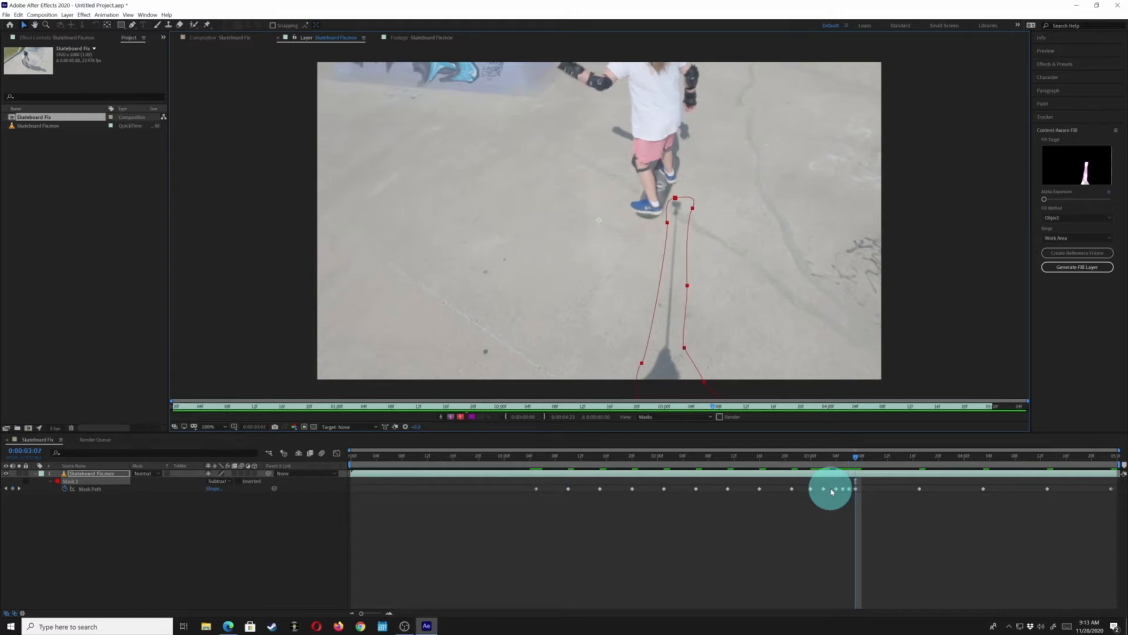
Step back and forth through the frames around 0:00:03:00 to check how the mask follows the stick
key("Page_Up")
key("Page_Up")
key("Page_Up")
key("Page_Up")
key("Page_Up")
key("Page_Up")
key("Page_Up")
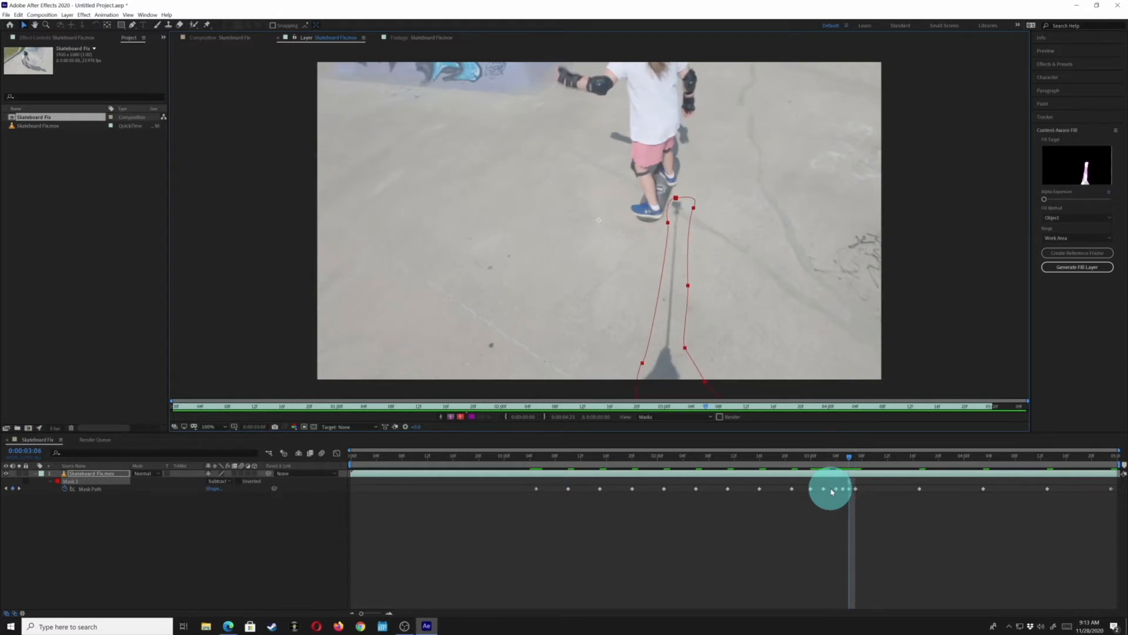
key("Page_Up")
key("Page_Up")
key("Page_Up")
key("Page_Up")
key("Page_Up")
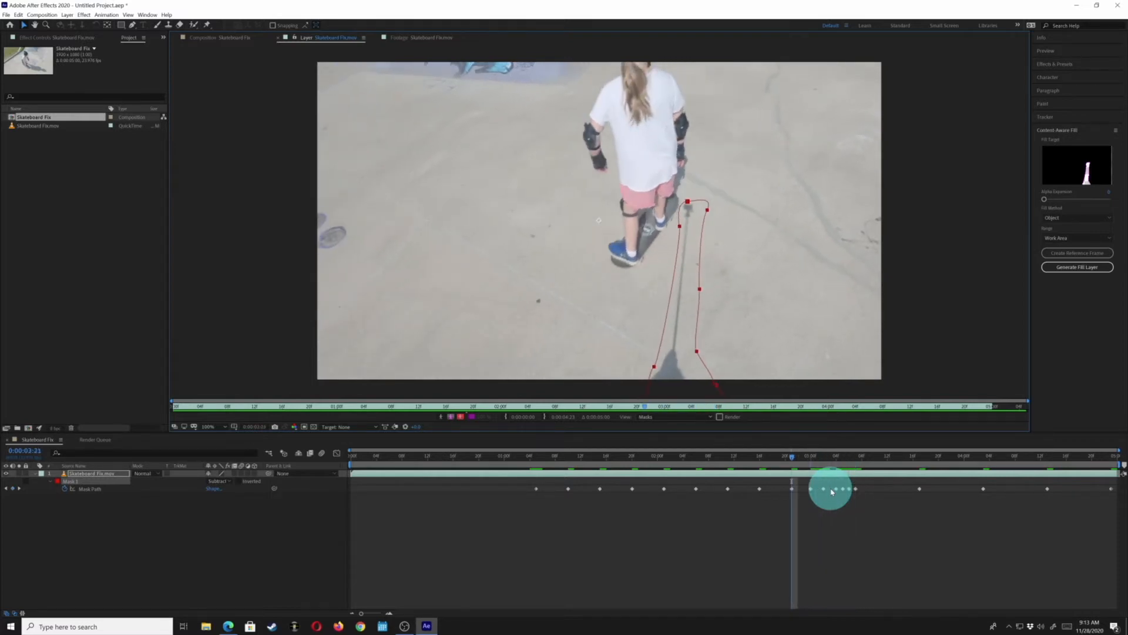
key("Page_Down")
key("Page_Down")
key("Page_Down")
key("Page_Down")
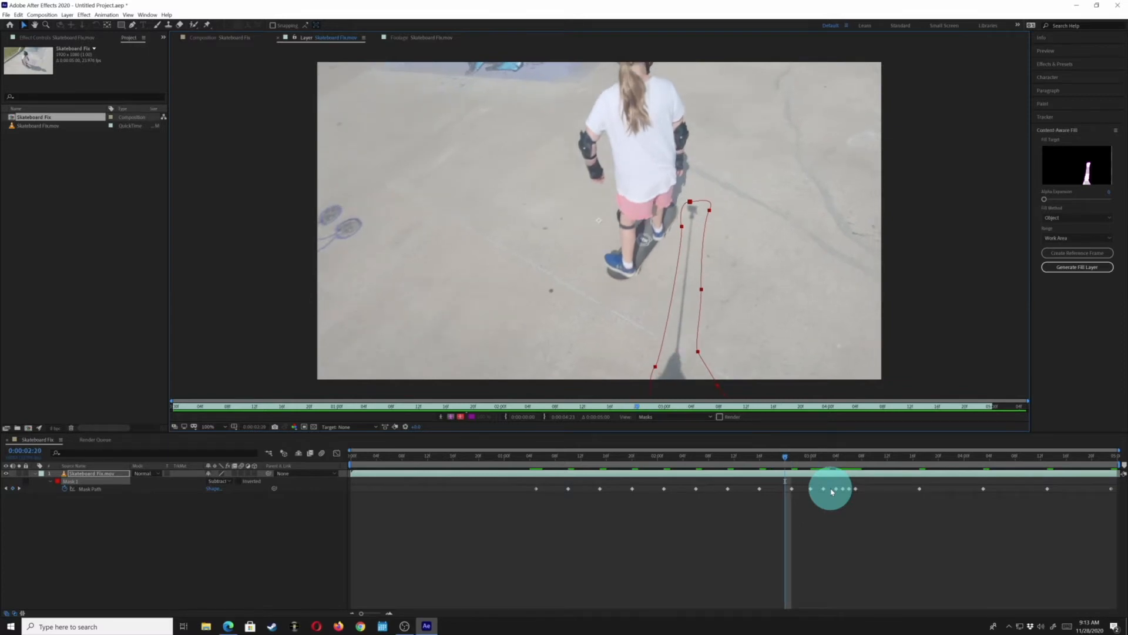
key("Page_Down")
key("Page_Down")
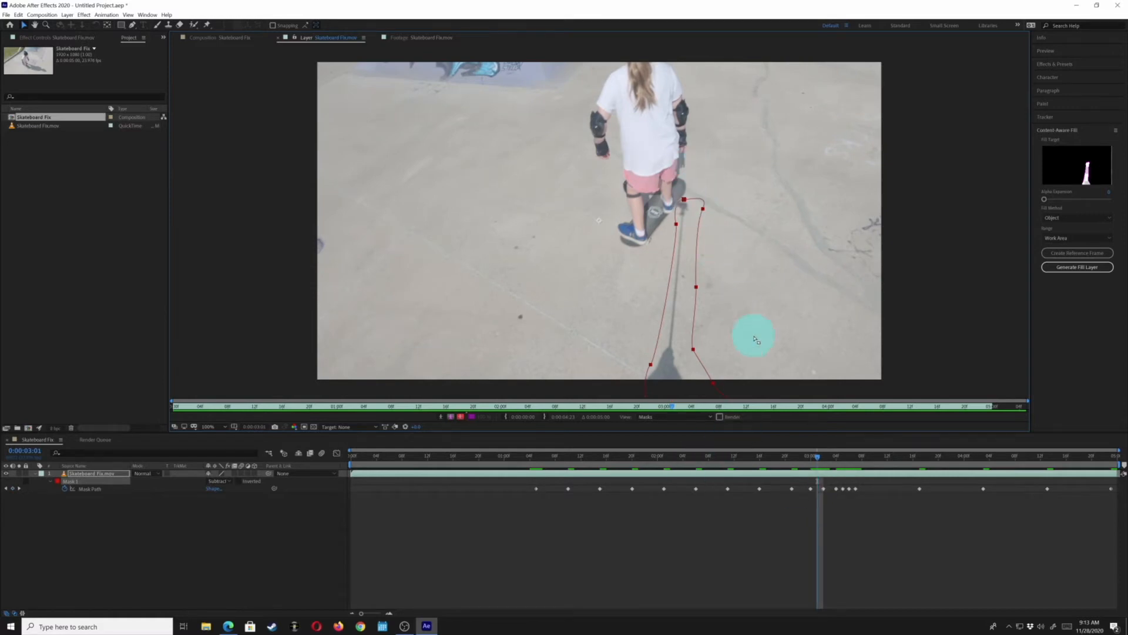
key("Page_Down")
key("Page_Down")
key("Page_Down")
key("Page_Down")
key("Page_Up")
key("Page_Up")
key("Page_Up")
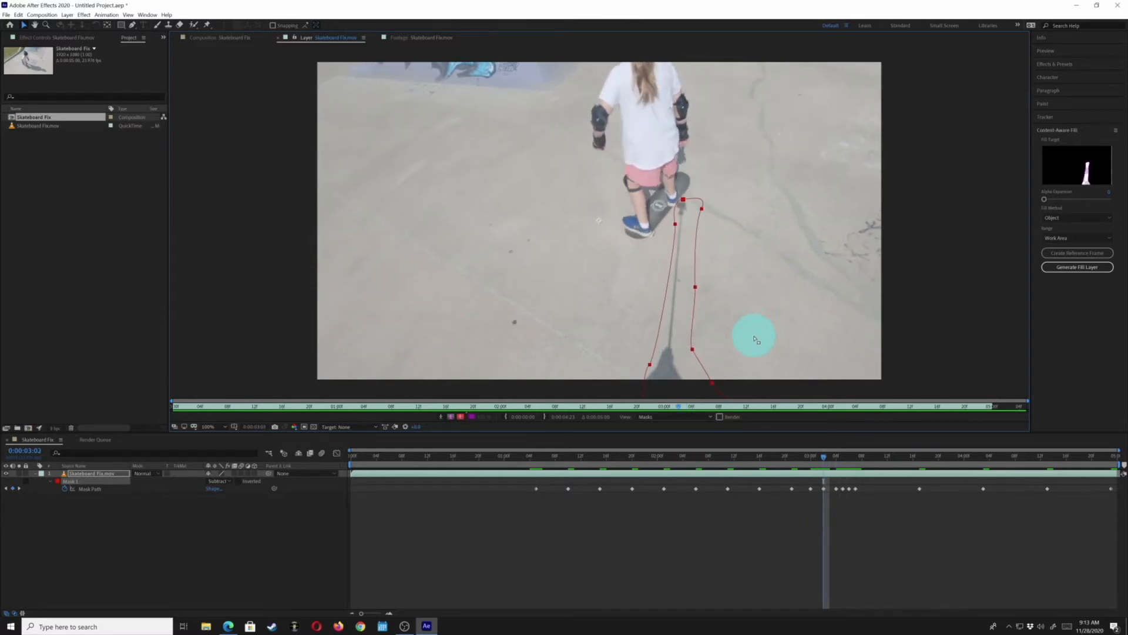
Nudge the mask right at 0:00:03:03 and step forward frame by frame to 0:00:03:12
key("Page_Down")
key("Right")
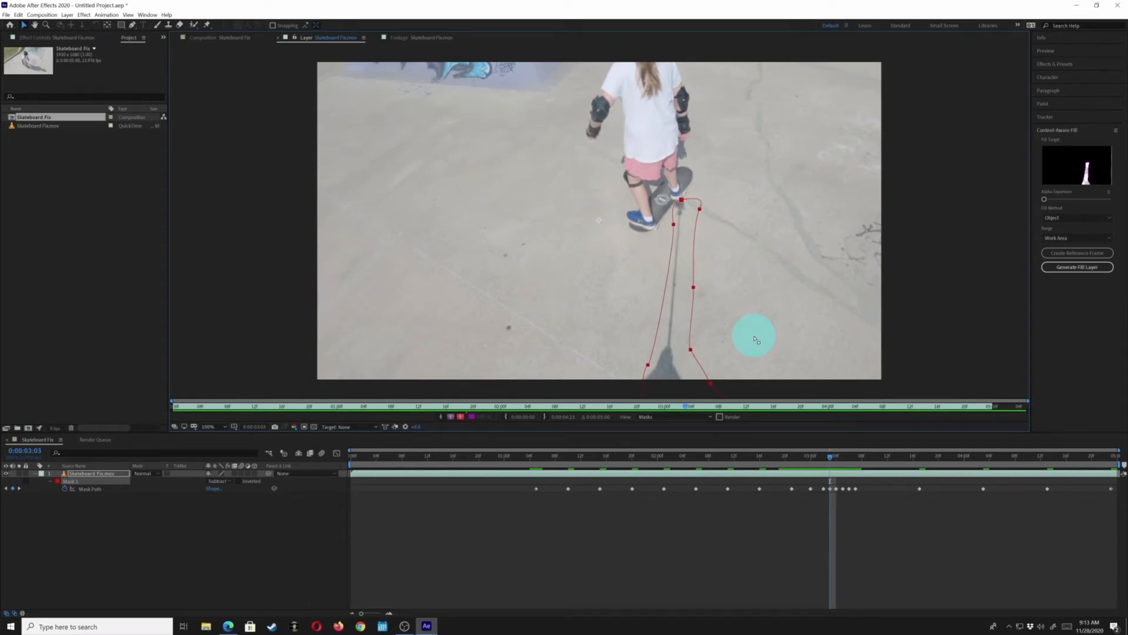
key("Page_Down")
key("Page_Down")
key("Page_Down")
key("Page_Down")
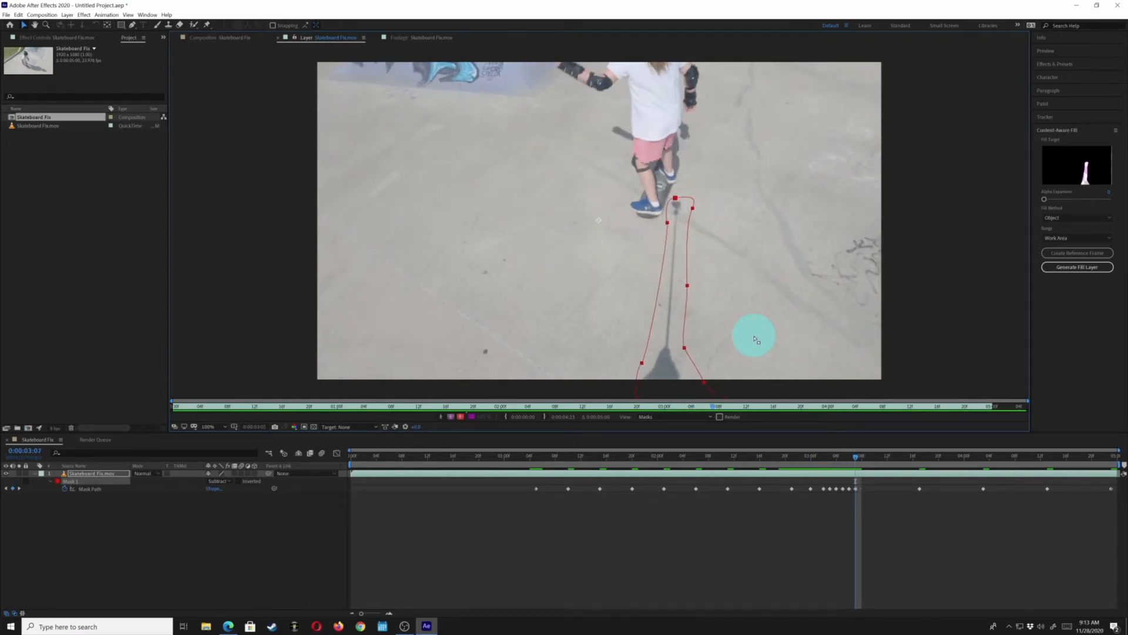
key("Page_Down")
key("Page_Down")
key("Page_Down")
key("Page_Down")
key("Page_Down")
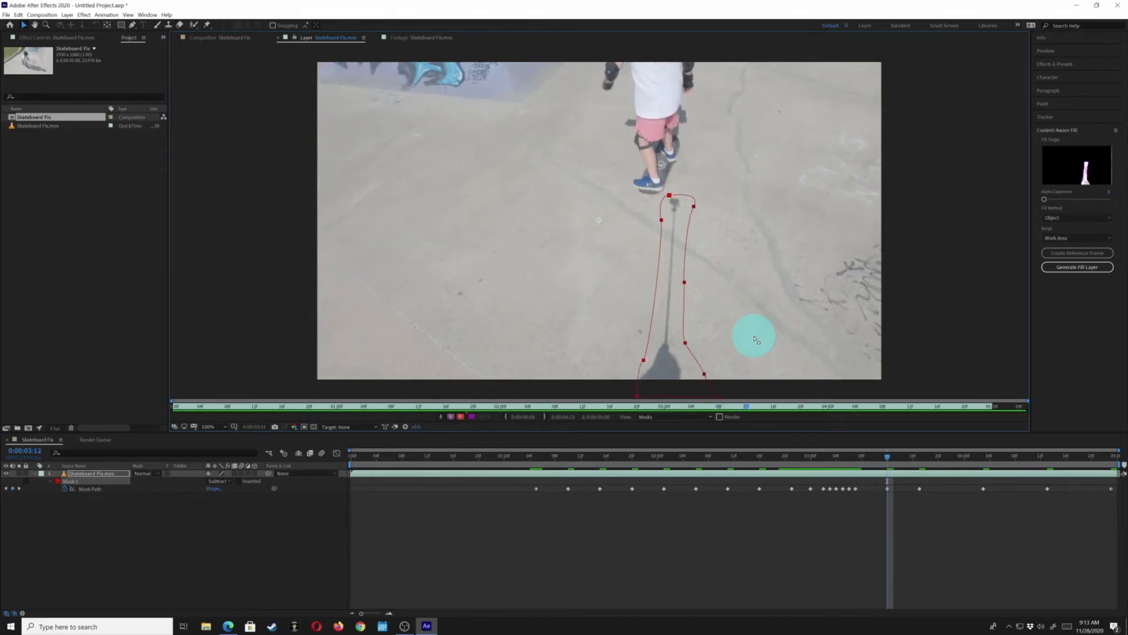
Nudge the mask left and adjust its top point to fit the stick at 0:00:04:08
key("shift+Page_Down")
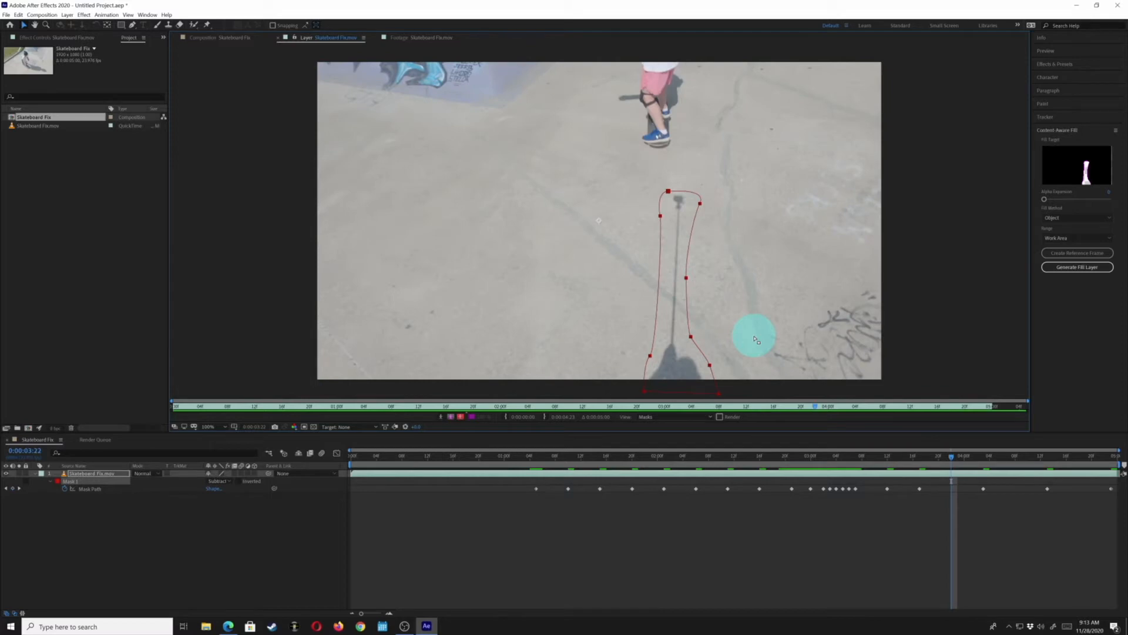
key("shift+Page_Down")
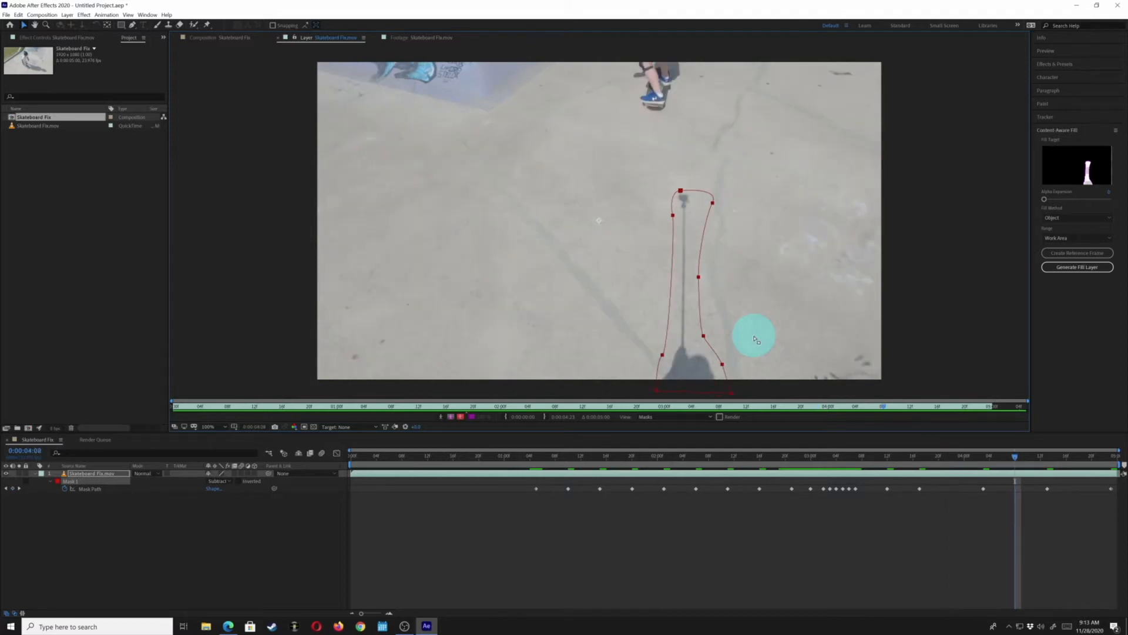
key("Left")
key("Left")
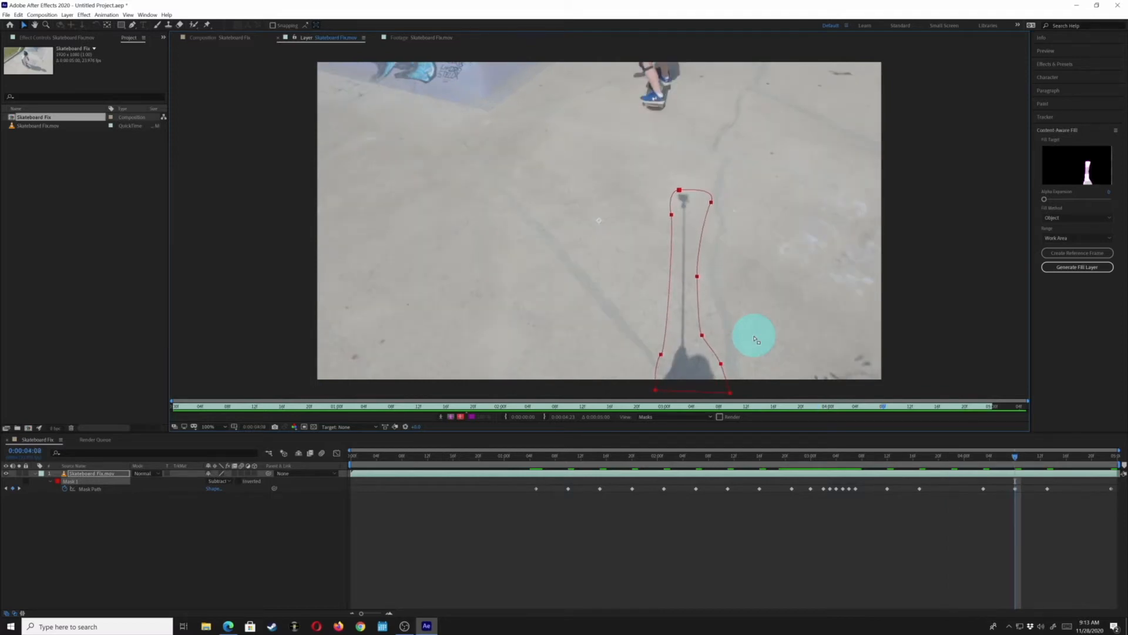
key("Left")
key("Left")
key("Left")
key("Left")
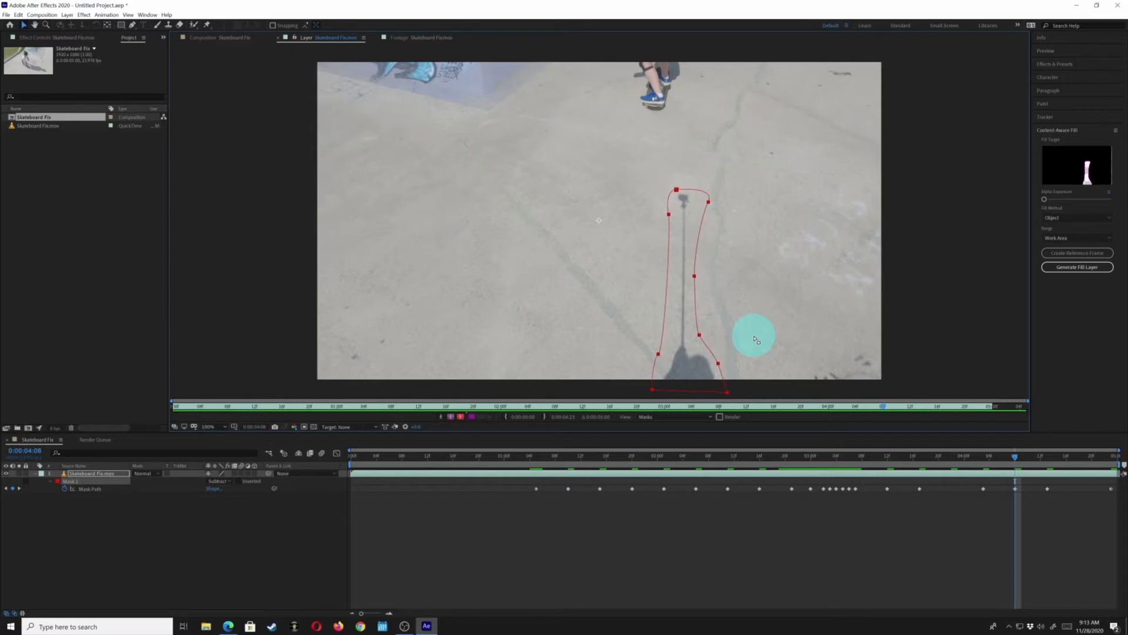
left_click(709, 203)
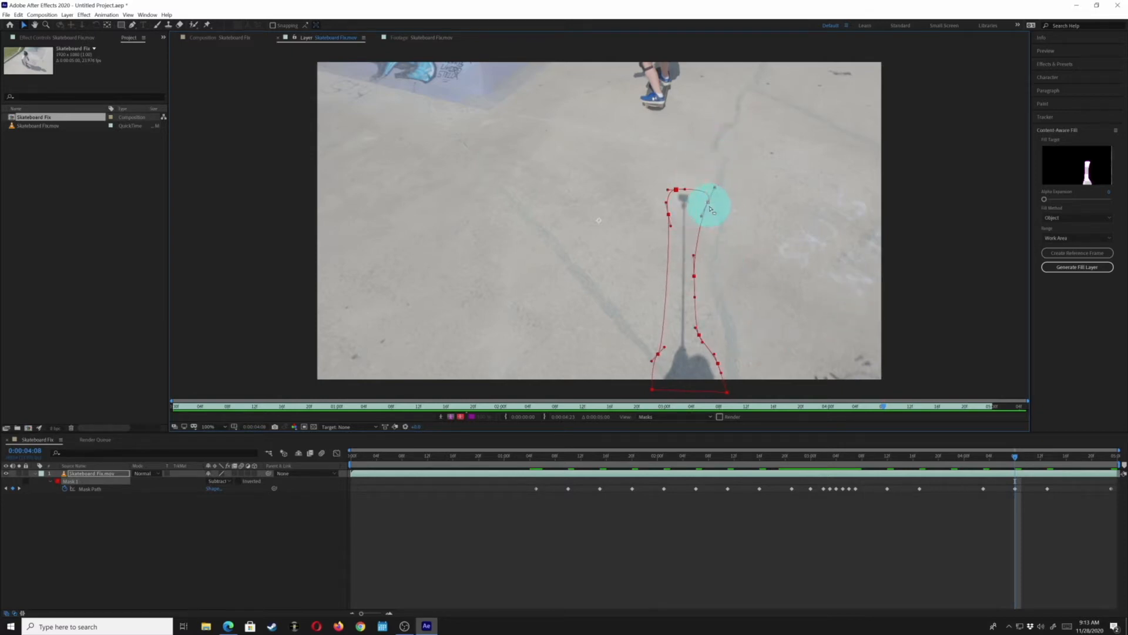
left_click_drag(709, 204, 703, 204)
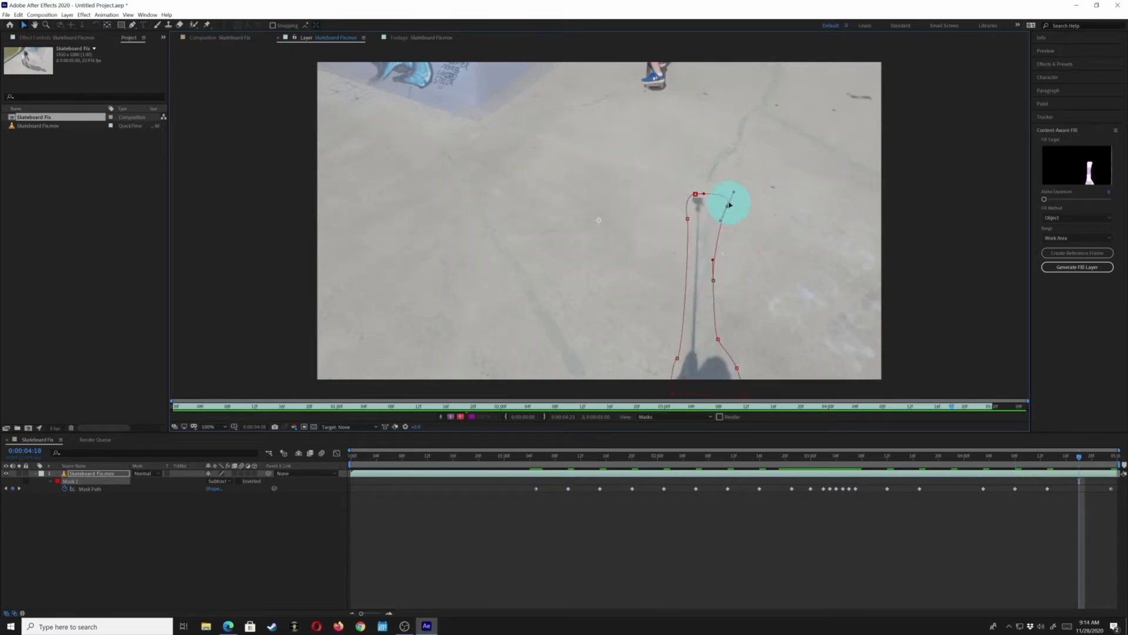
Reshape the mask's top, lower and middle points around the stick at 0:00:04:18, then step to the last frames
left_click_drag(728, 208, 693, 193)
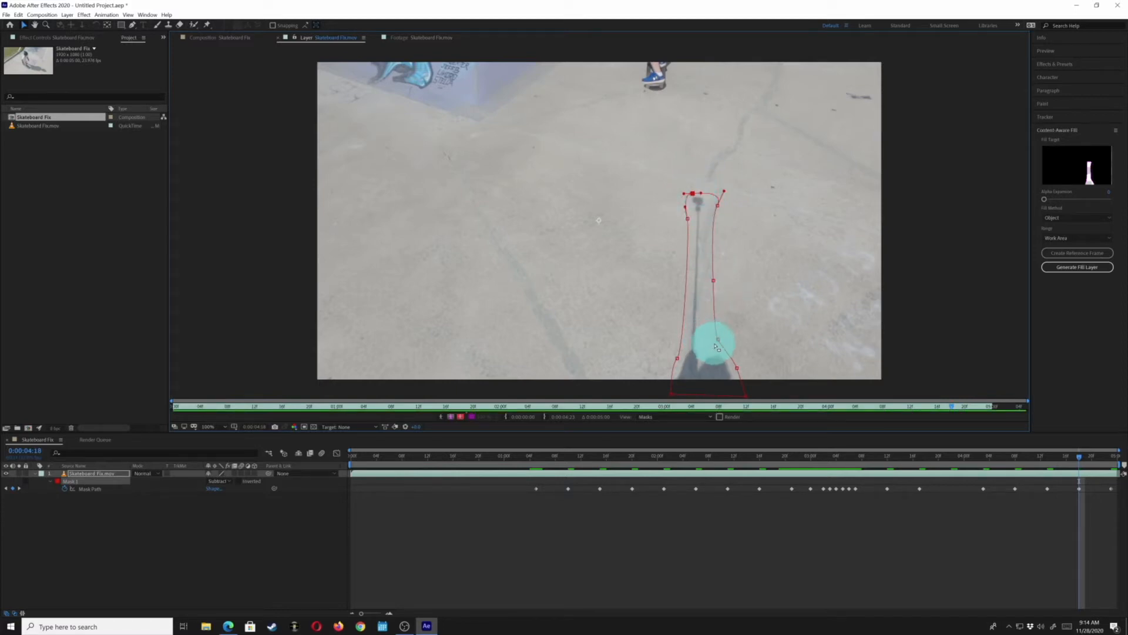
left_click_drag(718, 340, 714, 339)
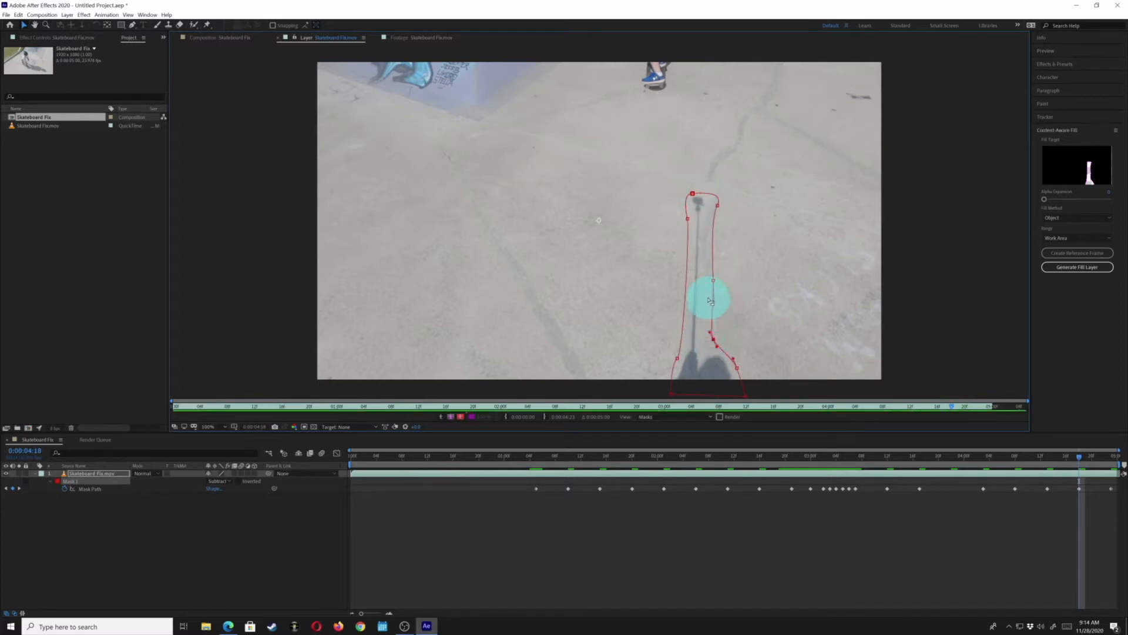
left_click_drag(712, 282, 711, 280)
key("Page_Down")
key("Page_Down")
key("Page_Down")
key("Page_Down")
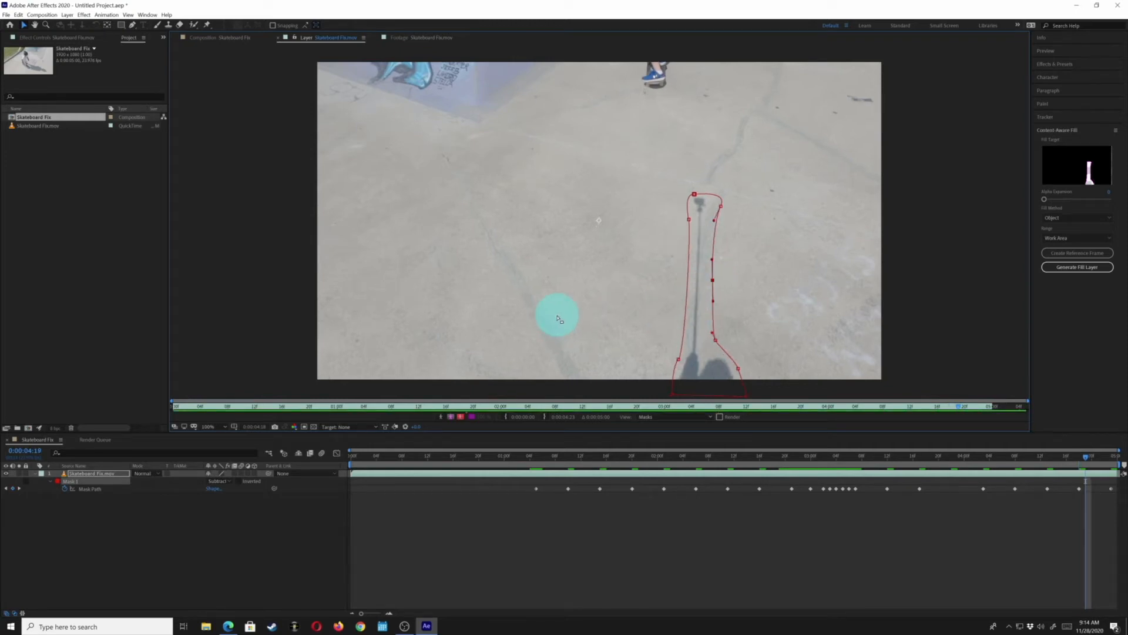
key("Page_Down")
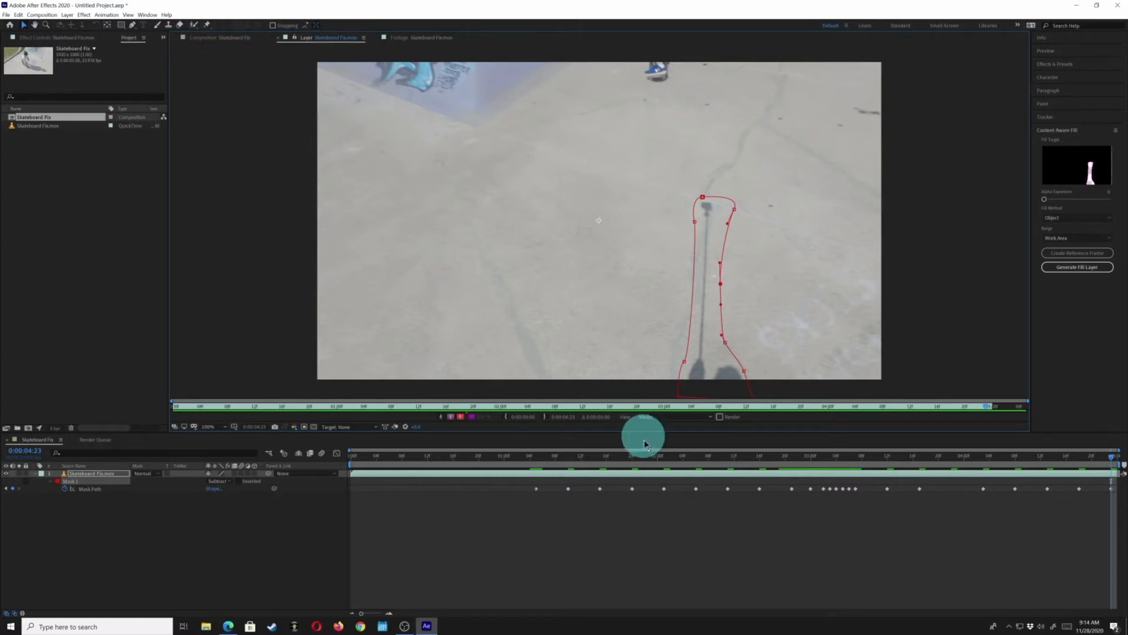
Switch to the composition view and scrub the timeline near the start to review the masked stick
left_click(531, 460)
left_click_drag(531, 461, 539, 459)
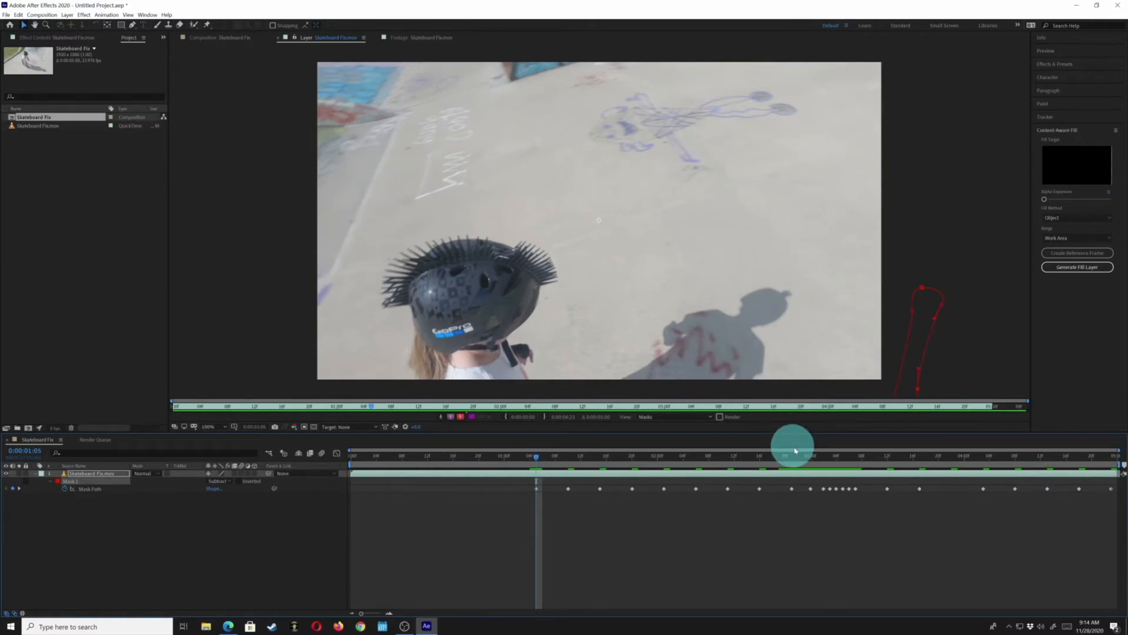
left_click_drag(797, 449, 664, 472)
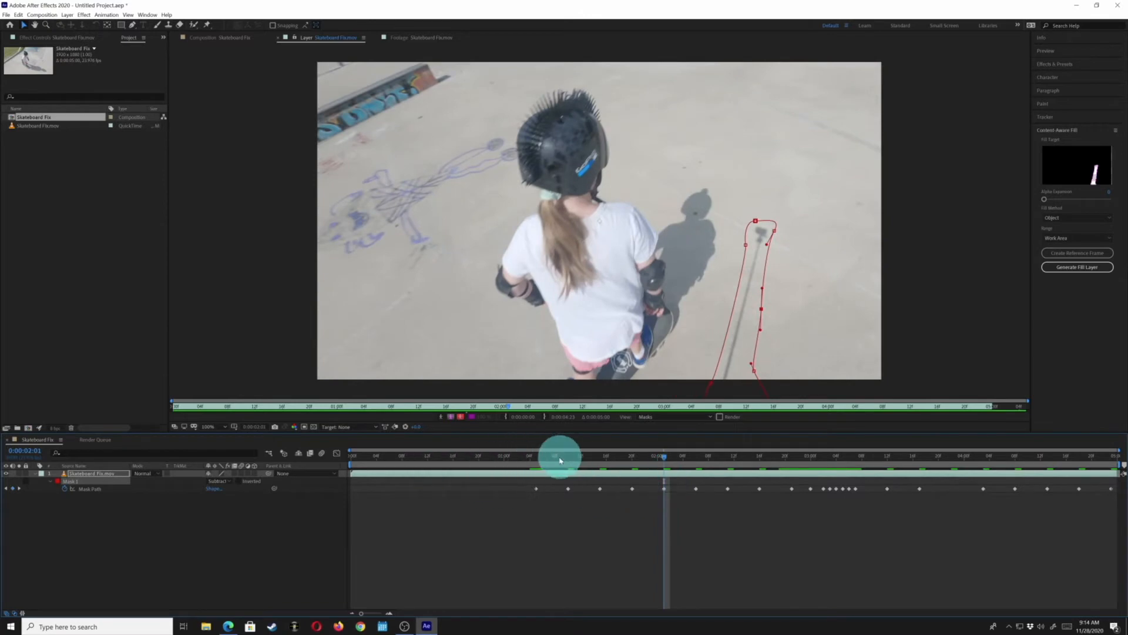
left_click(537, 456)
left_click(96, 474)
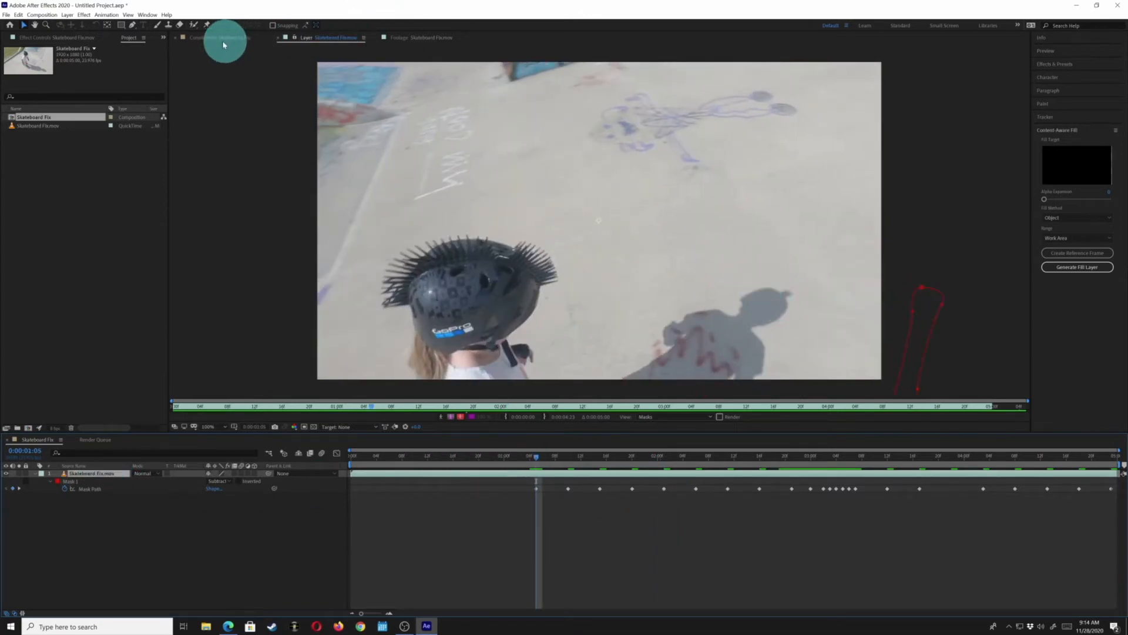
left_click(207, 37)
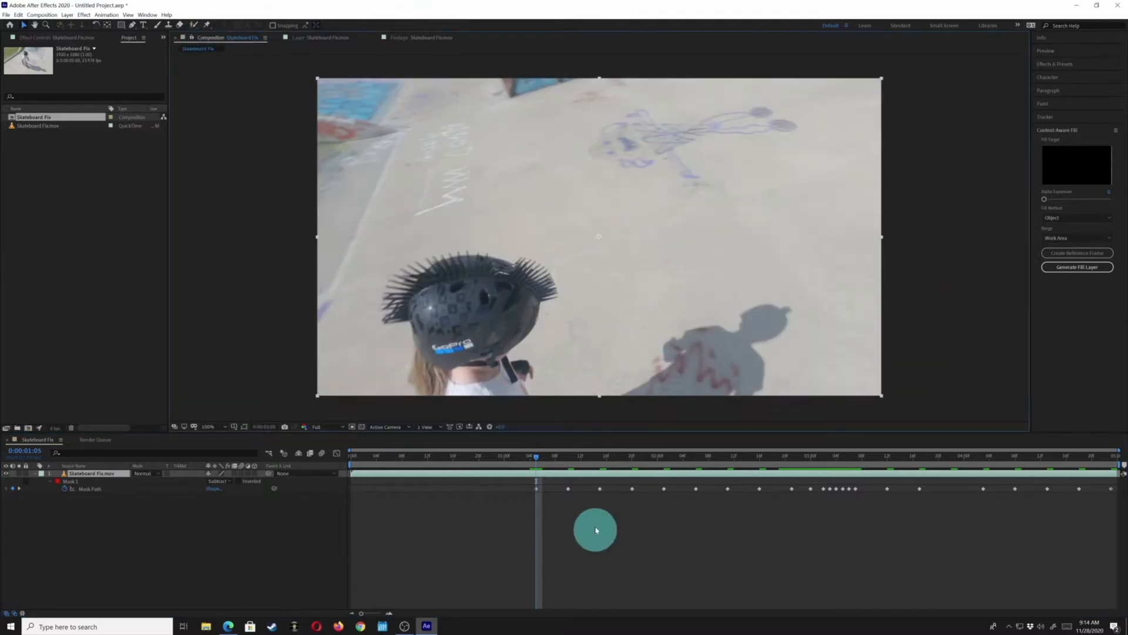
left_click_drag(585, 455, 574, 497)
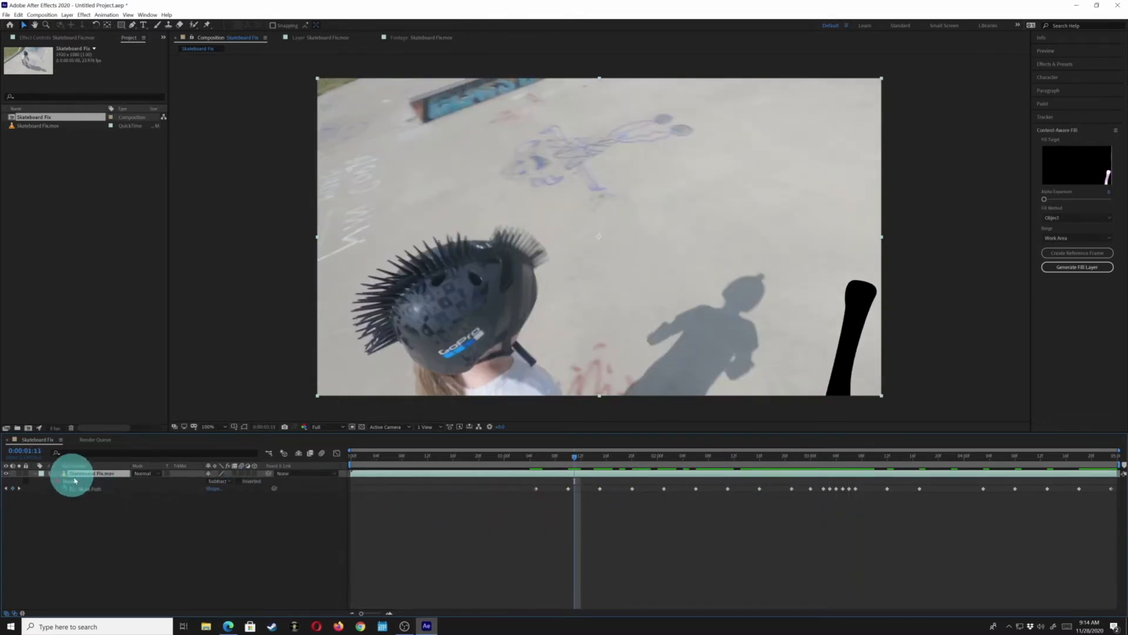
Duplicate the footage layer and delete the mask from the top copy
left_click(223, 481)
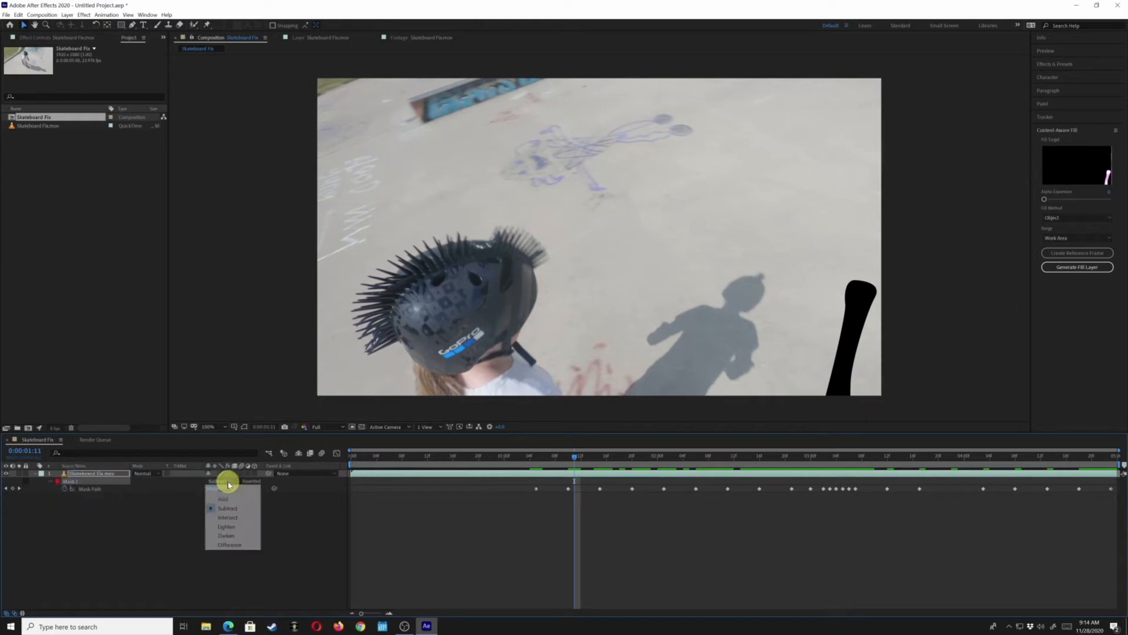
left_click(94, 517)
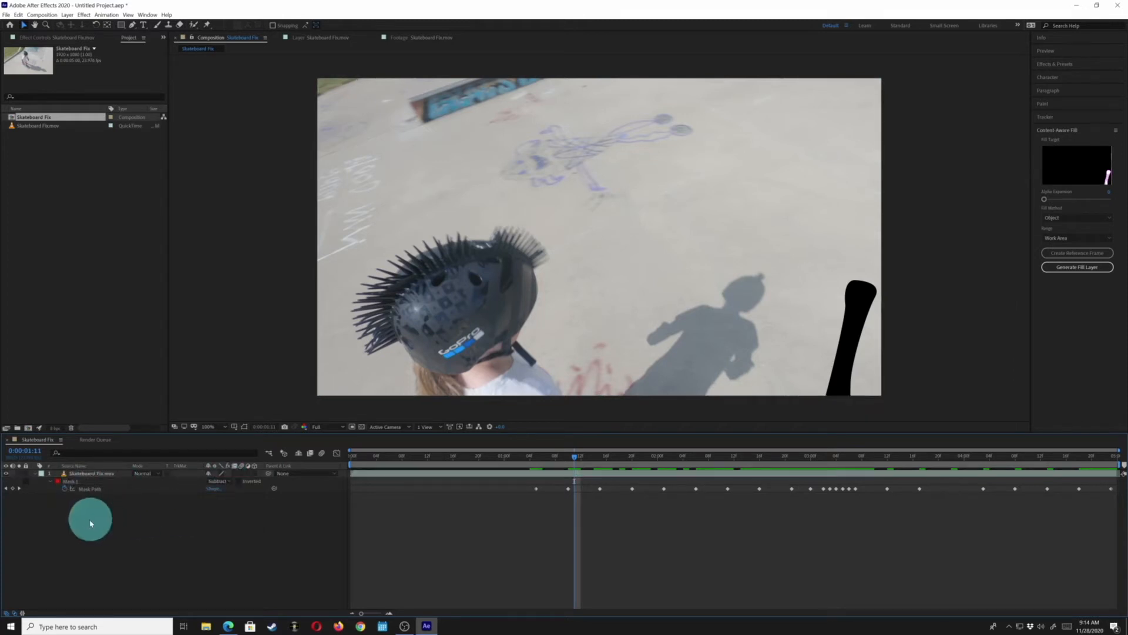
left_click(89, 472)
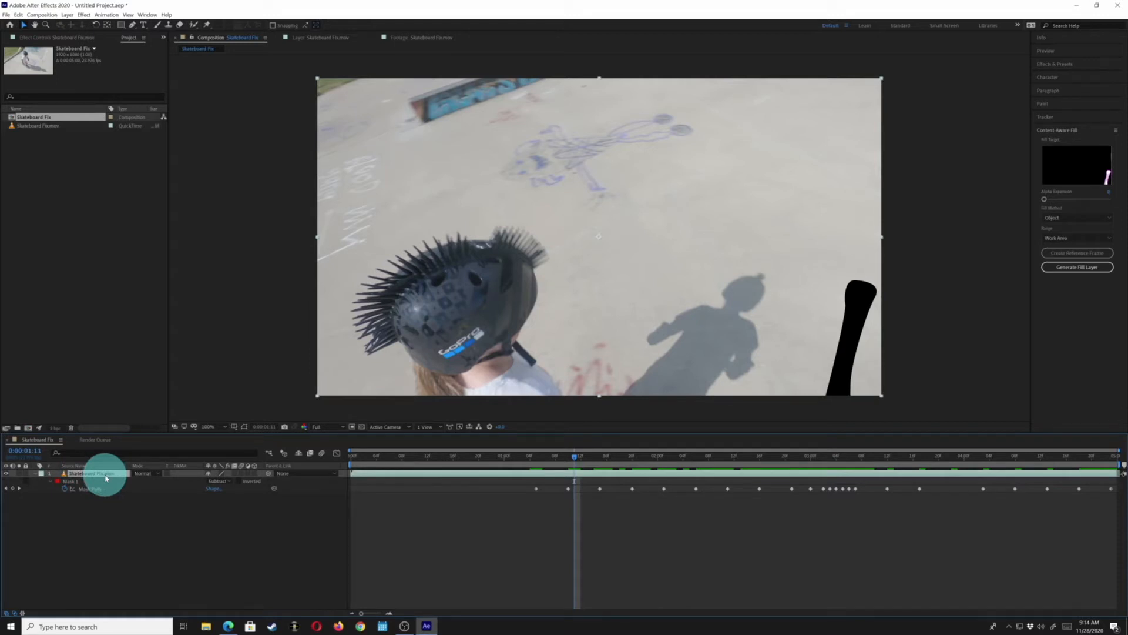
key("ctrl+d")
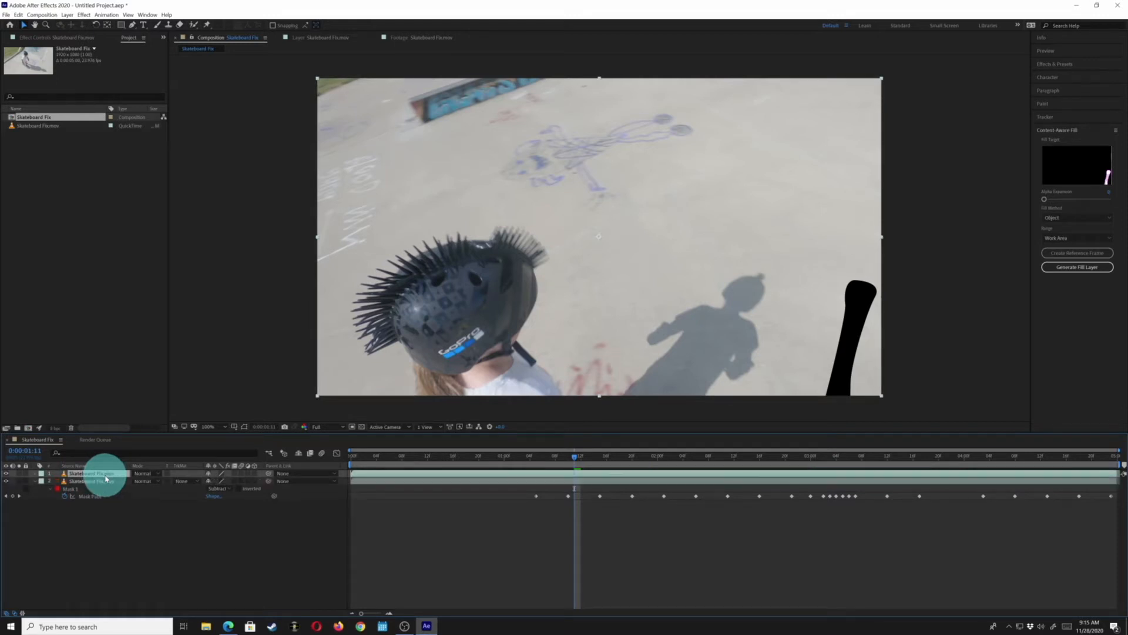
key("m")
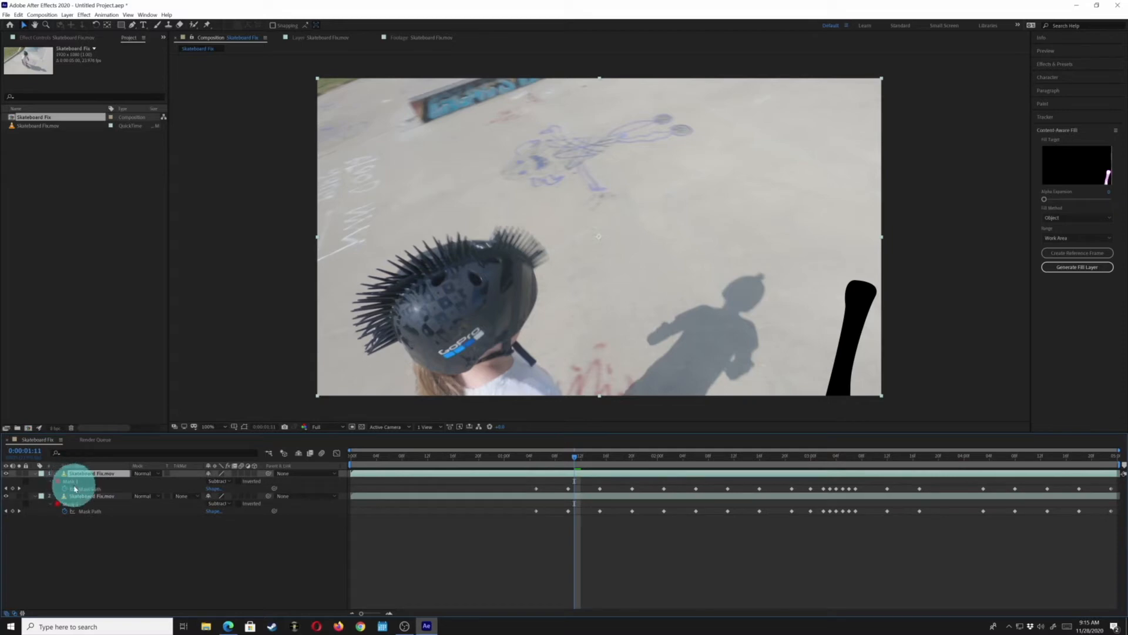
left_click(75, 481)
key("Delete")
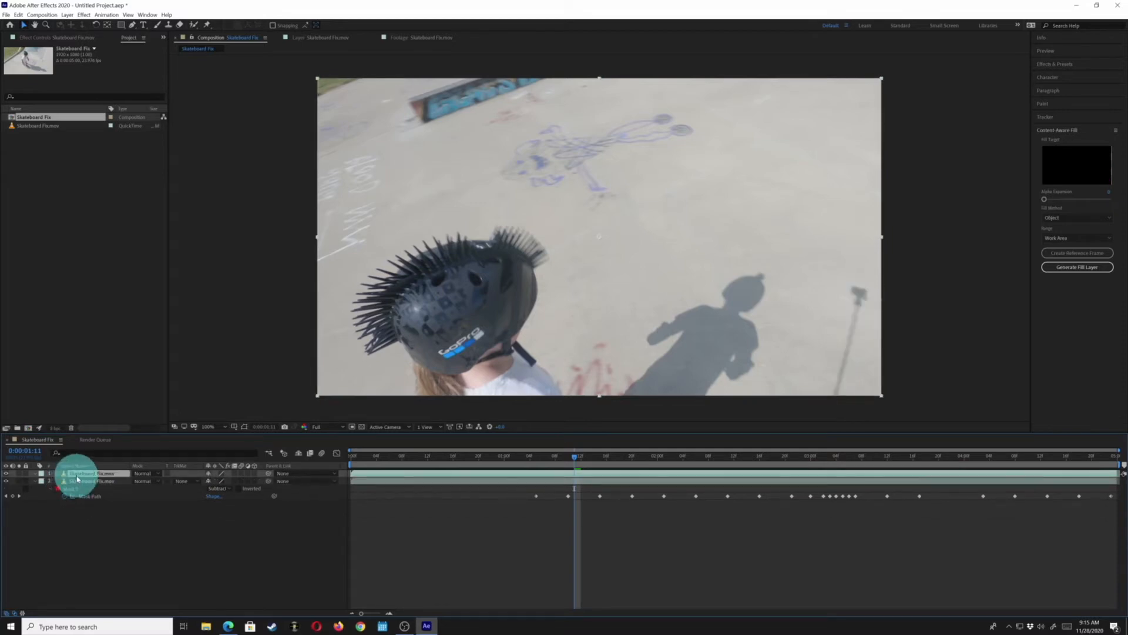
Move the unmasked copy beneath the masked layer in the layer stack
left_click_drag(77, 477, 82, 529)
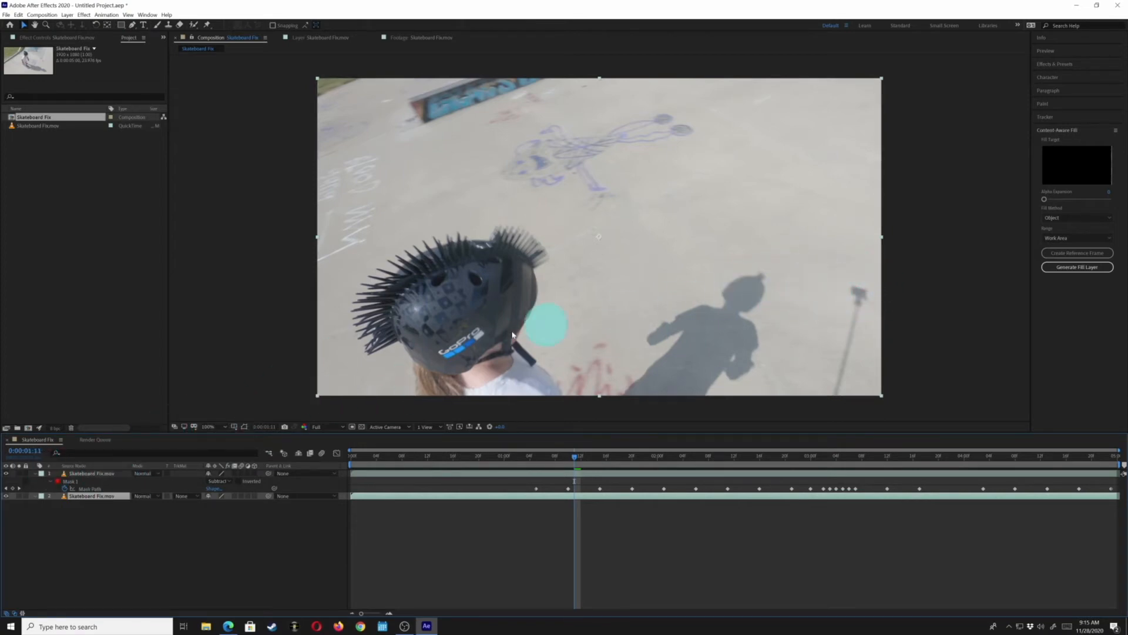
left_click(88, 473)
left_click(81, 497)
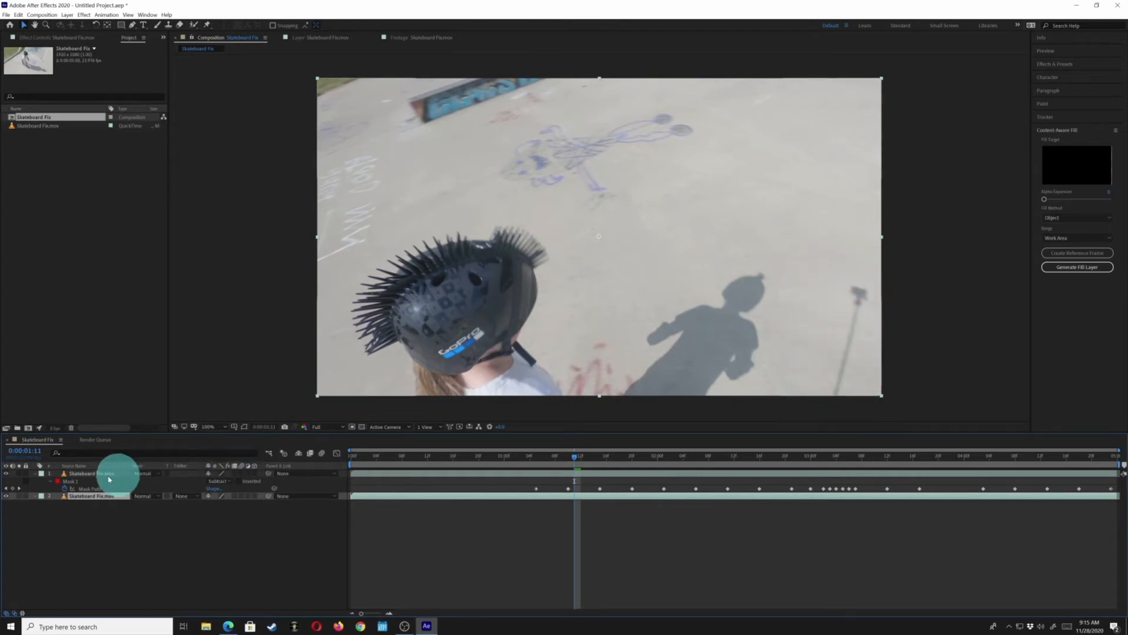
Toggle each layer's visibility on and off to compare the masked stick with the copy beneath
left_click(6, 497)
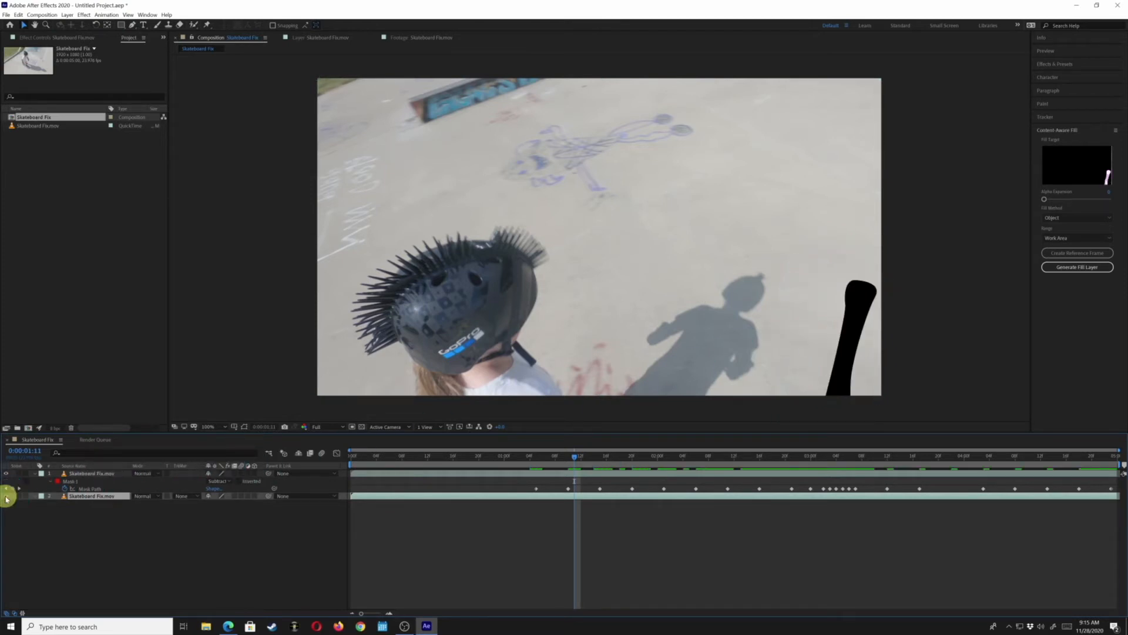
left_click(6, 497)
left_click(90, 473)
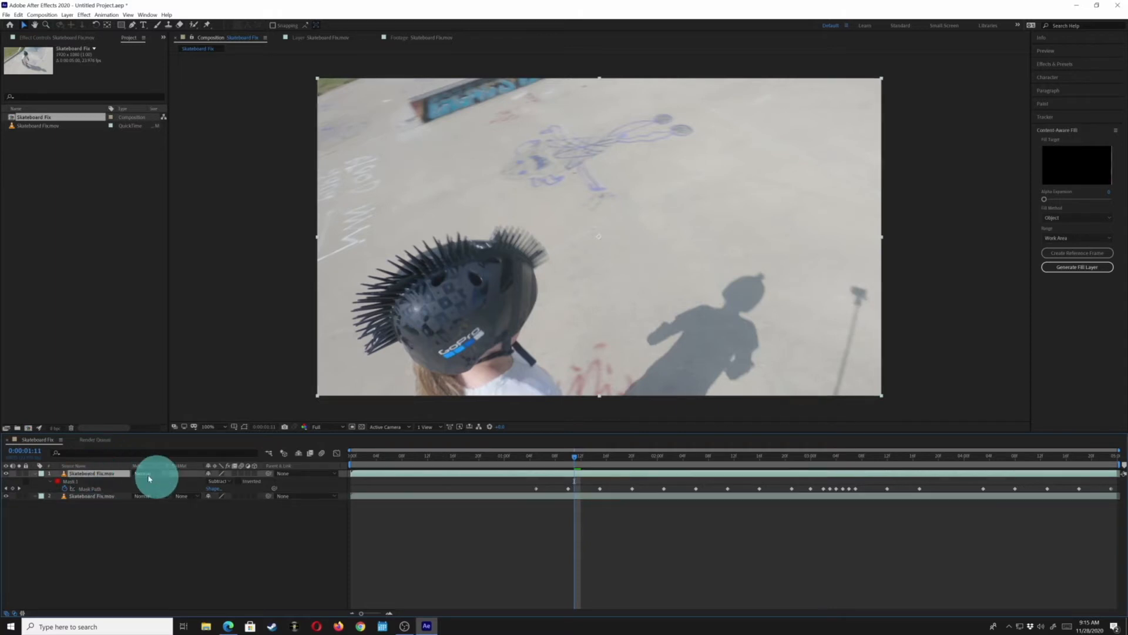
left_click(94, 496)
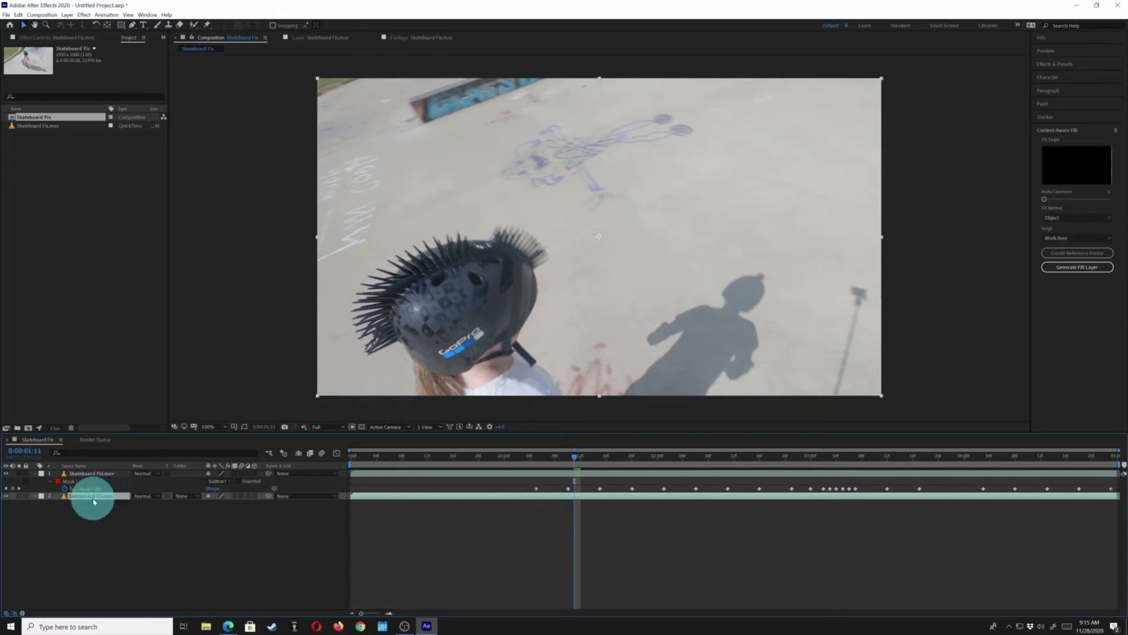
left_click(5, 475)
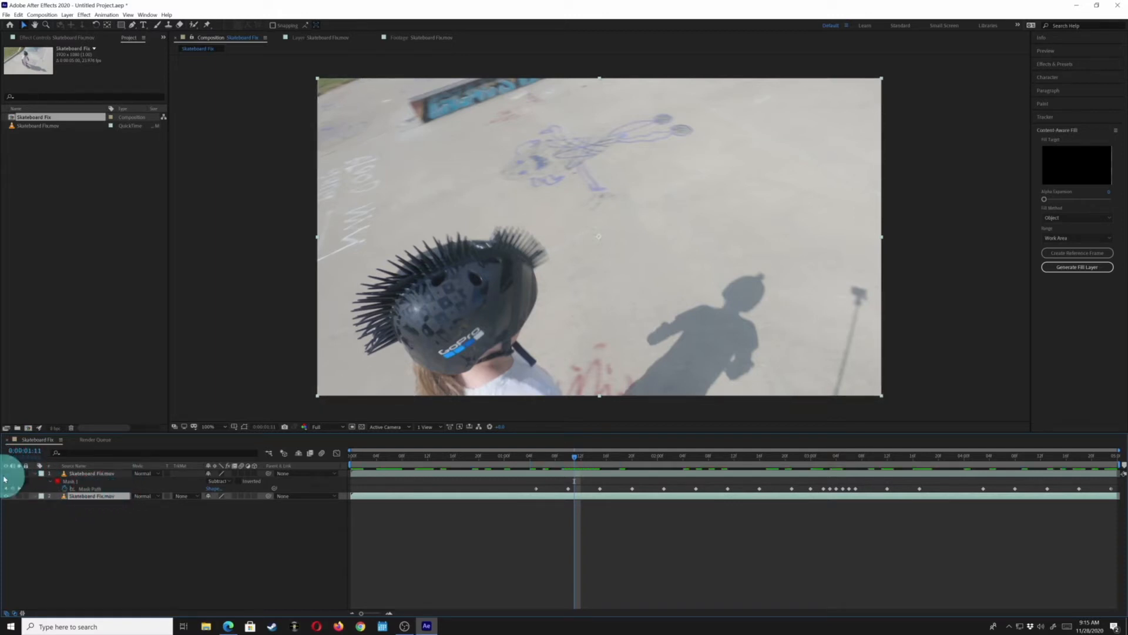
left_click(5, 476)
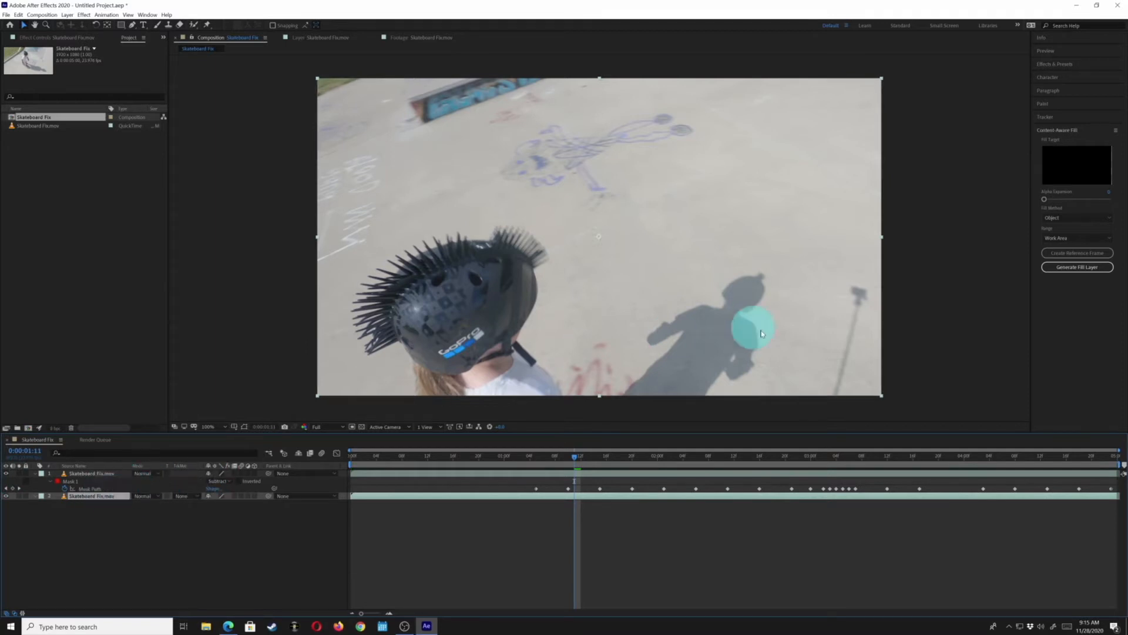
left_click(7, 498)
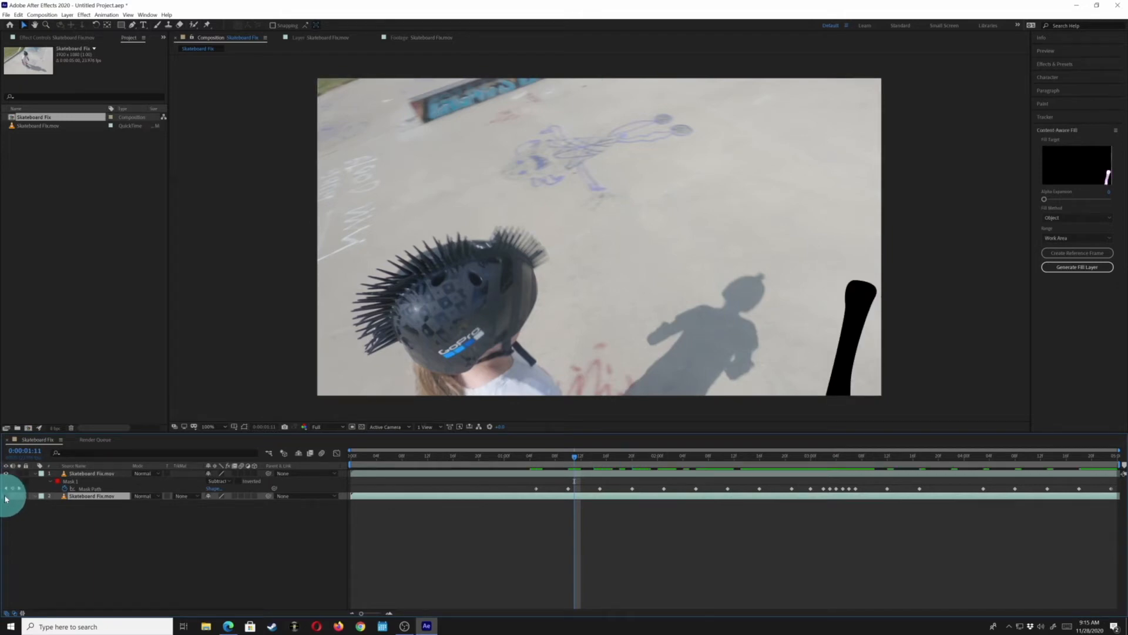
left_click(7, 497)
Offset the bottom copy sideways a few pixels so it fills the masked stick area
left_click(81, 495)
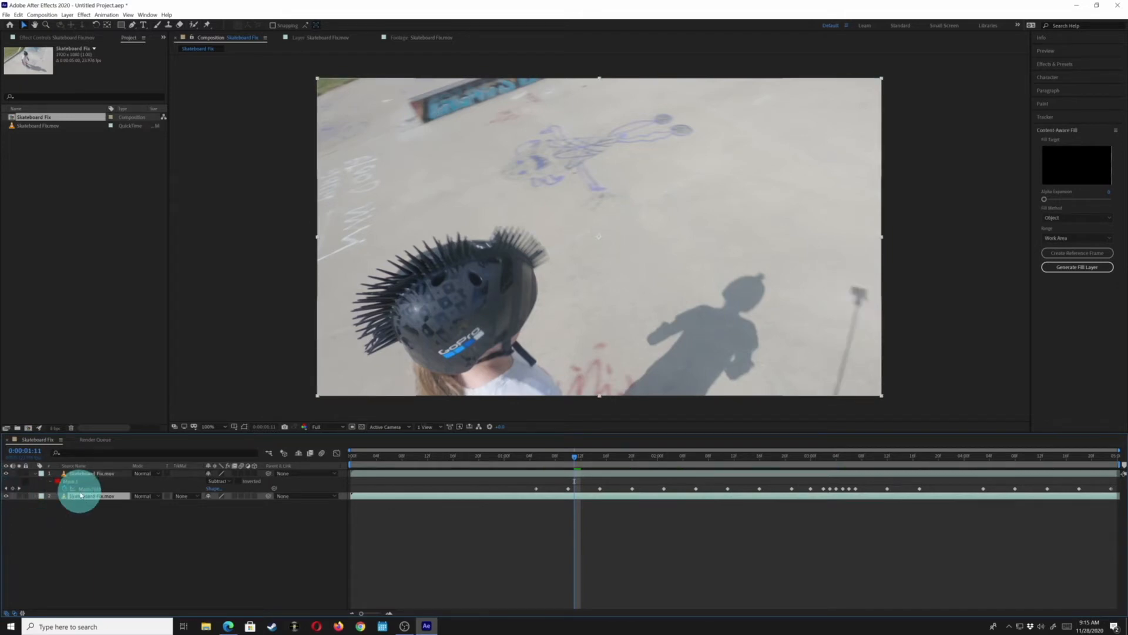
key("shift+Left")
key("shift+Left")
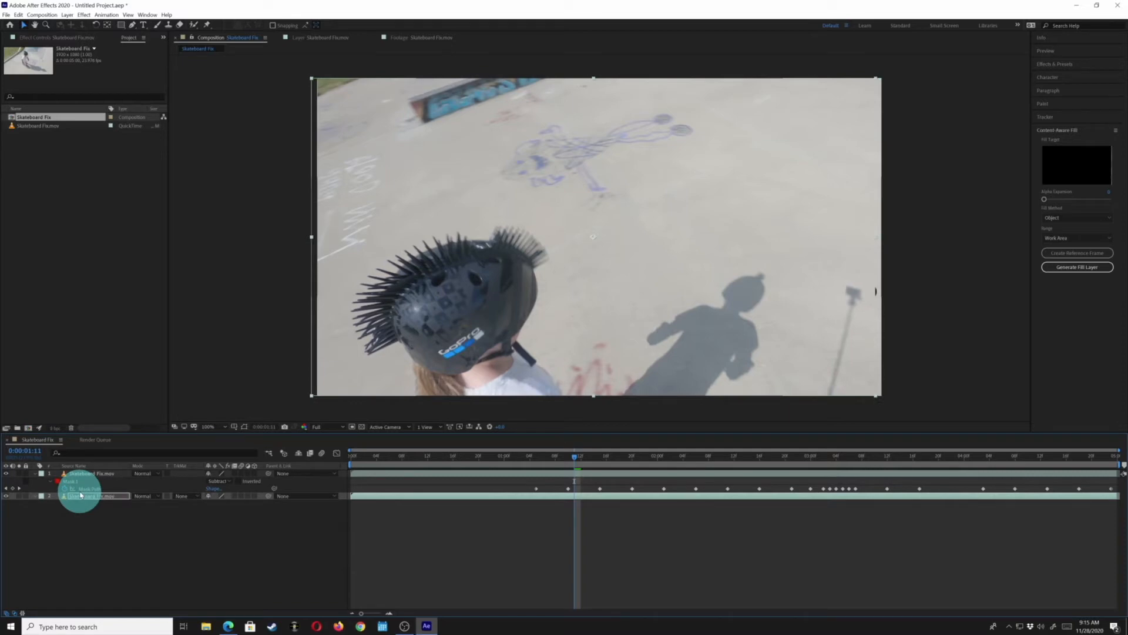
key("shift+Left")
key("shift+Left")
key("shift+Left")
key("shift+Left")
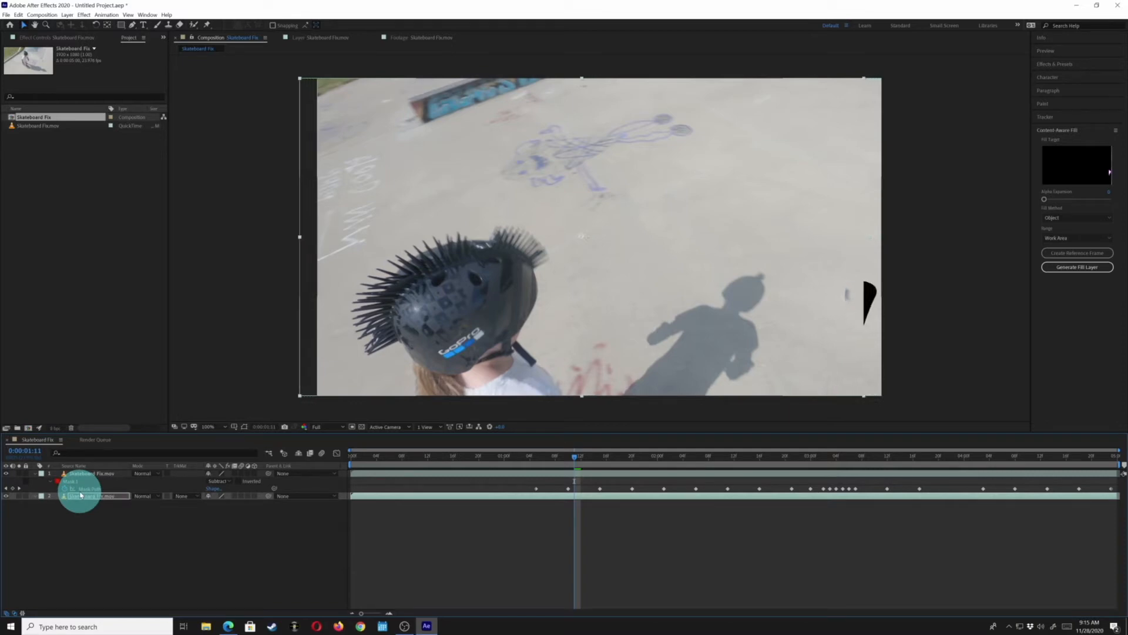
key("shift+Right")
key("shift+Right")
key("shift+Right")
key("shift+Right")
key("shift+Right")
key("shift+Right")
key("shift+Right")
key("shift+Right")
key("shift+Right")
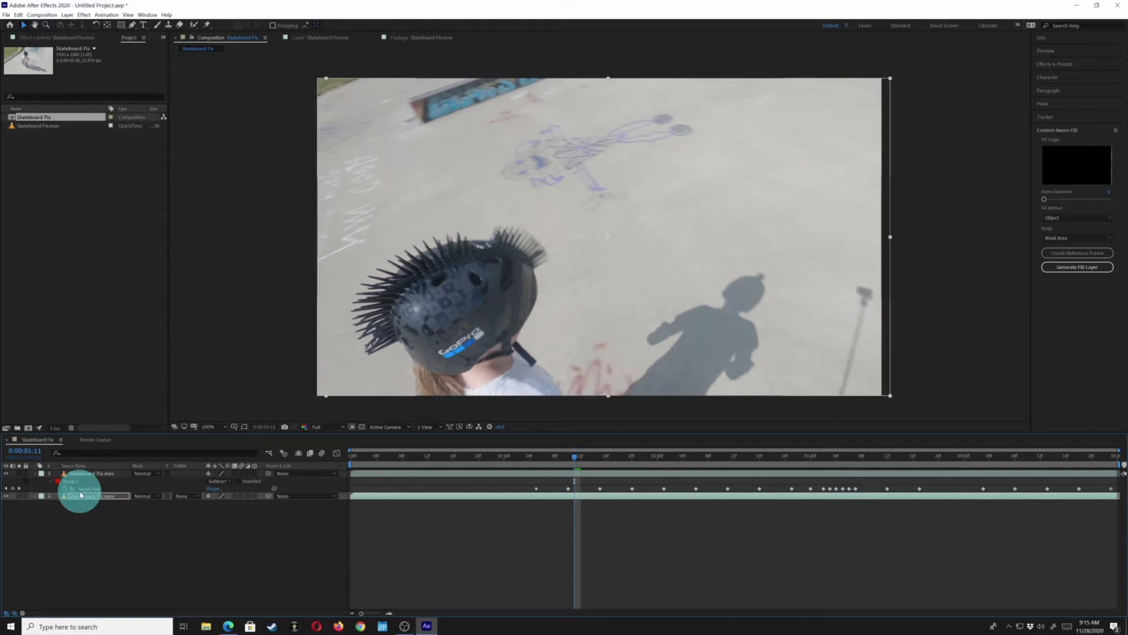
key("shift+Right")
key("shift+Right")
key("shift+Right")
key("shift+Right")
key("shift+Right")
key("shift+Right")
key("shift+Right")
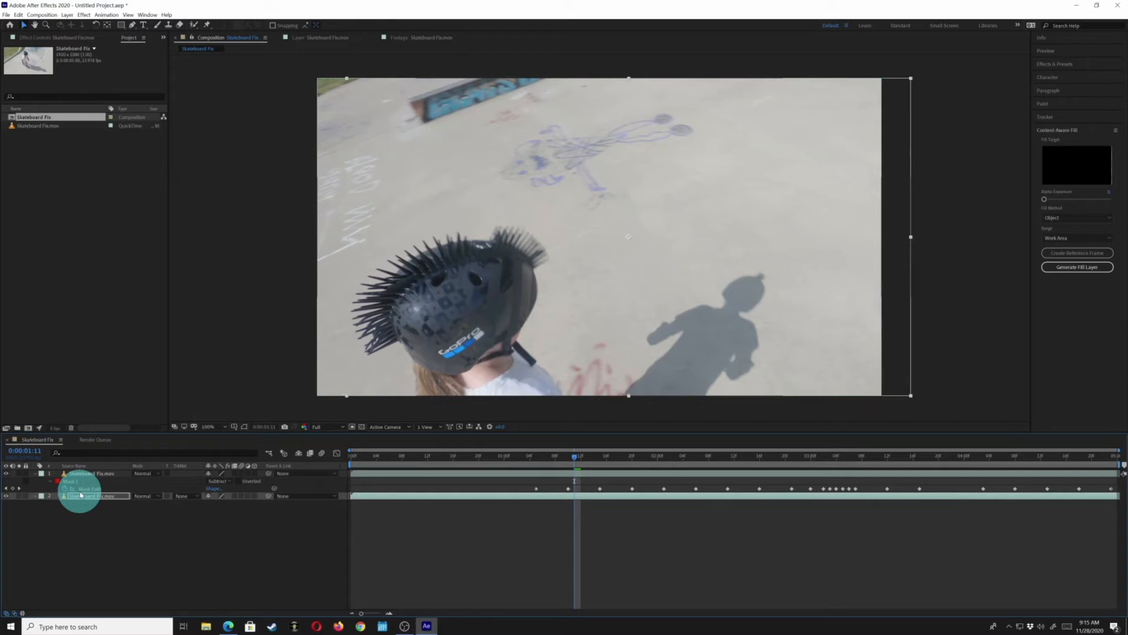
key("shift+Right")
key("shift+Left")
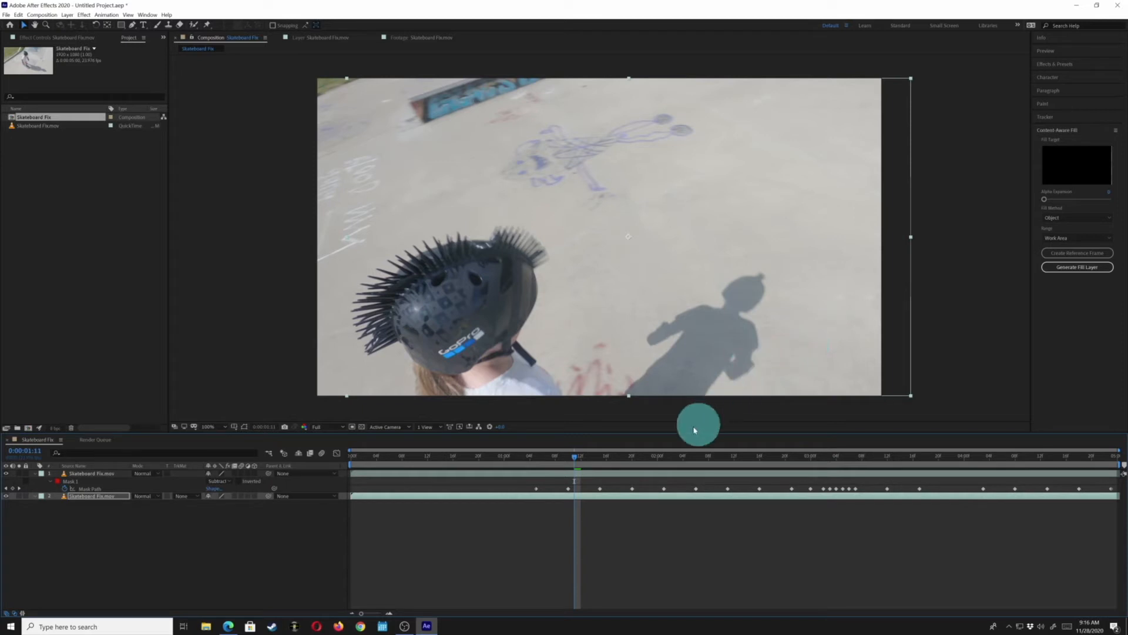
Move forward to about 0:00:02:02 and increase the top layer's mask feather
left_click_drag(577, 457, 632, 456)
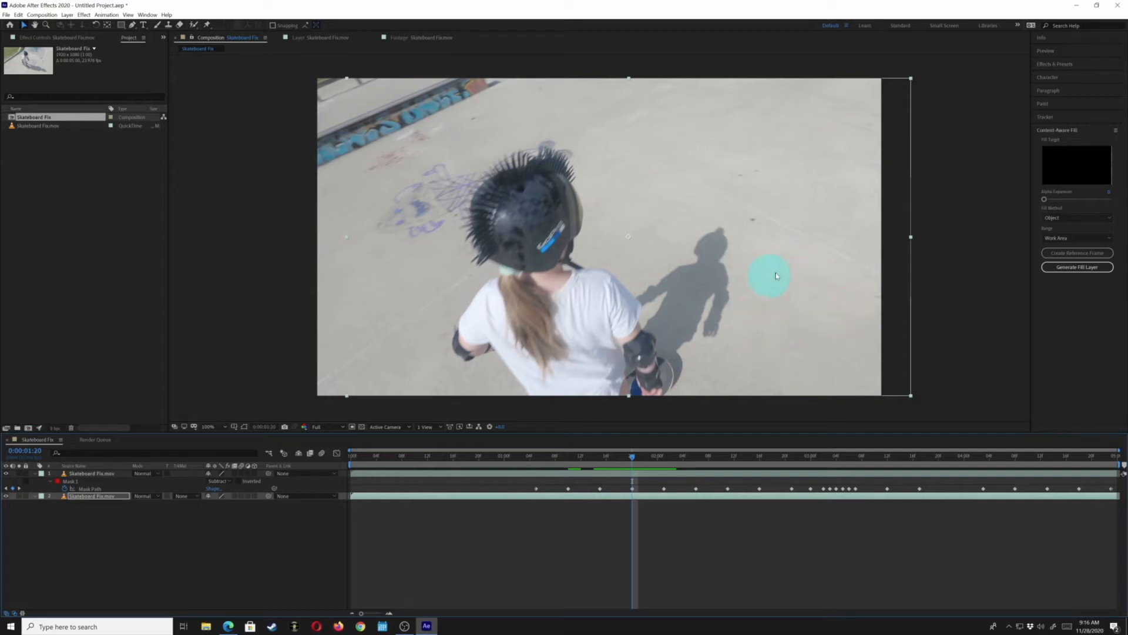
key("Page_Down")
key("Page_Down")
key("Page_Down")
key("Page_Down")
key("Page_Down")
key("Page_Down")
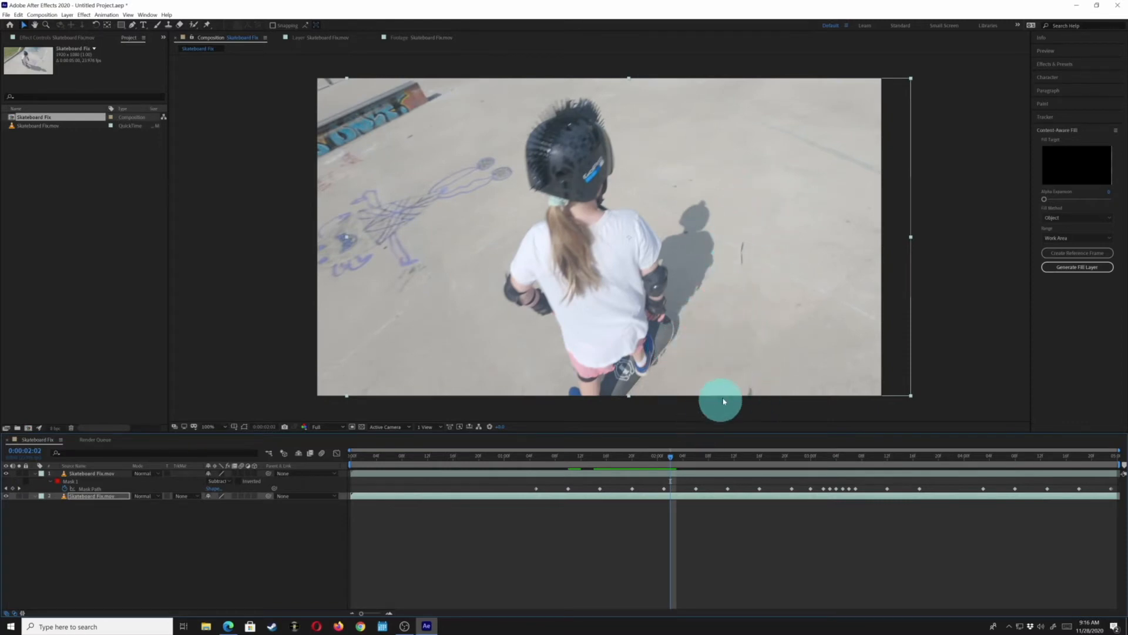
left_click(92, 476)
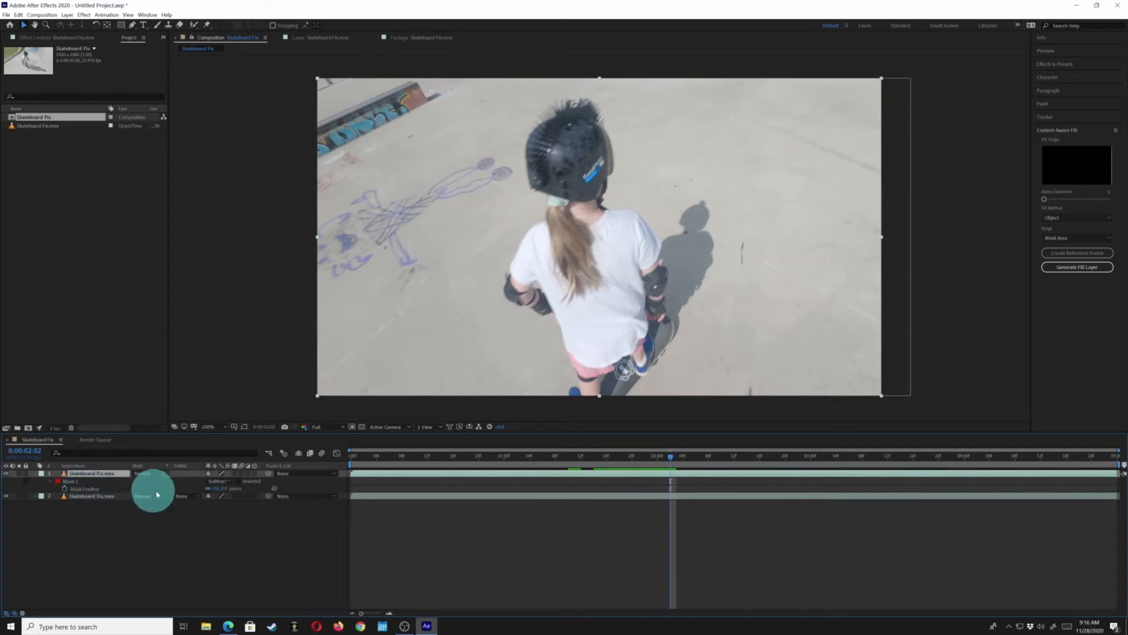
left_click(222, 489)
left_click_drag(222, 489, 256, 498)
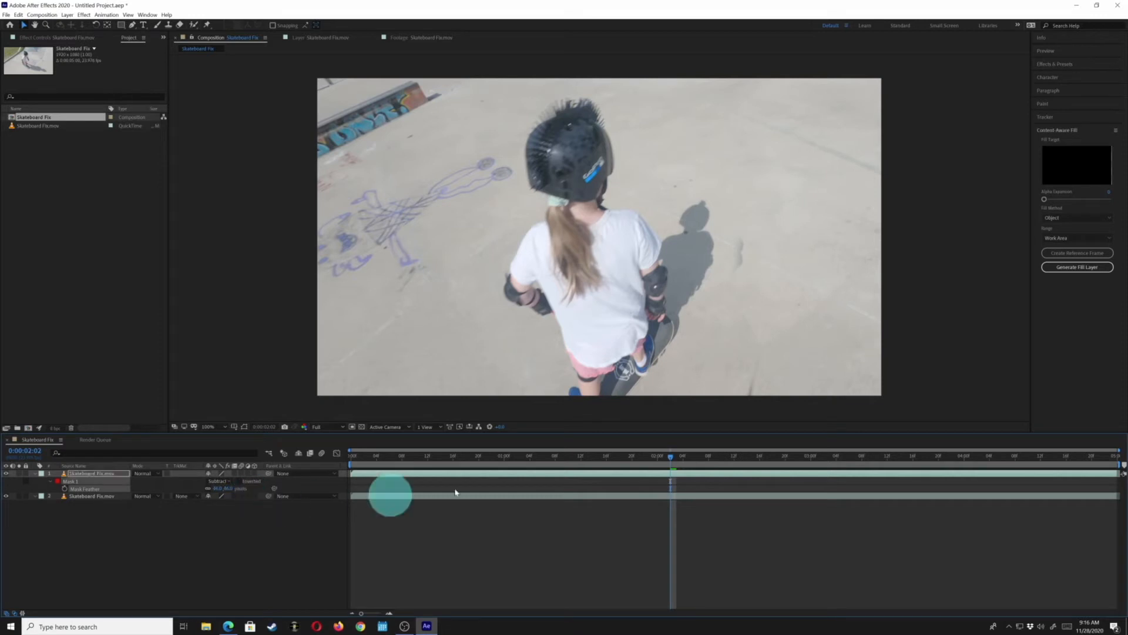
Step back to 0:00:01:16 and increase the mask expansion, temporarily hiding the bottom copy to check the mask
key("Page_Up")
key("Page_Up")
key("Page_Up")
key("Page_Up")
key("Page_Up")
key("Page_Up")
key("Page_Up")
key("Page_Up")
key("Page_Up")
key("Page_Up")
key("Page_Up")
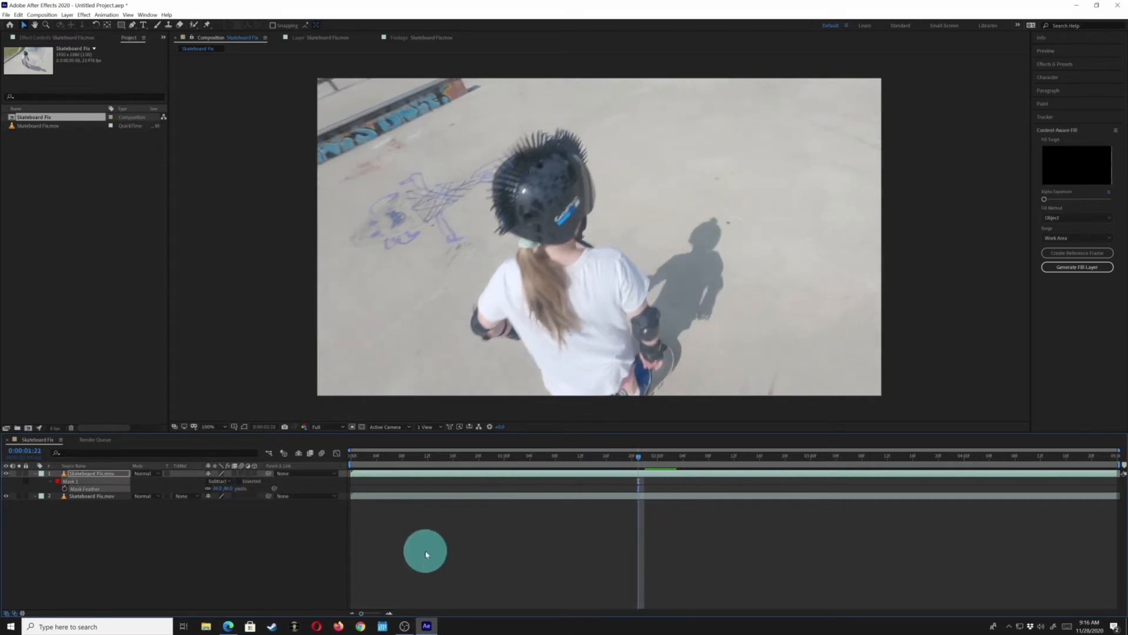
key("Page_Down")
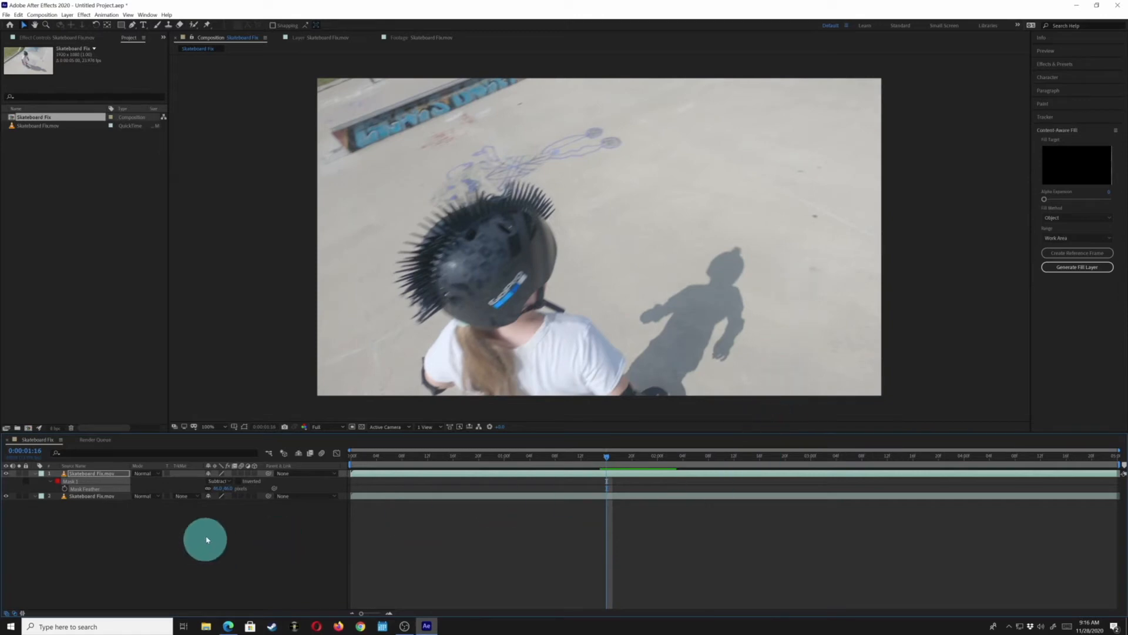
left_click(74, 477)
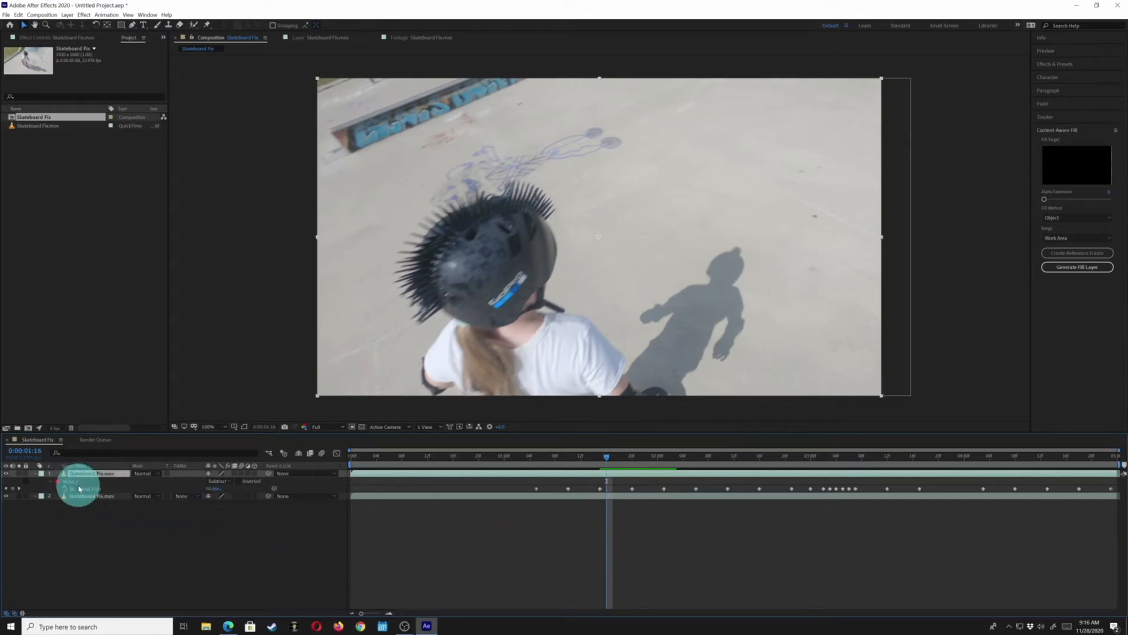
key("m")
key("m")
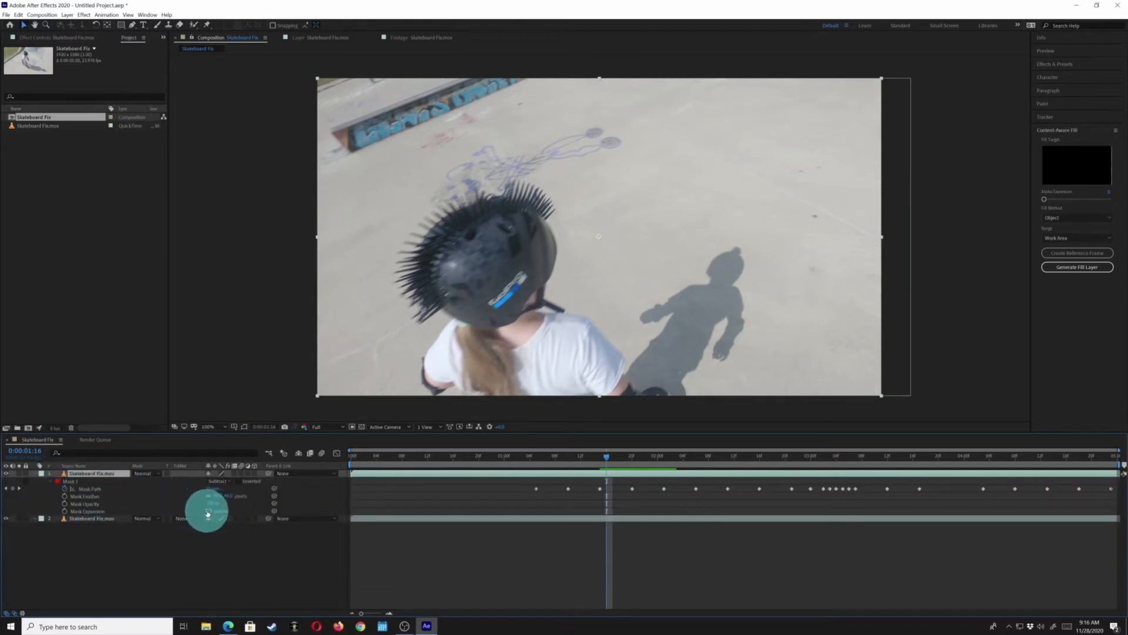
left_click(6, 518)
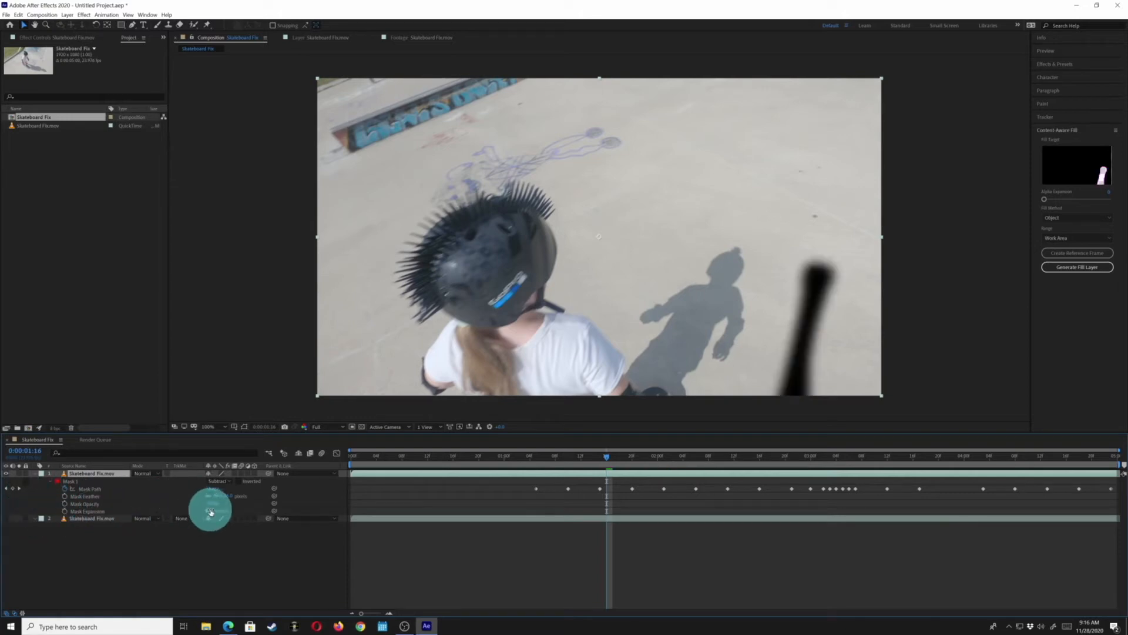
left_click_drag(209, 511, 222, 513)
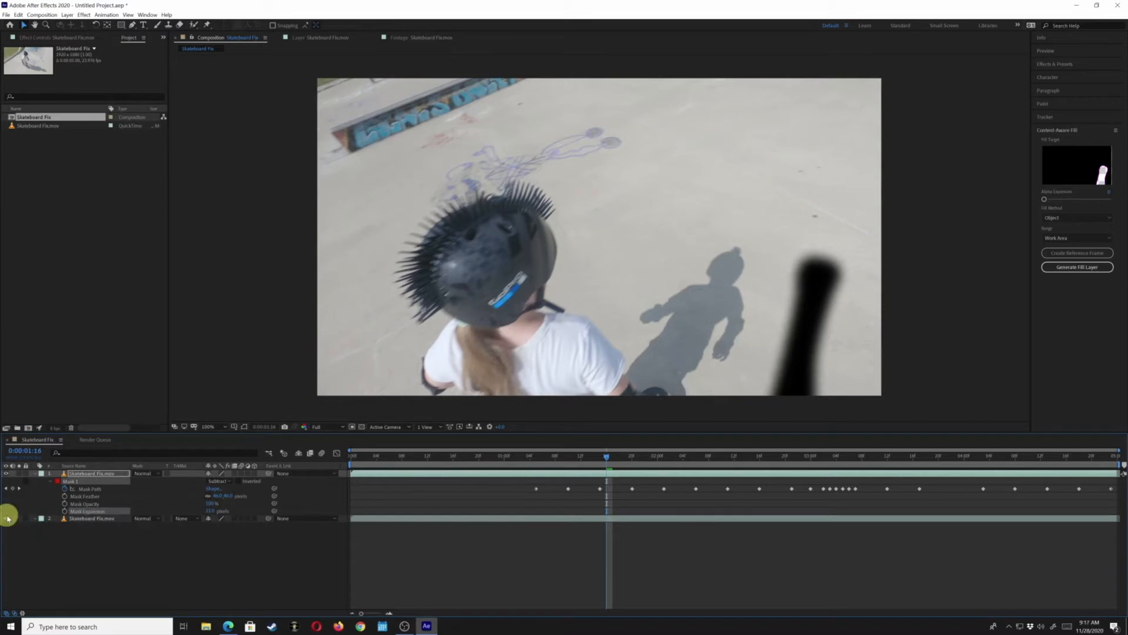
left_click(6, 517)
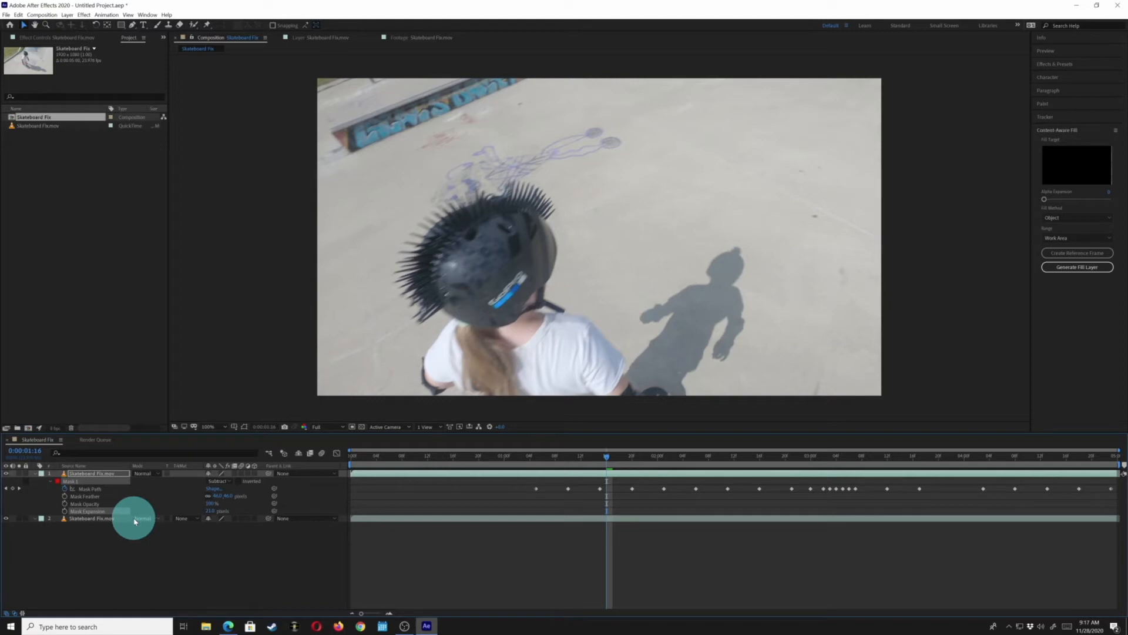
Delete the offset bottom copy of the clip layer
left_click(70, 481)
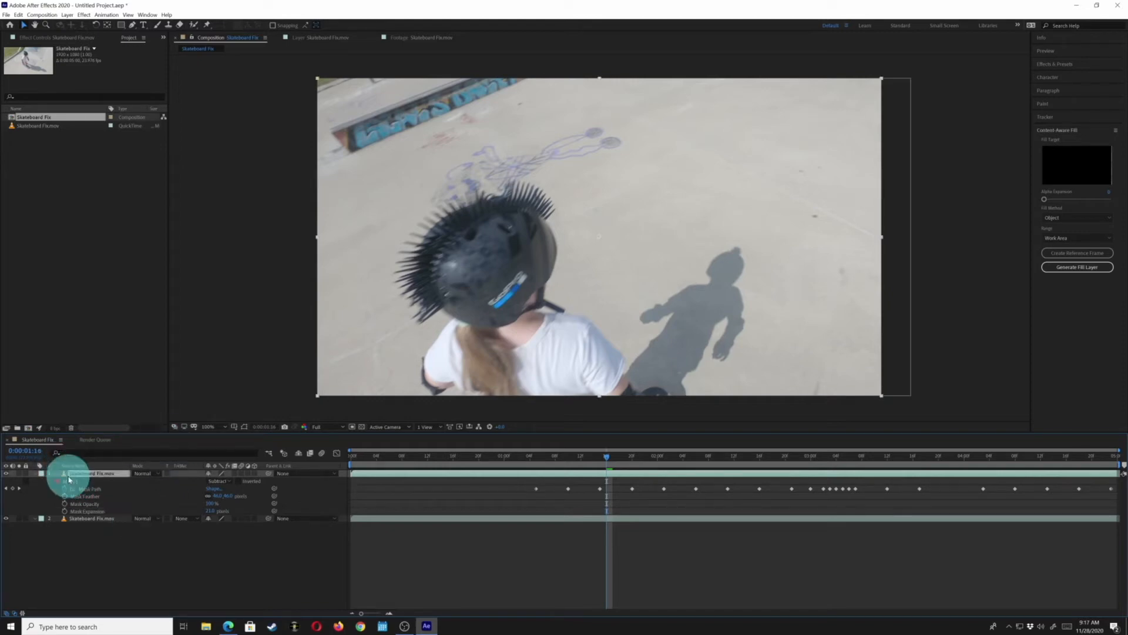
left_click(70, 519)
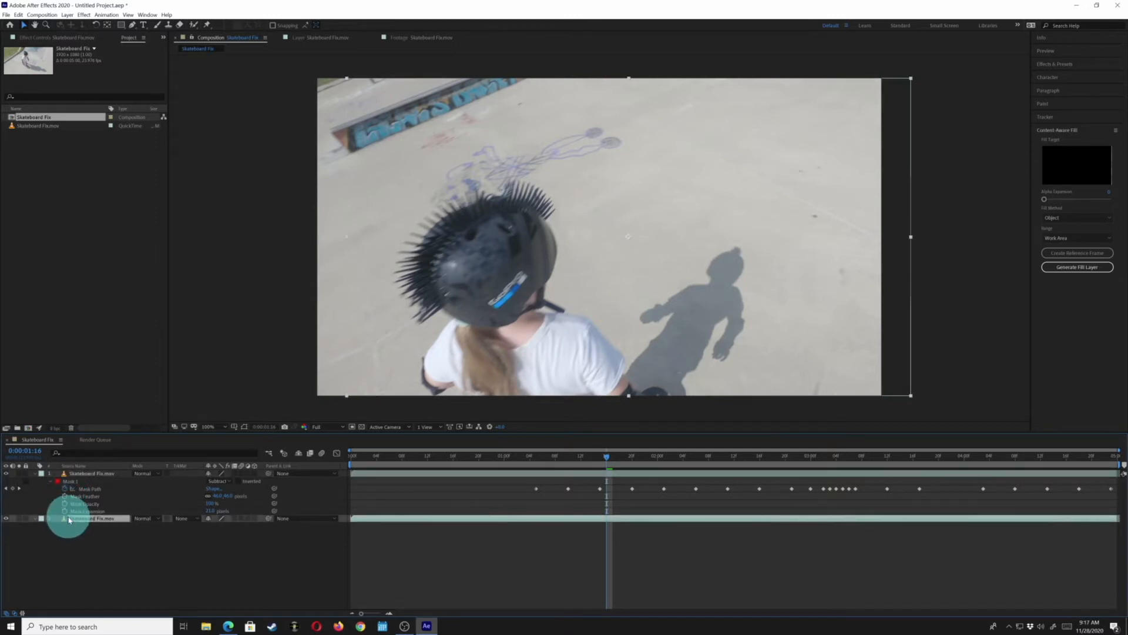
key("Delete")
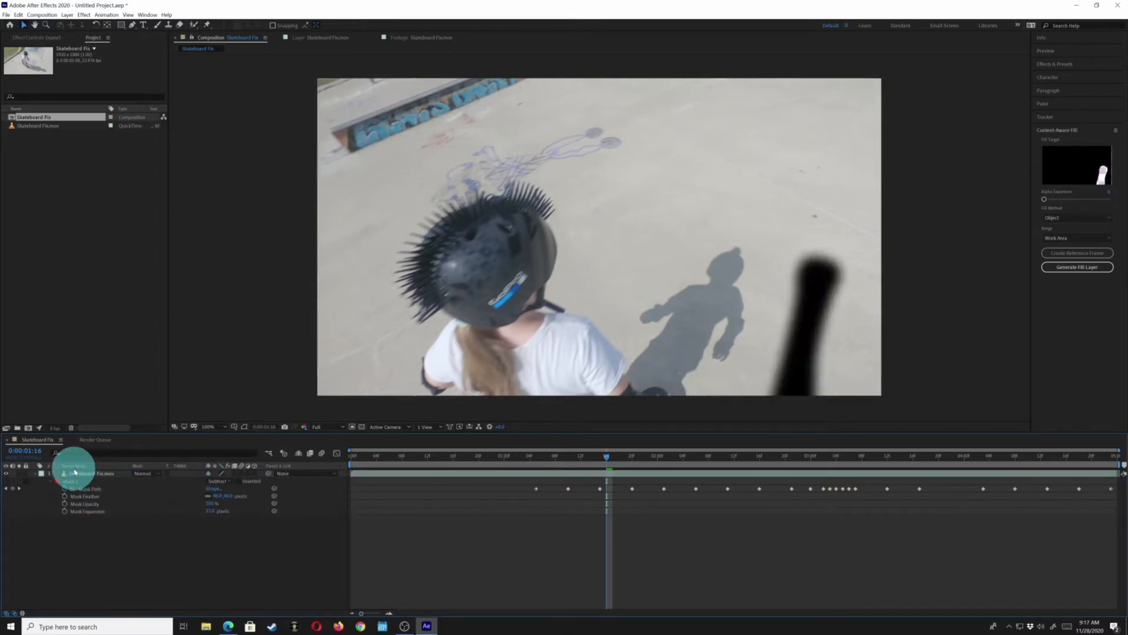
Set the top layer's mask expansion and mask feather to 0
left_click(75, 472)
left_click(211, 510)
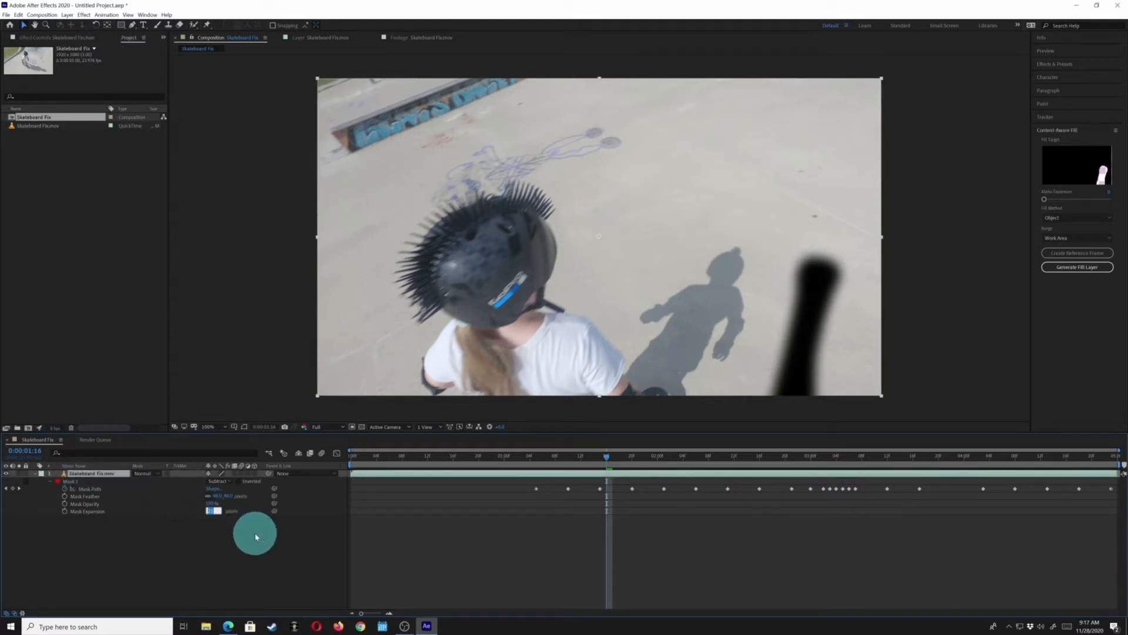
type("0")
key("Return")
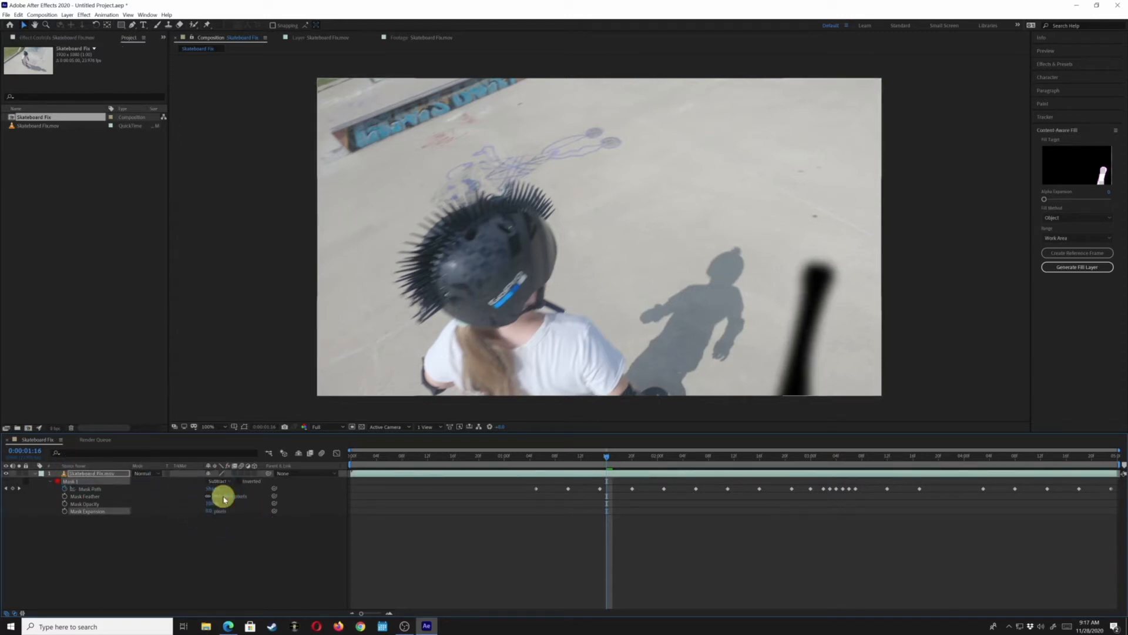
left_click(242, 517)
left_click(227, 495)
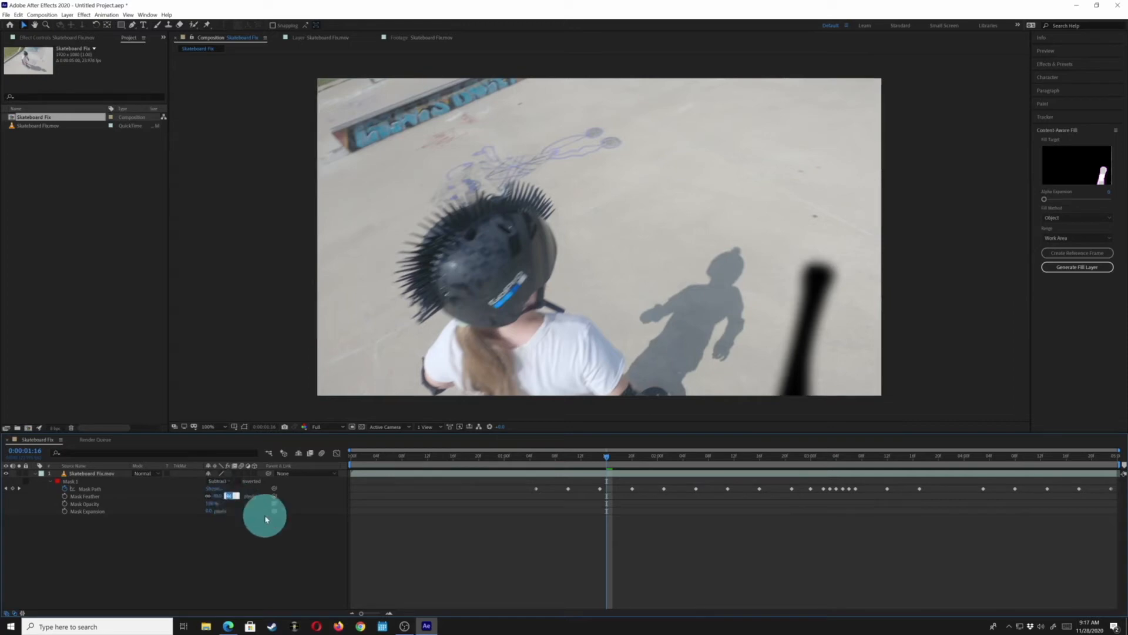
type("0")
key("Return")
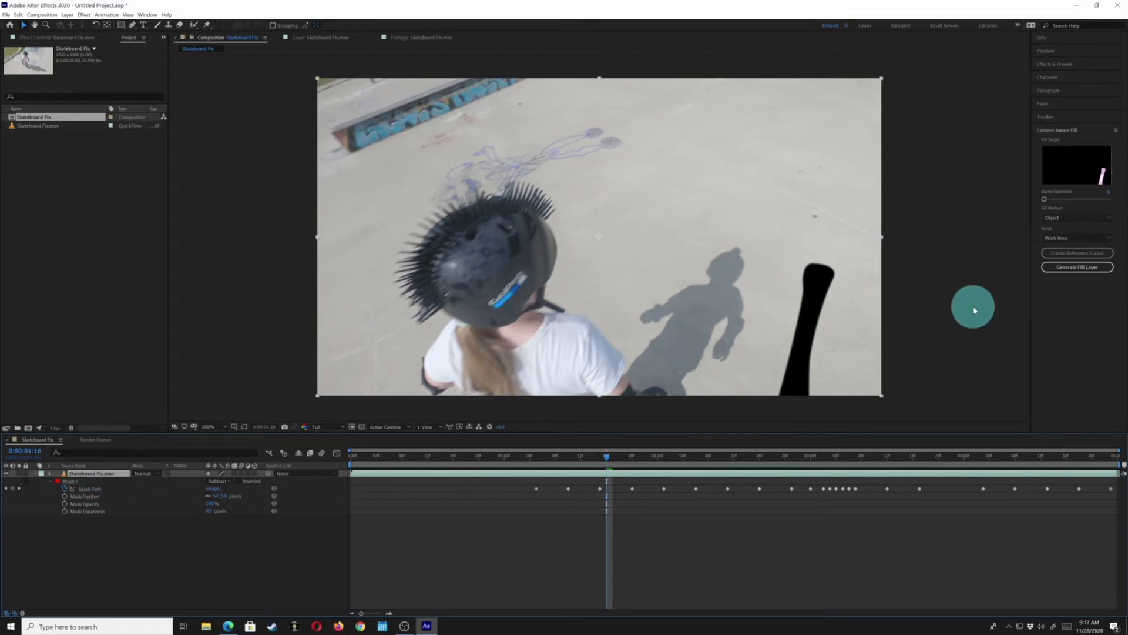
Set the Content-Aware Fill method to Object and start generating the fill layer
left_click(1094, 217)
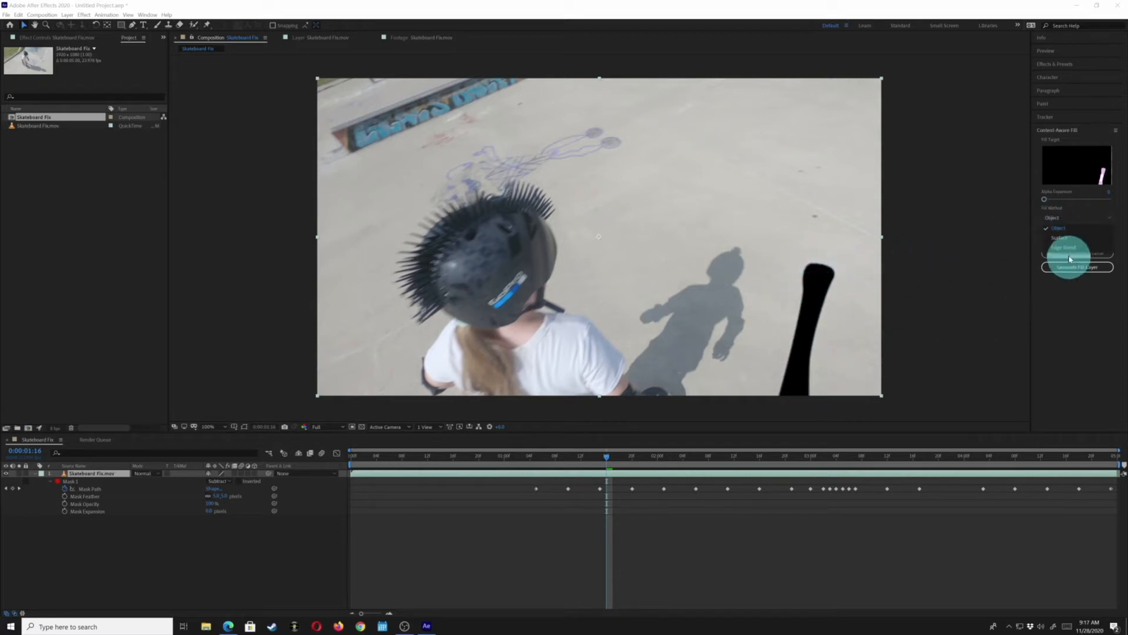
left_click(1066, 229)
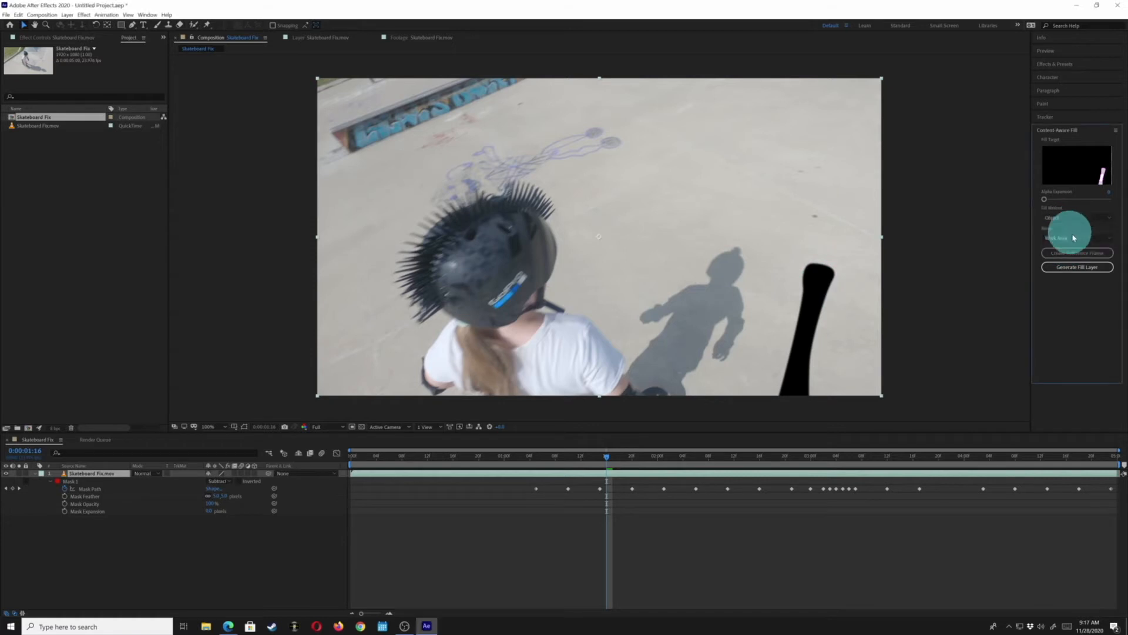
left_click(1078, 268)
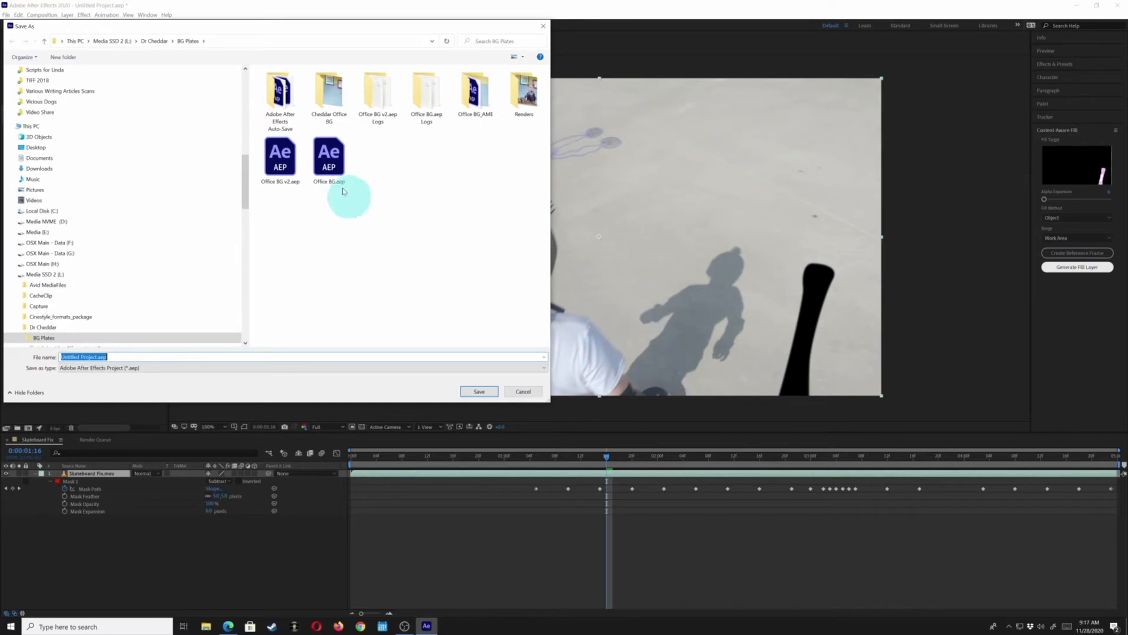
Save the project over Skateboard fix.aep in the Content Aware Fill folder on NVME 2
left_click(51, 206)
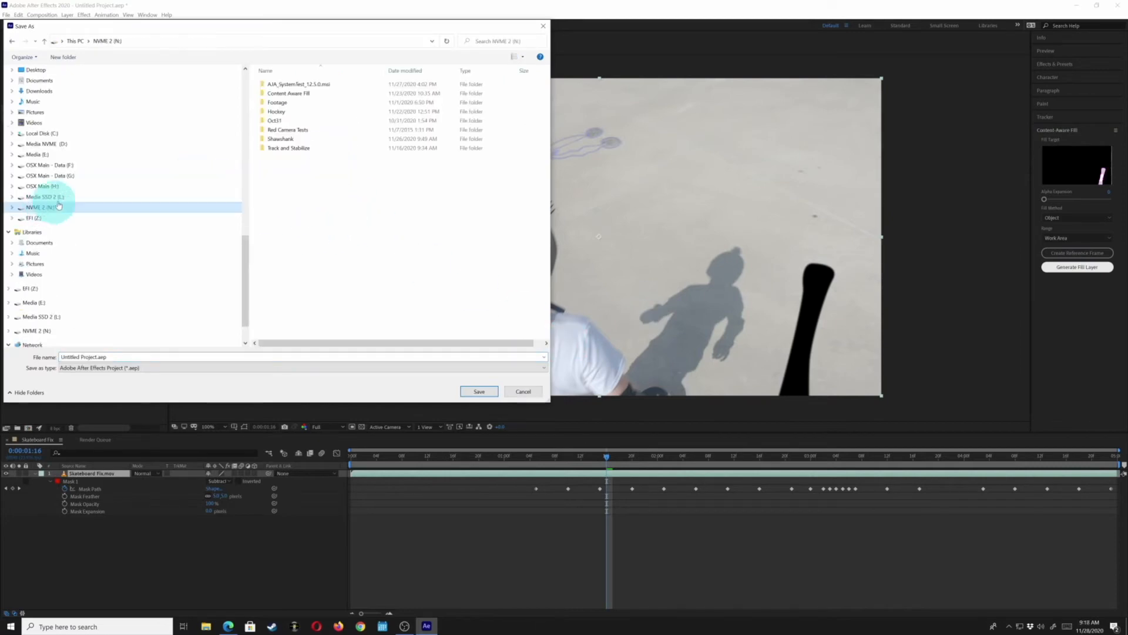
double_click(286, 94)
left_click(277, 102)
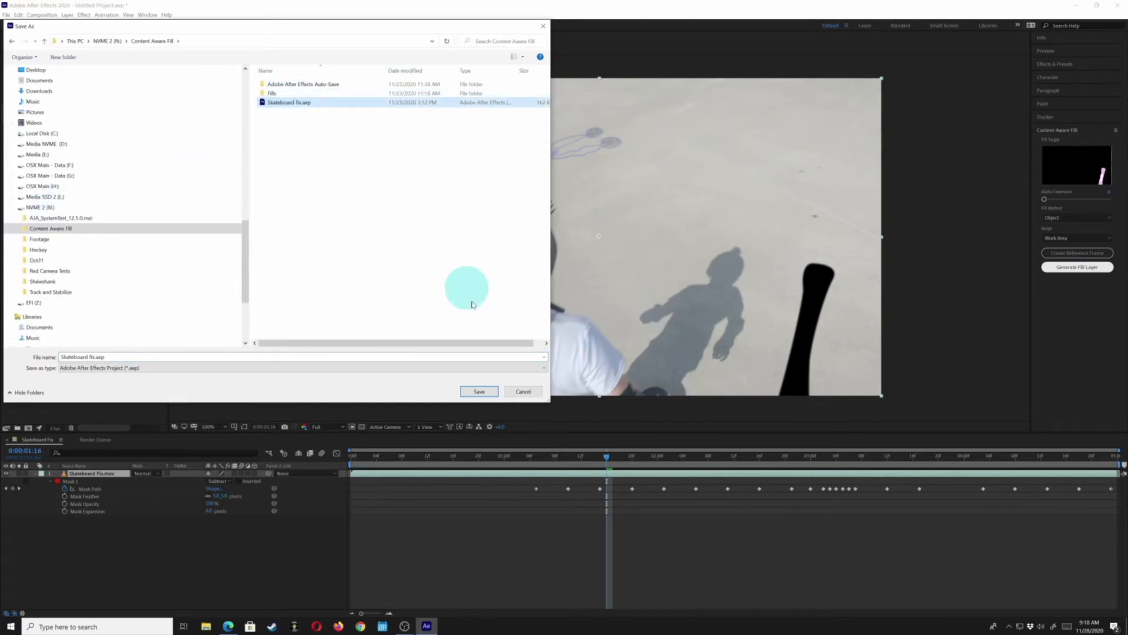
left_click(479, 391)
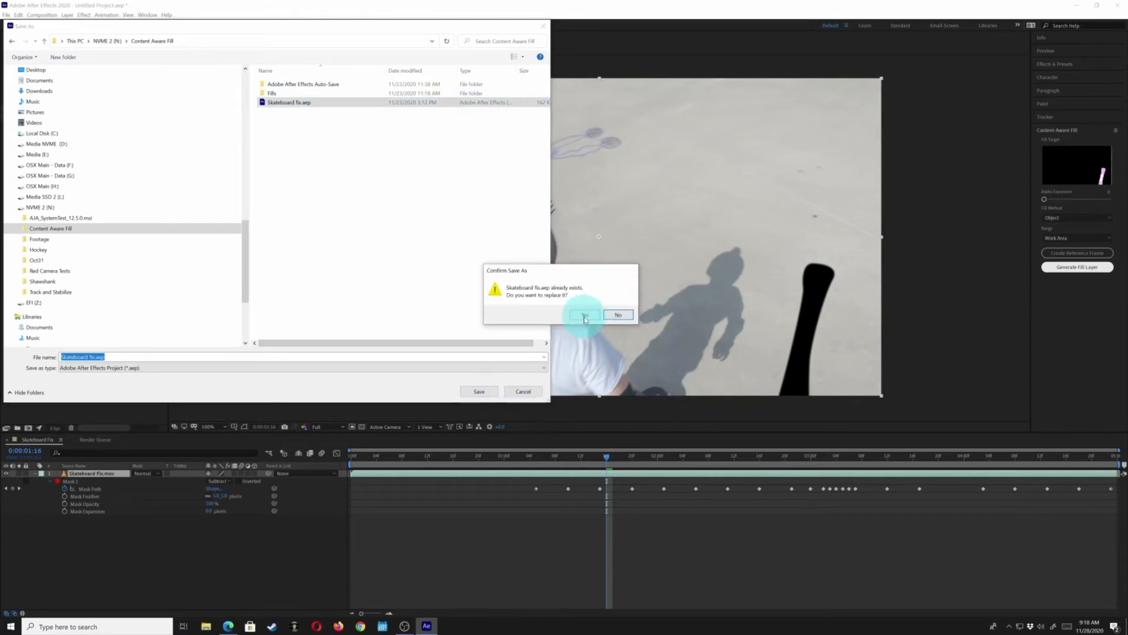
left_click(584, 316)
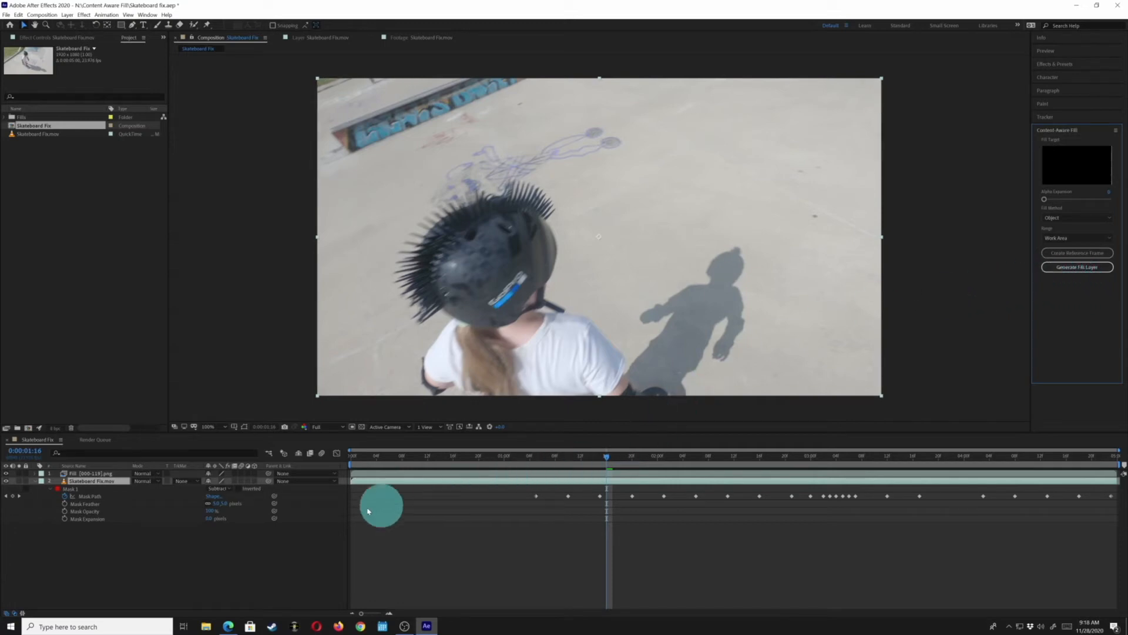
Select the generated fill layer and scrub back through the timeline to review the fill
left_click(80, 474)
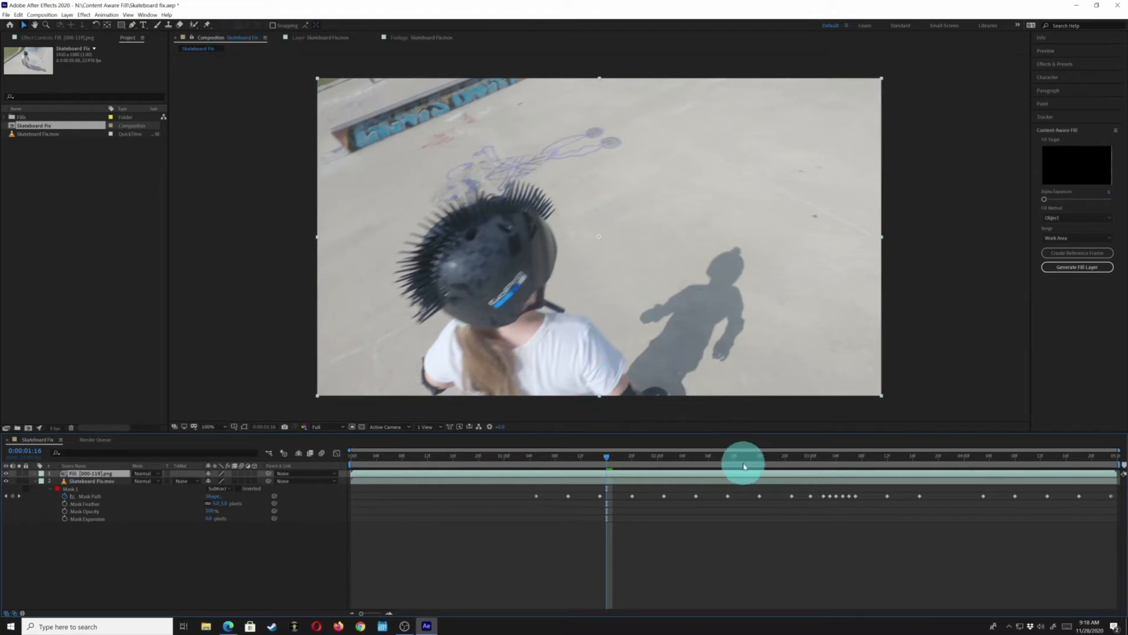
left_click_drag(744, 466, 574, 465)
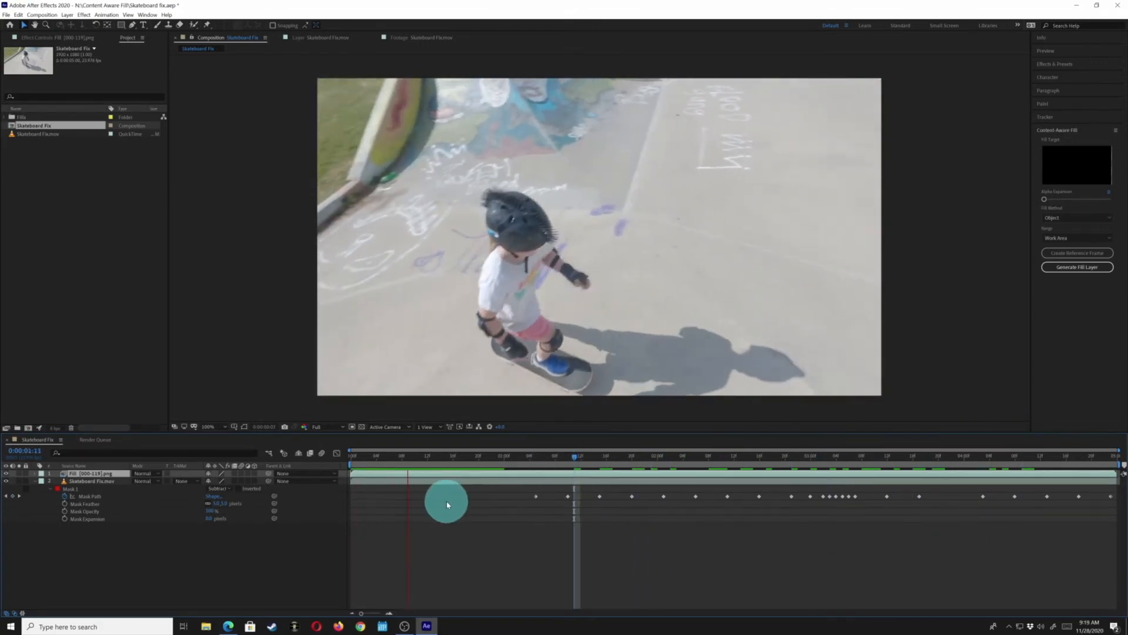
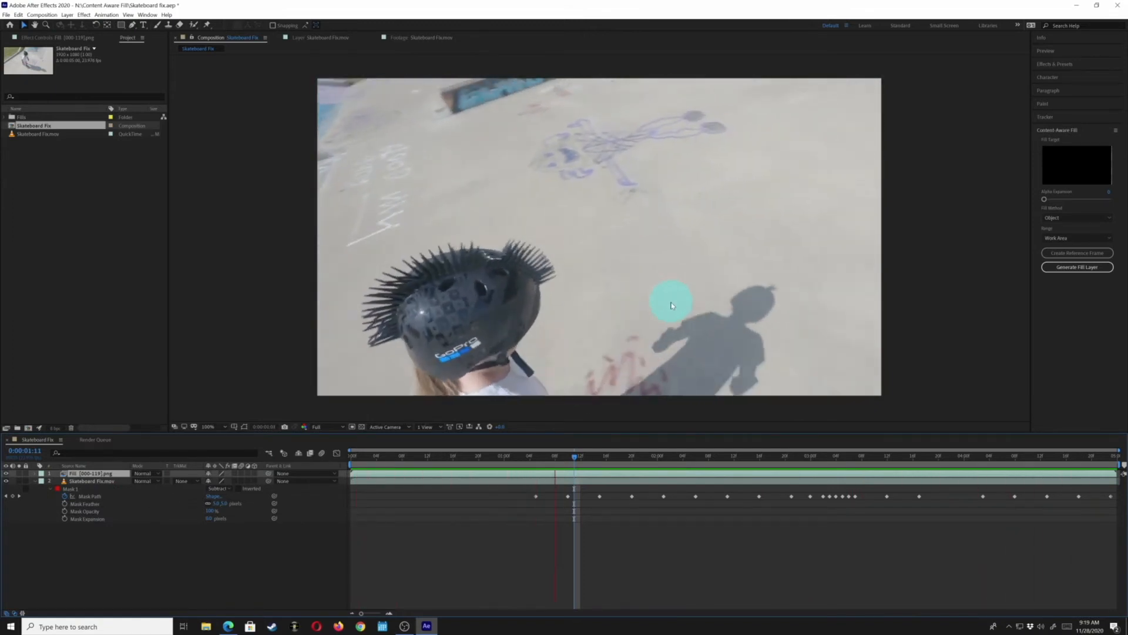
Step back and forth frame by frame through the clip to review the Object fill result
key("space")
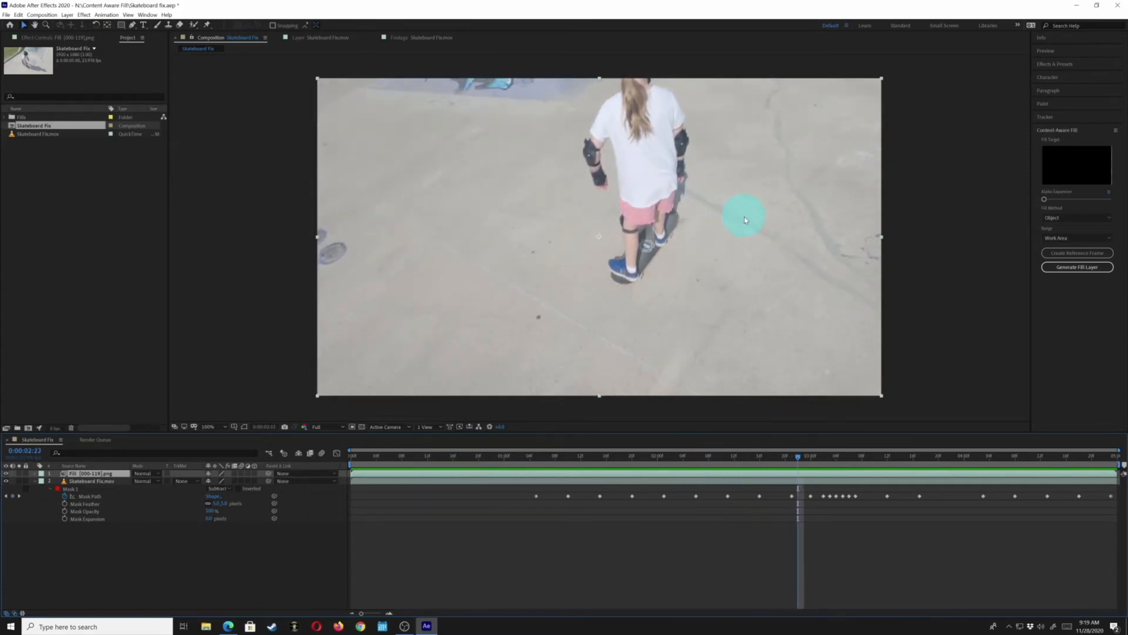
key("Page_Up")
key("Page_Up")
key("Page_Up")
key("Page_Up")
key("Page_Up")
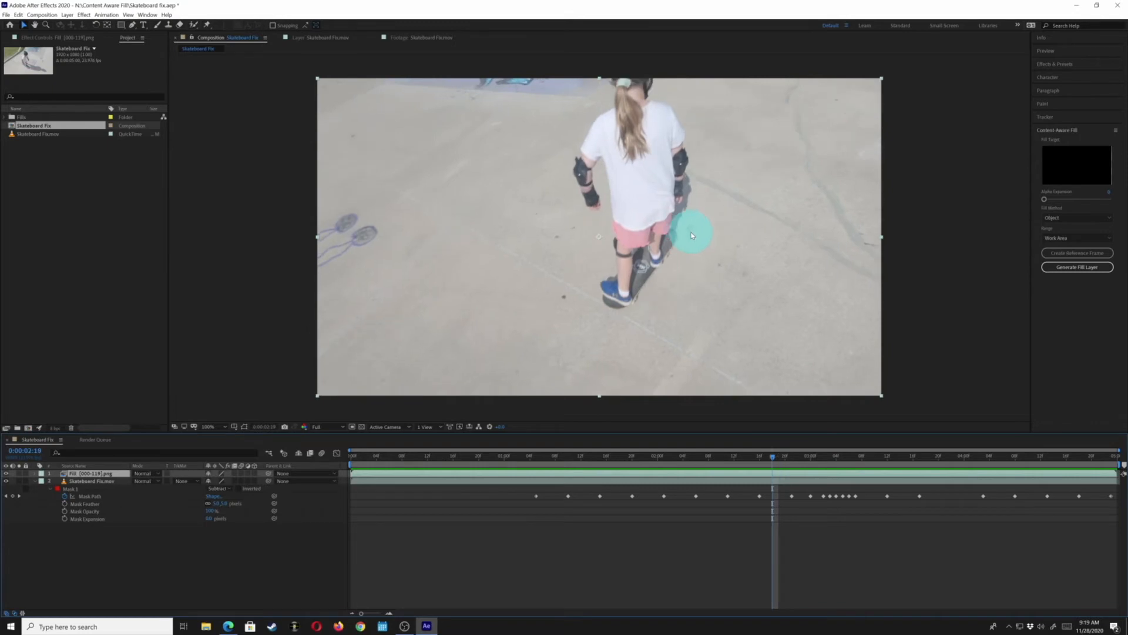
key("Page_Up")
key("Page_Up")
key("Page_Up")
key("Page_Up")
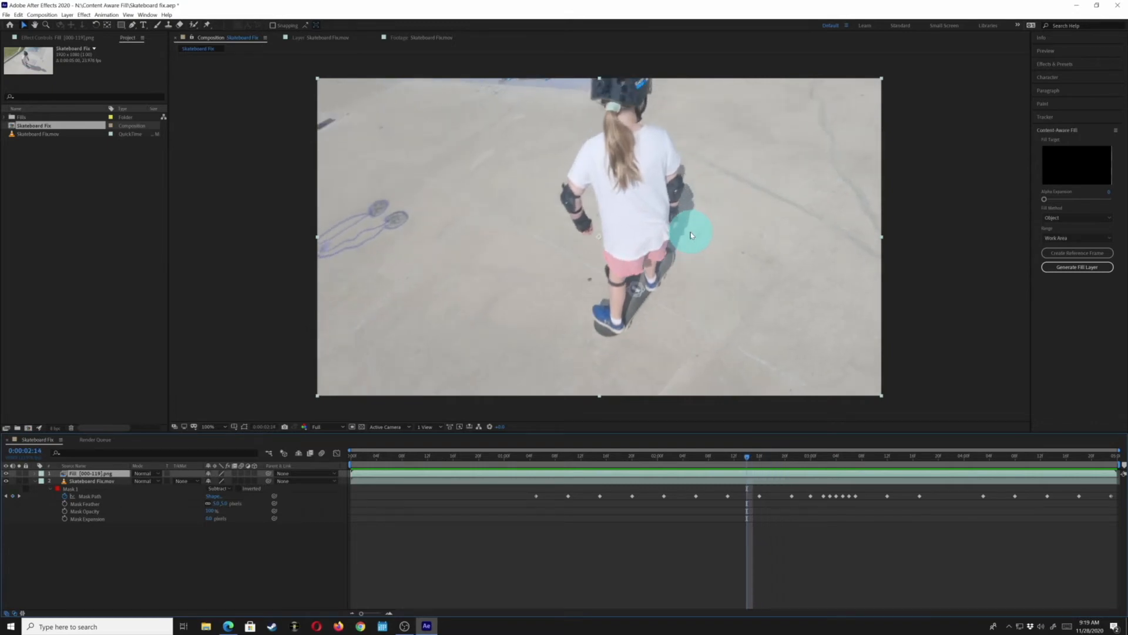
key("Page_Down")
key("Page_Down")
key("Page_Down")
key("Page_Down")
key("Page_Down")
key("Page_Down")
key("Page_Down")
key("Page_Down")
key("Page_Down")
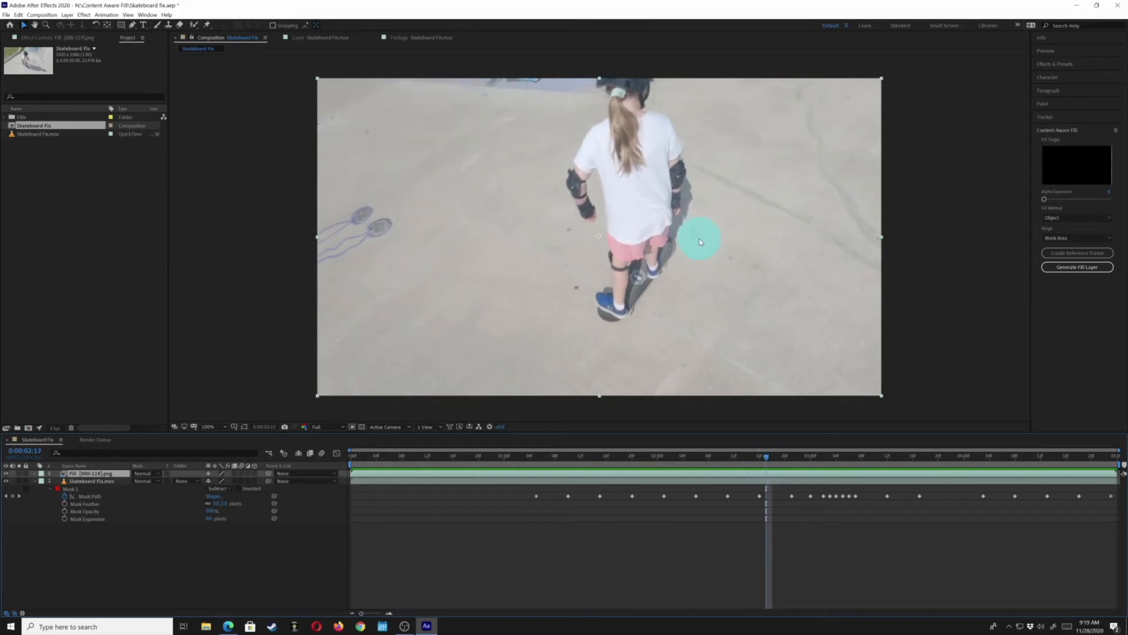
key("Page_Down")
key("Page_Down")
key("Page_Down")
key("Page_Down")
key("Page_Down")
key("Page_Down")
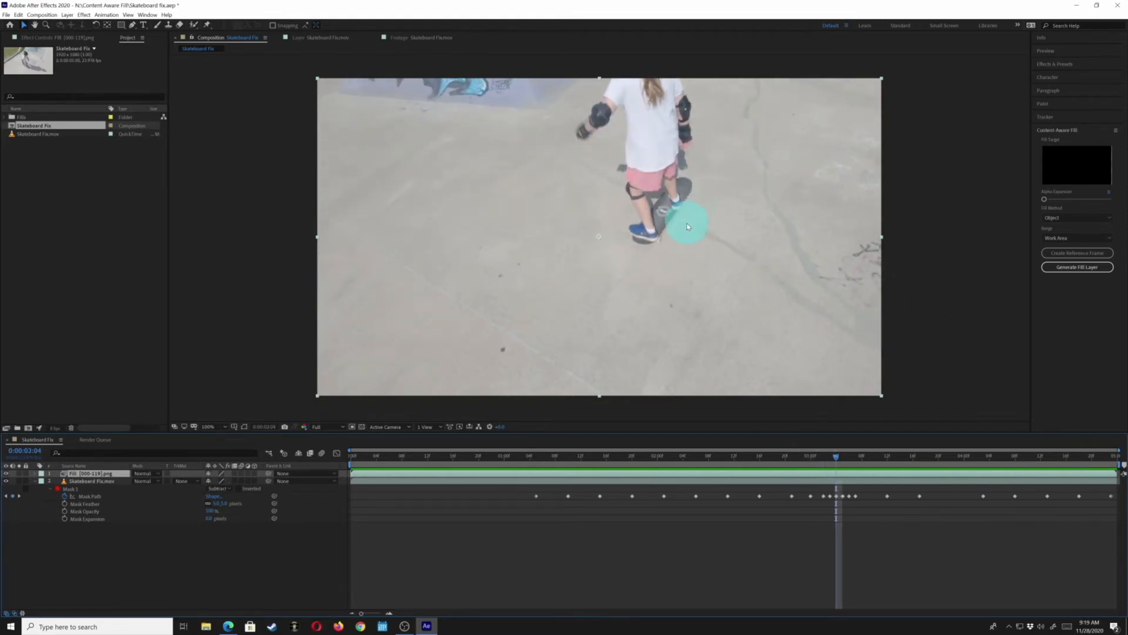
key("Page_Down")
key("Page_Down")
key("Page_Down")
key("Page_Down")
key("Page_Down")
key("Page_Down")
key("Page_Down")
key("Page_Down")
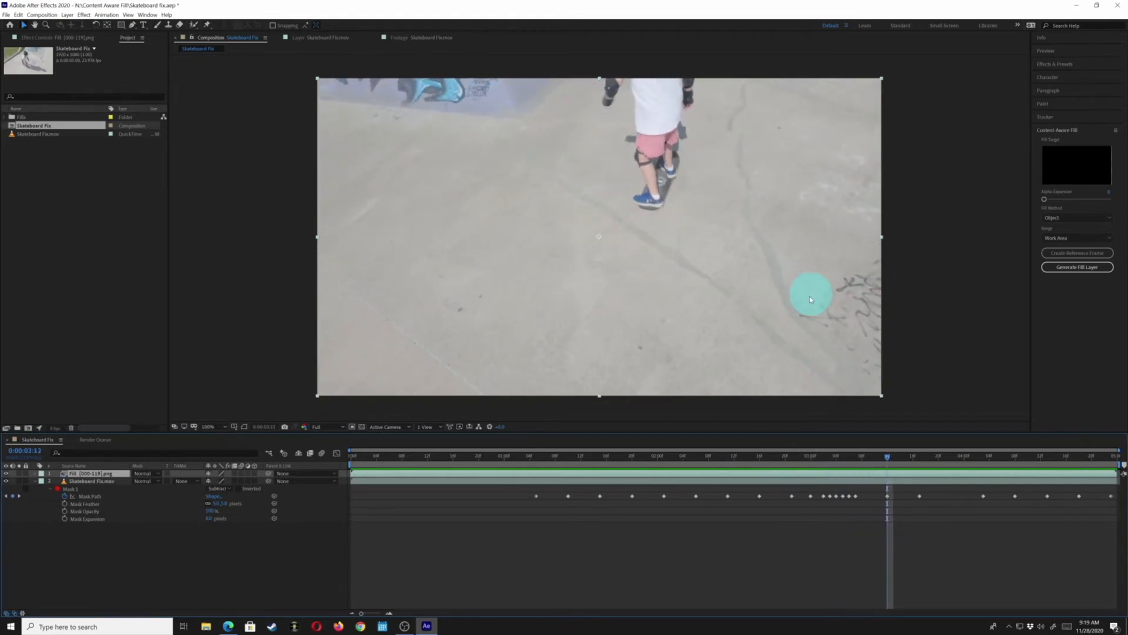
key("Page_Down")
key("Page_Down")
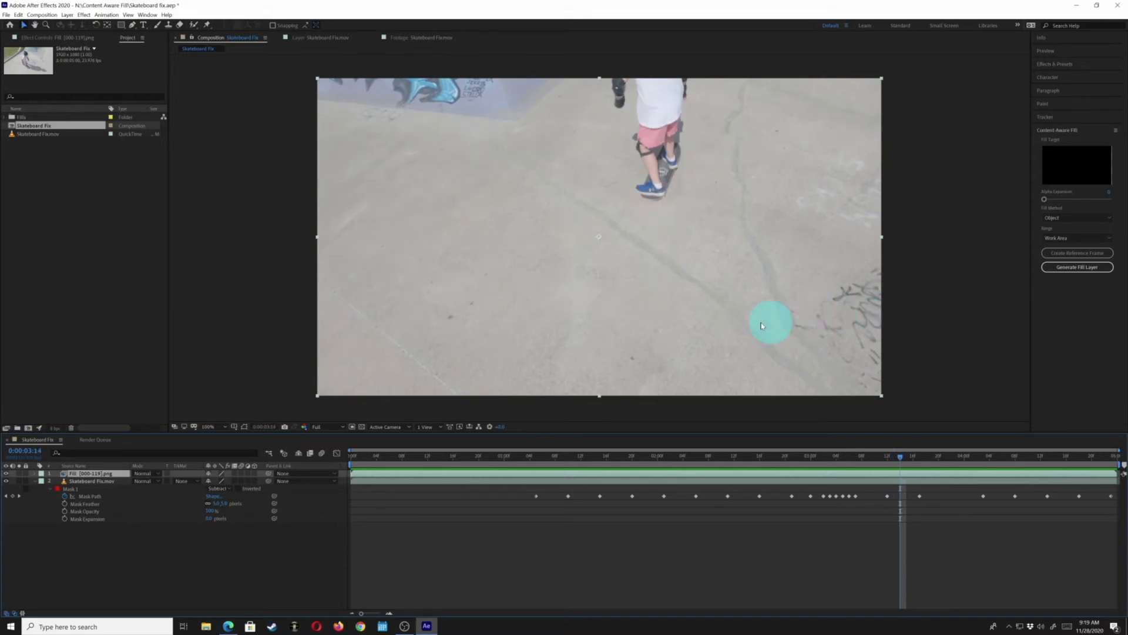
Set the Content-Aware Fill method to Surface and generate a new fill layer
left_click(1084, 239)
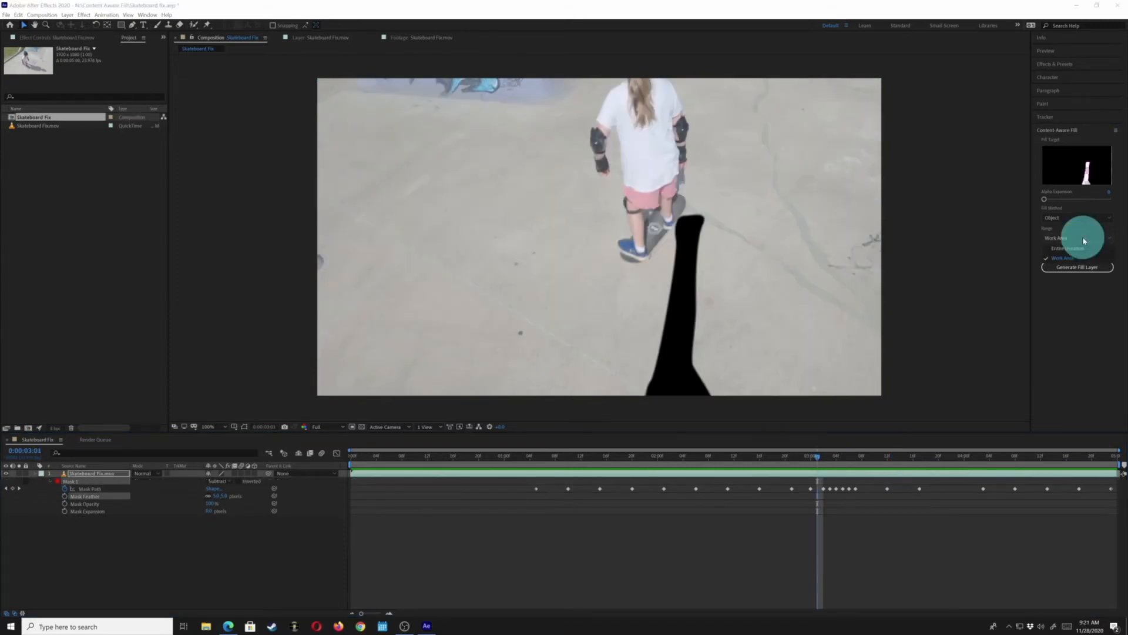
left_click(1084, 239)
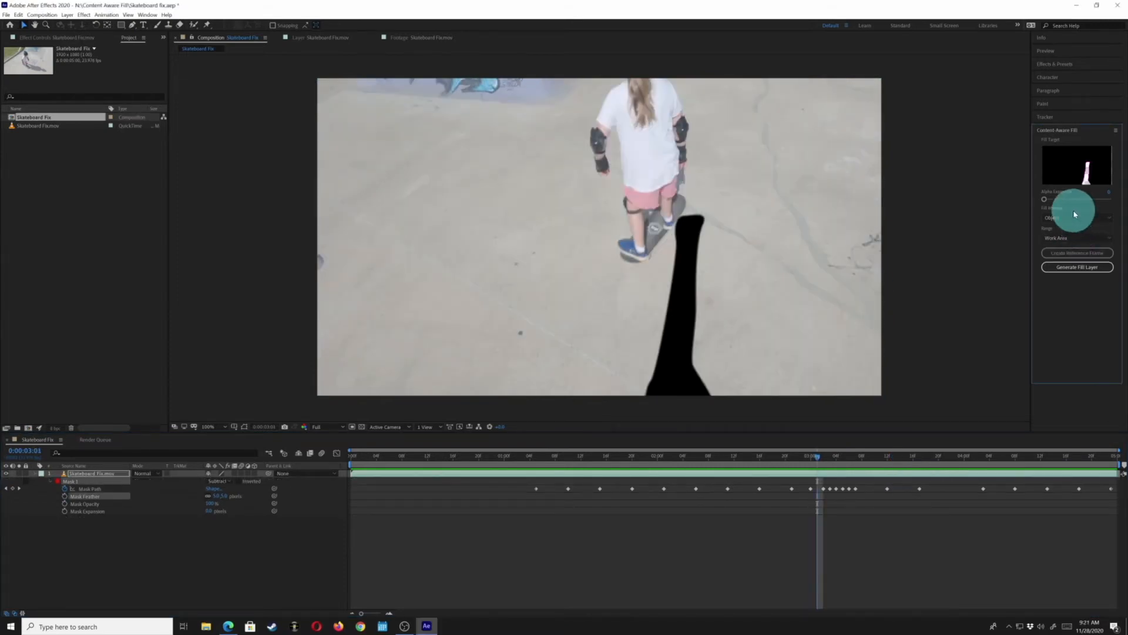
left_click(1074, 219)
left_click(1068, 238)
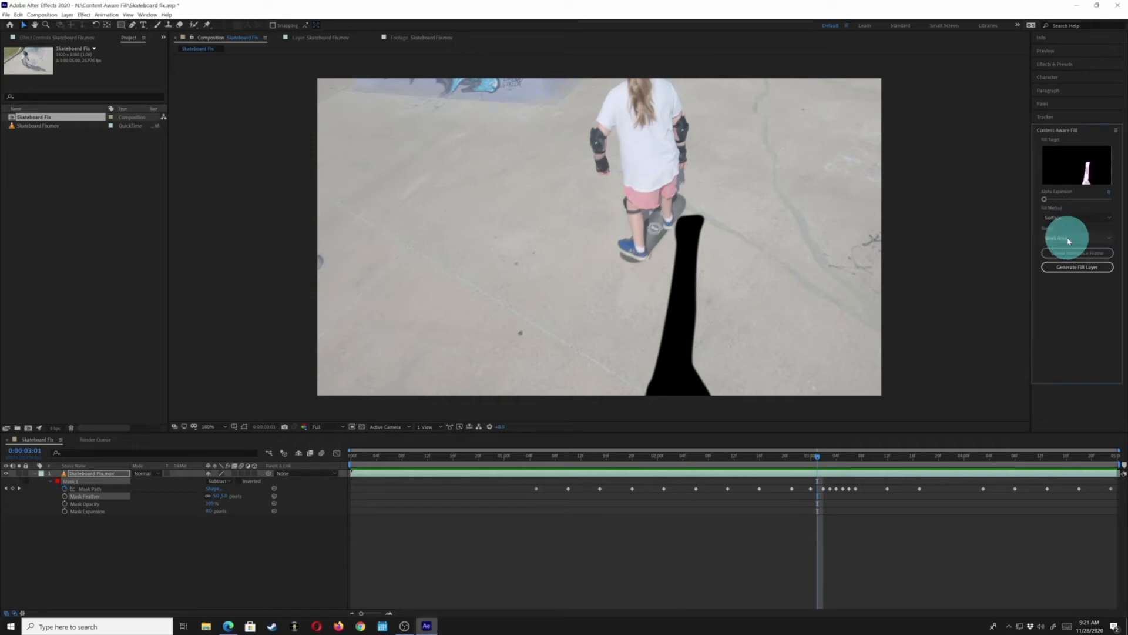
left_click(1070, 271)
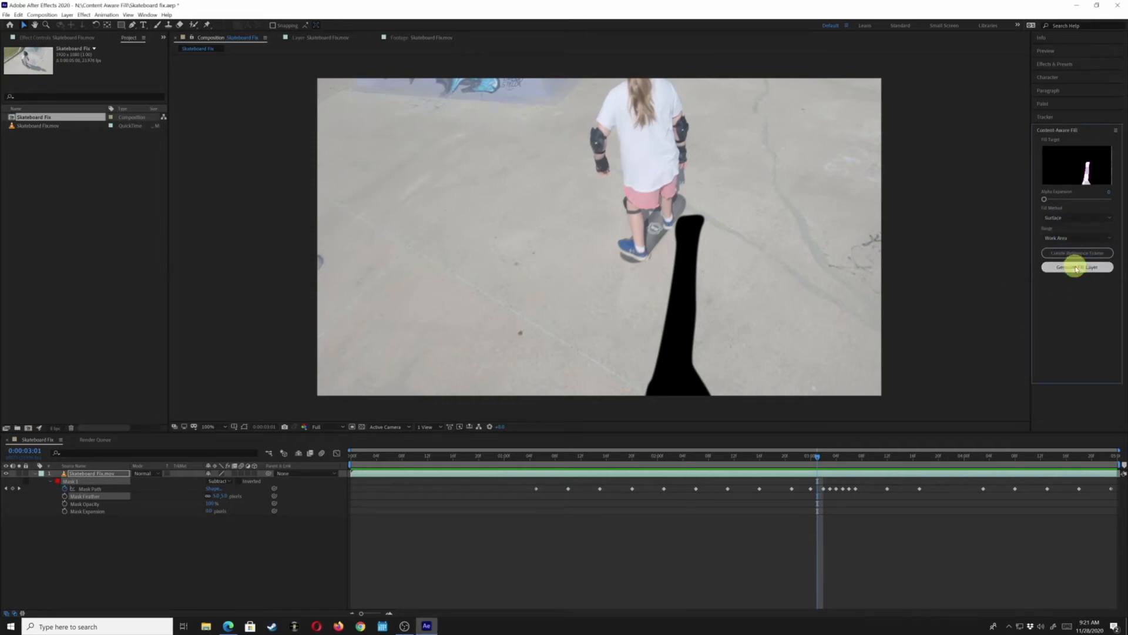
left_click(1077, 268)
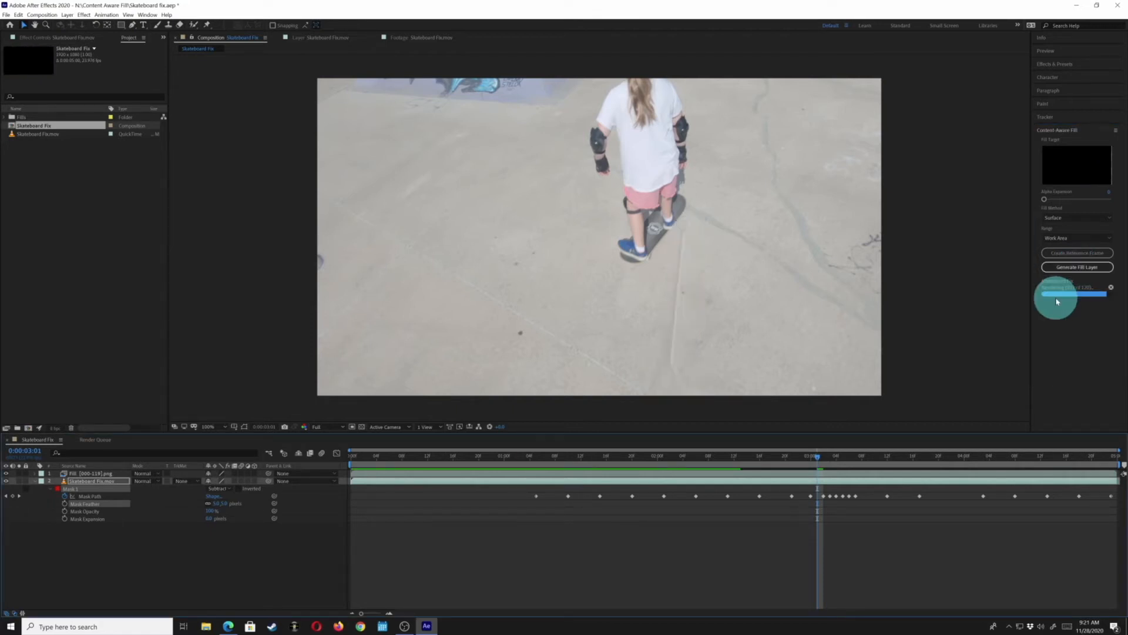
Preview the Surface fill, then select the generated fill layer and delete it
key("space")
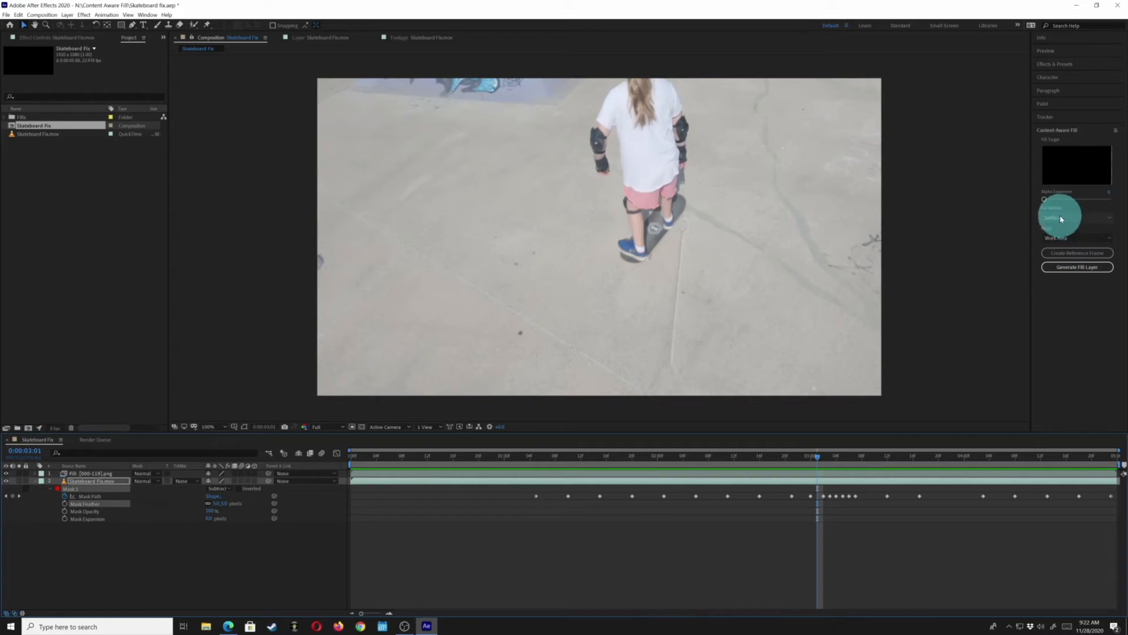
left_click(72, 474)
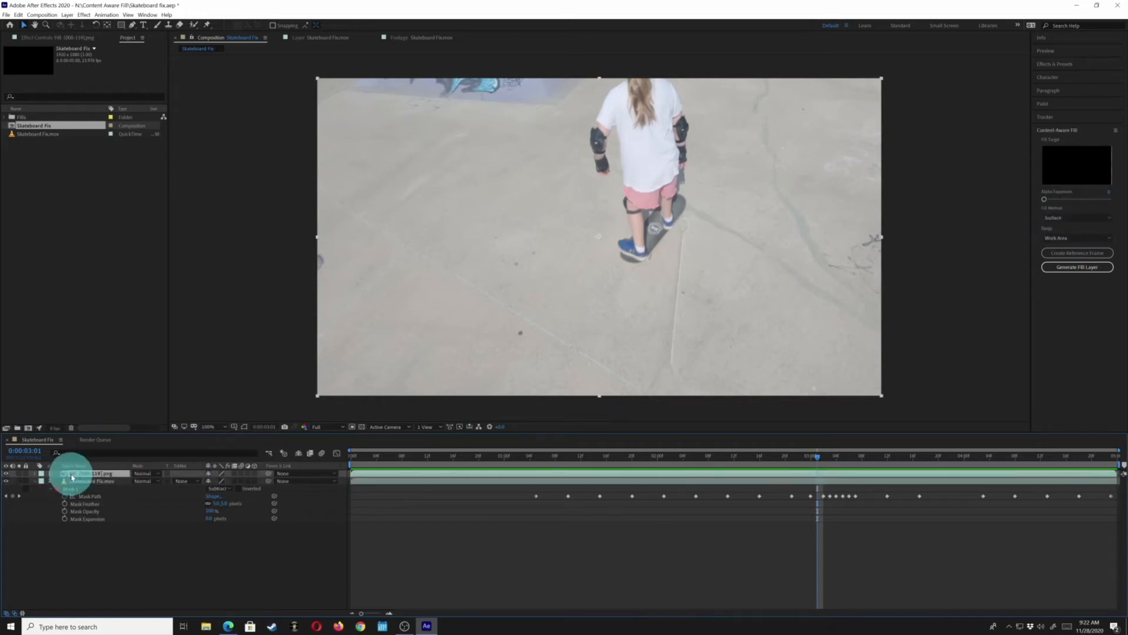
key("Delete")
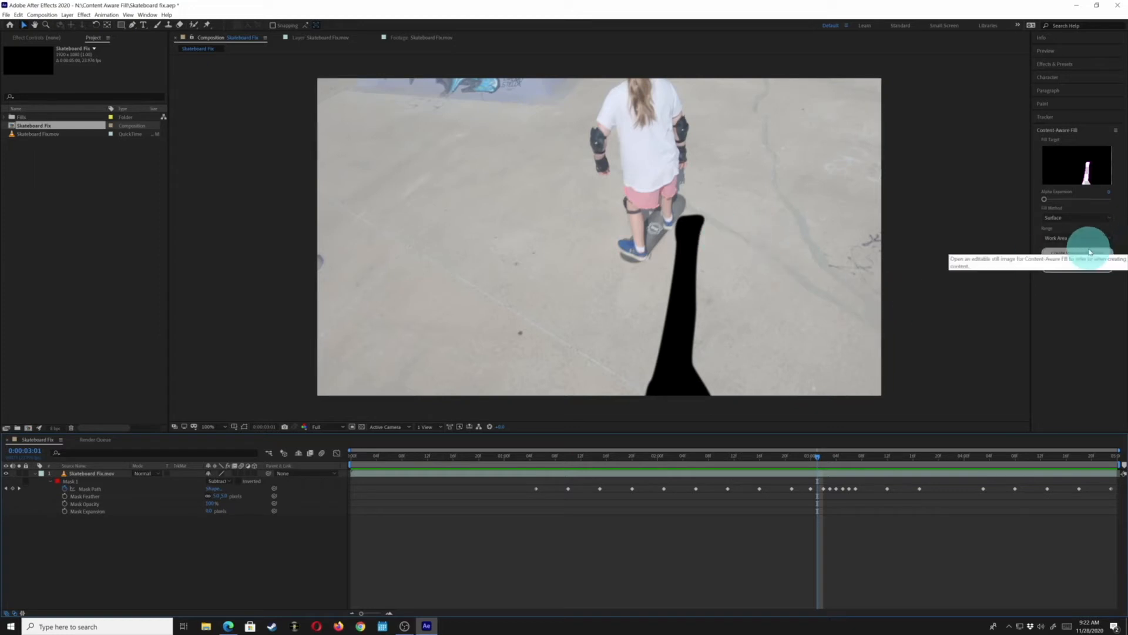
Set the Content-Aware Fill method to Edge Blend and generate a new fill layer
left_click(1088, 218)
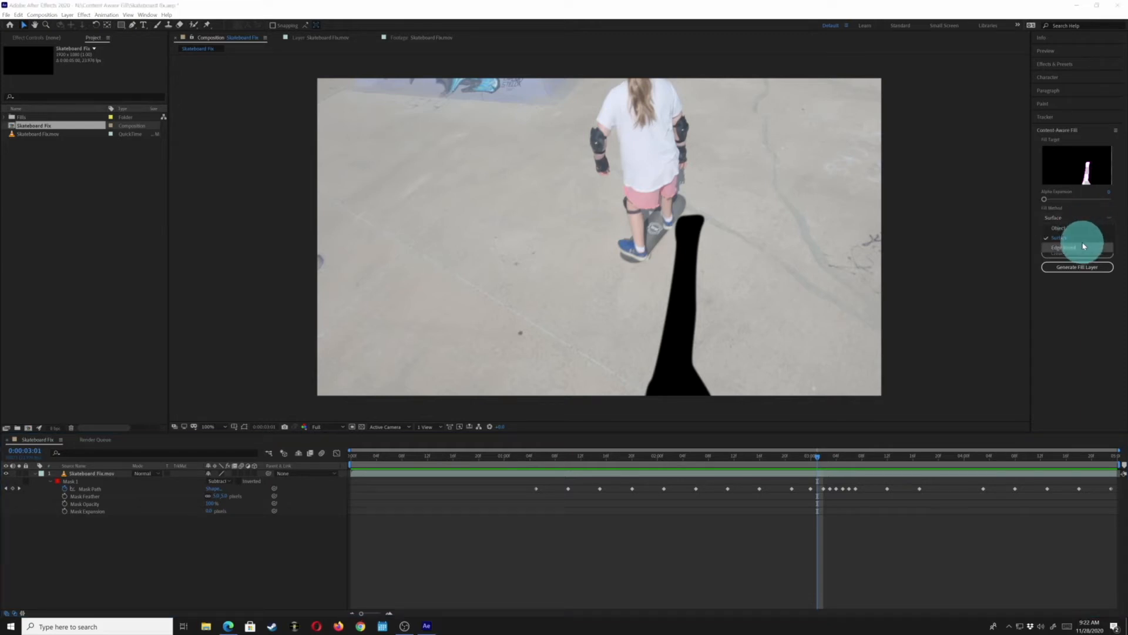
left_click(1084, 247)
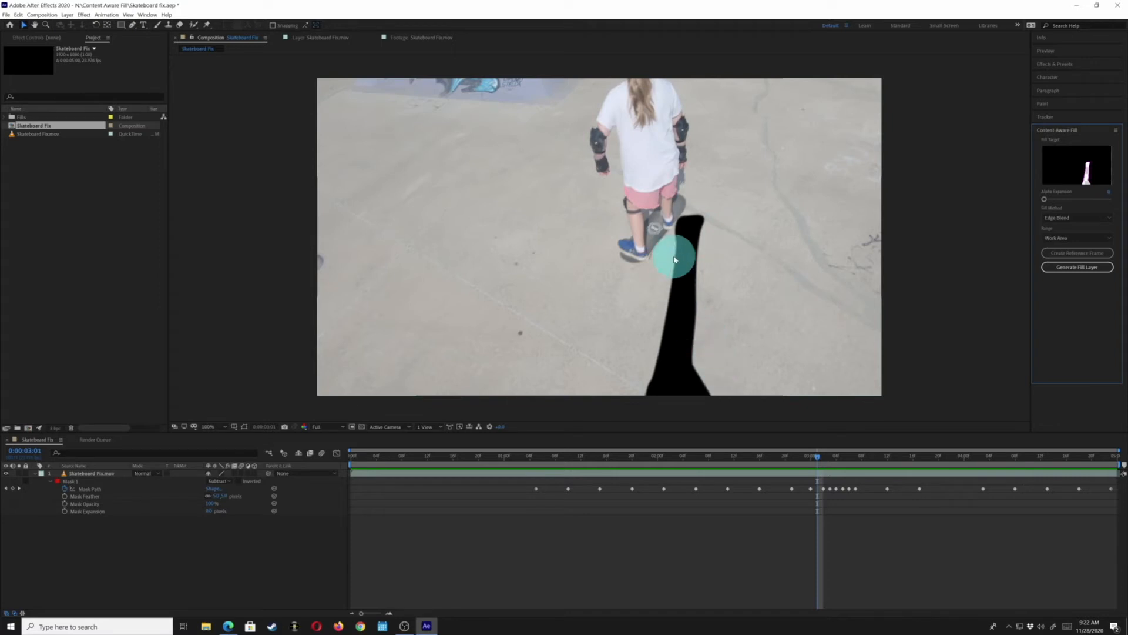
left_click(1084, 268)
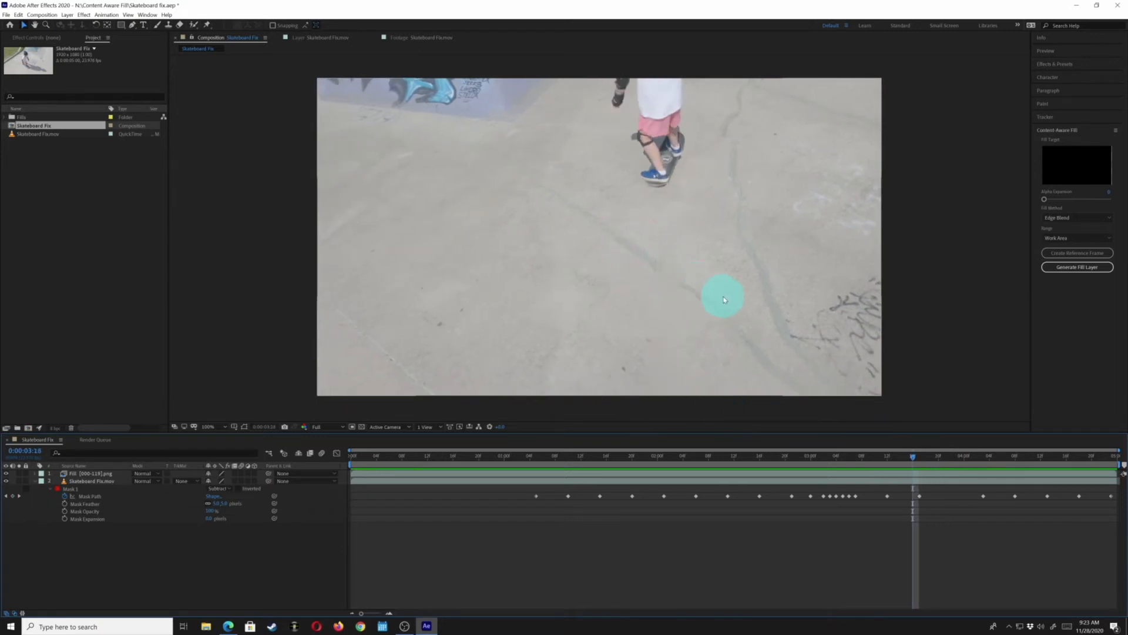
Step back one frame and hide the Edge Blend fill layer
key("Page_Up")
left_click(85, 489)
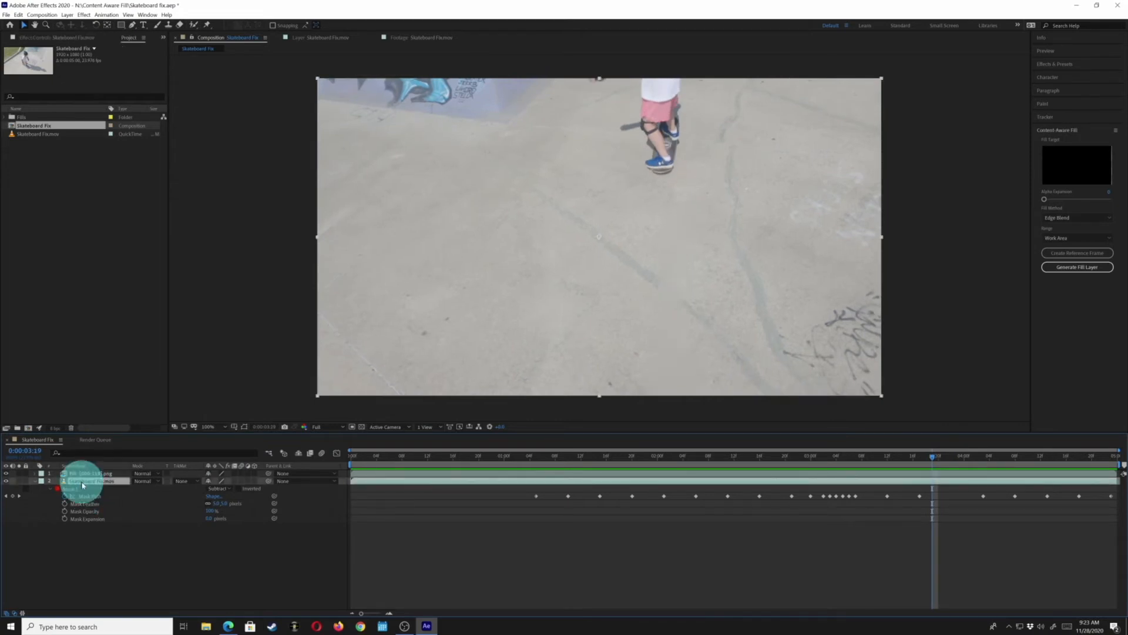
left_click(7, 474)
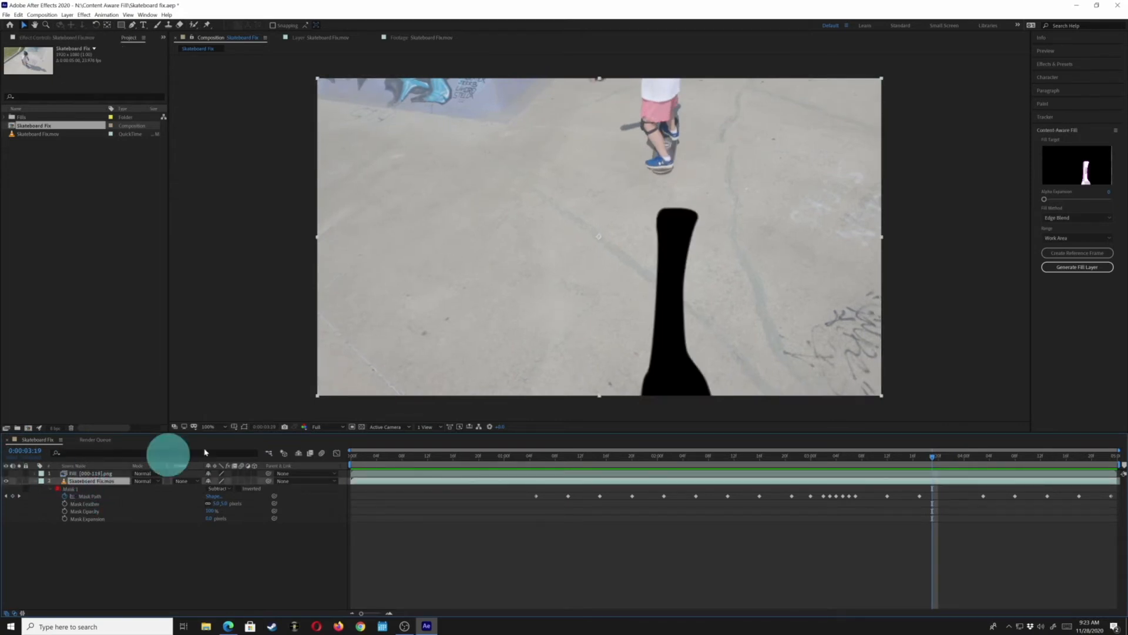
Set the Content-Aware Fill method back to Object and generate another fill layer
left_click(1081, 268)
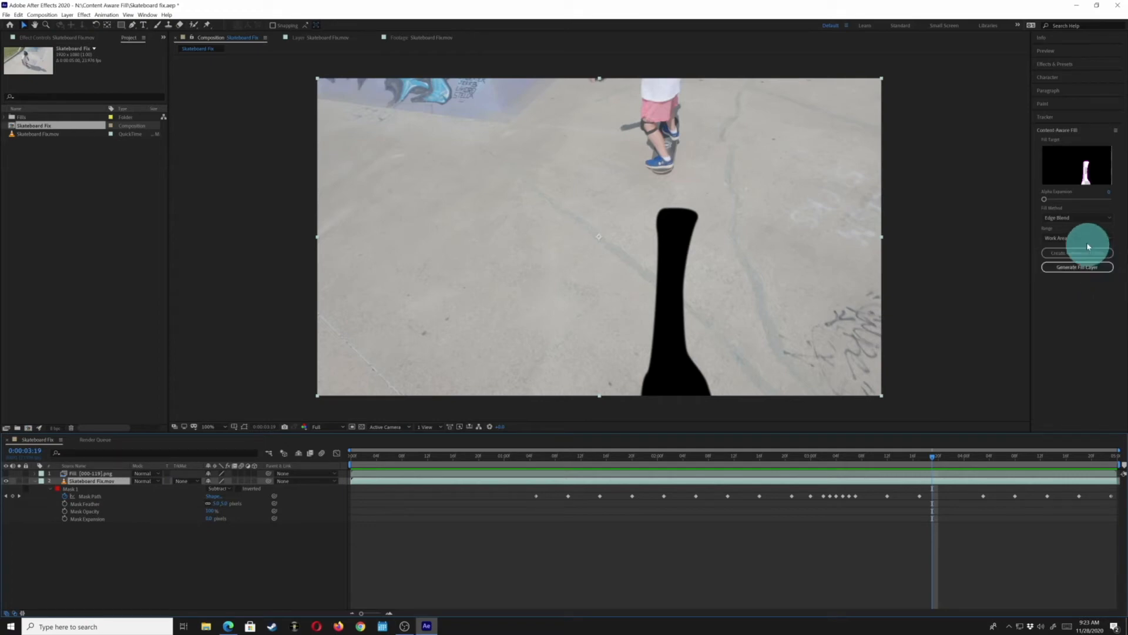
left_click(1079, 220)
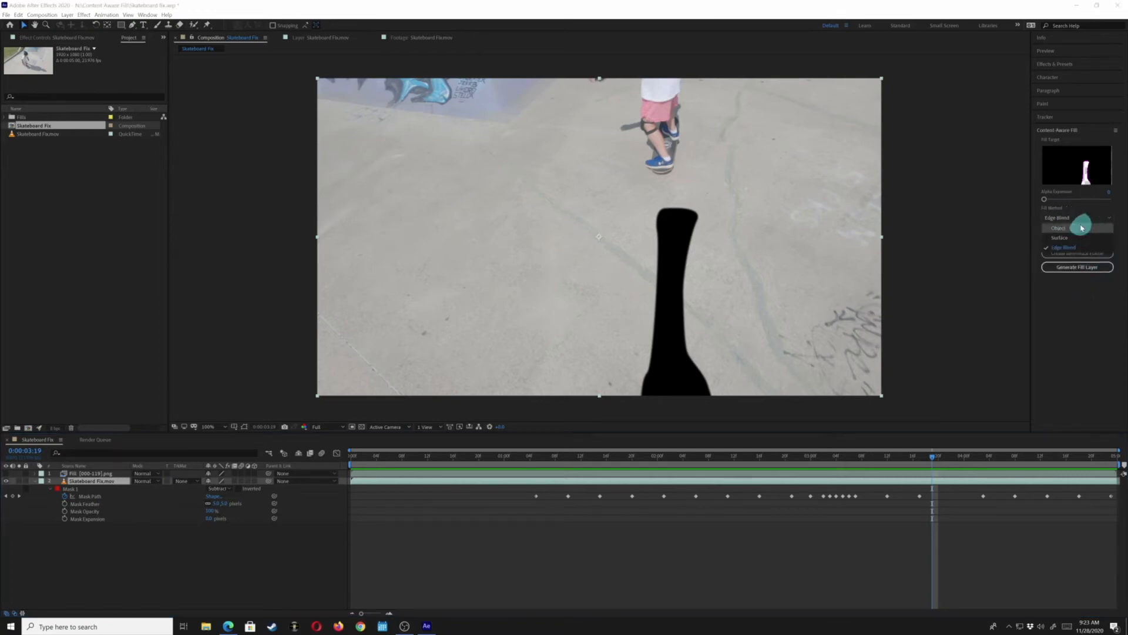
left_click(1082, 228)
left_click(1074, 268)
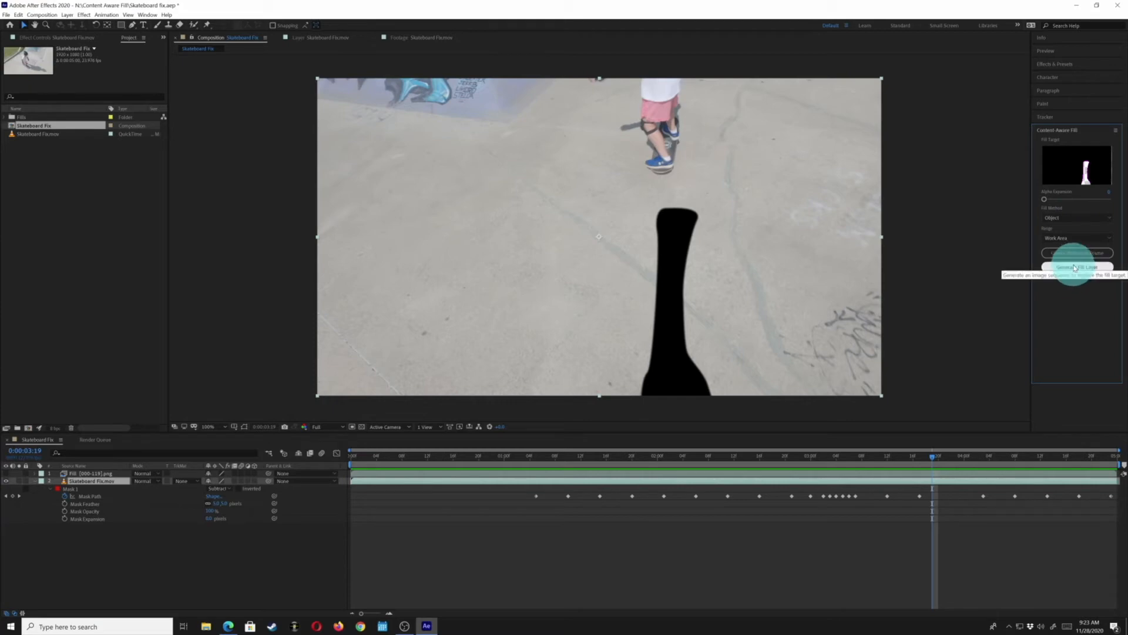
left_click(1075, 268)
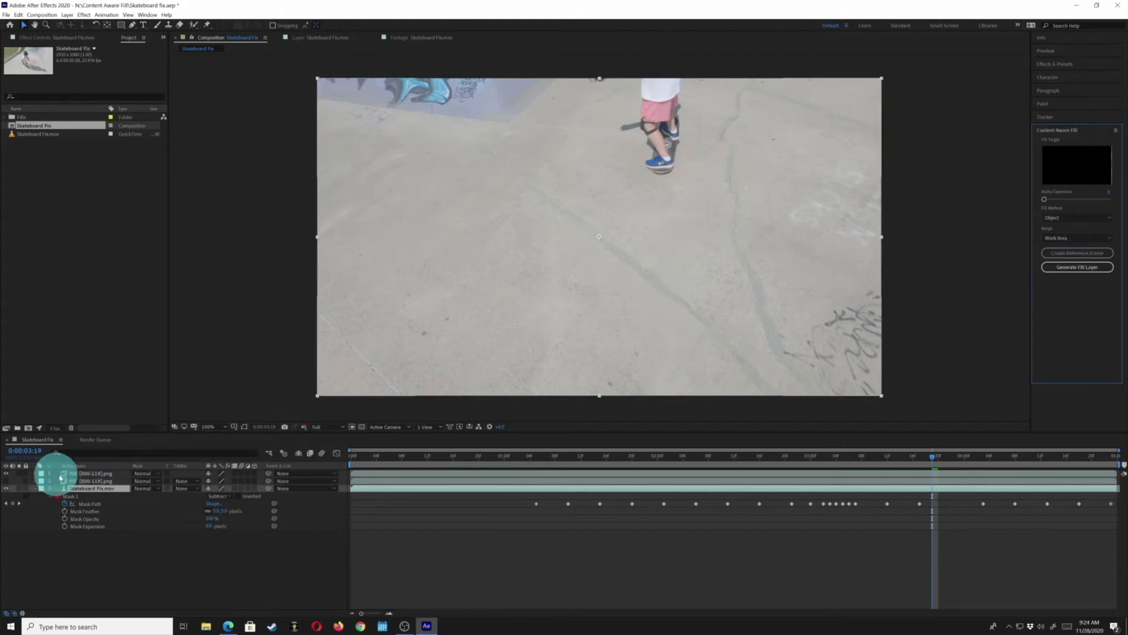
Turn the Edge Blend fill layer back on and step through frames to compare the two fills
left_click(6, 482)
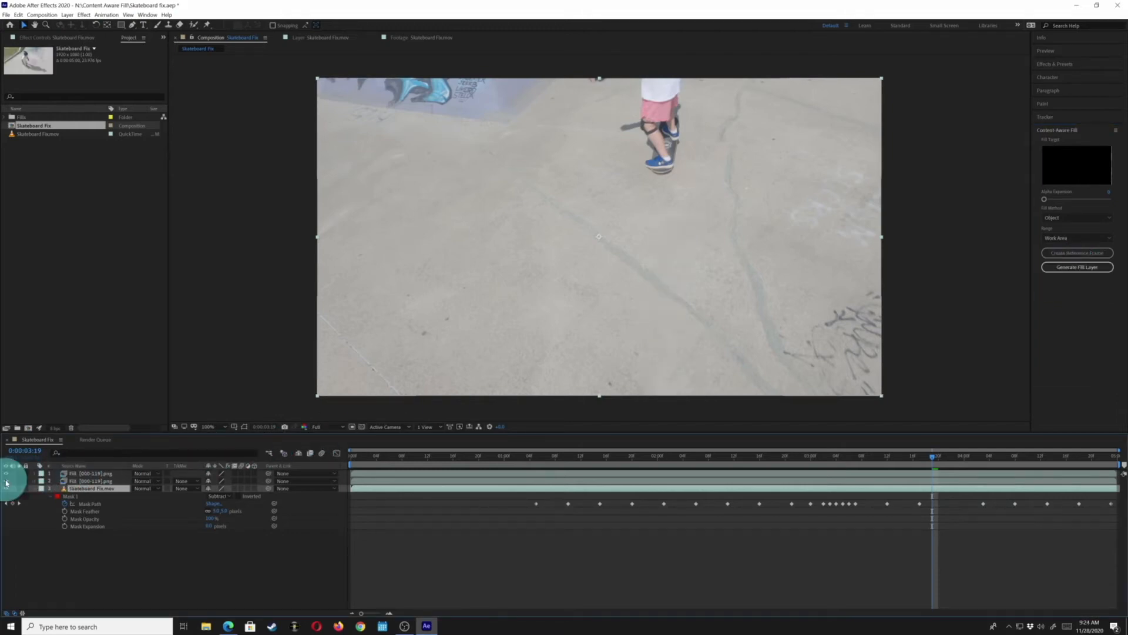
key("Page_Up")
key("Page_Up")
key("Page_Up")
key("Page_Up")
key("Page_Up")
key("Page_Up")
key("Page_Up")
key("Page_Up")
key("Page_Up")
key("Page_Up")
key("Page_Up")
key("Page_Up")
key("Page_Up")
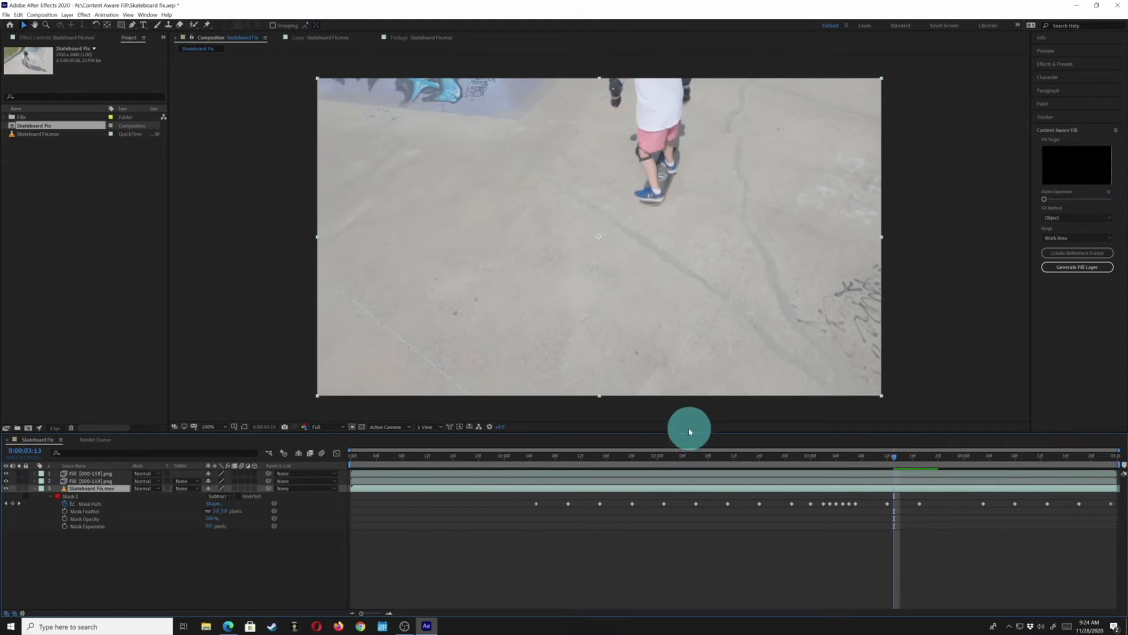
key("Page_Up")
key("Page_Up")
key("Page_Up")
key("Page_Up")
key("Page_Up")
key("Page_Up")
key("Page_Up")
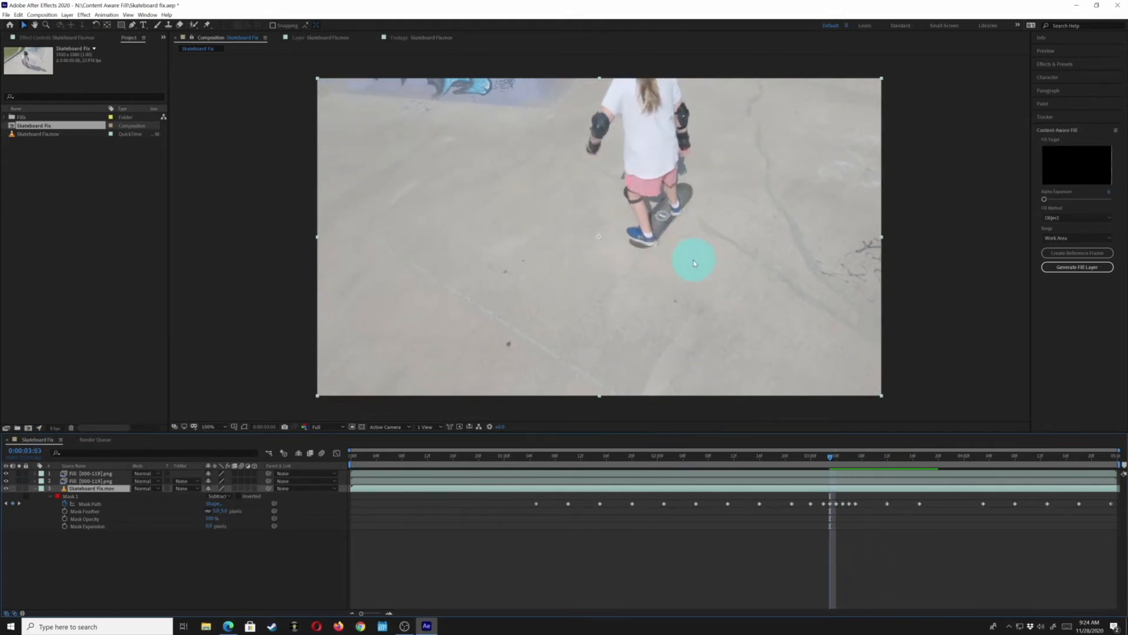
key("Page_Down")
key("Page_Down")
key("Page_Down")
key("Page_Down")
key("Page_Down")
key("Page_Down")
key("Page_Down")
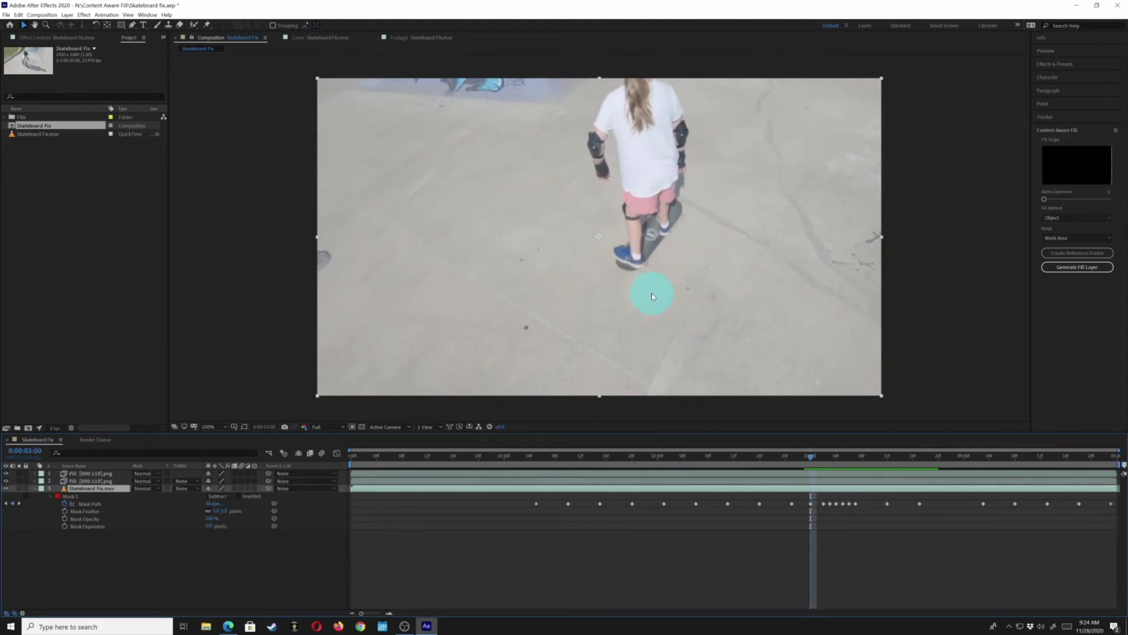
key("Page_Down")
key("Page_Down")
key("Page_Down")
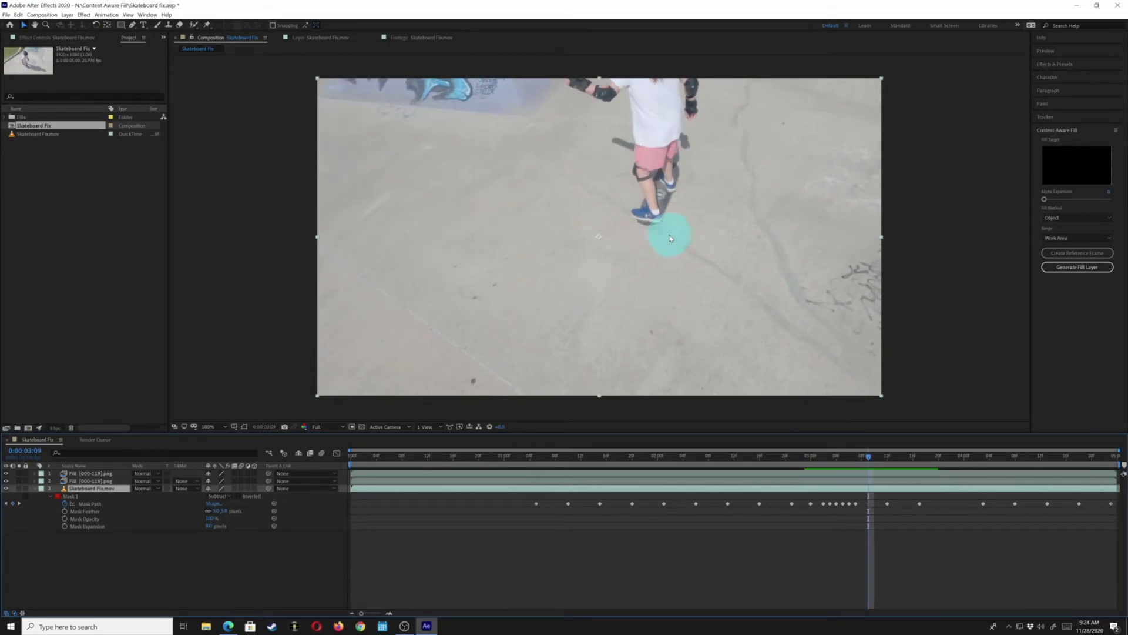
Select the lower fill layer and trim its out point to the current frame
left_click(73, 474)
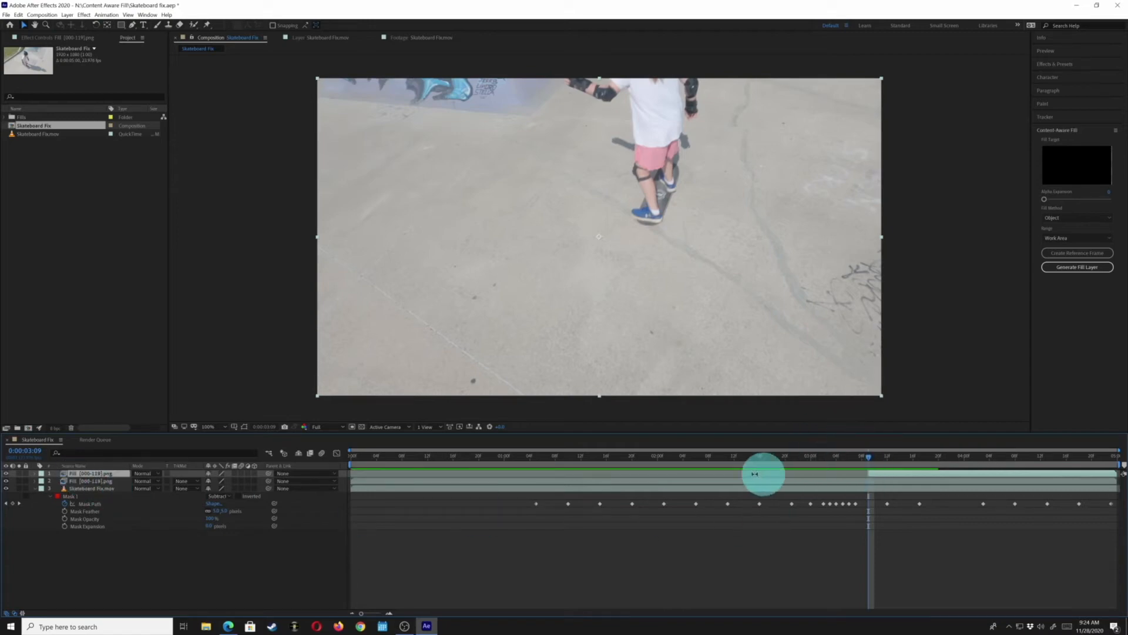
left_click(79, 481)
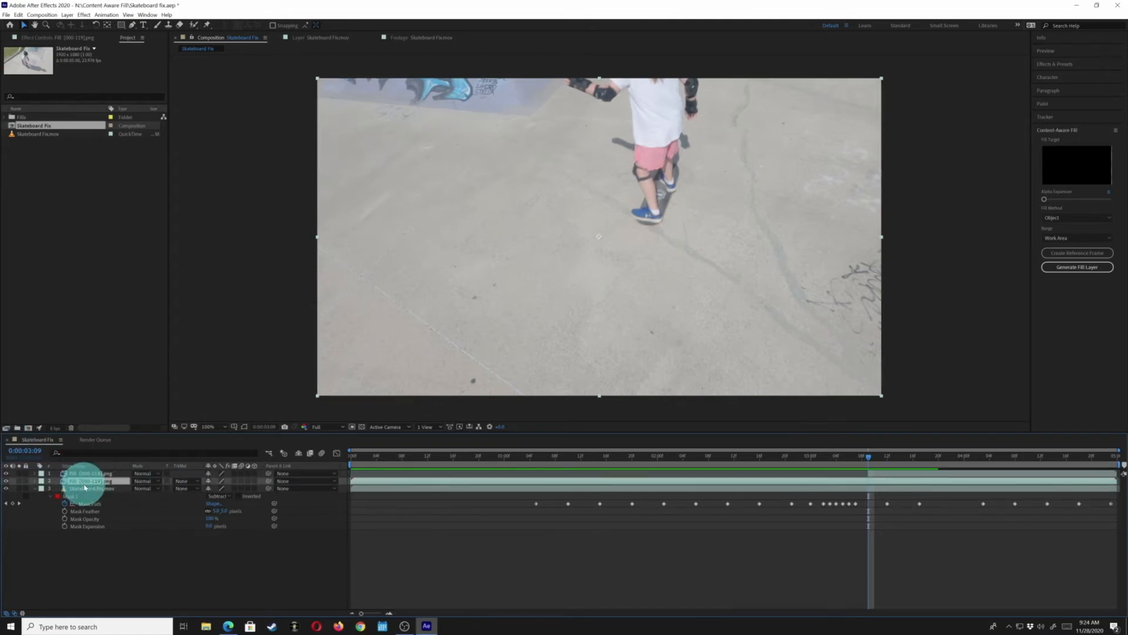
key("alt+bracketright")
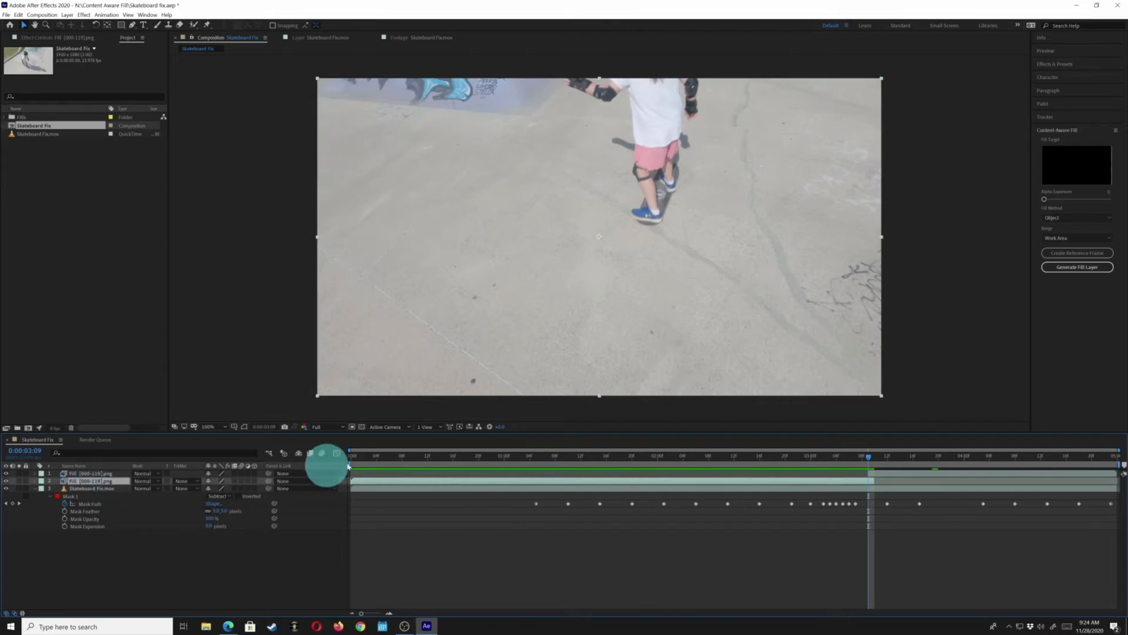
Step through frames and jump back in the timeline to review the combined fill layers
key("Page_Down")
key("Page_Up")
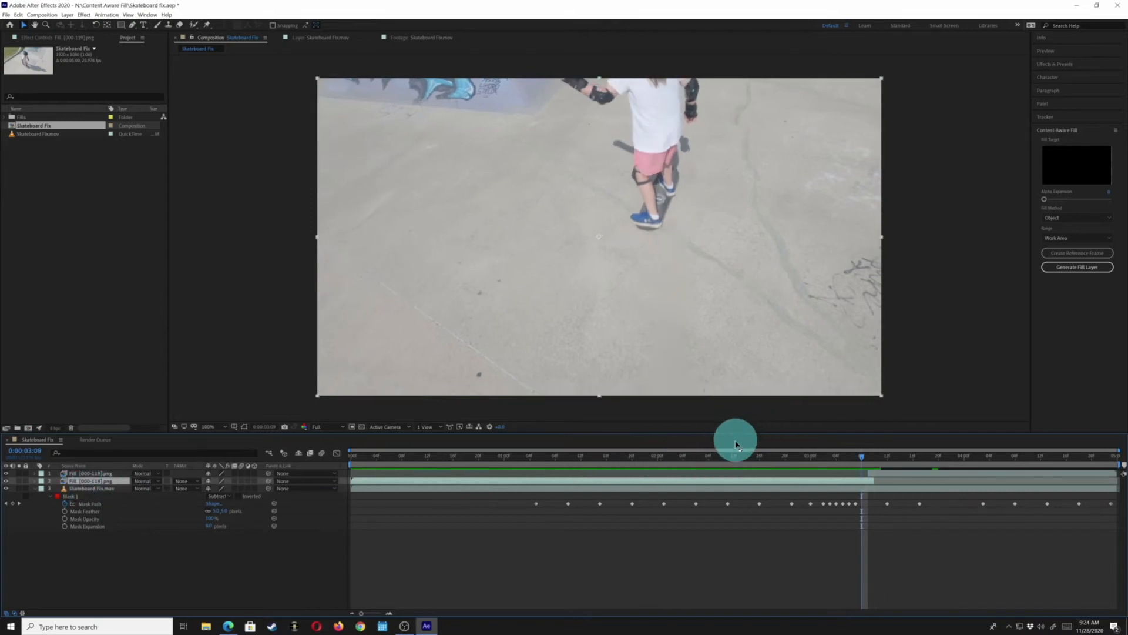
key("Page_Down")
key("Page_Down")
key("Page_Down")
key("Page_Down")
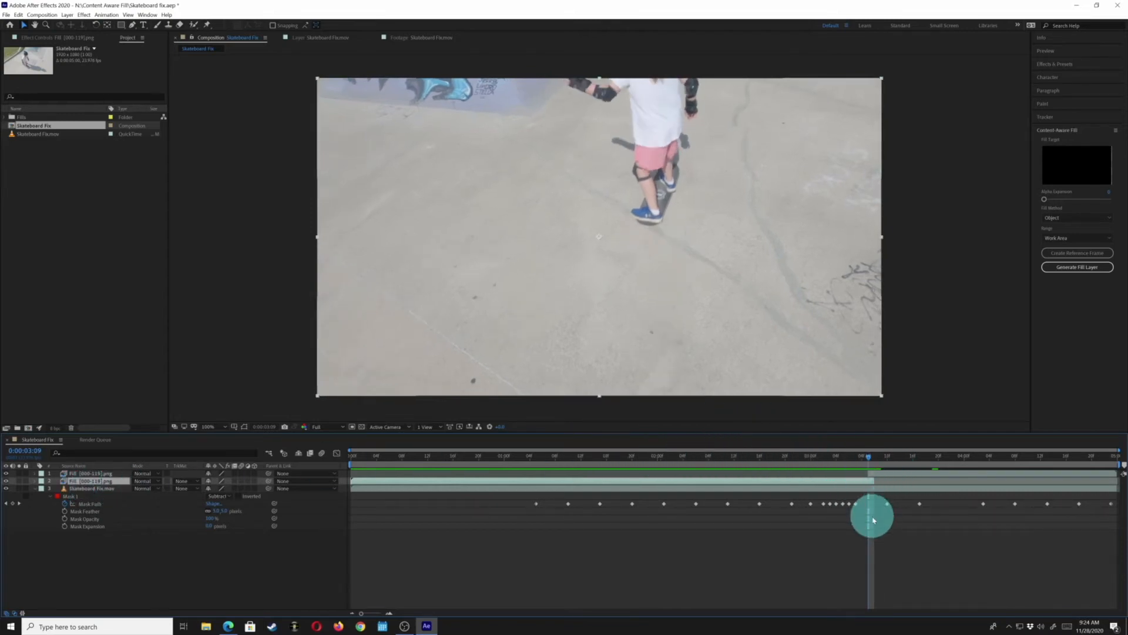
key("Page_Down")
key("Page_Down")
key("Page_Down")
key("Page_Down")
key("Page_Down")
key("Page_Down")
key("Page_Down")
key("Page_Down")
key("Page_Down")
key("Page_Down")
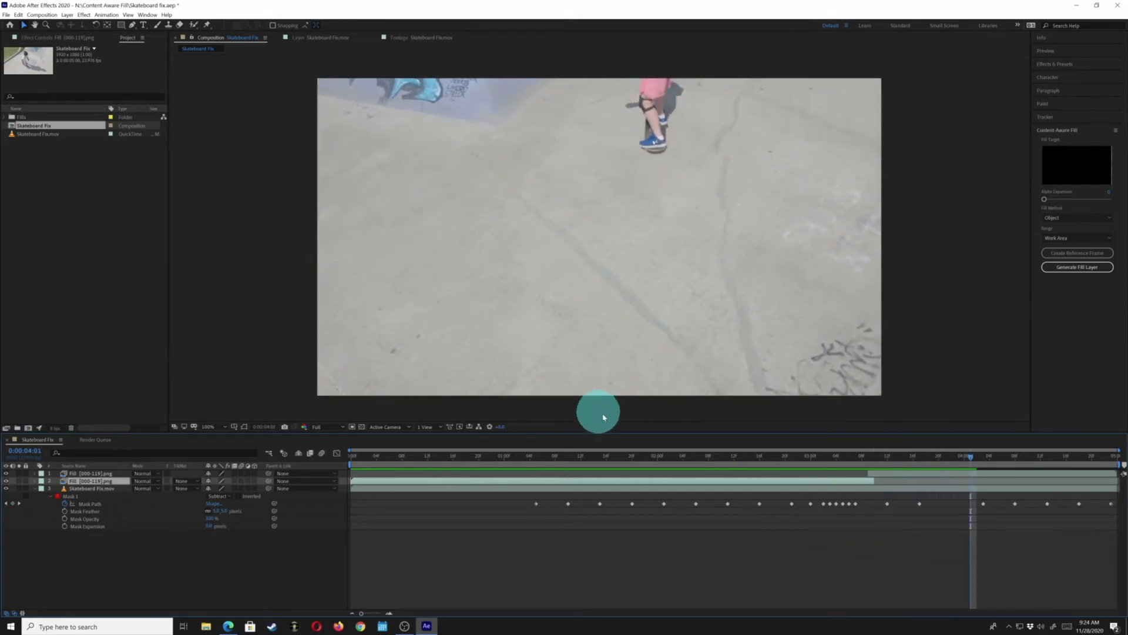
left_click(616, 456)
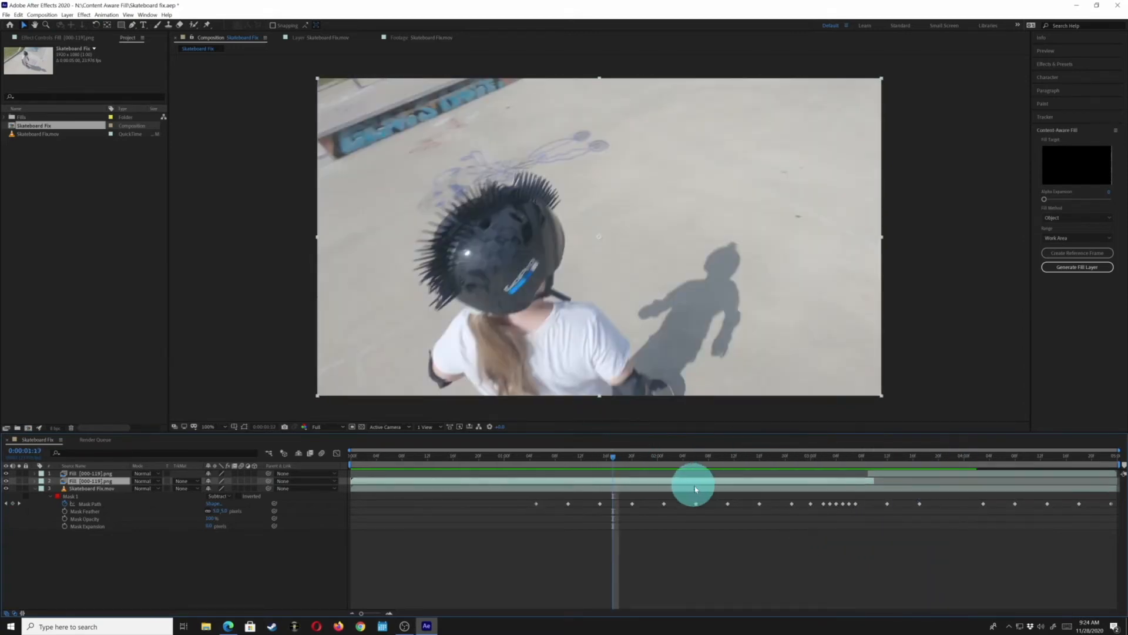
Play and scrub the timeline to review the combined fill layers
key("space")
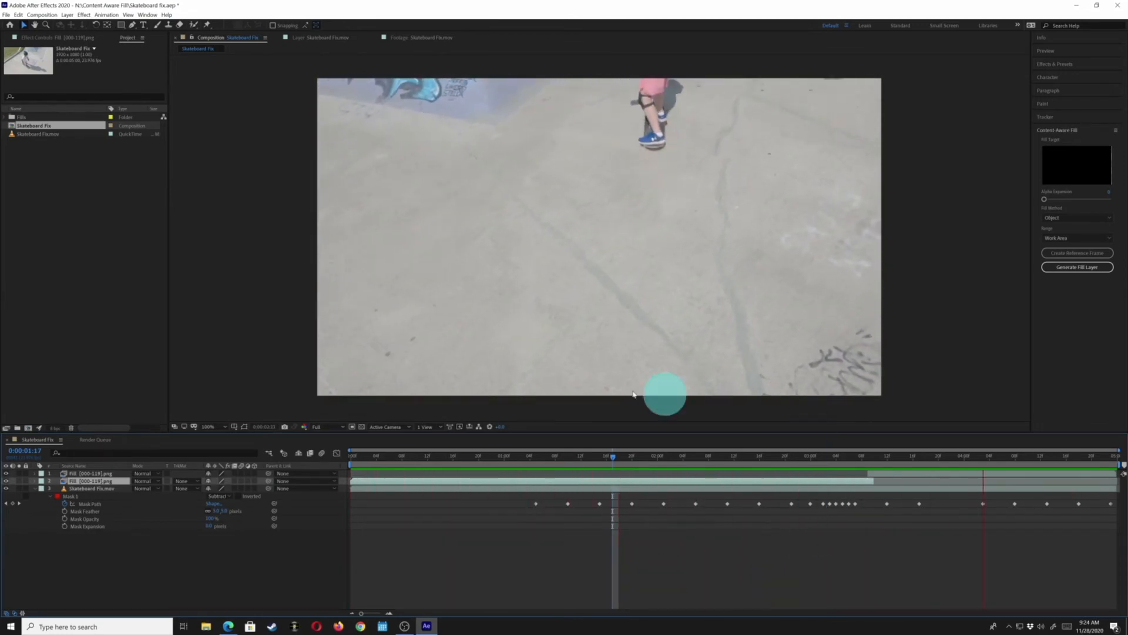
key("space")
mouse_move(899, 456)
left_mouse_down()
mouse_move(786, 463)
mouse_move(837, 480)
left_mouse_up()
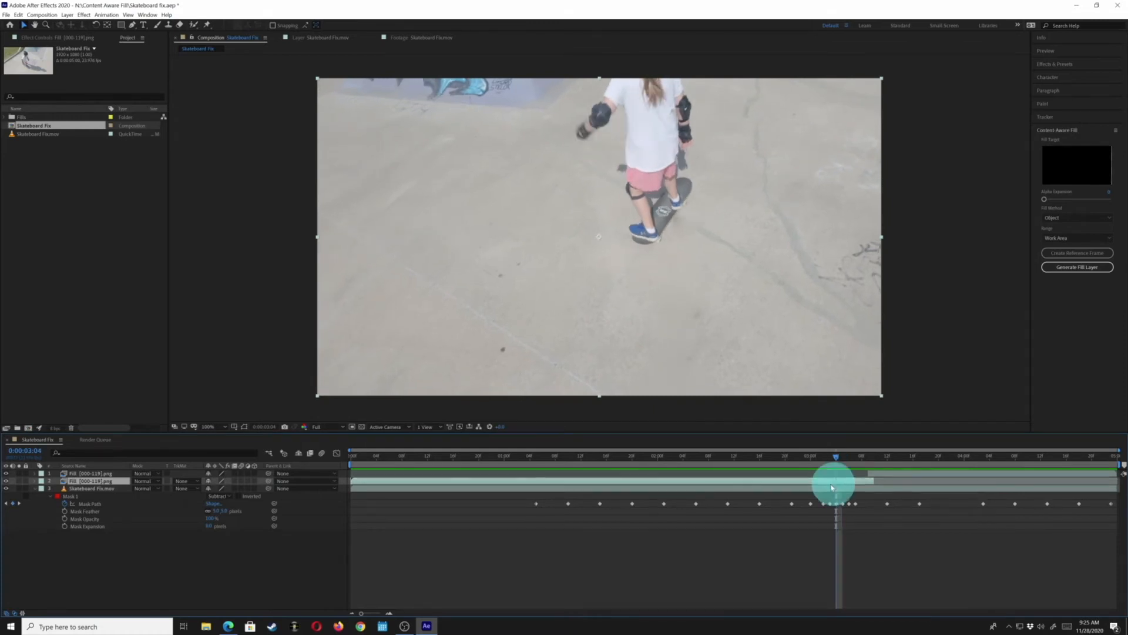
left_click(80, 473)
left_click(78, 482, "shift")
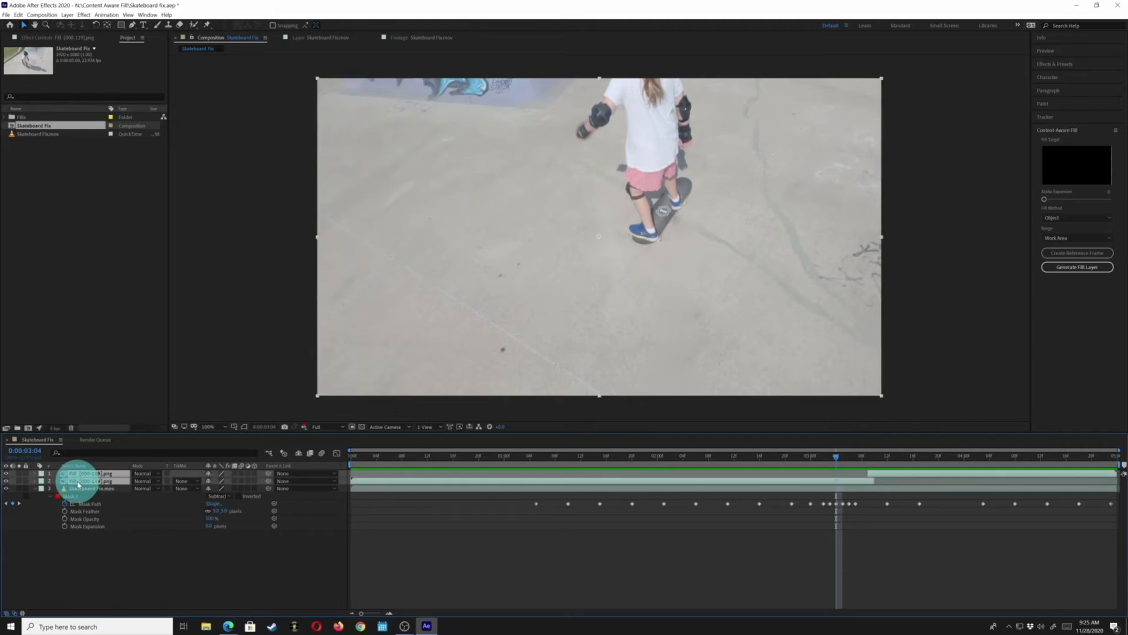
key("Delete")
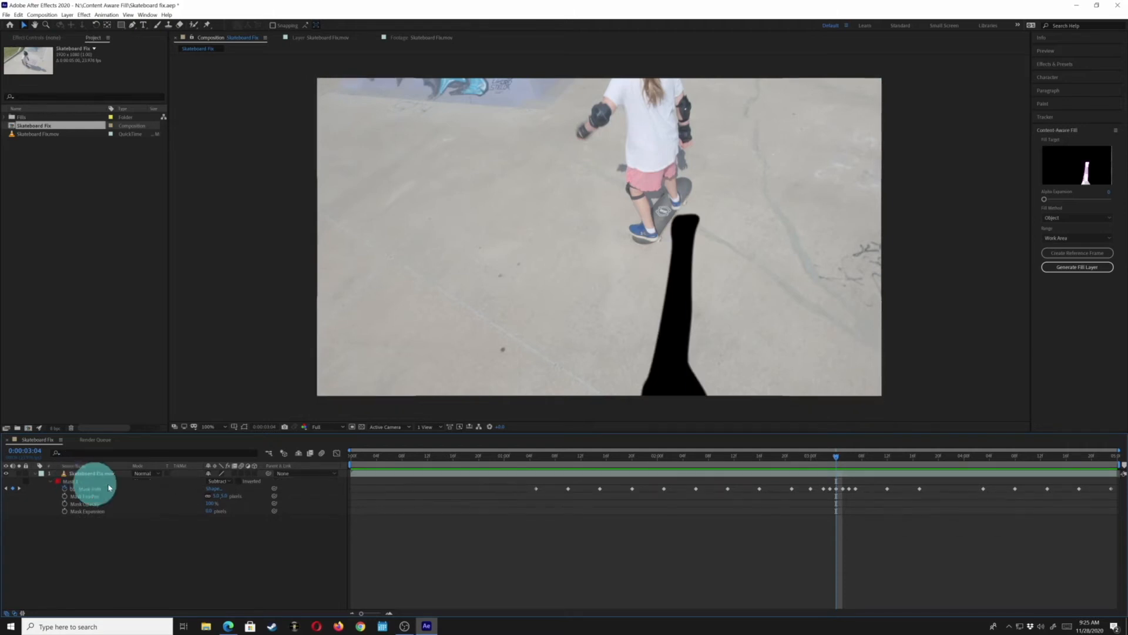
key("ctrl+z")
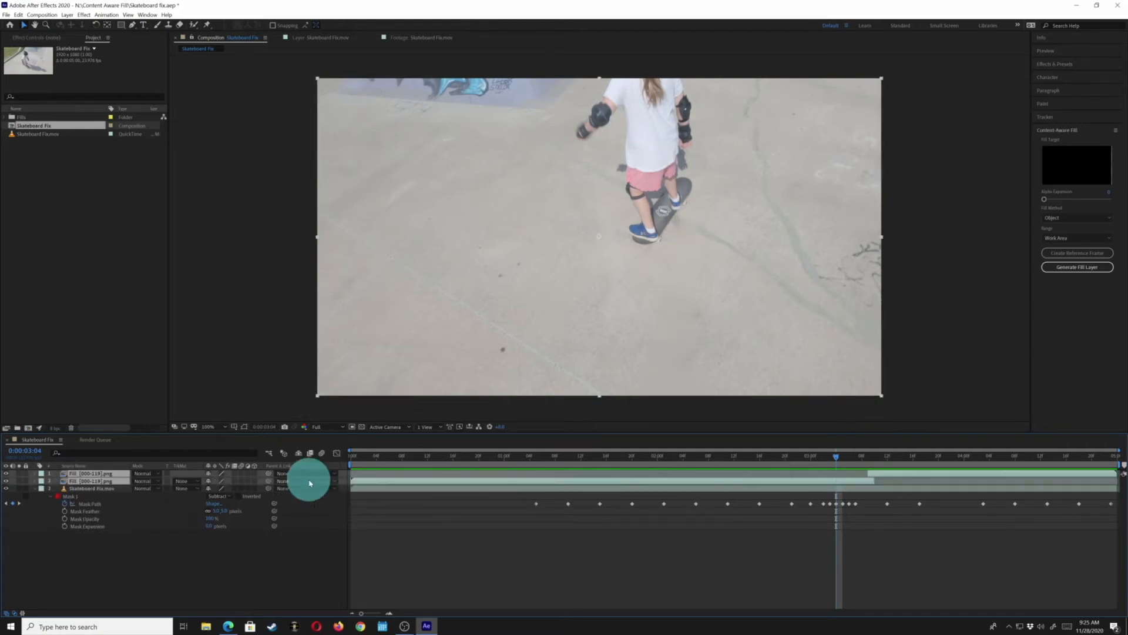
Delete both generated fill layers from the composition
key("space")
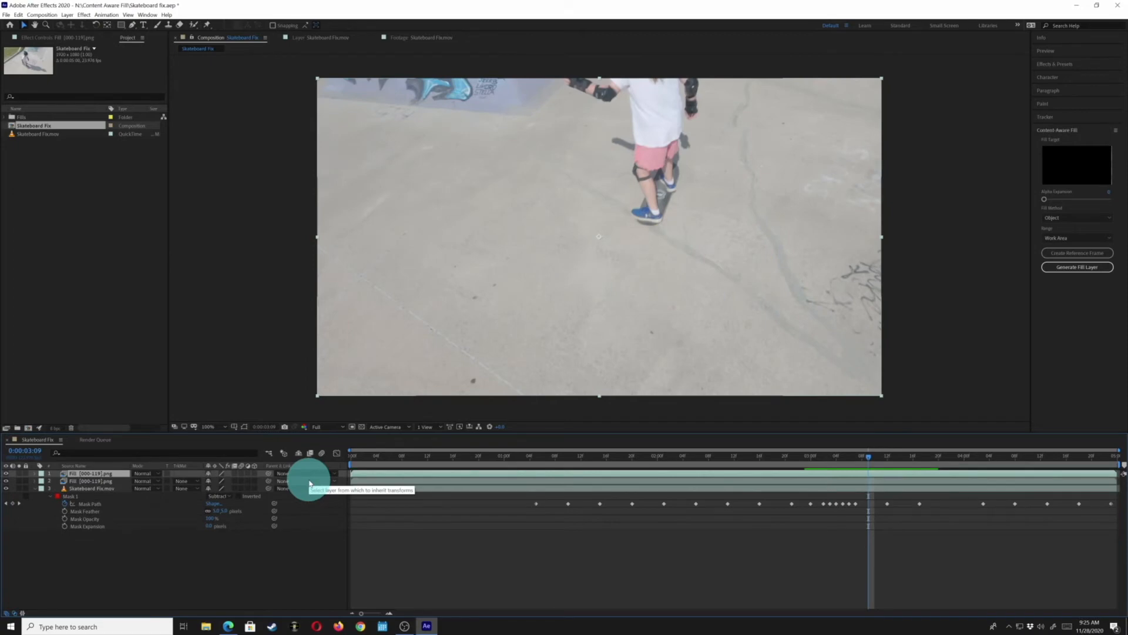
left_click(63, 476)
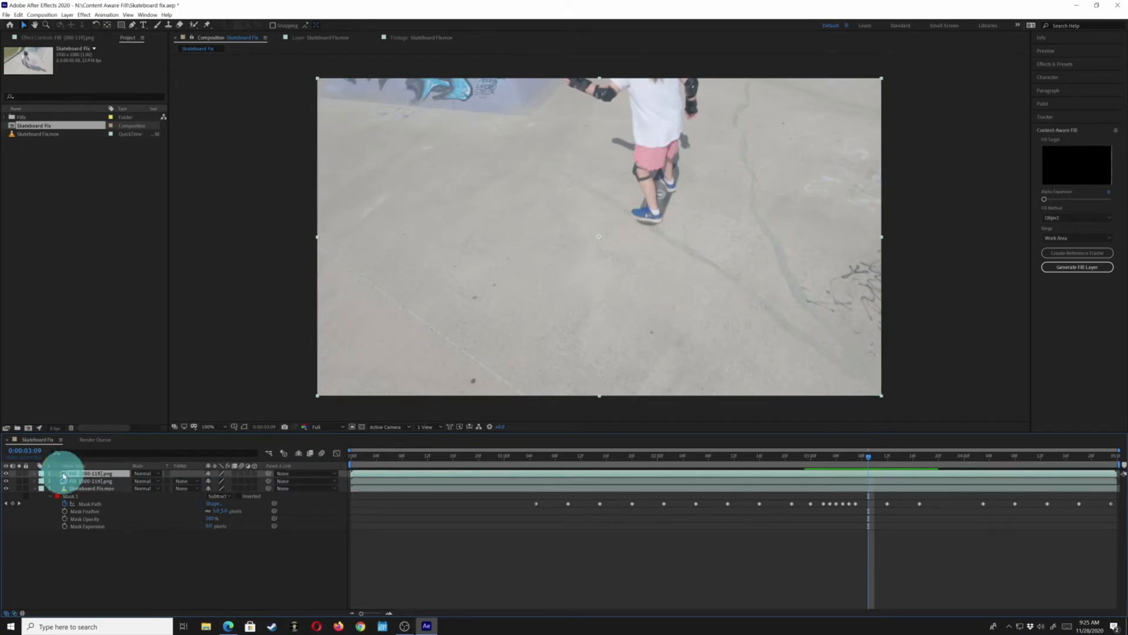
key("Delete")
left_click(63, 475)
key("Delete")
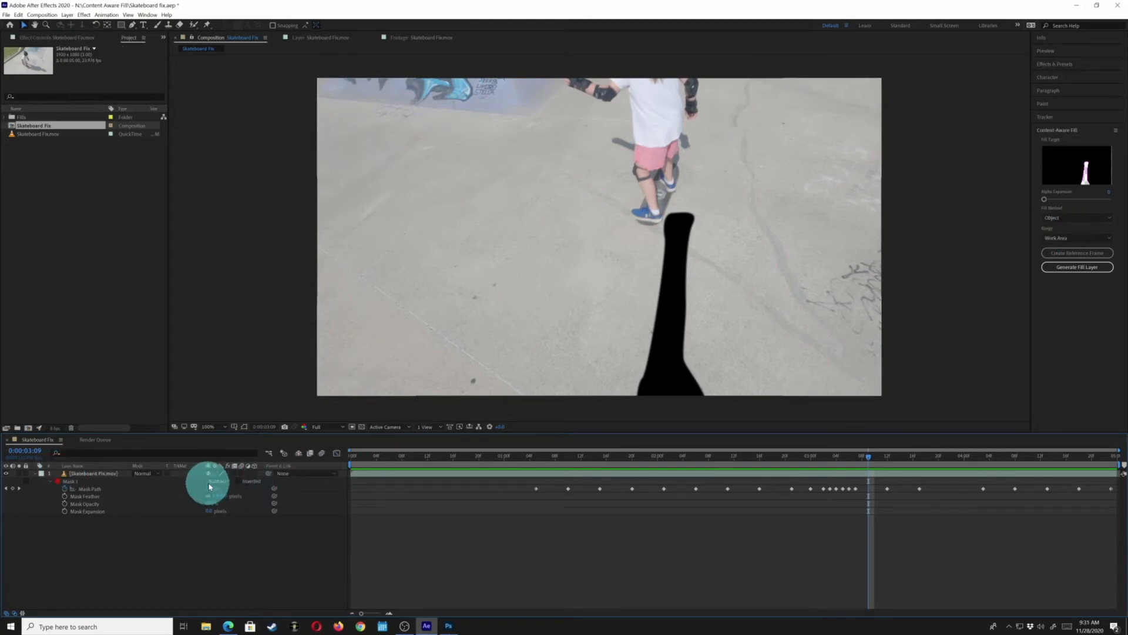
Set the mask mode to None, show the mask path, and create a Content-Aware Fill reference frame
left_click(217, 481)
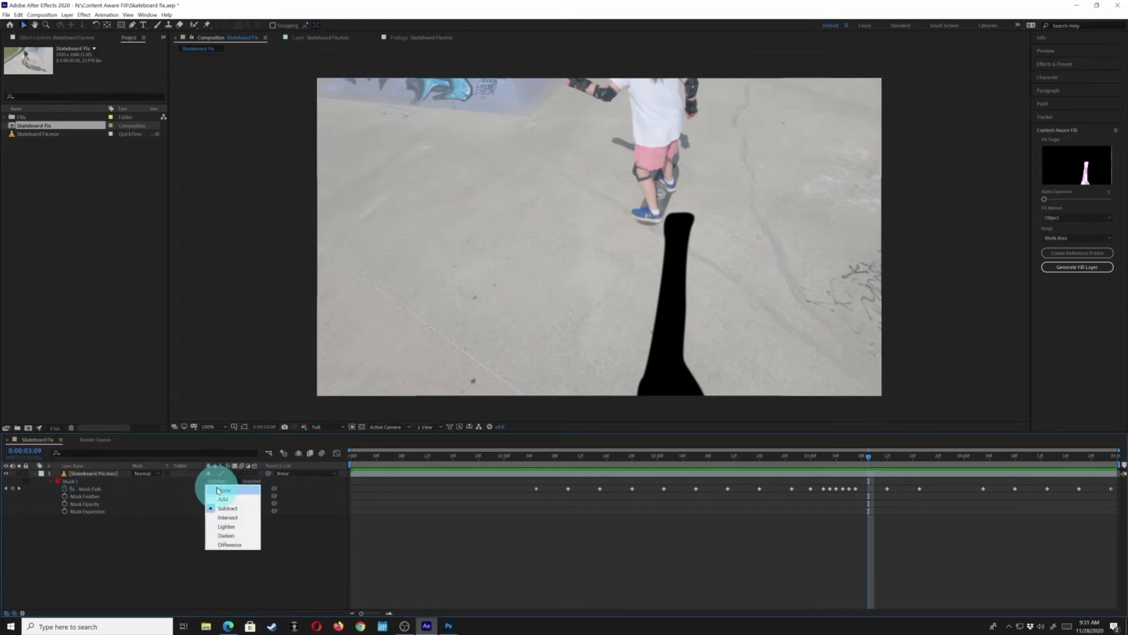
left_click(218, 490)
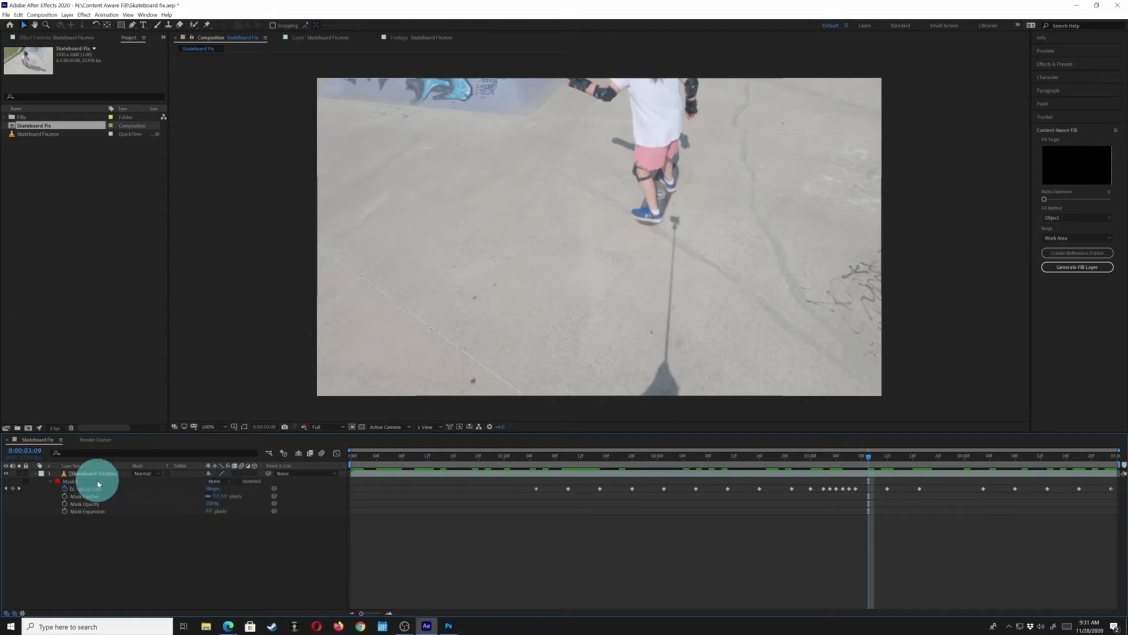
key("u")
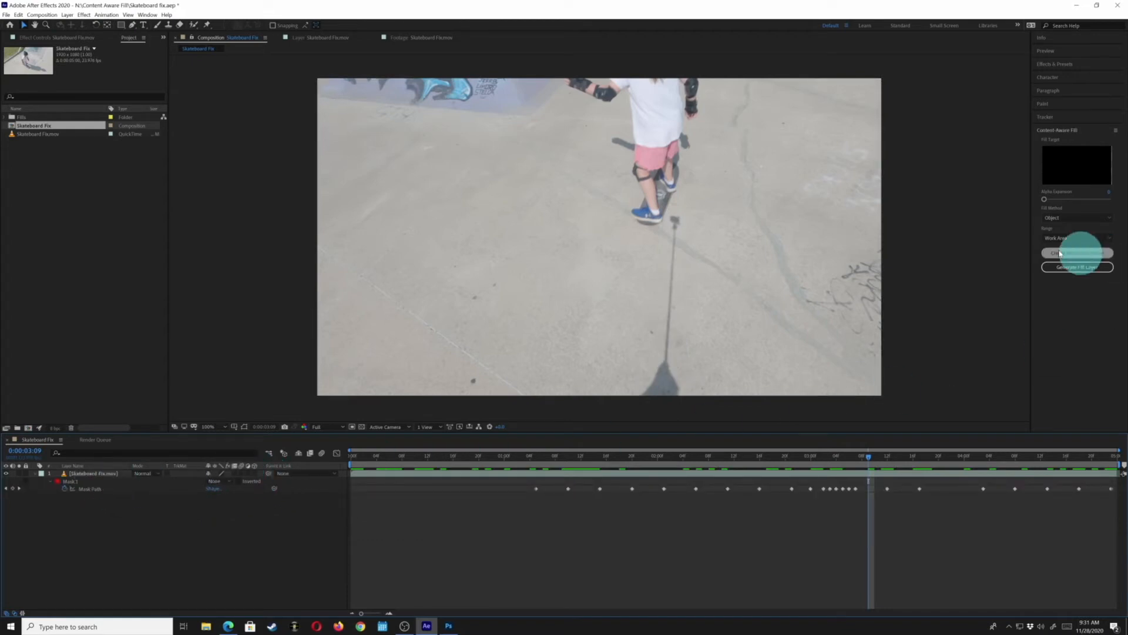
left_click(1062, 268)
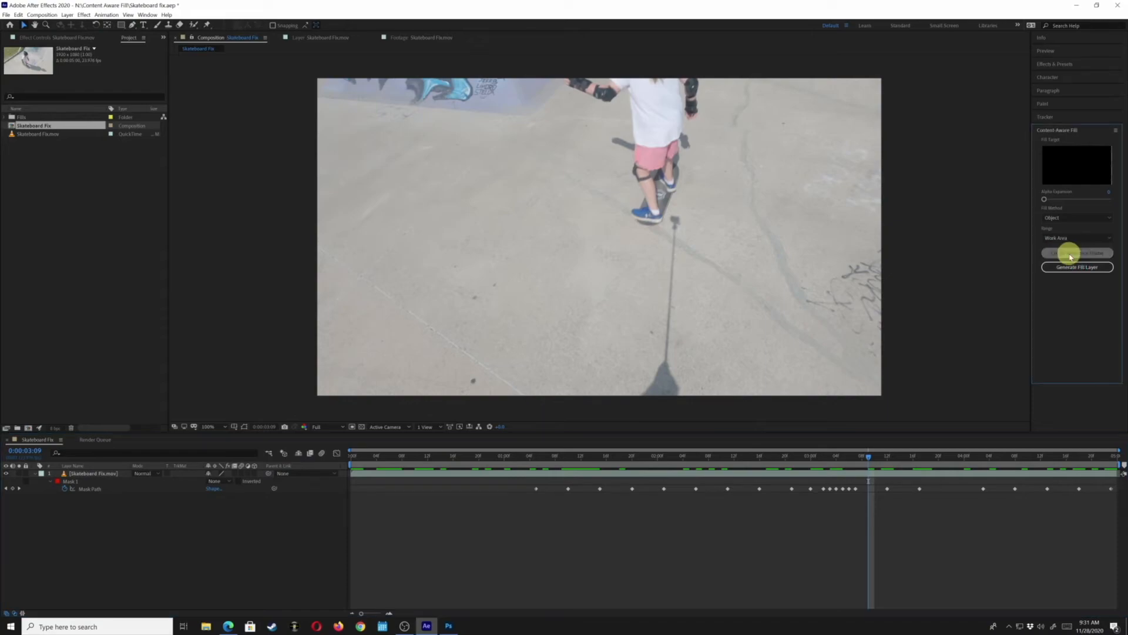
left_click(1070, 256)
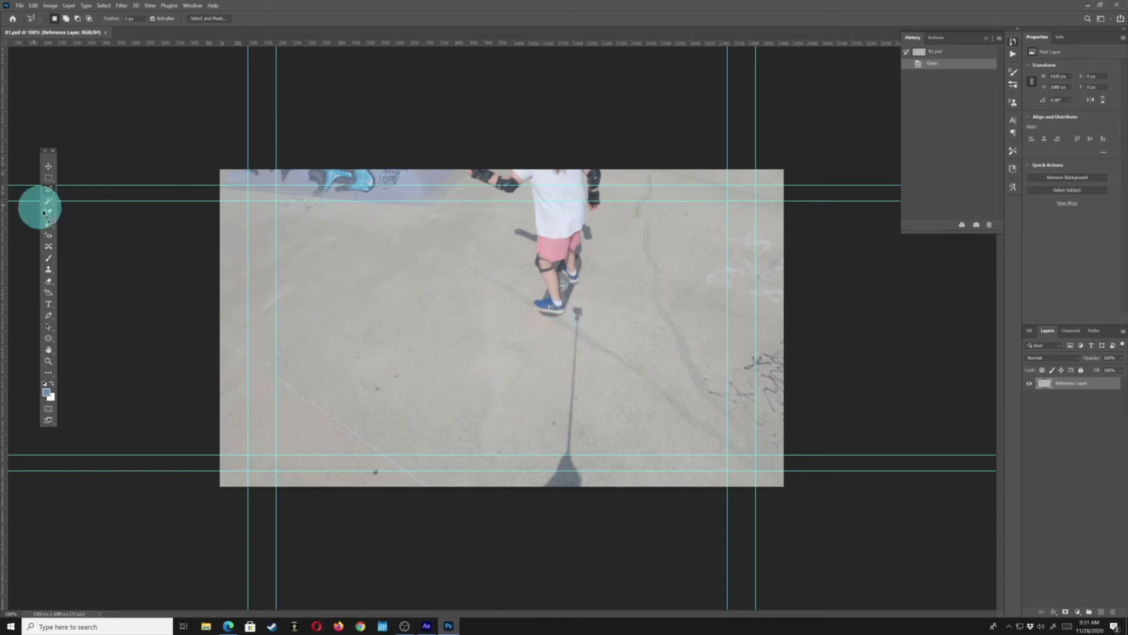
Pick the Clone Stamp tool and adjust its brush size
left_click(50, 270)
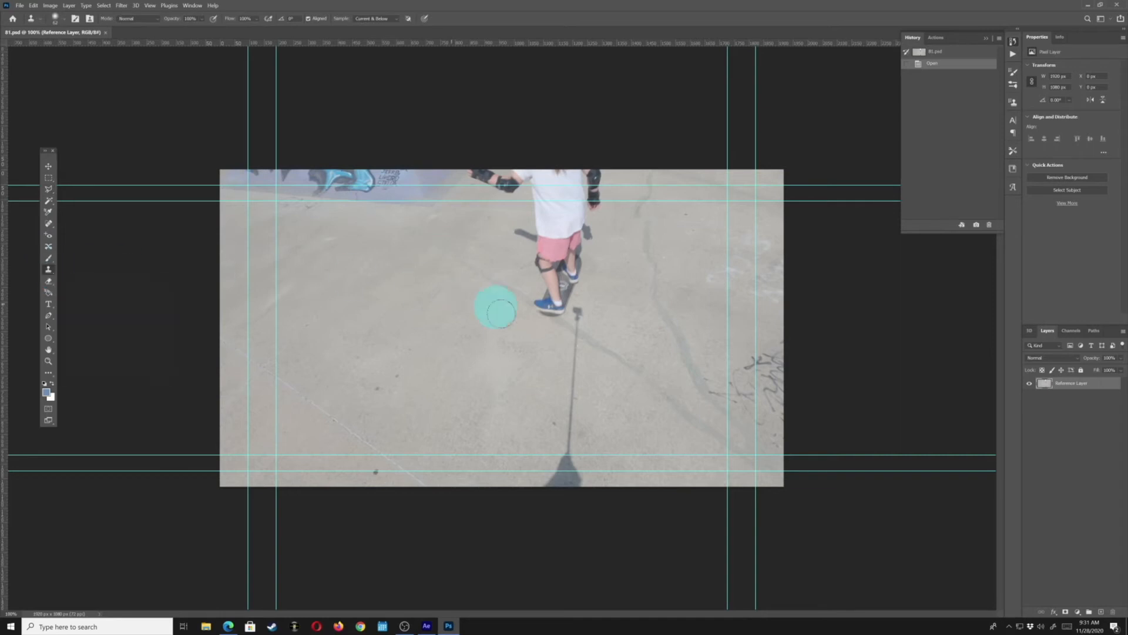
right_click(546, 351)
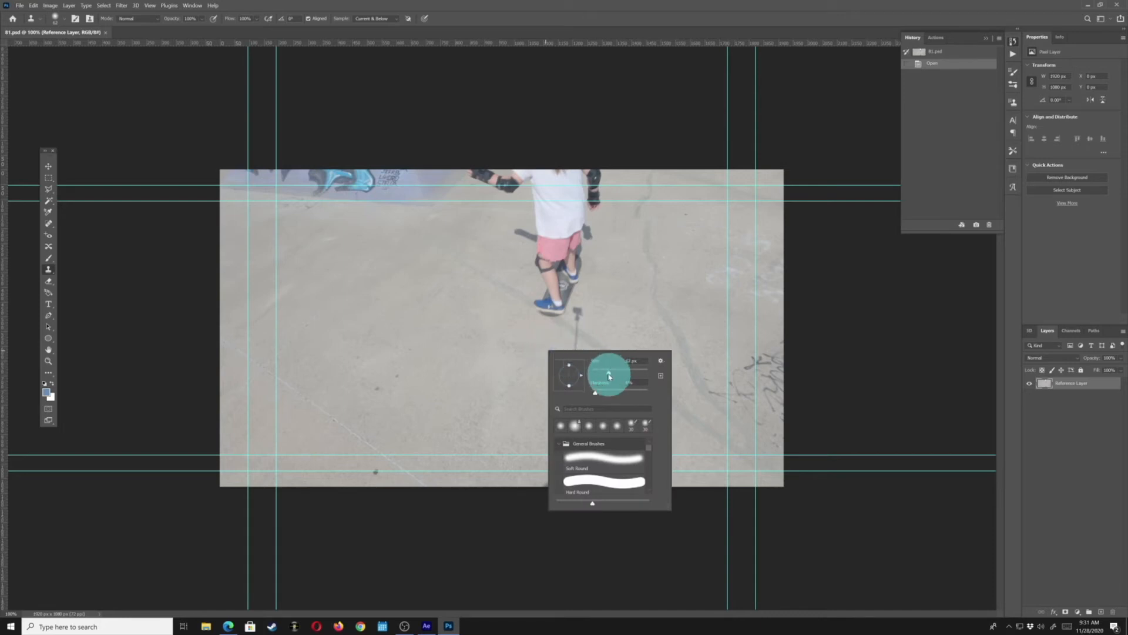
left_click_drag(609, 376, 601, 372)
left_click(528, 351)
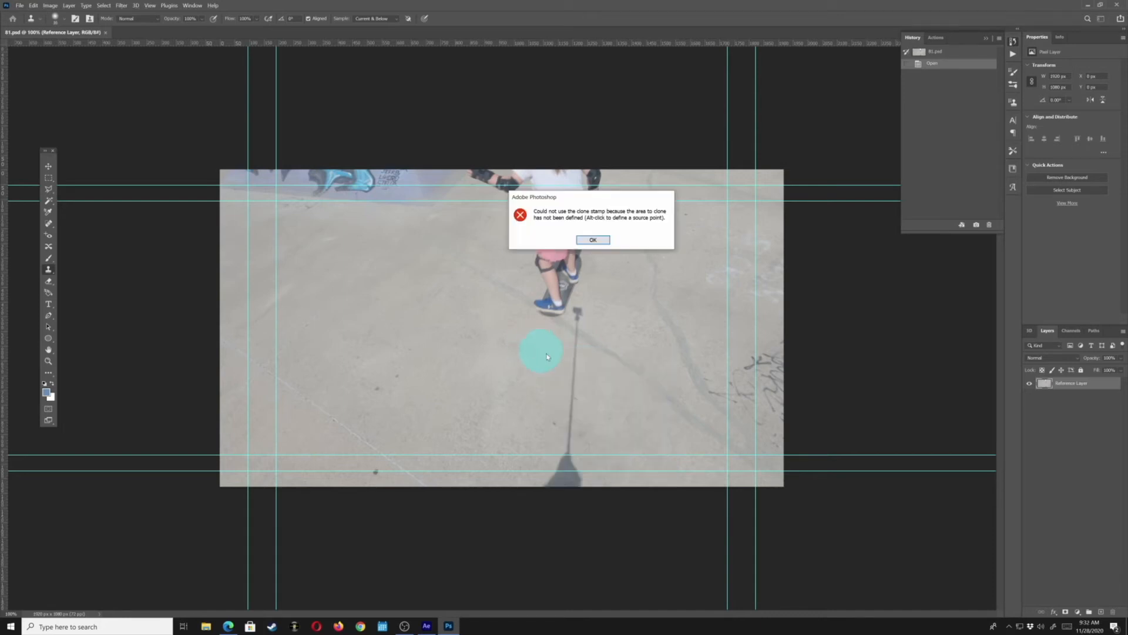
left_click(592, 241)
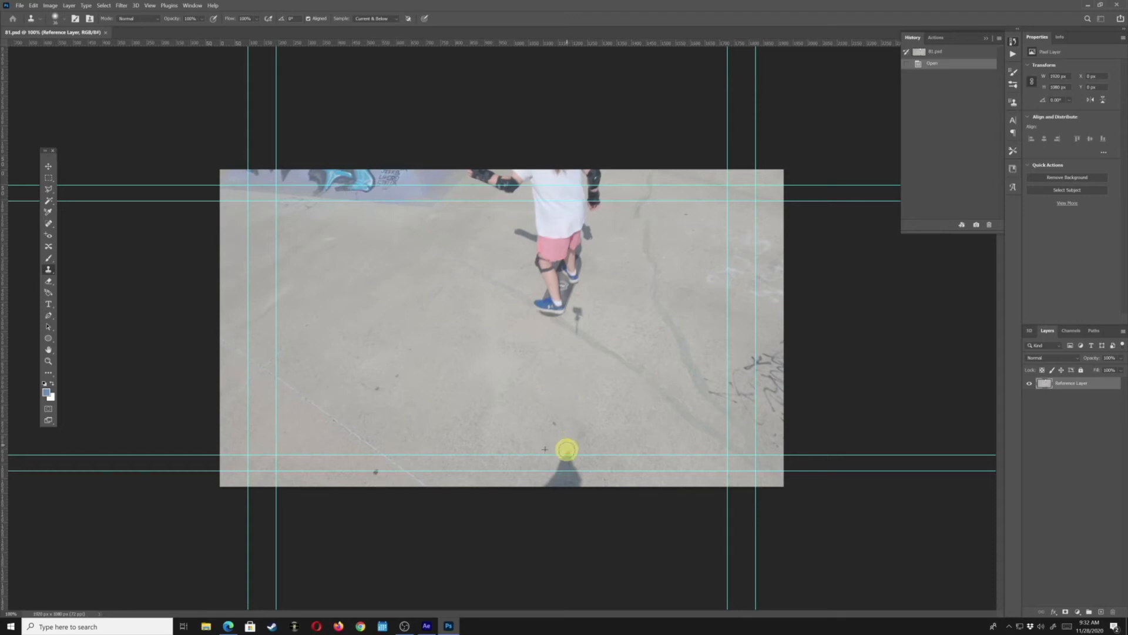
Zoom in and clone pavement over the selfie stick's shadow just below the skateboard
left_click(624, 447)
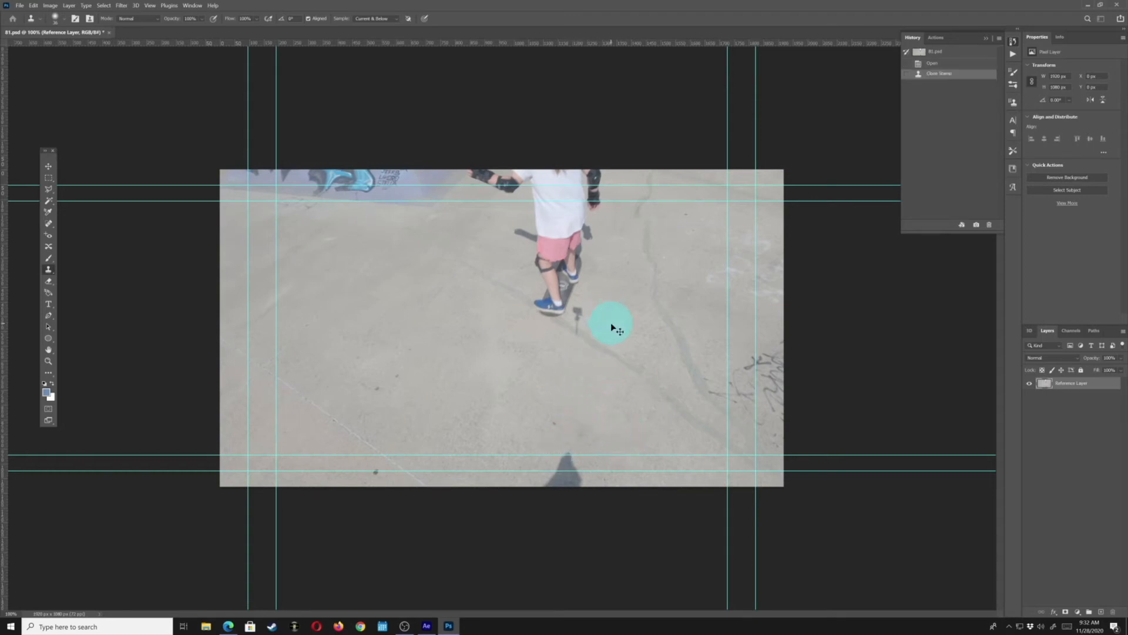
key("ctrl+plus")
left_click_drag(746, 327, 608, 249)
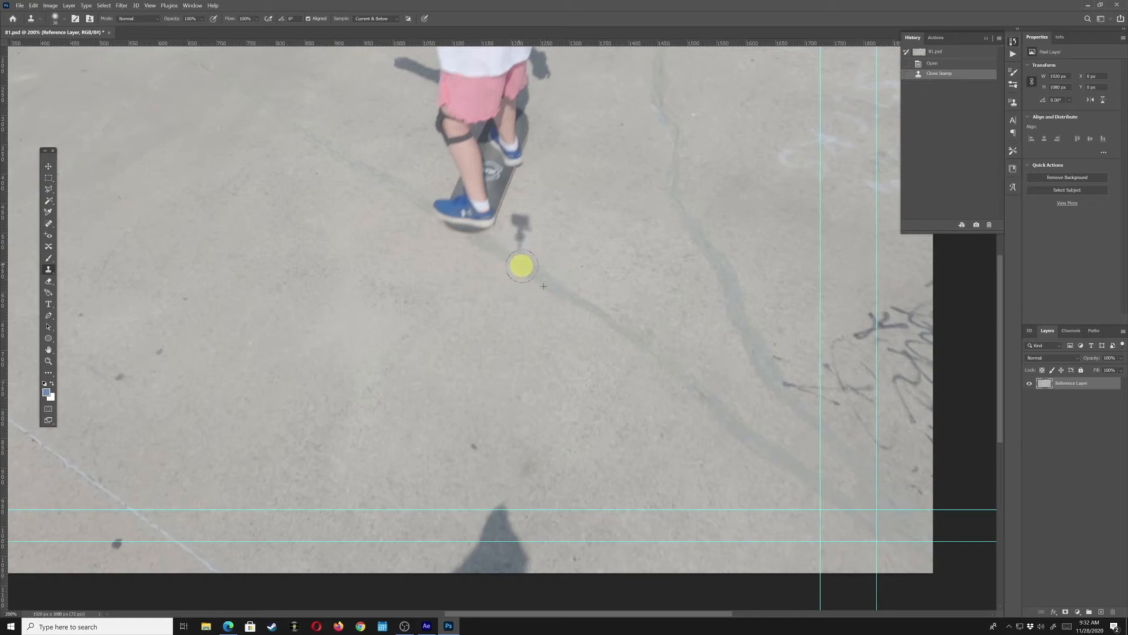
left_click(577, 289)
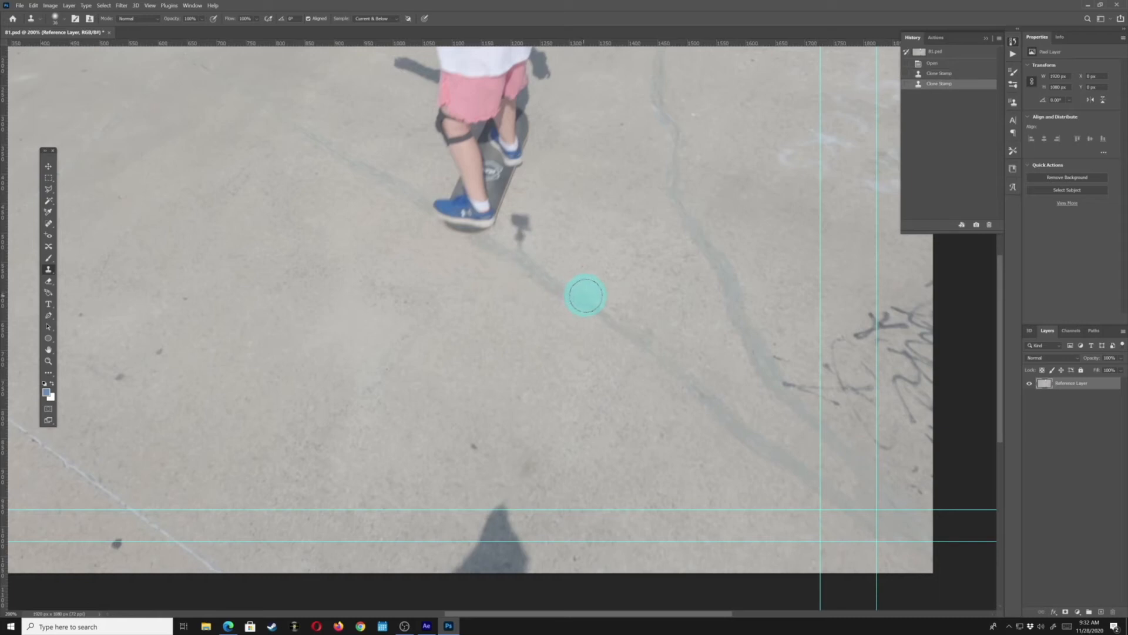
key("ctrl+z")
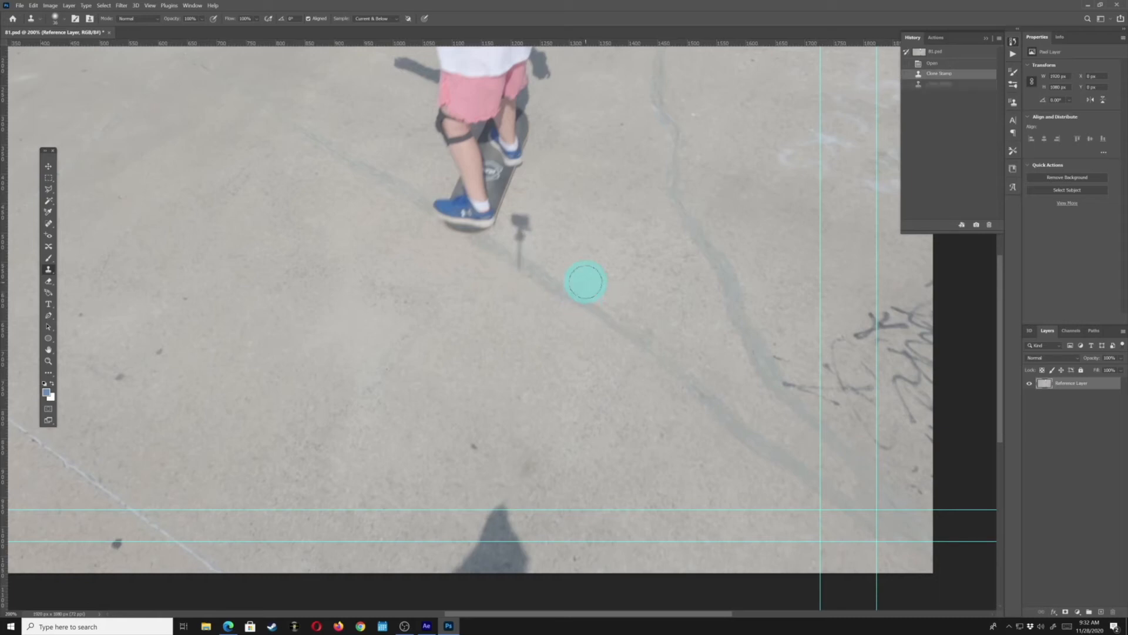
right_click(586, 282)
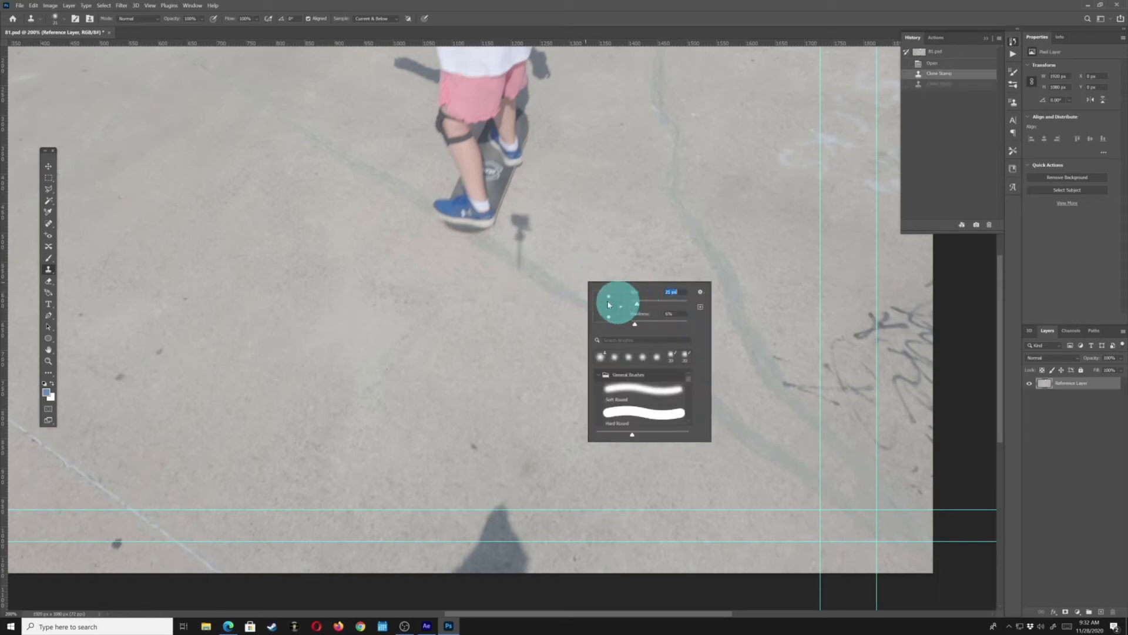
left_click(540, 281)
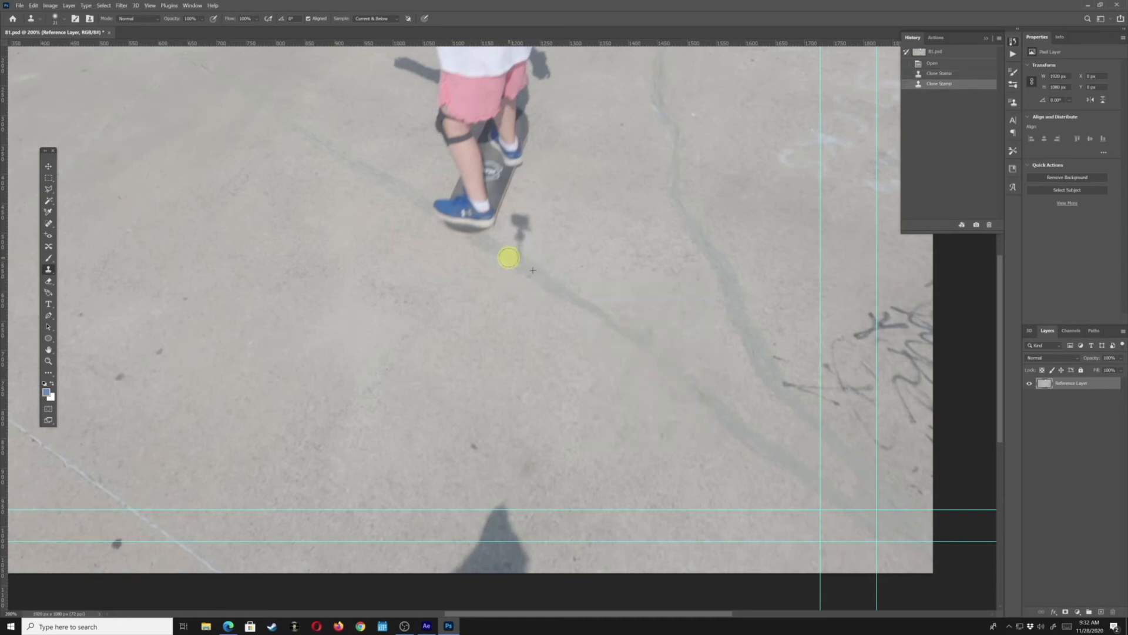
left_click_drag(508, 258, 579, 291)
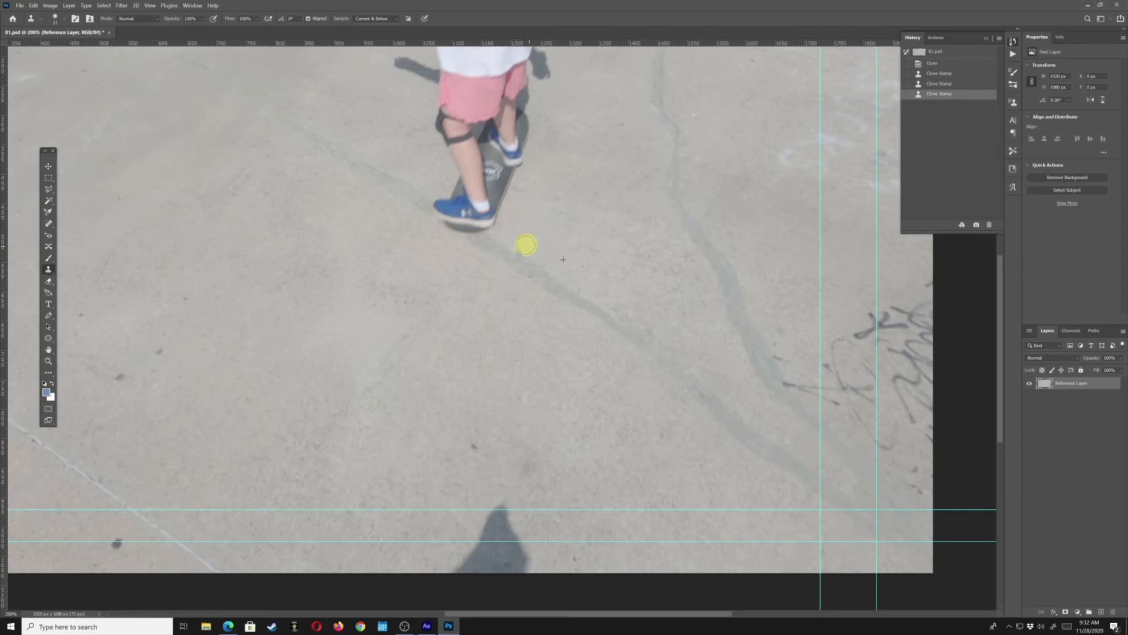
left_click(517, 247)
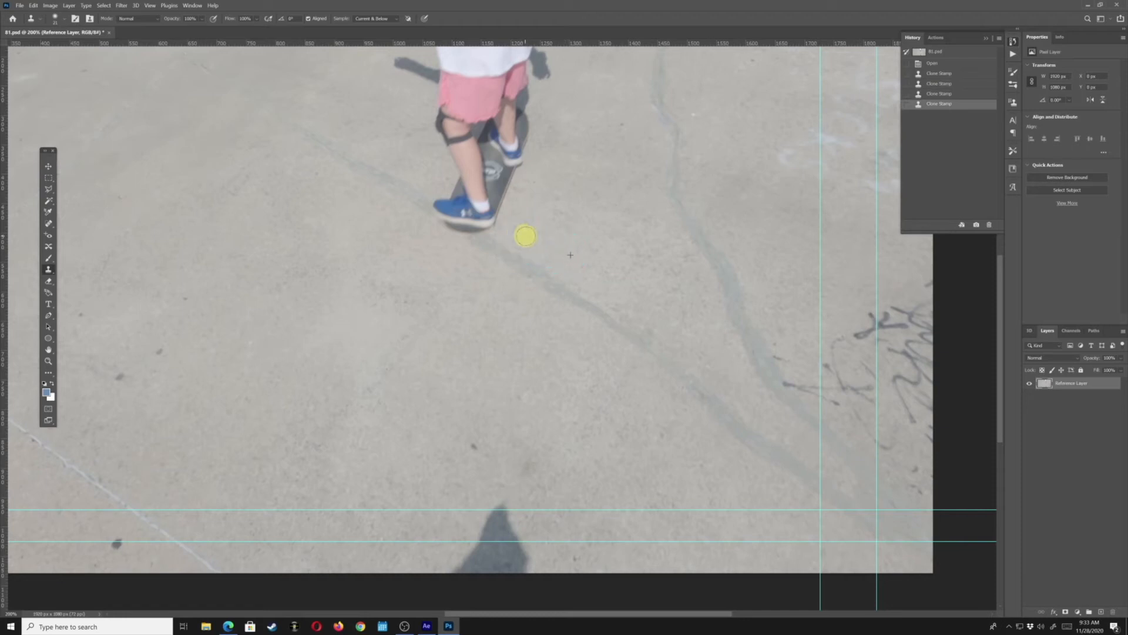
left_click(518, 239)
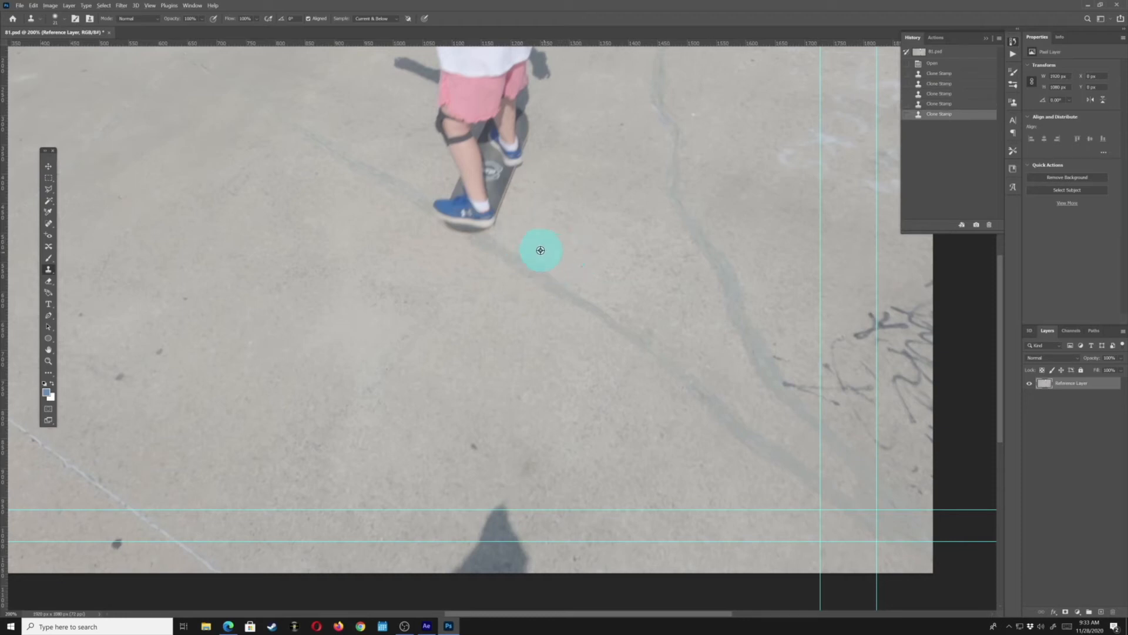
left_click(524, 238)
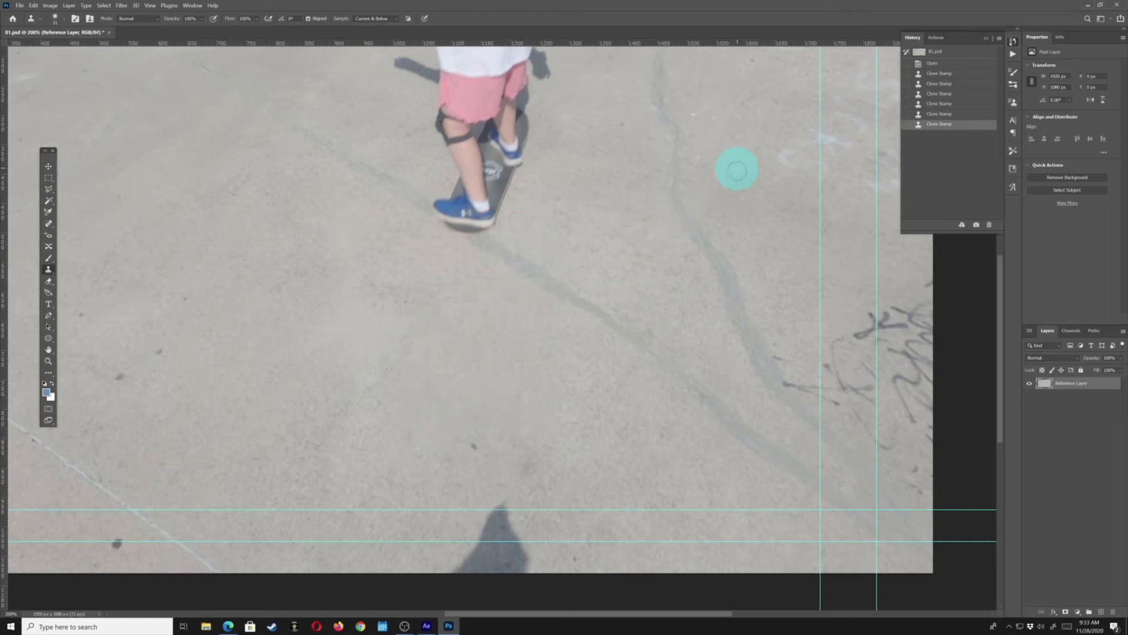
Resize the brush and clone pavement over the stick's shadow at the bottom edge of the frame
right_click(424, 491)
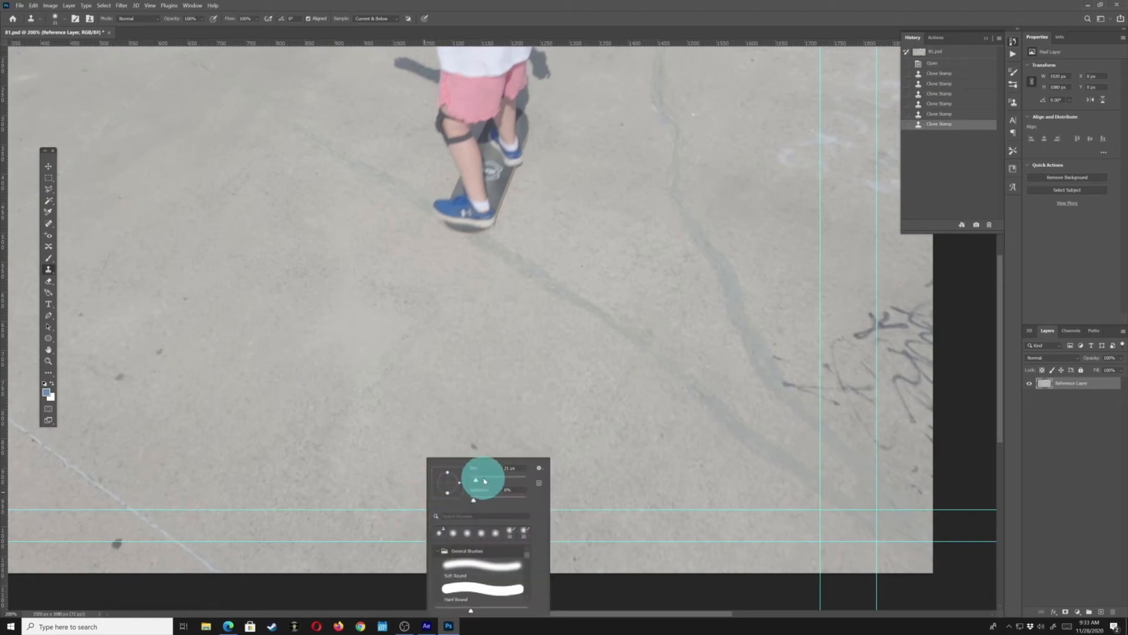
left_click_drag(478, 480, 482, 480)
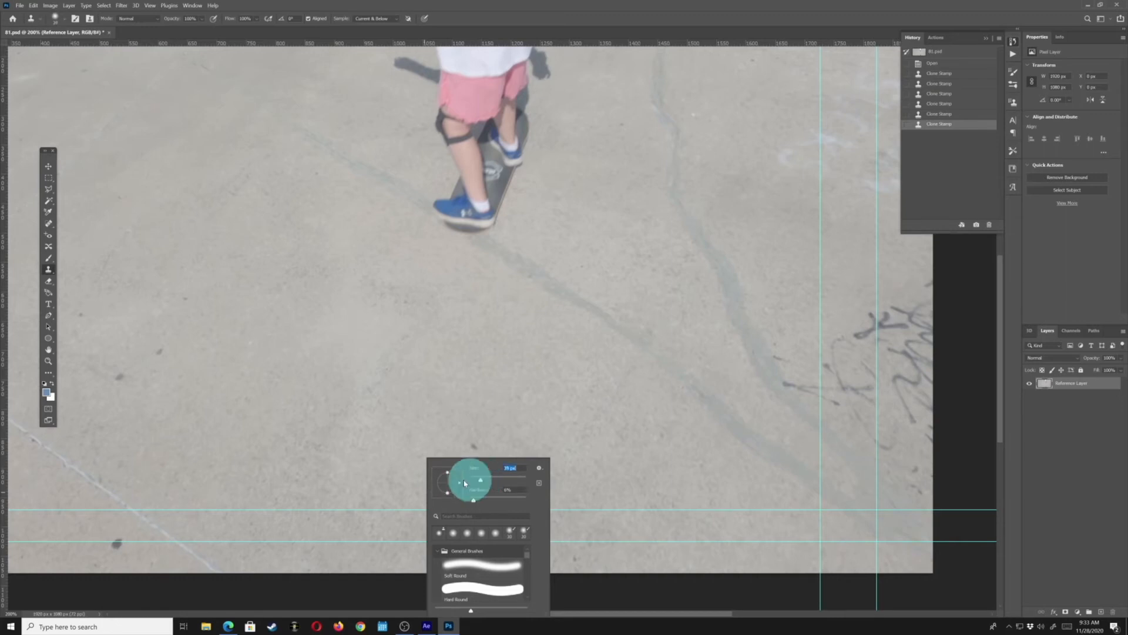
left_click(380, 457)
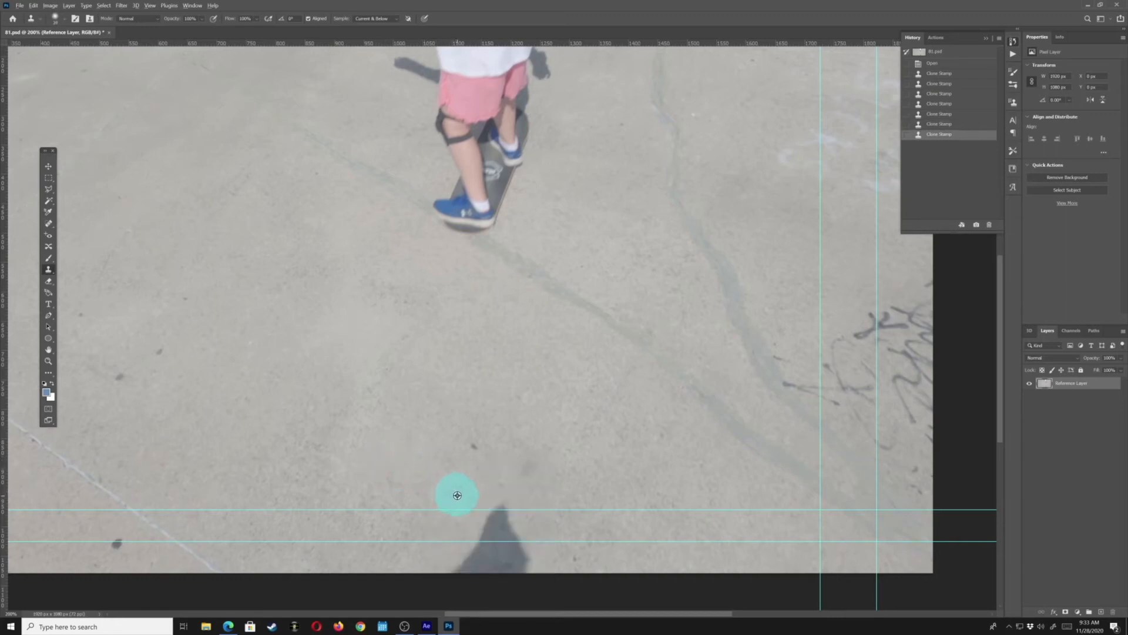
left_click_drag(457, 495, 484, 501)
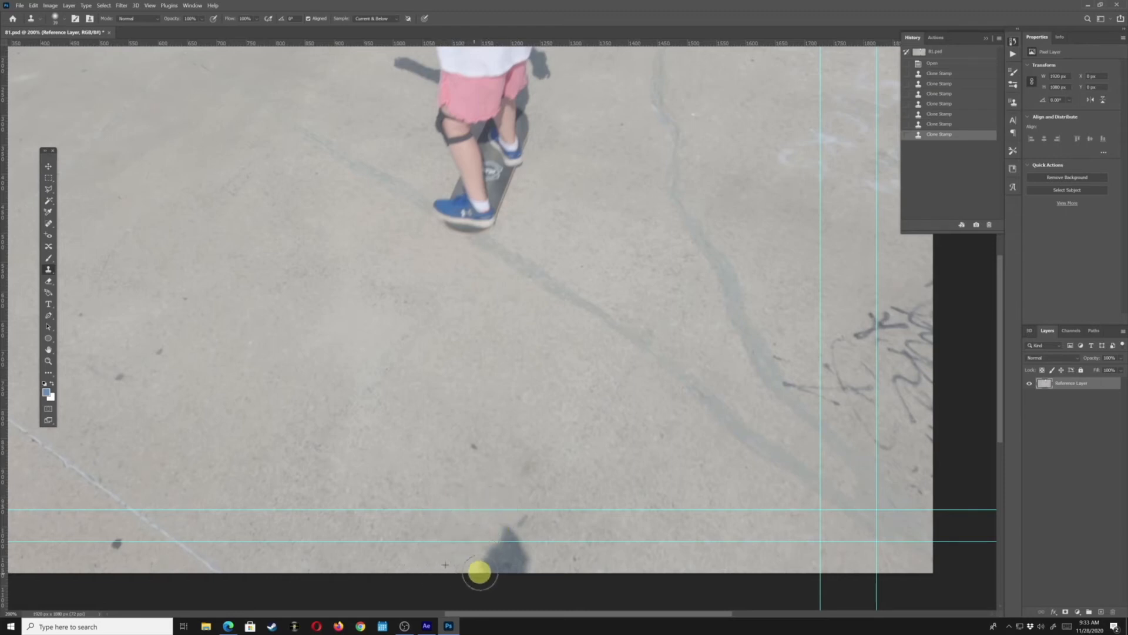
left_click_drag(484, 545, 481, 529)
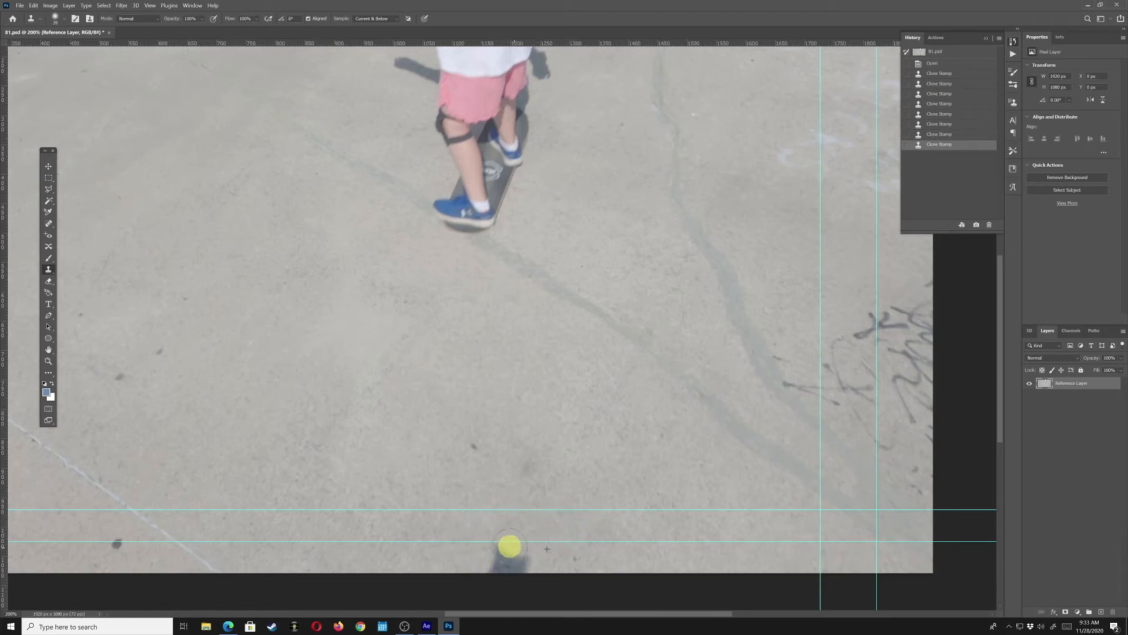
mouse_move(532, 561)
left_mouse_down()
mouse_move(541, 547)
mouse_move(532, 565)
mouse_move(524, 547)
left_mouse_up()
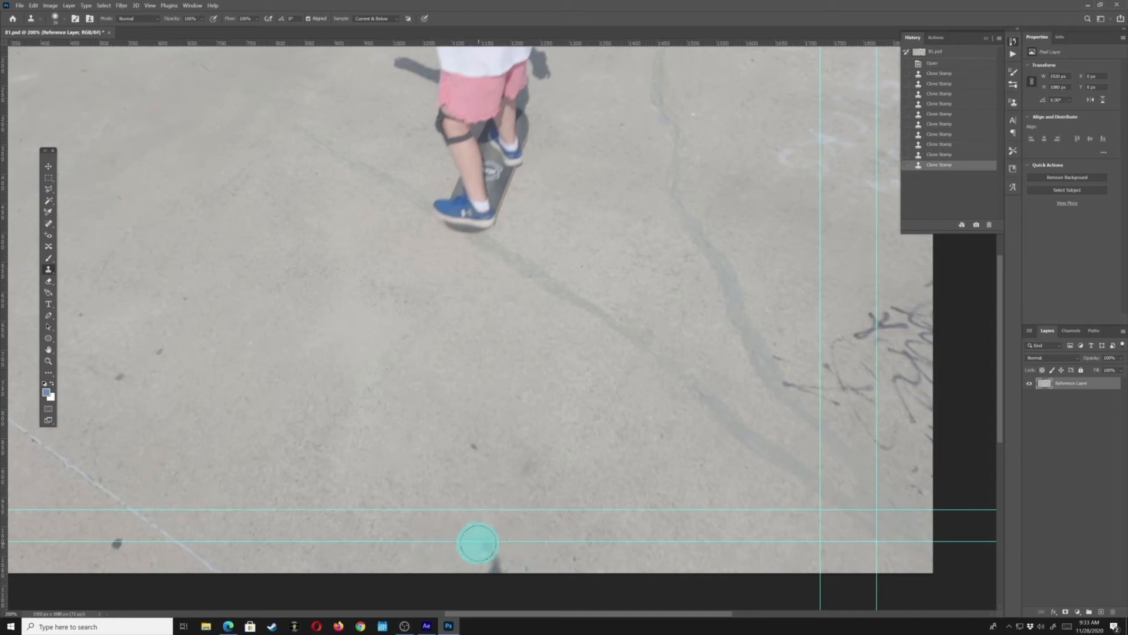
mouse_move(482, 550)
left_mouse_down()
mouse_move(520, 572)
mouse_move(489, 574)
mouse_move(449, 551)
mouse_move(493, 571)
left_mouse_up()
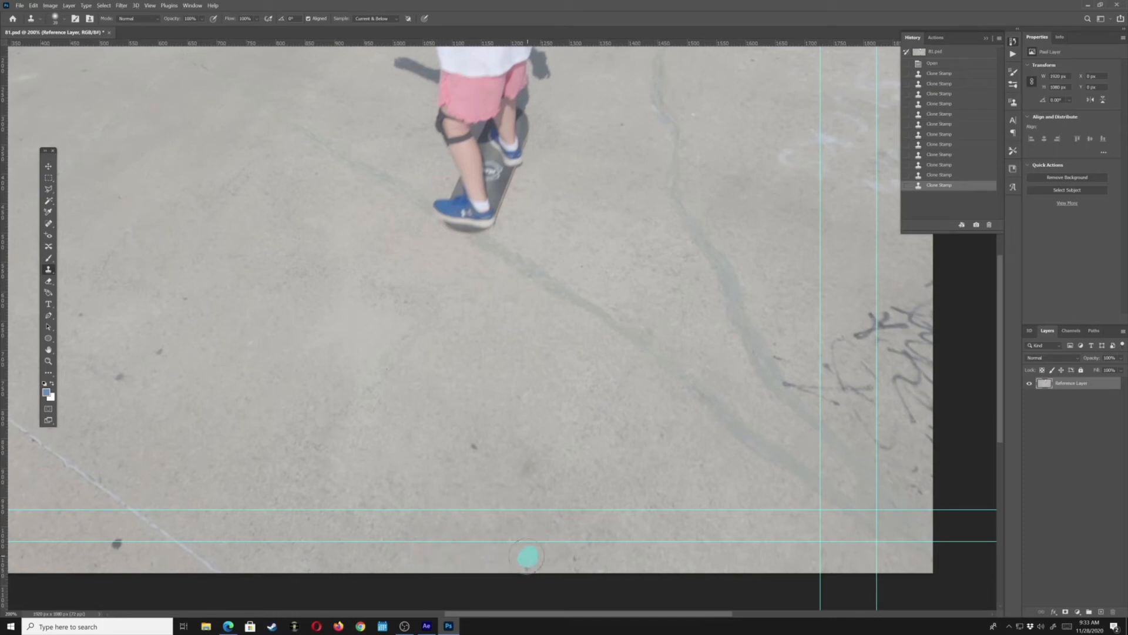
left_click_drag(535, 563, 544, 558)
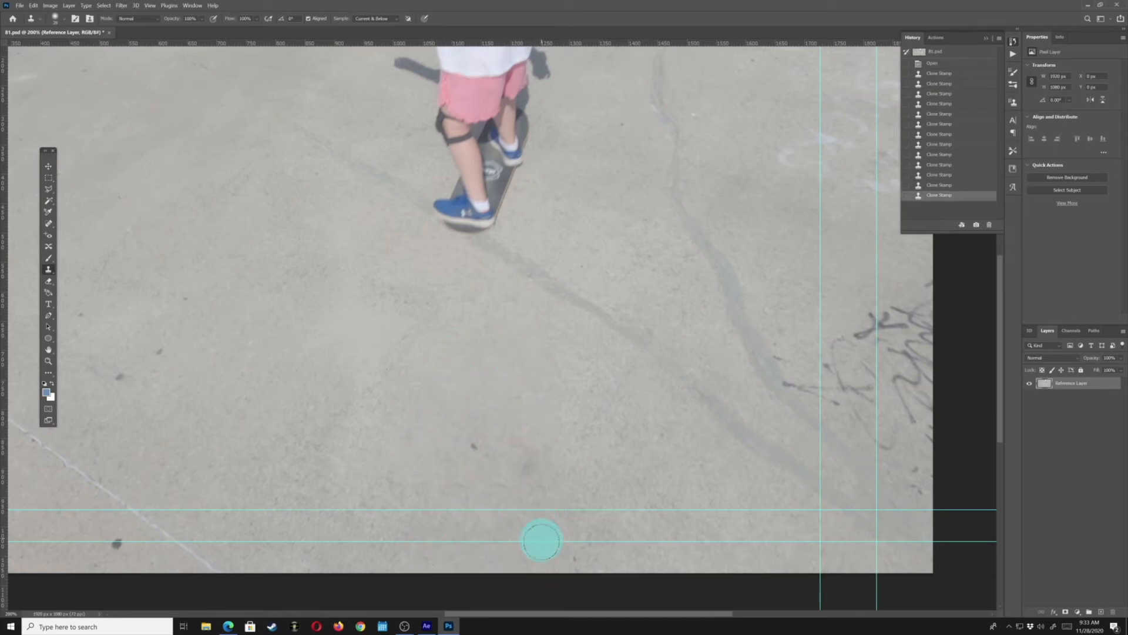
Finish cloning pavement over the stick's shadow near the bottom edge, zoom out, and close the edited reference frame
left_click(623, 558, "alt")
left_click(576, 557)
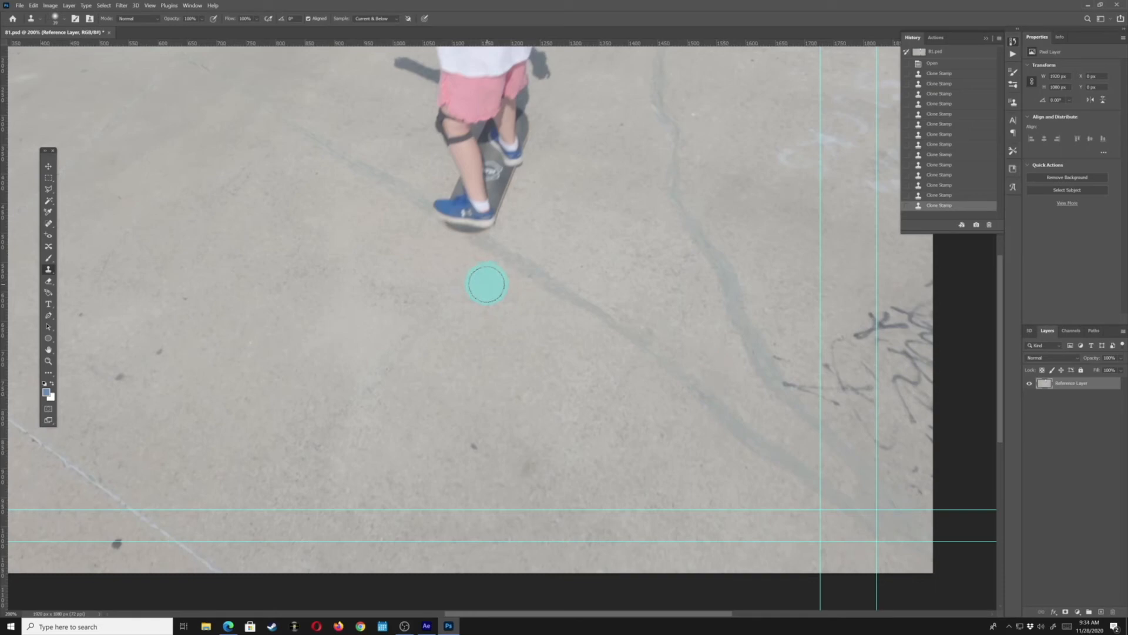
key("ctrl+minus")
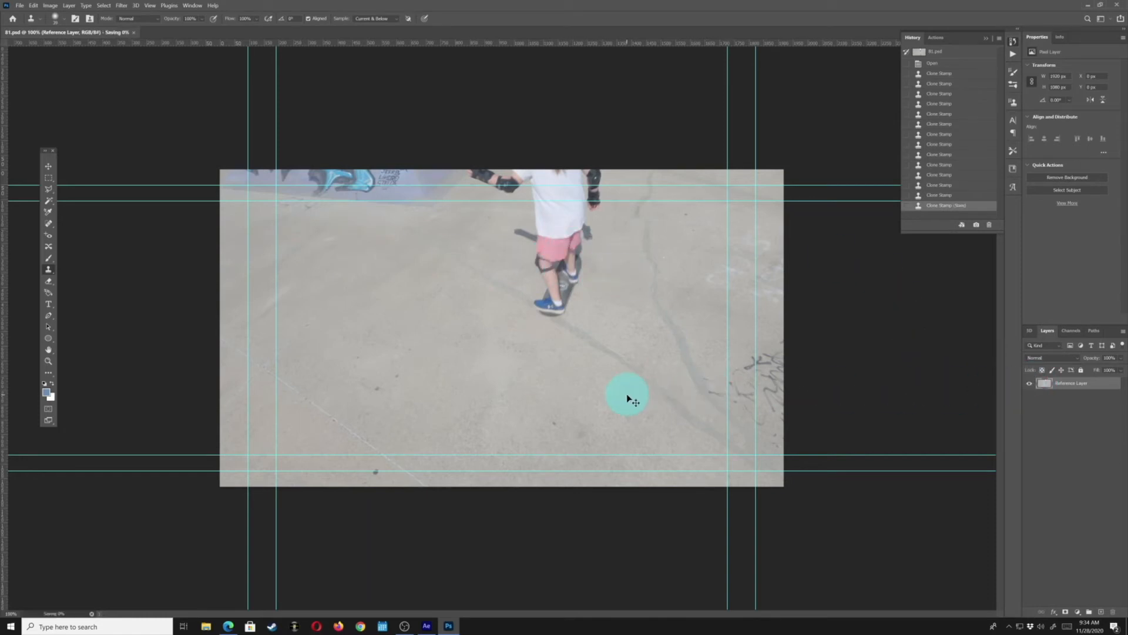
left_click(1119, 5)
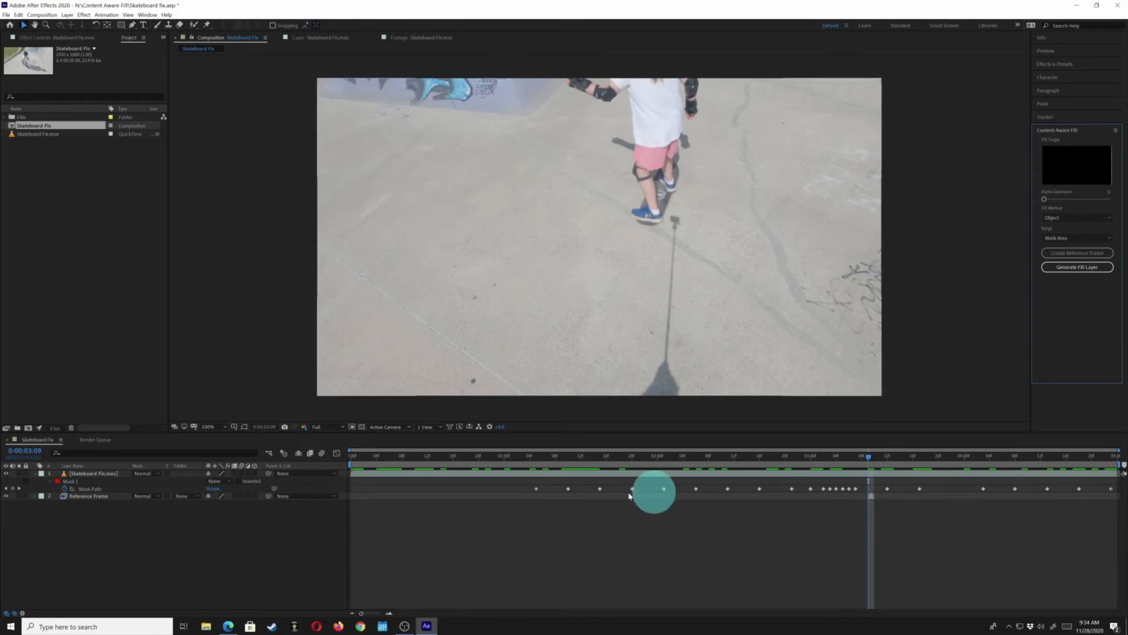
Set Mask 1's mode to Subtract and generate the Content-Aware Fill layer
left_click(67, 482)
left_click(228, 482)
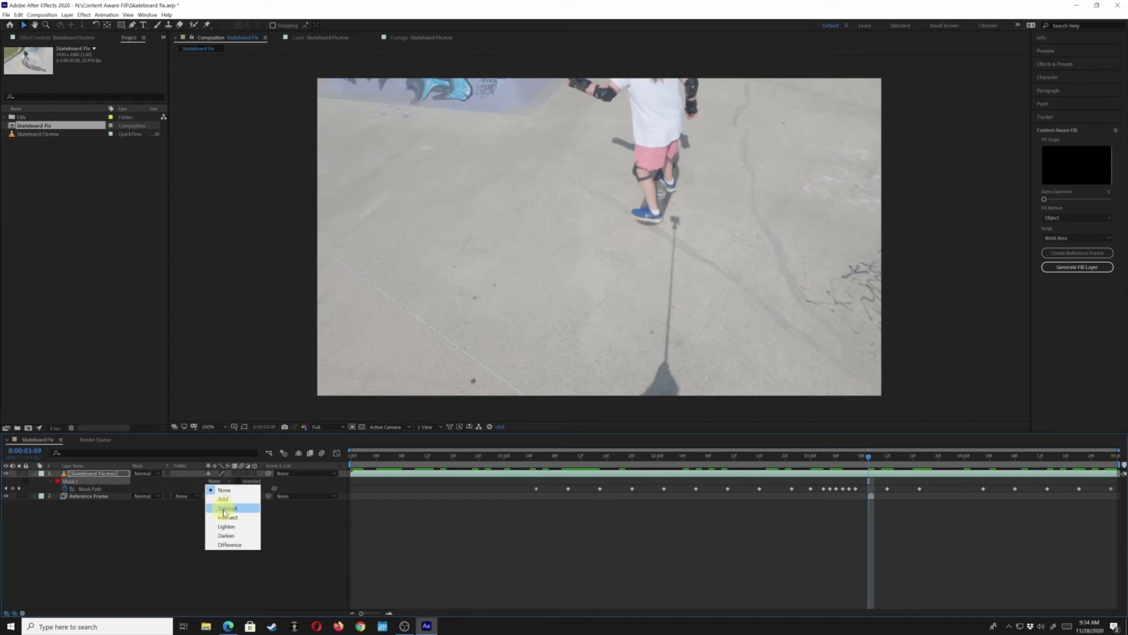
left_click(224, 509)
left_click(1077, 268)
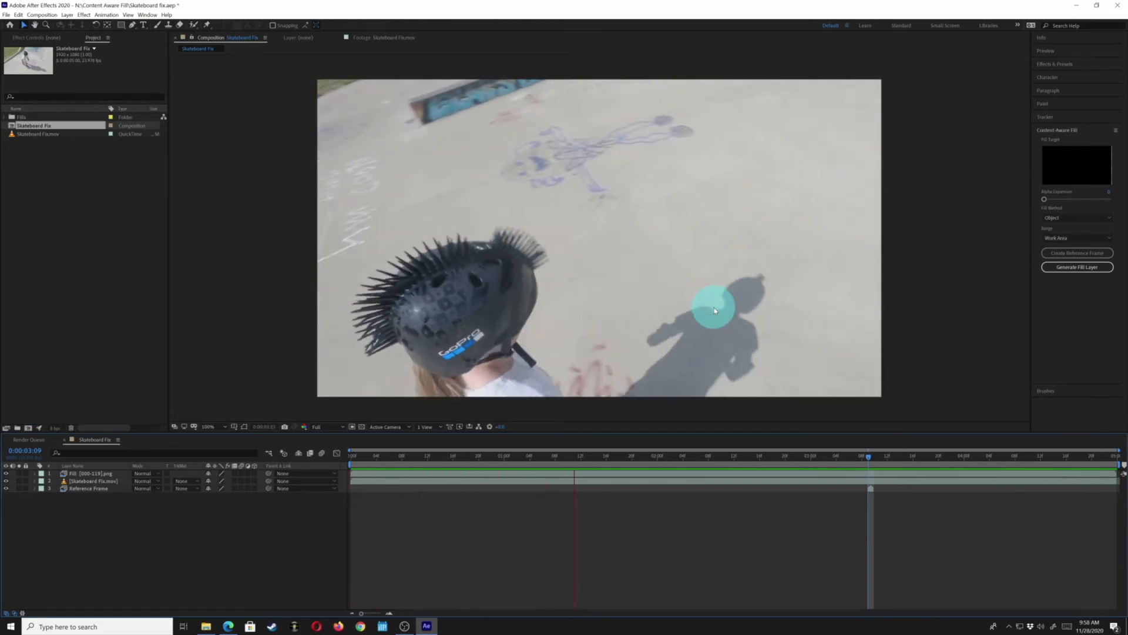
Play back and step frame by frame through the filled clip to check the stick and shadow removal
key("space")
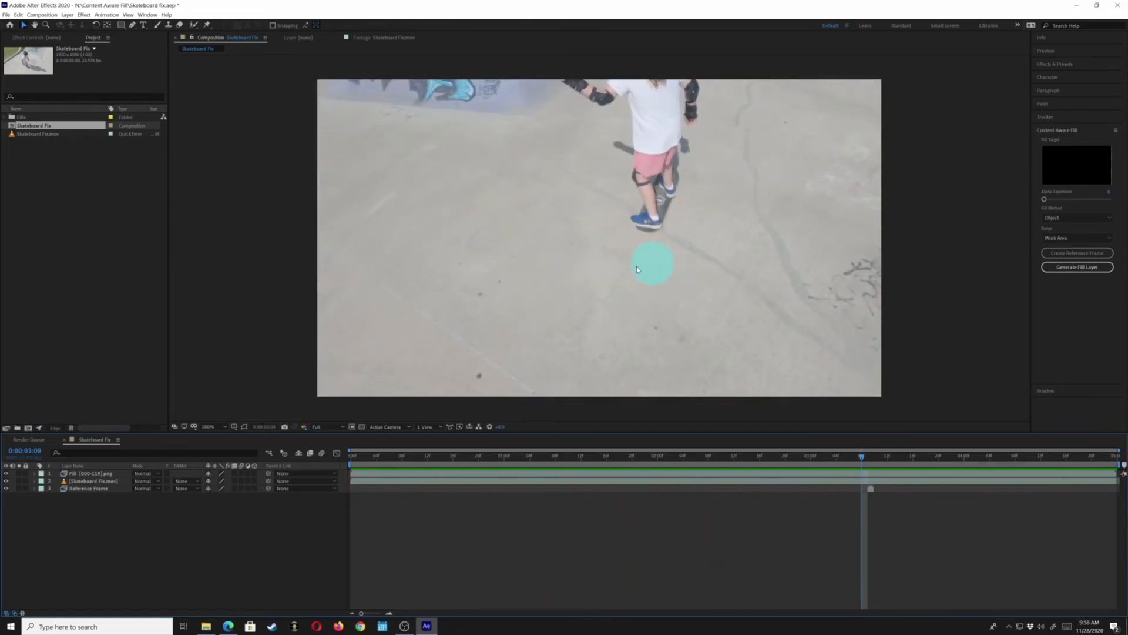
key("Page_Up")
key("Page_Up")
key("Page_Up")
key("Page_Up")
key("Page_Up")
key("Page_Up")
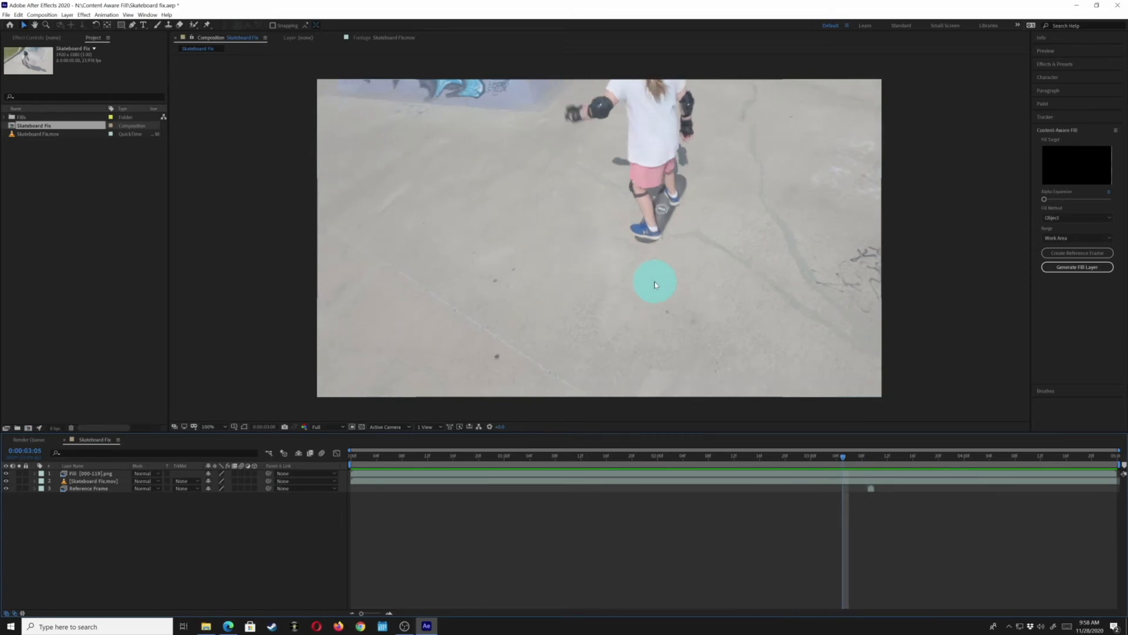
key("Page_Up")
key("Page_Down")
key("Page_Down")
key("Page_Down")
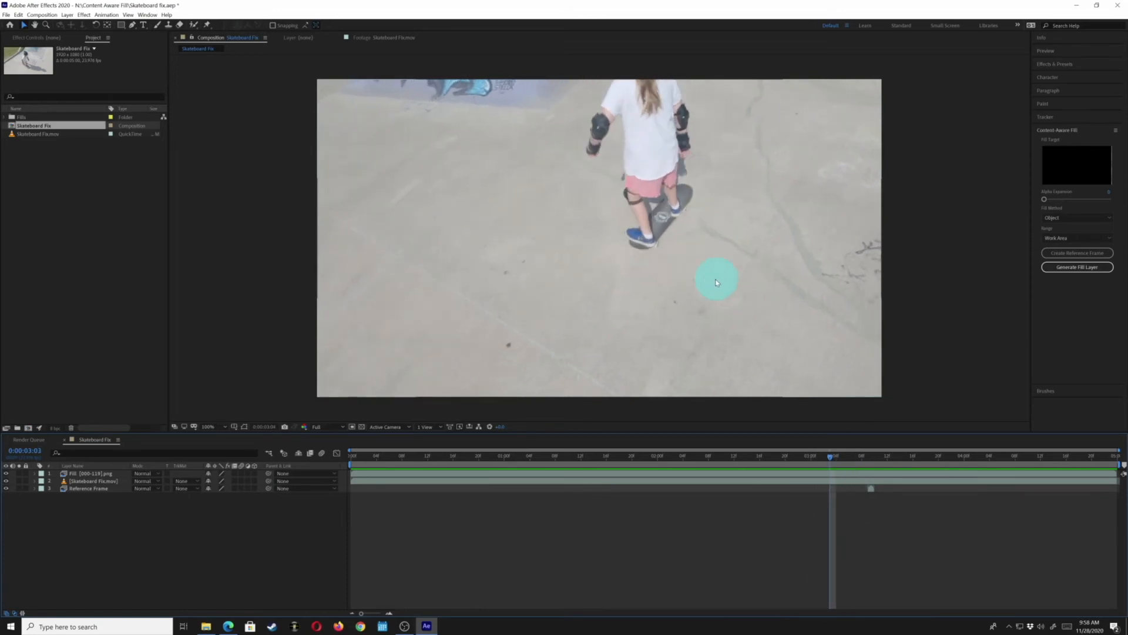
key("Page_Up")
key("Page_Up")
key("Page_Down")
key("Page_Up")
key("Page_Up")
key("Page_Up")
key("Page_Up")
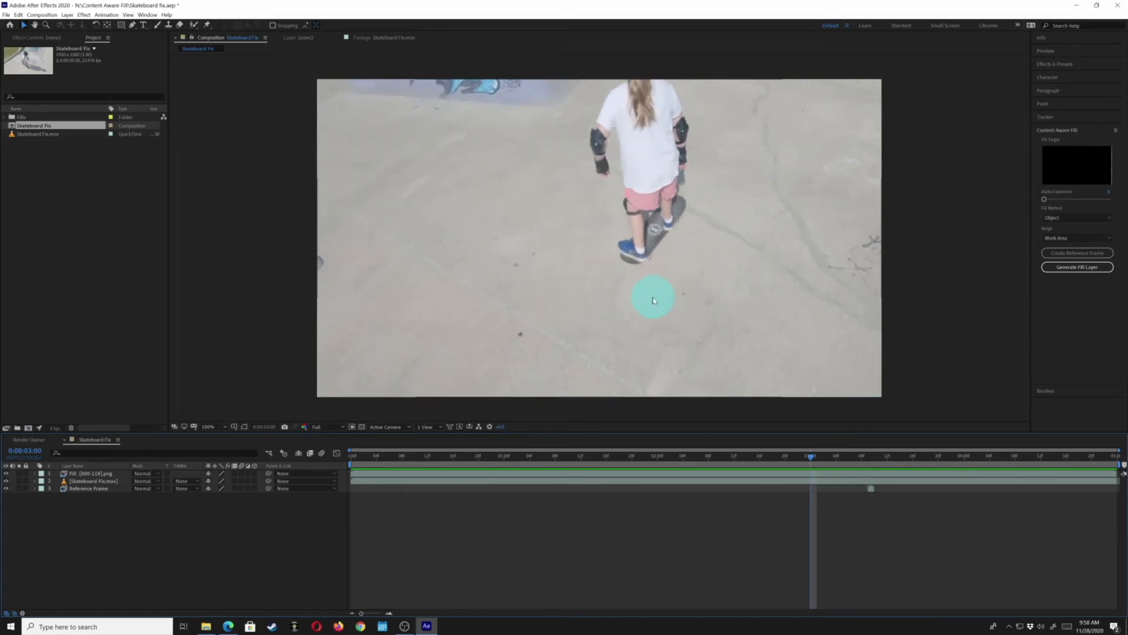
key("Page_Up")
key("Page_Up")
key("Page_Up")
key("Page_Up")
key("Page_Up")
key("Page_Up")
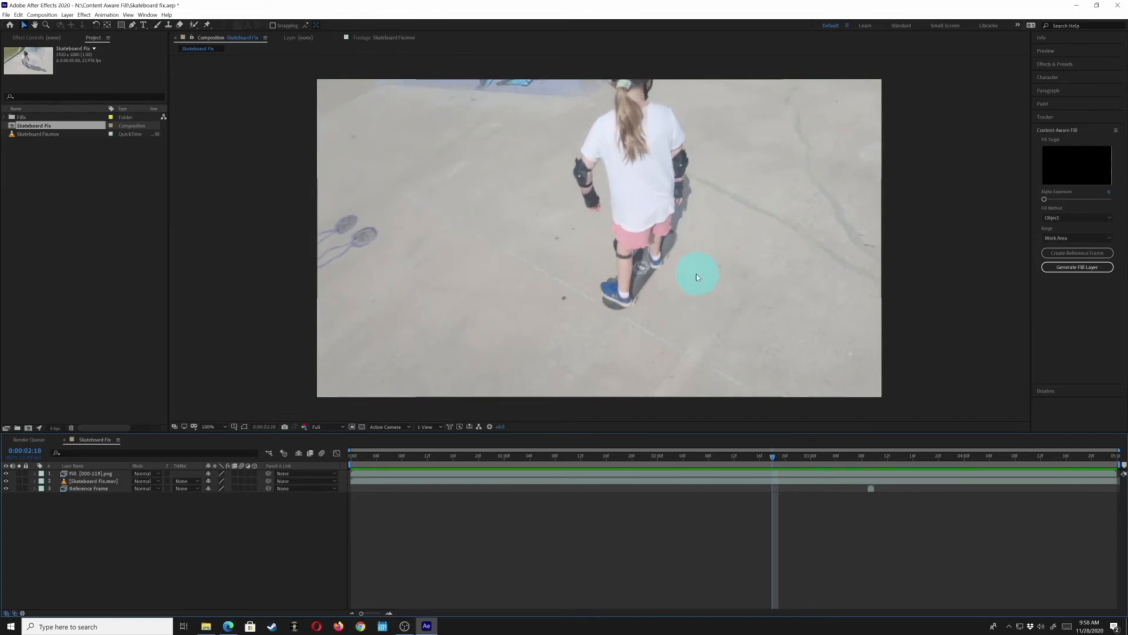
key("Page_Down")
key("Page_Down")
key("Page_Down")
key("Page_Down")
key("Page_Down")
key("Page_Down")
key("Page_Down")
key("Page_Down")
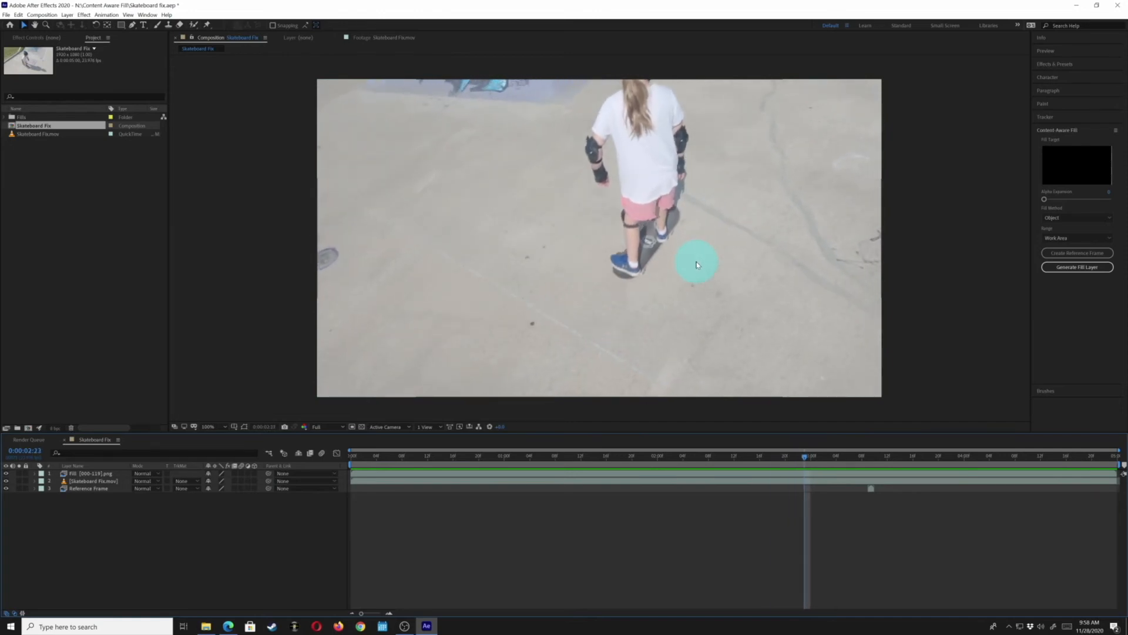
key("Page_Down")
key("Page_Down")
key("Page_Down")
key("Page_Down")
key("Page_Down")
key("Page_Down")
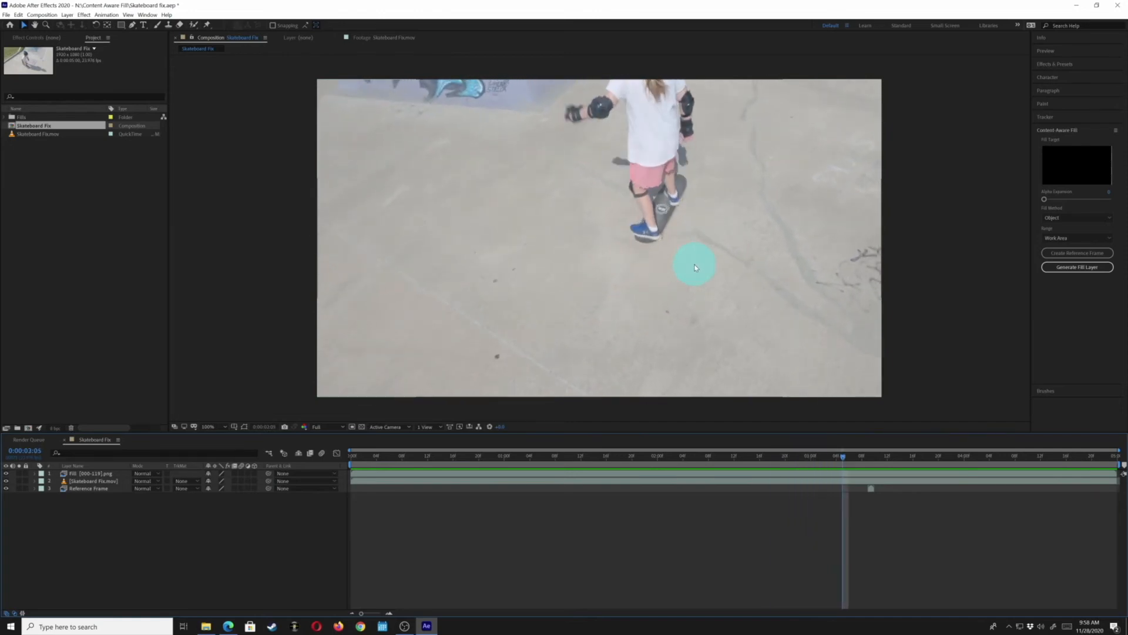
key("Page_Down")
key("Page_Down")
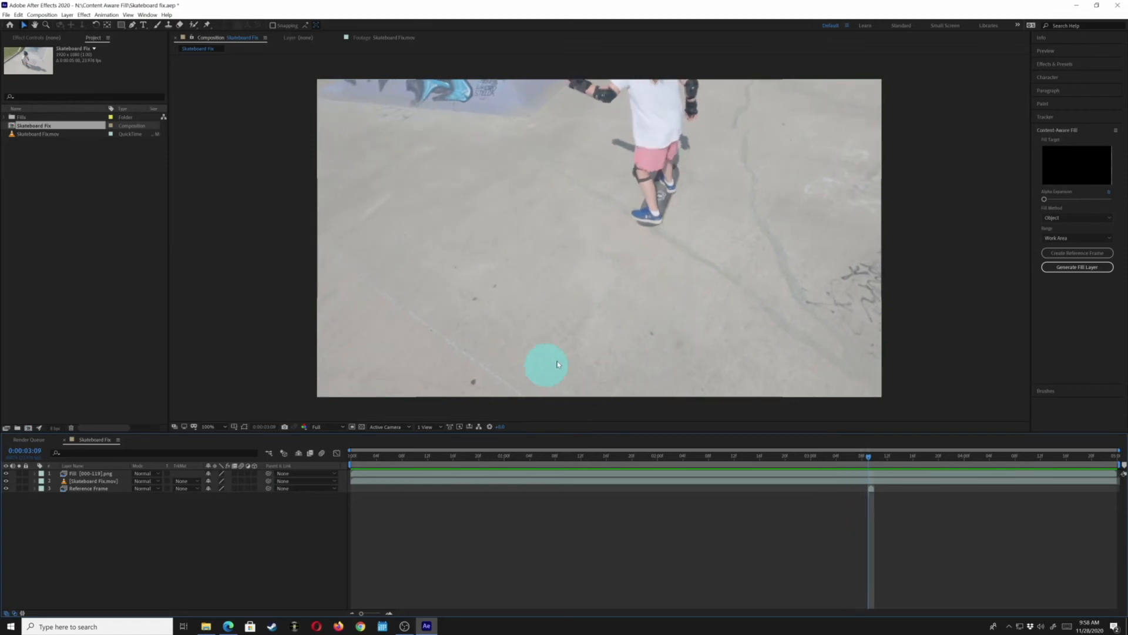
key("Page_Up")
key("Page_Up")
key("Page_Up")
key("Page_Up")
key("Page_Up")
key("Page_Up")
key("Page_Up")
key("Page_Up")
key("Page_Up")
key("Page_Up")
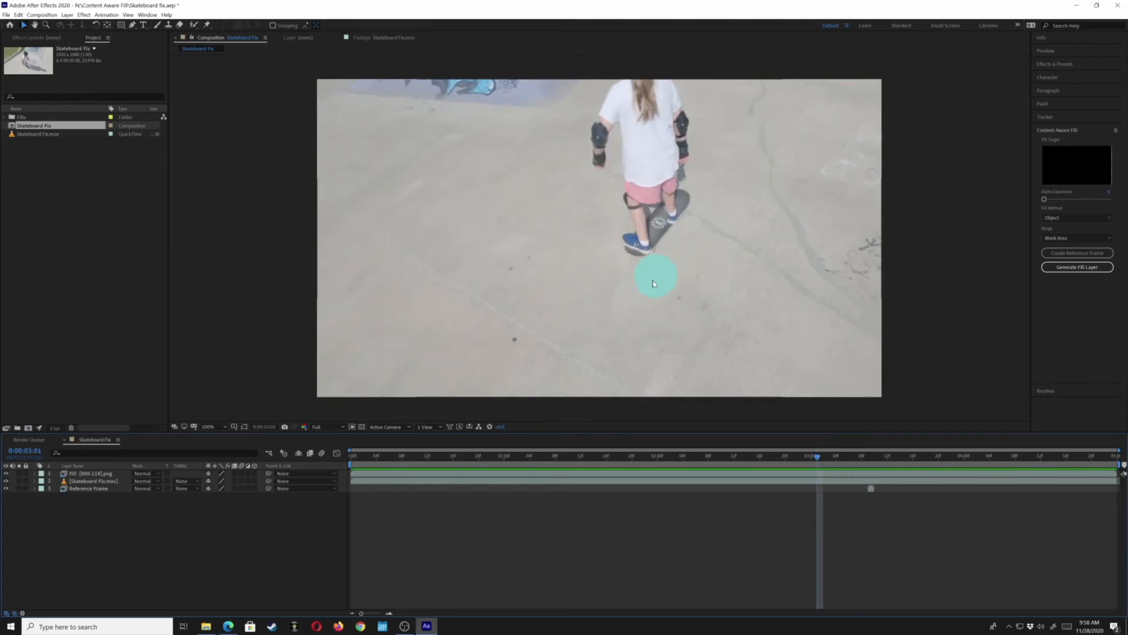
key("Page_Up")
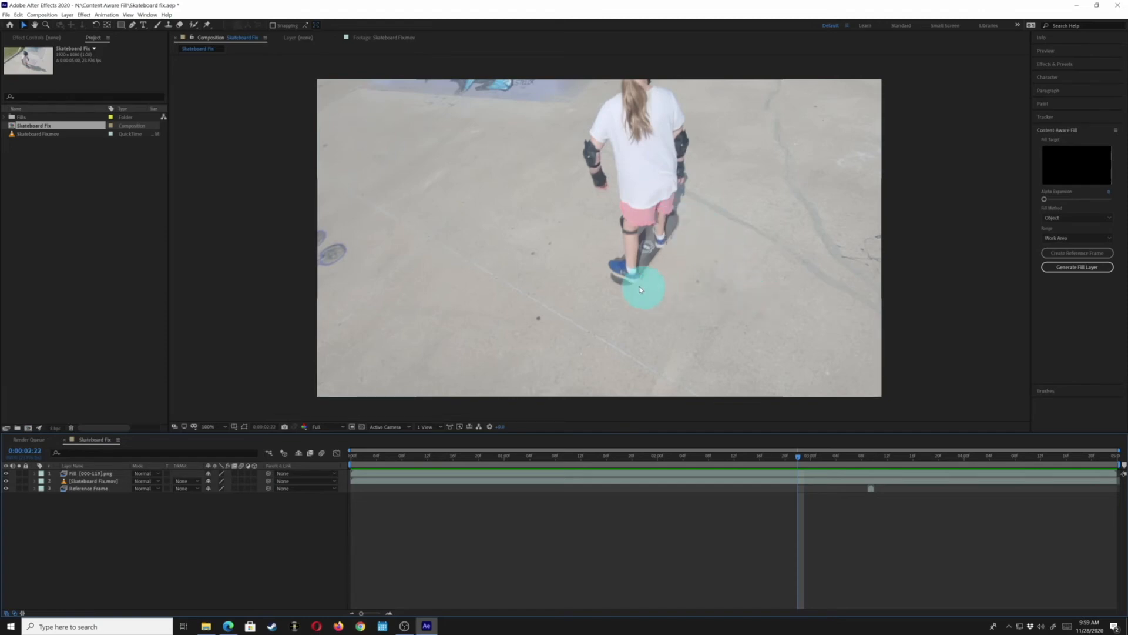
key("space")
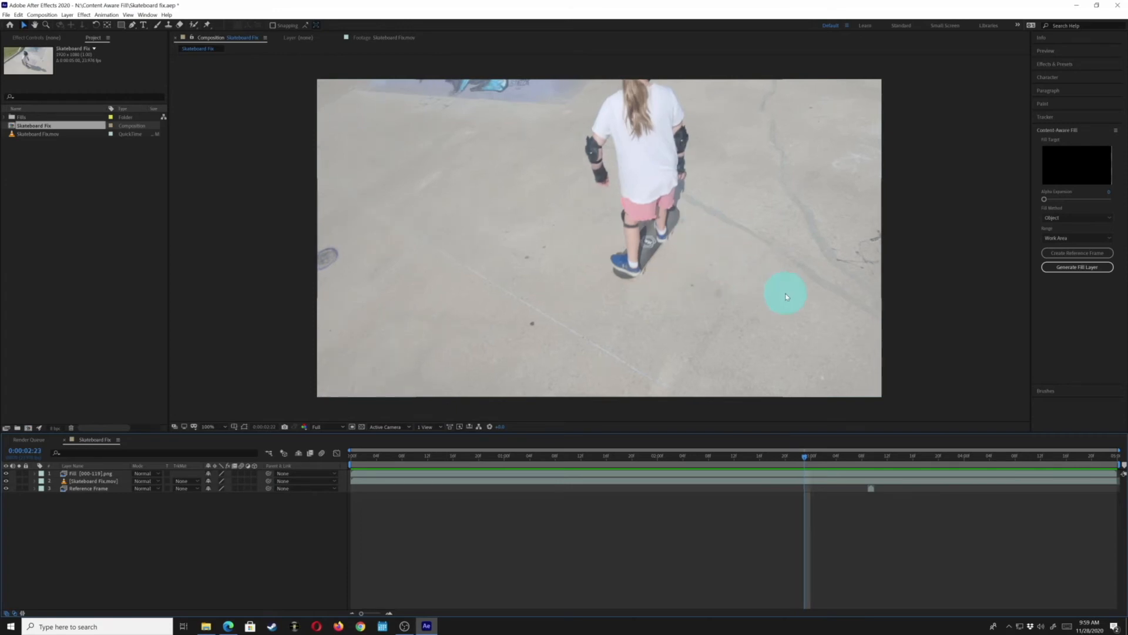
key("Page_Up")
key("Page_Up")
key("Page_Up")
key("Page_Up")
key("Page_Up")
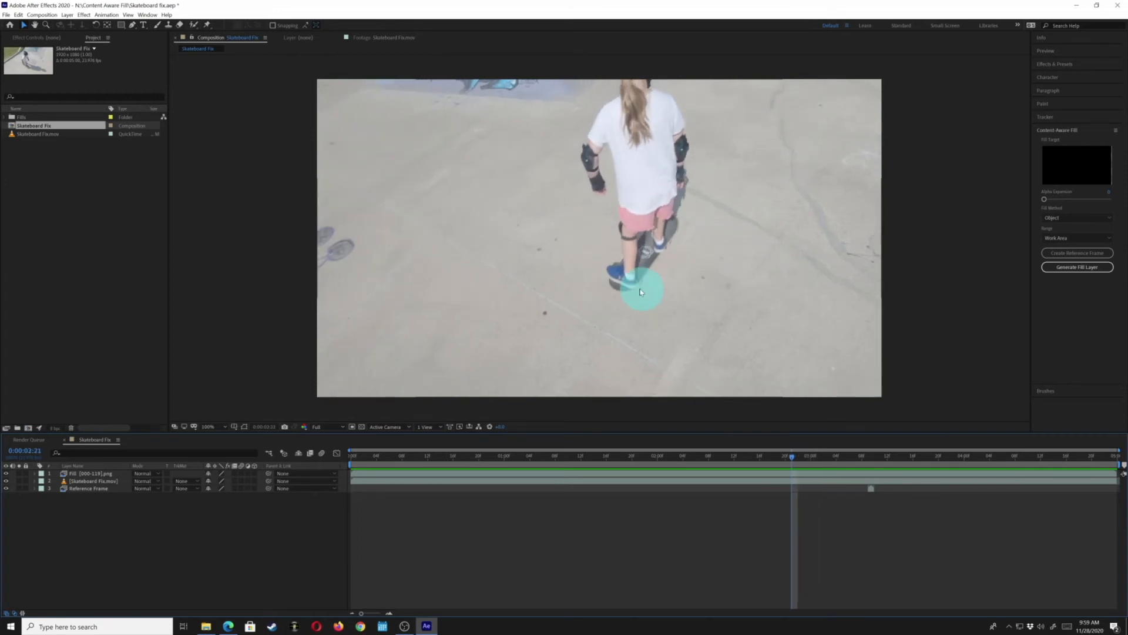
key("Page_Down")
key("Page_Down")
key("space")
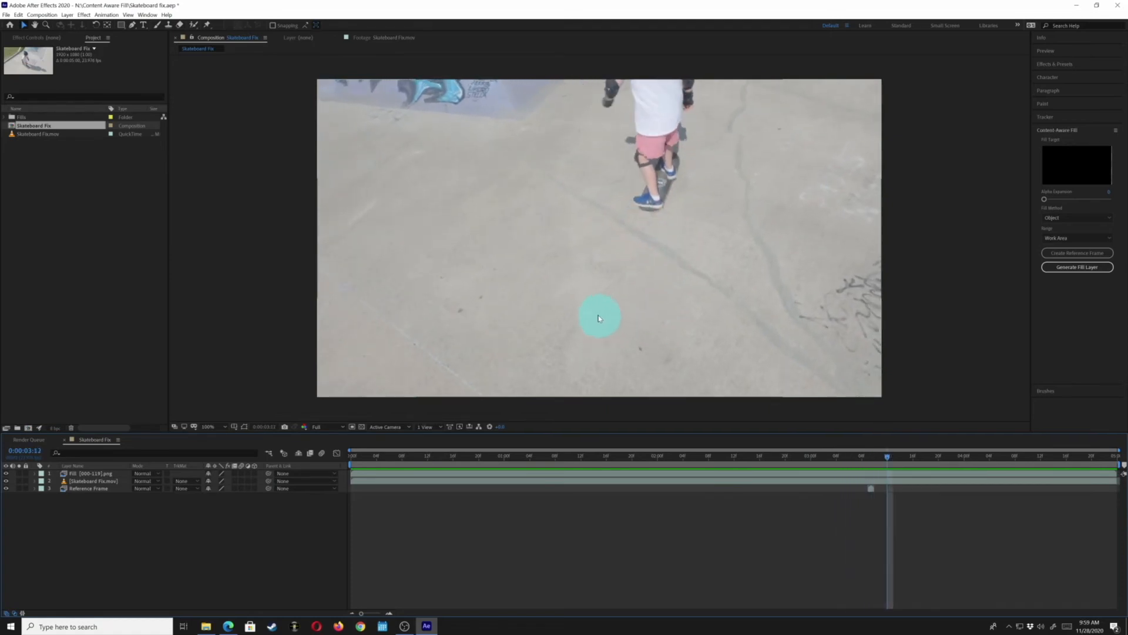
key("Page_Up")
key("Page_Up")
key("Page_Up")
key("Page_Up")
key("Page_Up")
key("Page_Up")
key("Page_Up")
key("Page_Up")
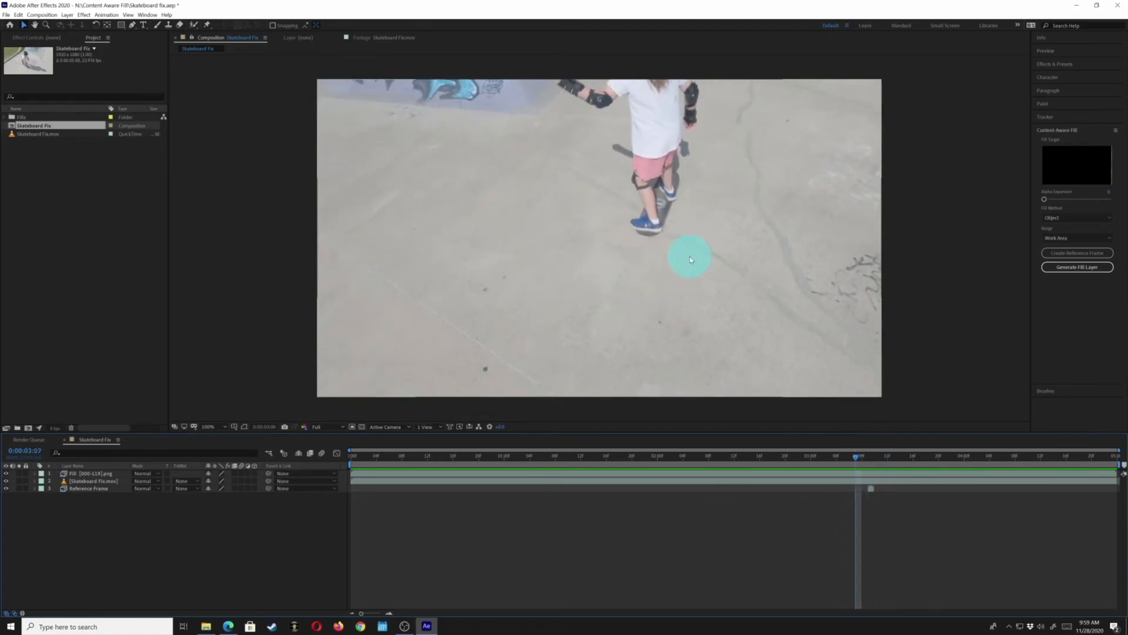
key("Page_Up")
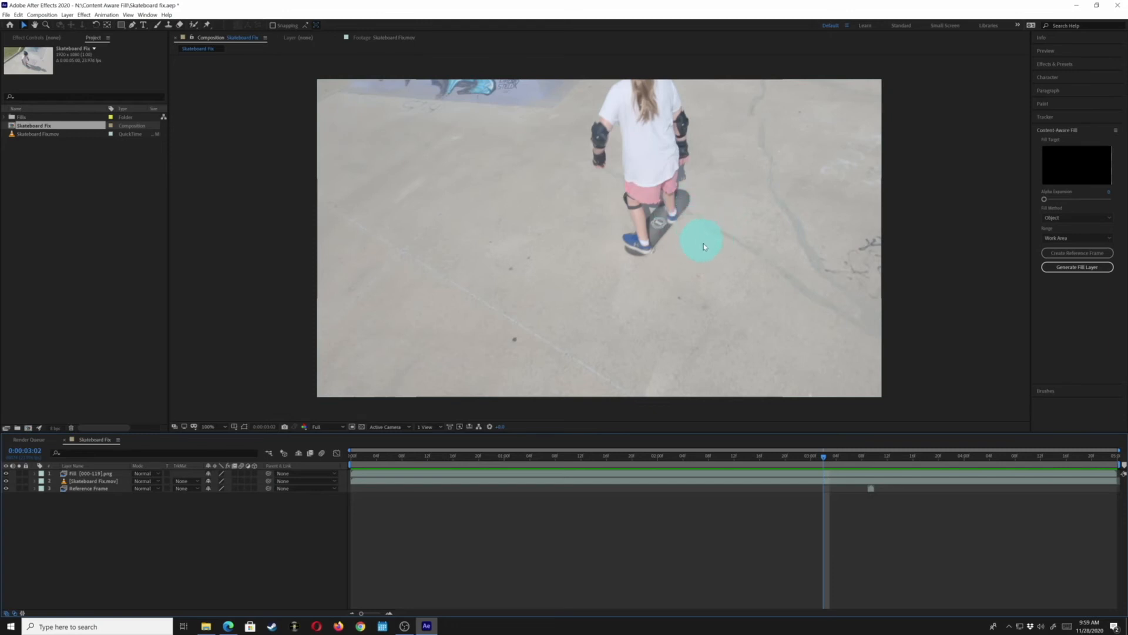
key("Page_Down")
key("Page_Down")
key("Page_Up")
key("Page_Up")
key("Page_Up")
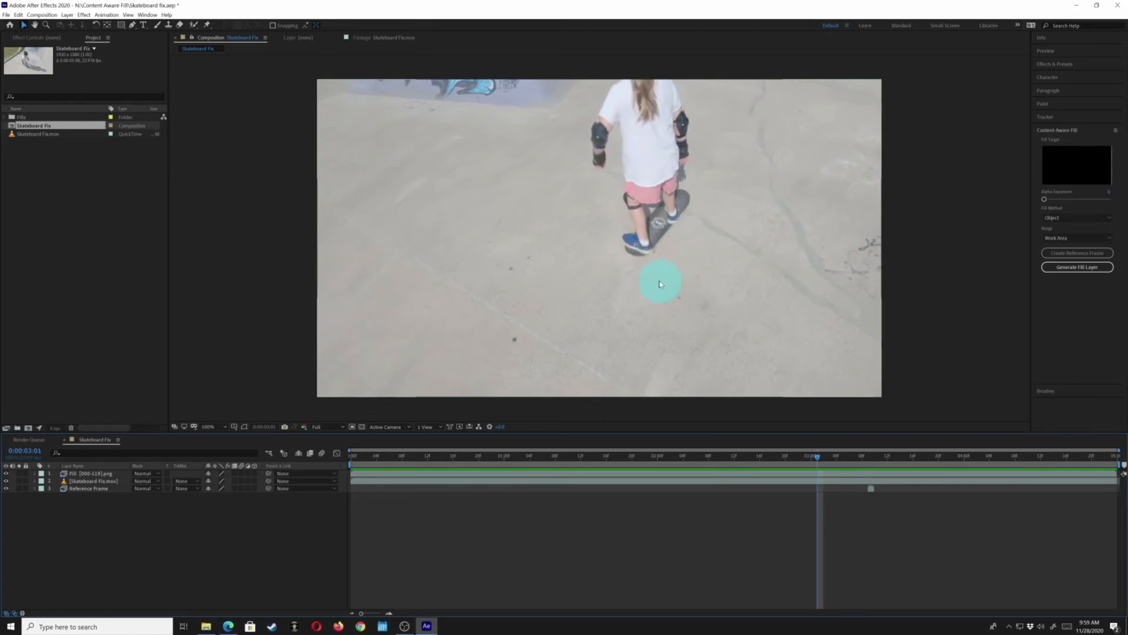
key("Page_Up")
key("Page_Down")
key("Page_Down")
key("Page_Down")
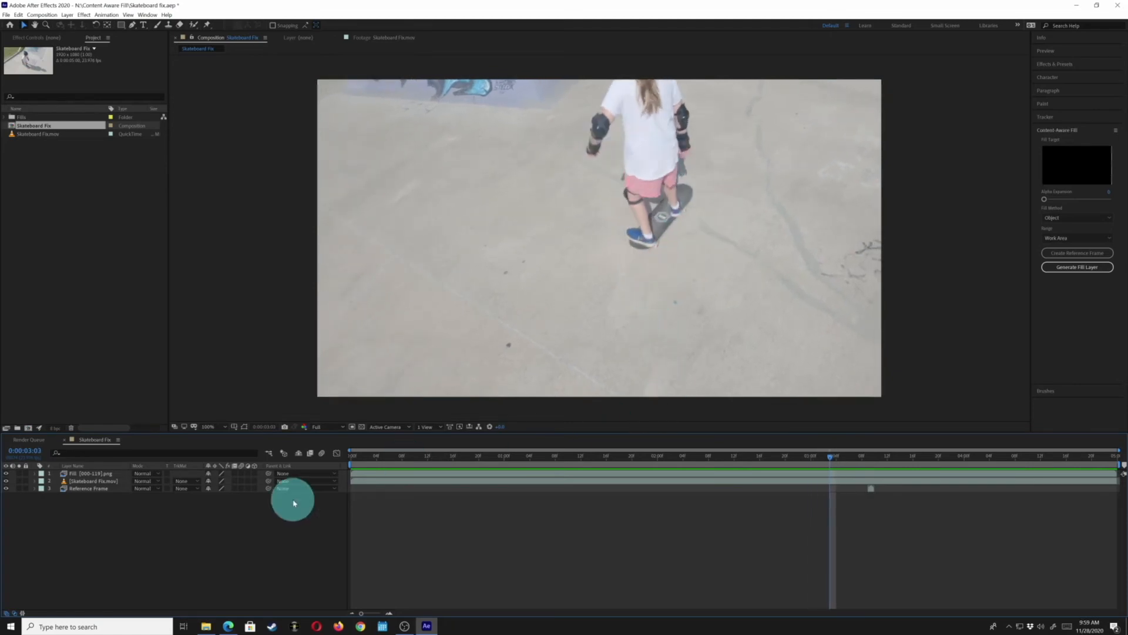
Pre-compose the fill, footage and reference frame layers into a new composition named Final Painted
left_click(76, 473)
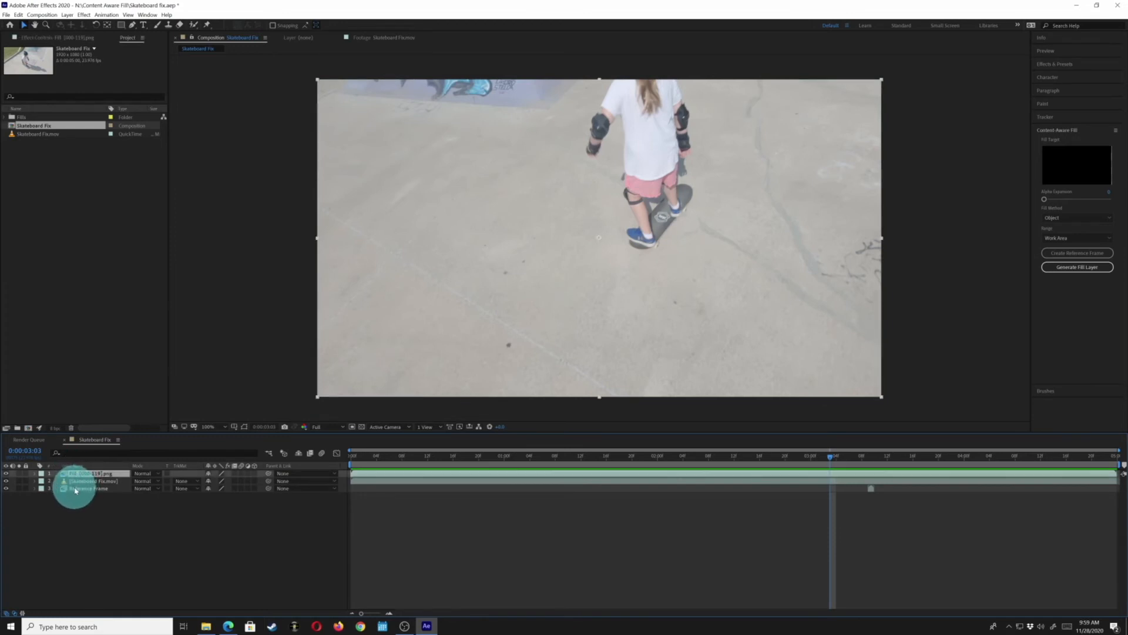
left_click(75, 490, "shift")
right_click(97, 477)
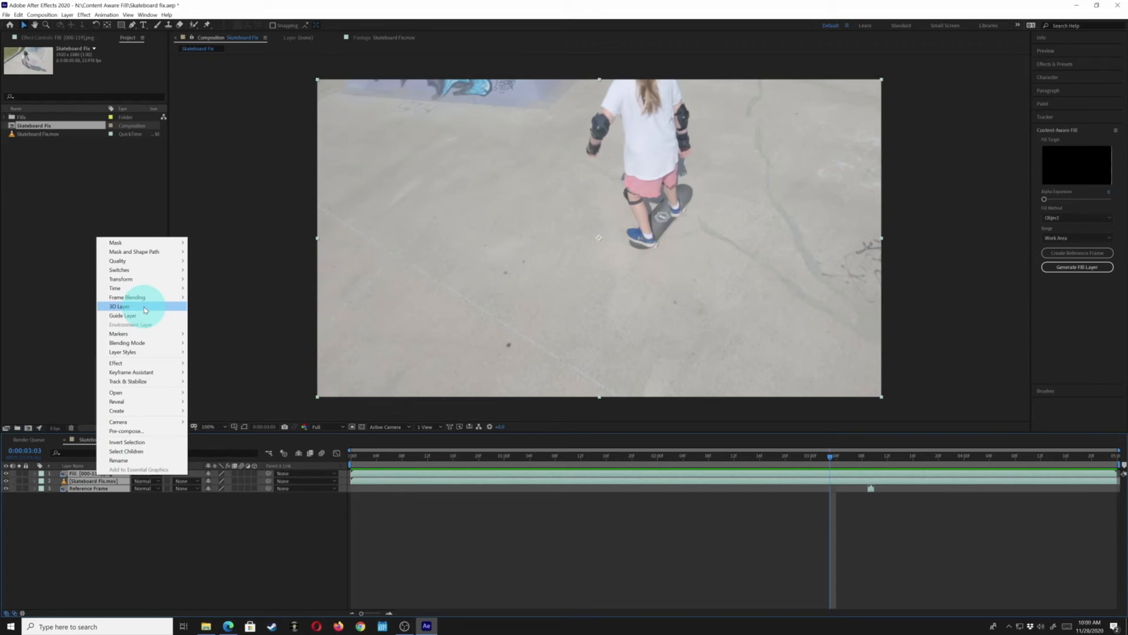
mouse_move(141, 381)
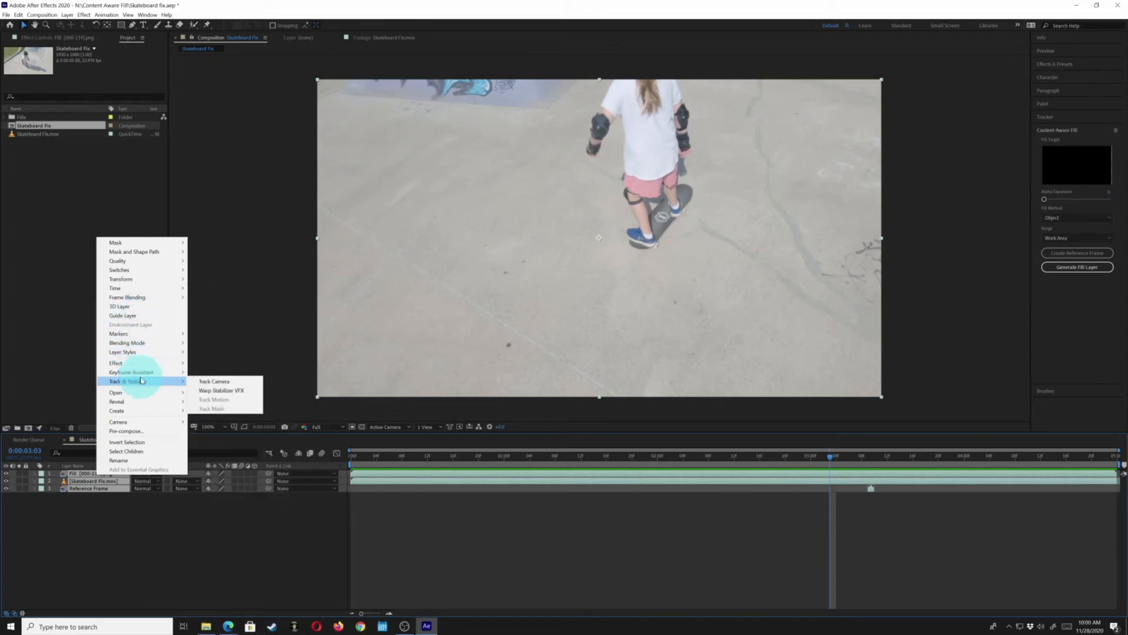
left_click(134, 431)
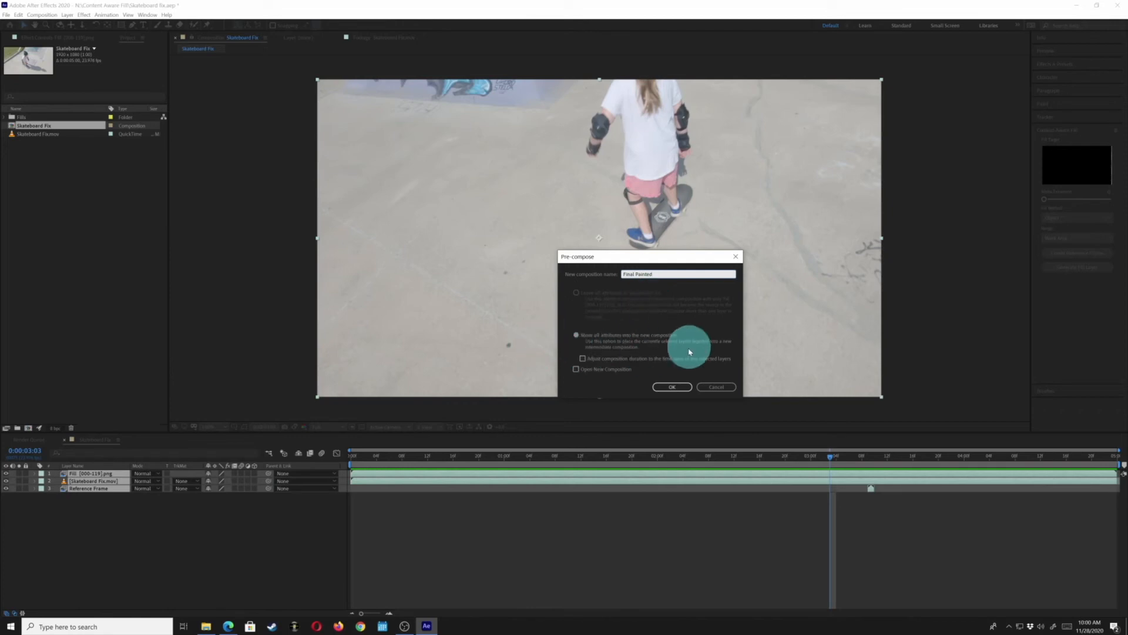
left_click(674, 388)
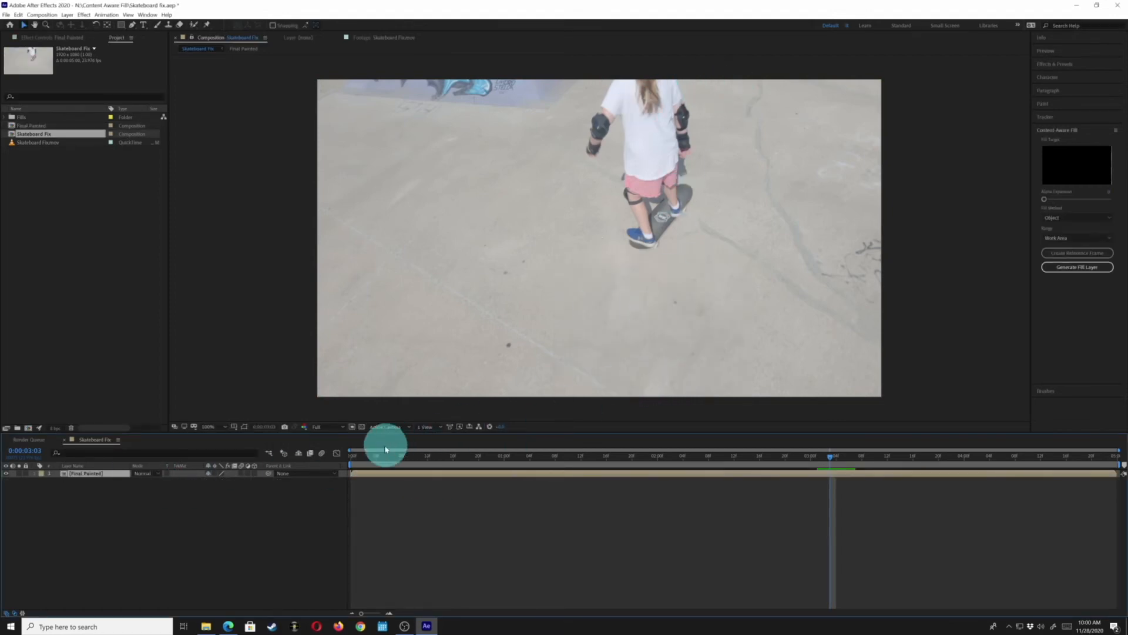
Preview the composition and open the Final Painted precomp to inspect its layers
key("space")
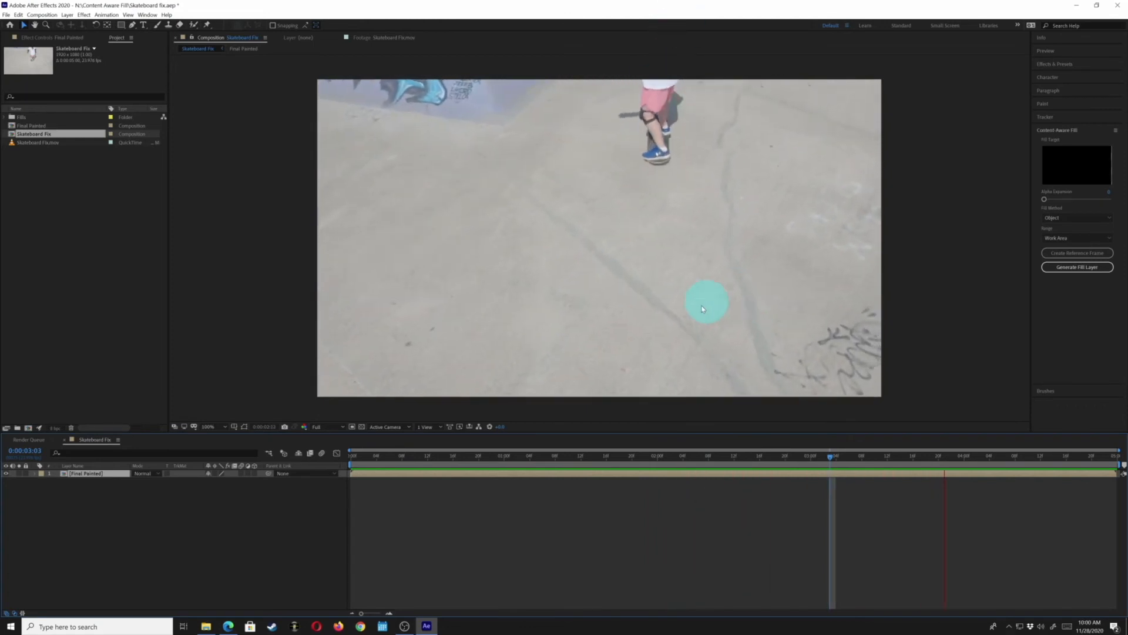
left_click(650, 275)
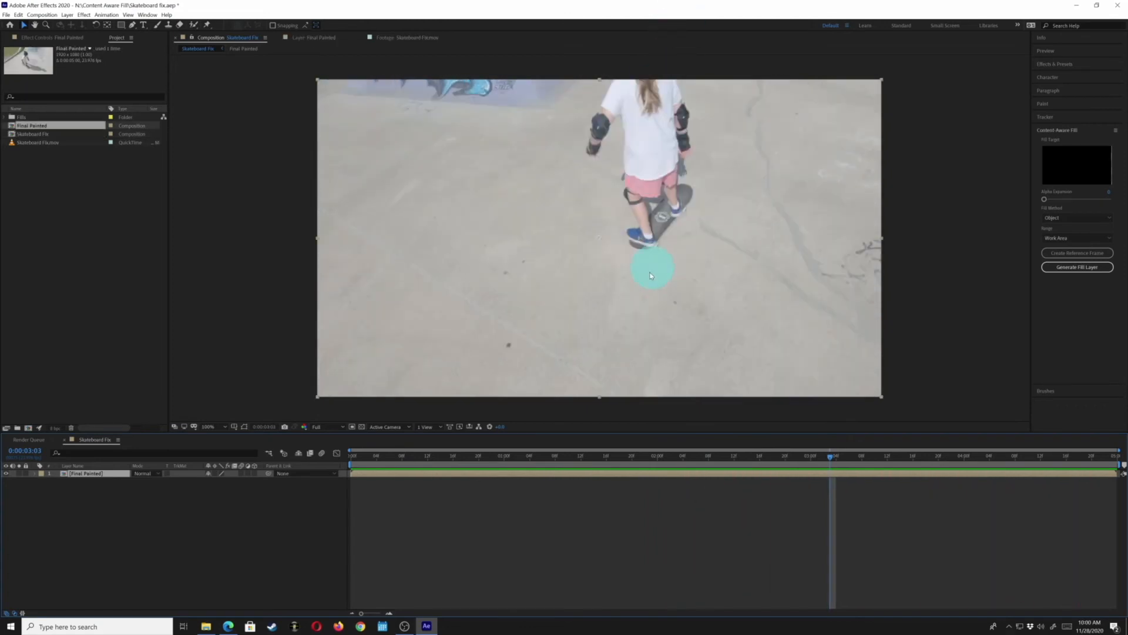
double_click(65, 476)
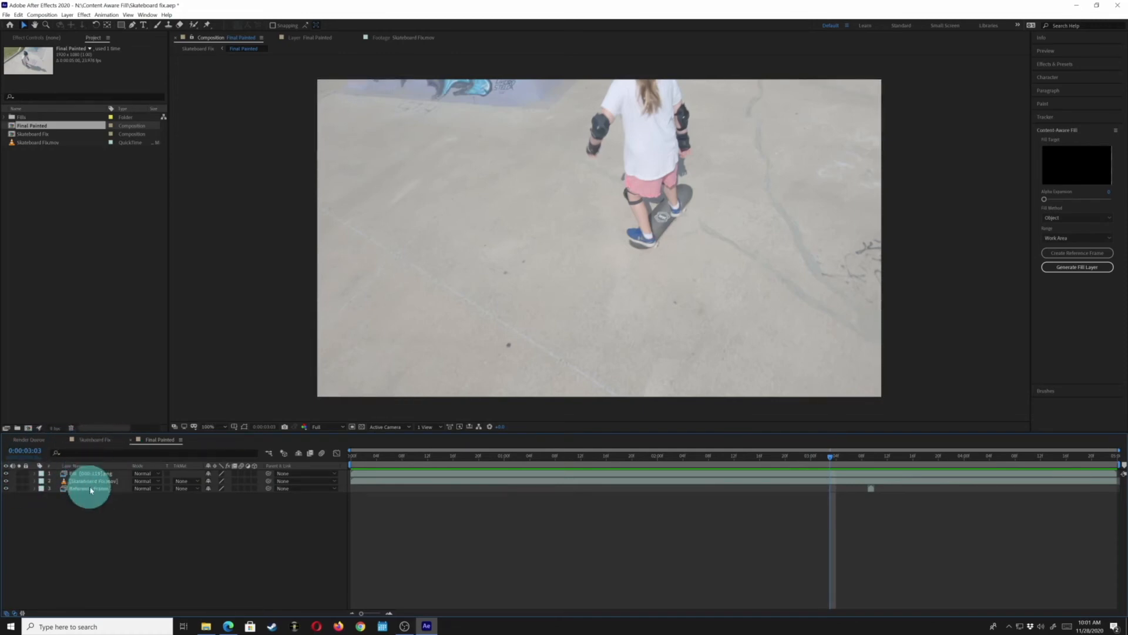
left_click(93, 441)
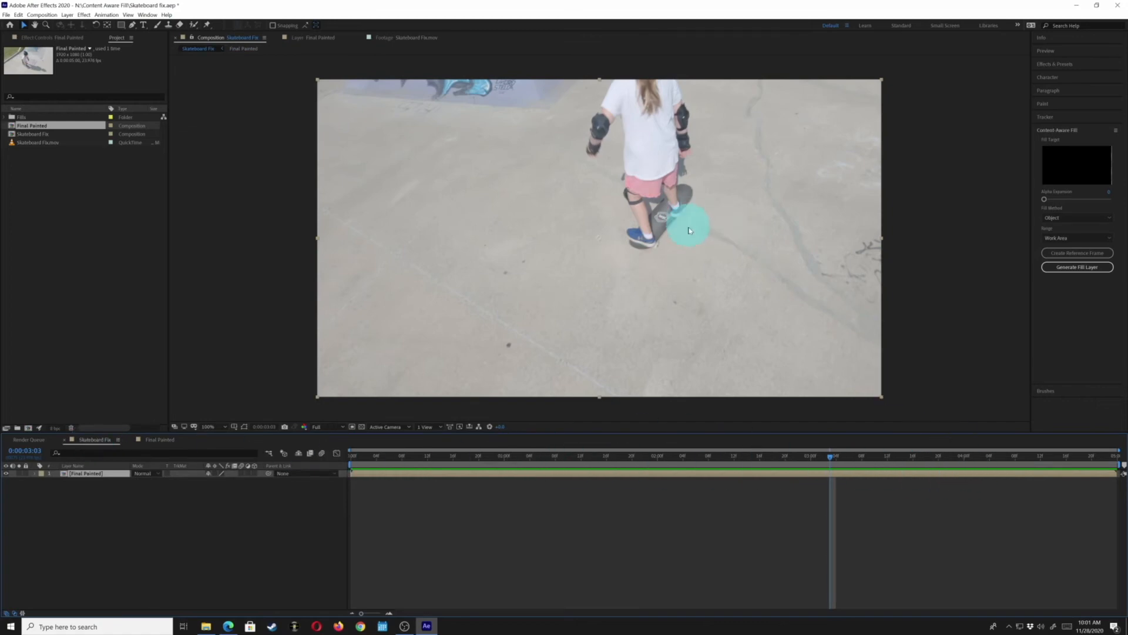
Select the Clone Stamp tool and open the Final Painted layer and precomp to inspect them
left_click(169, 28)
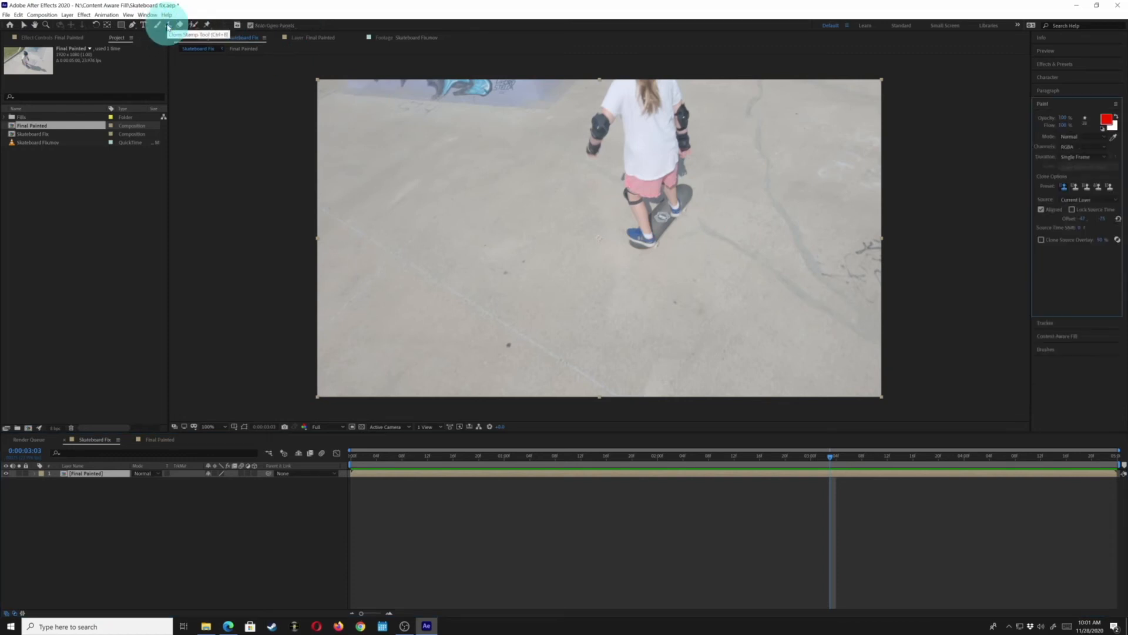
double_click(64, 478)
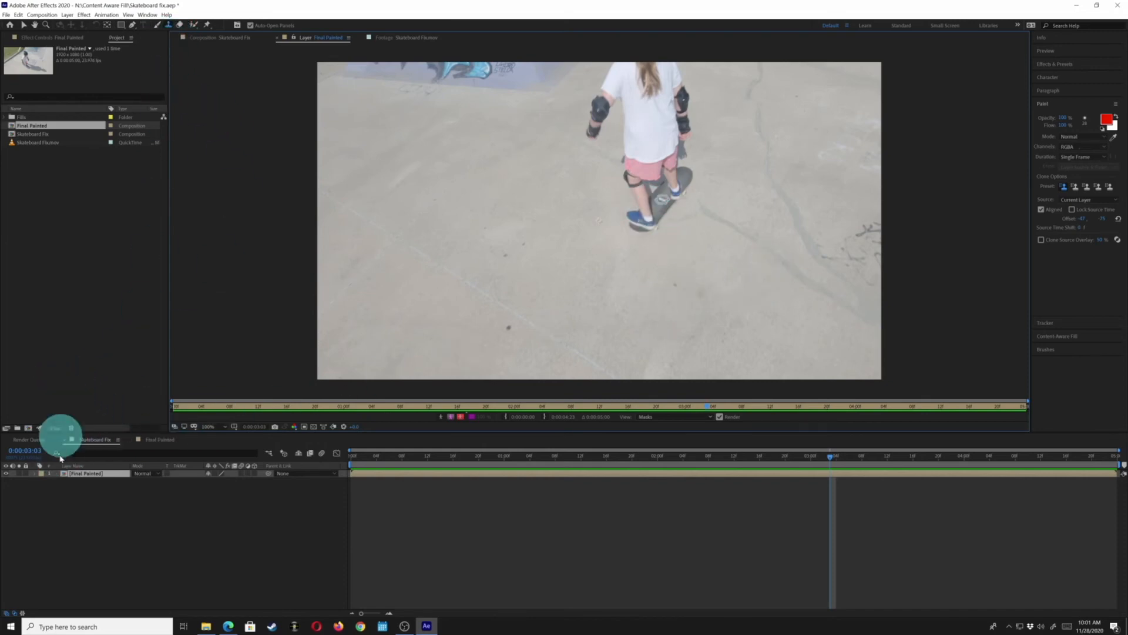
double_click(65, 474)
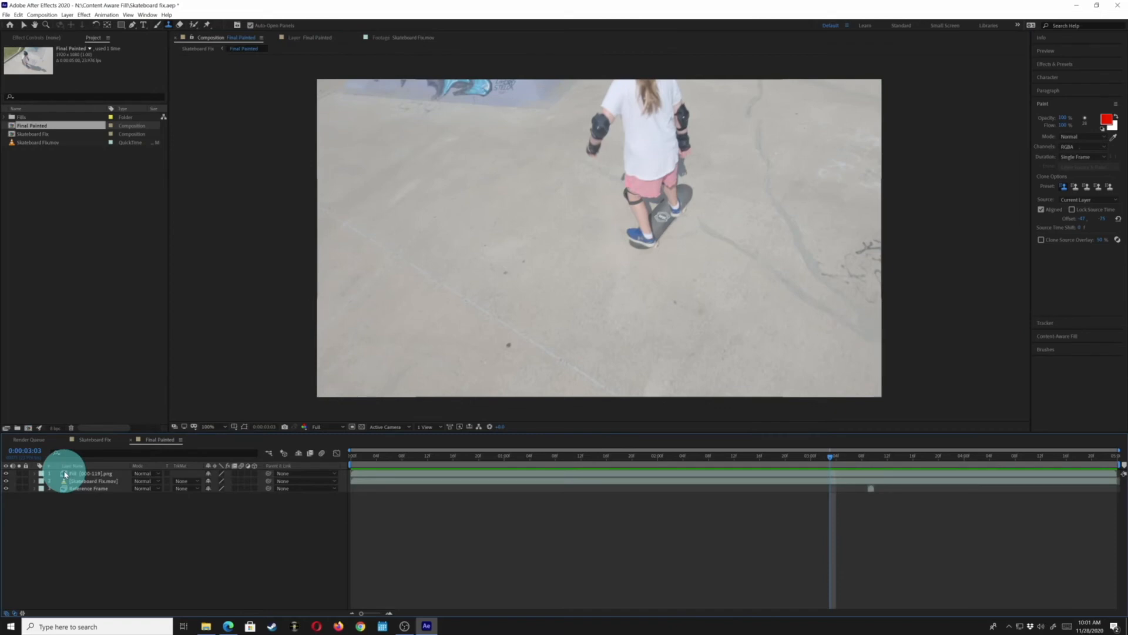
left_click(95, 440)
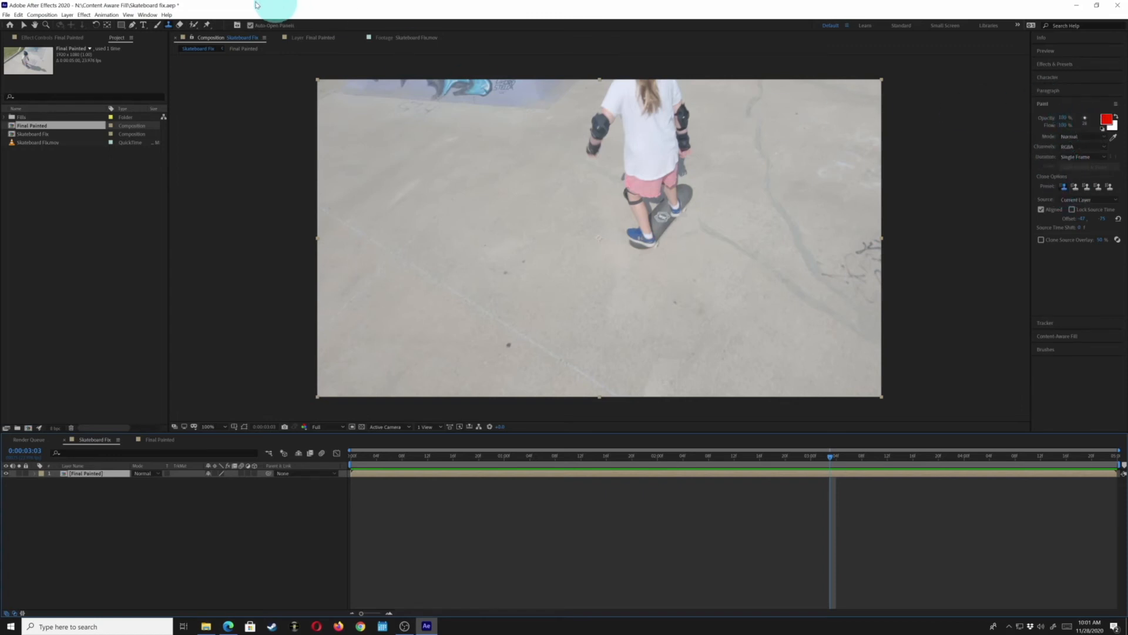
left_click(148, 15)
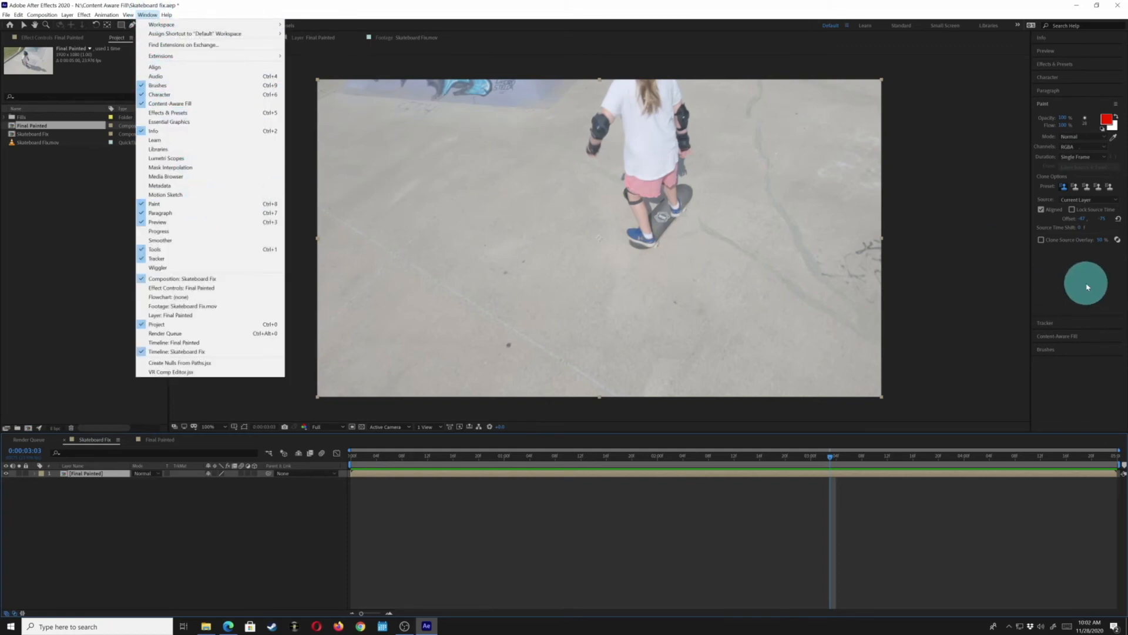
left_click(1087, 255)
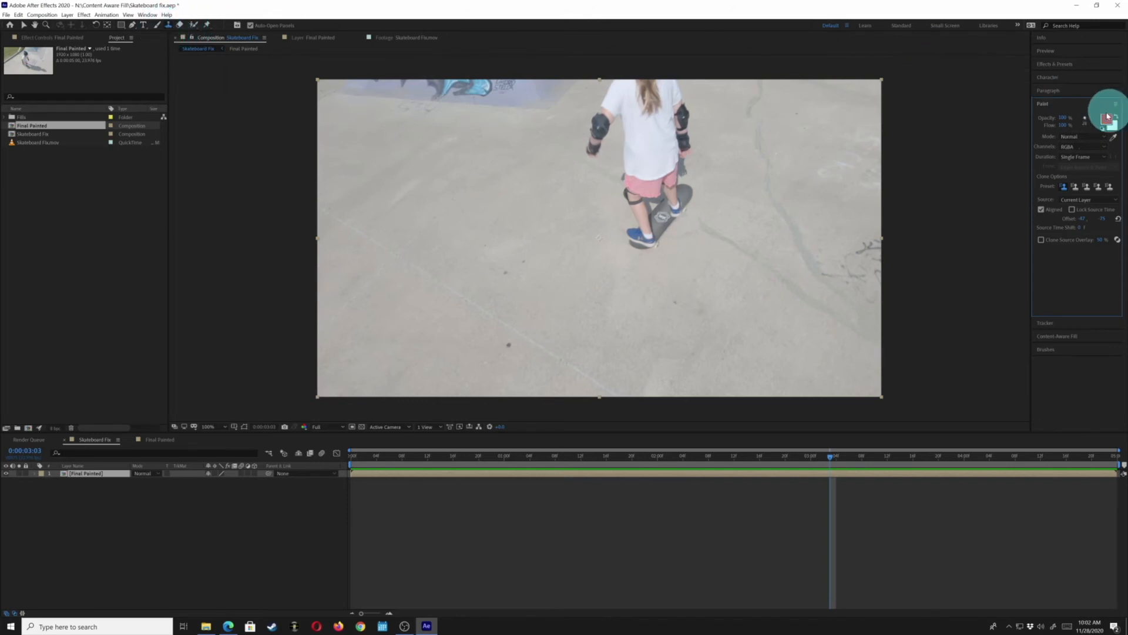
Set the paint stroke duration to Constant
left_click(1072, 137)
left_click(1075, 144)
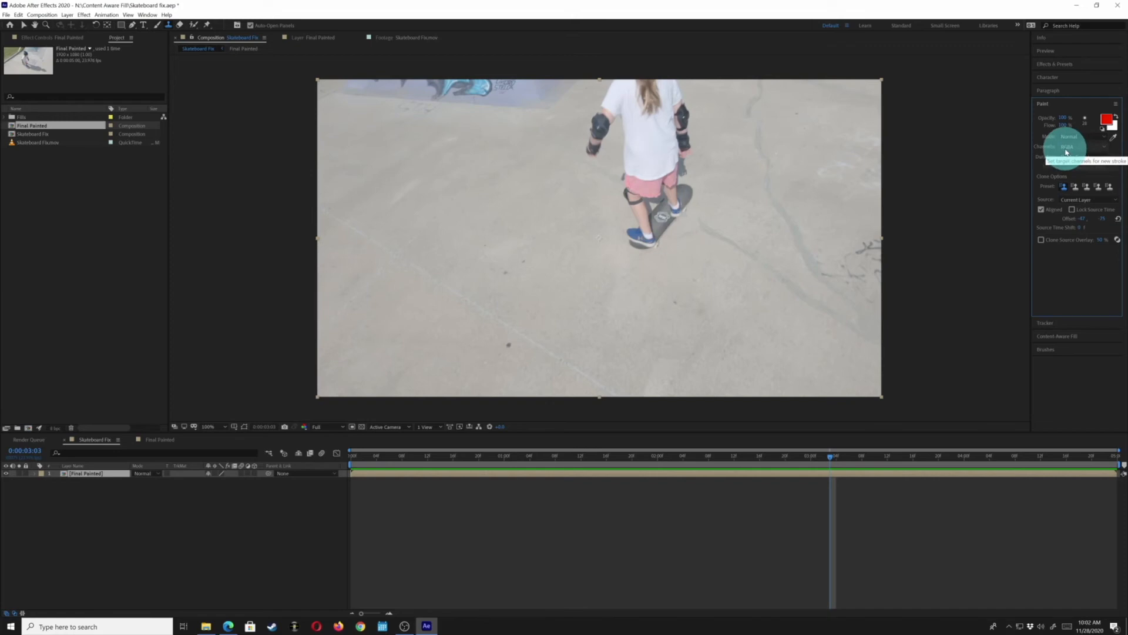
left_click(1067, 147)
left_click(1069, 150)
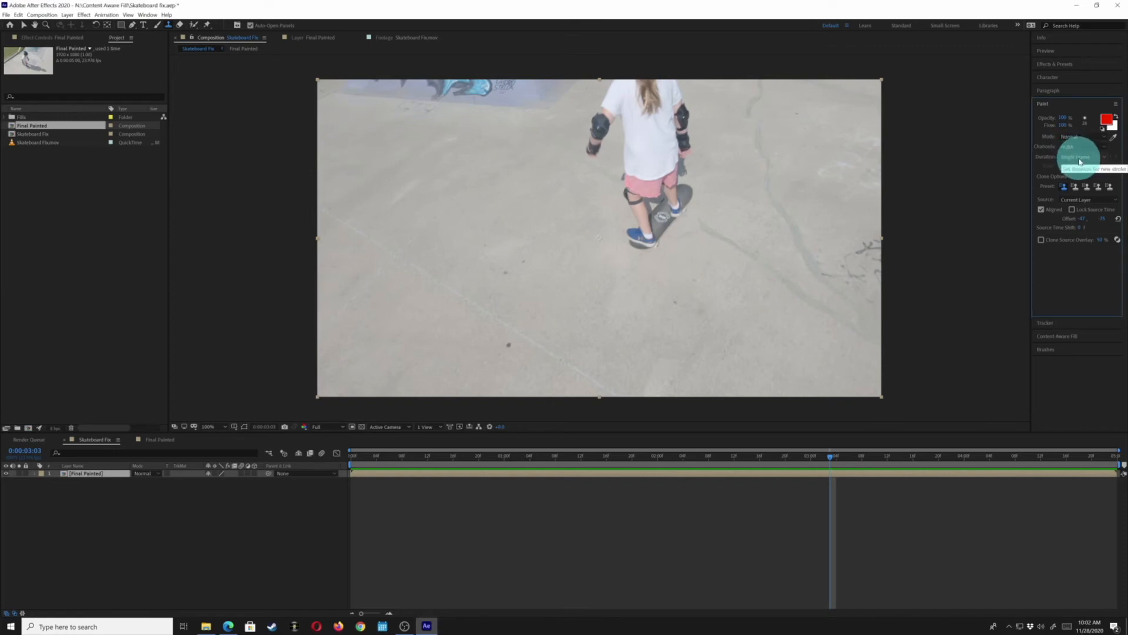
left_click(1077, 157)
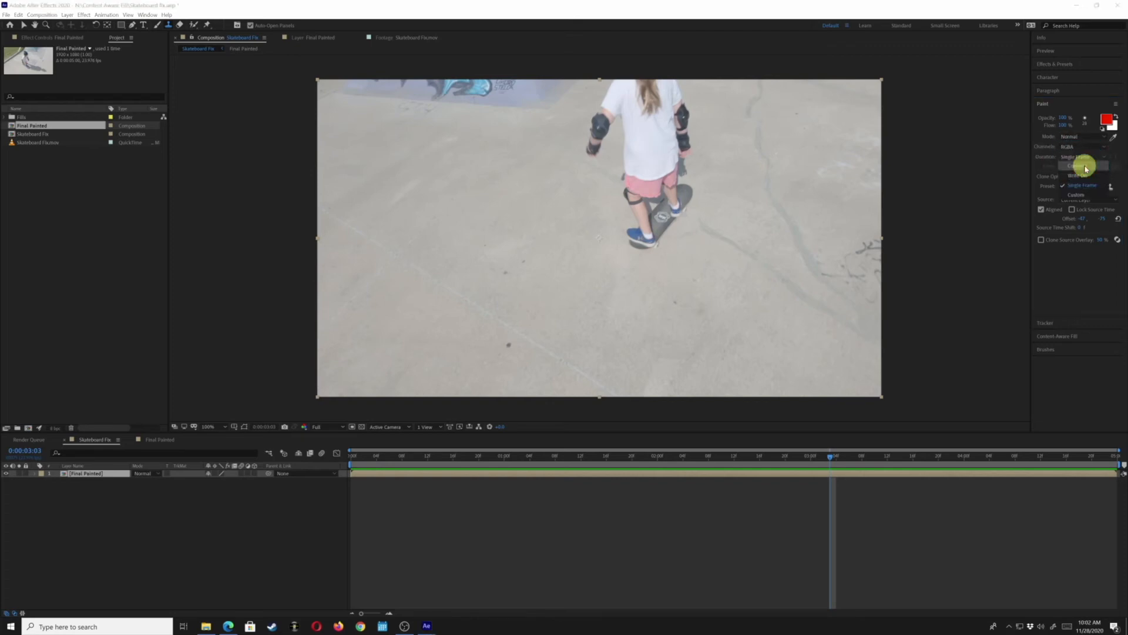
left_click(1084, 167)
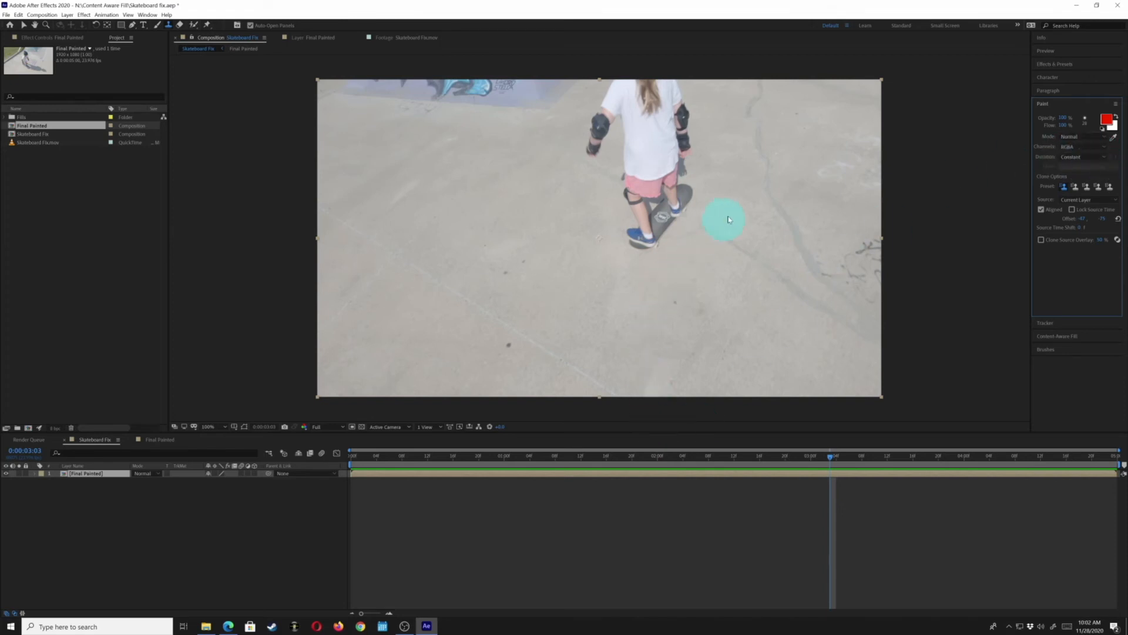
Try a clone stroke on the Final Painted layer, expand its Paint effect, and undo the stroke
double_click(732, 238)
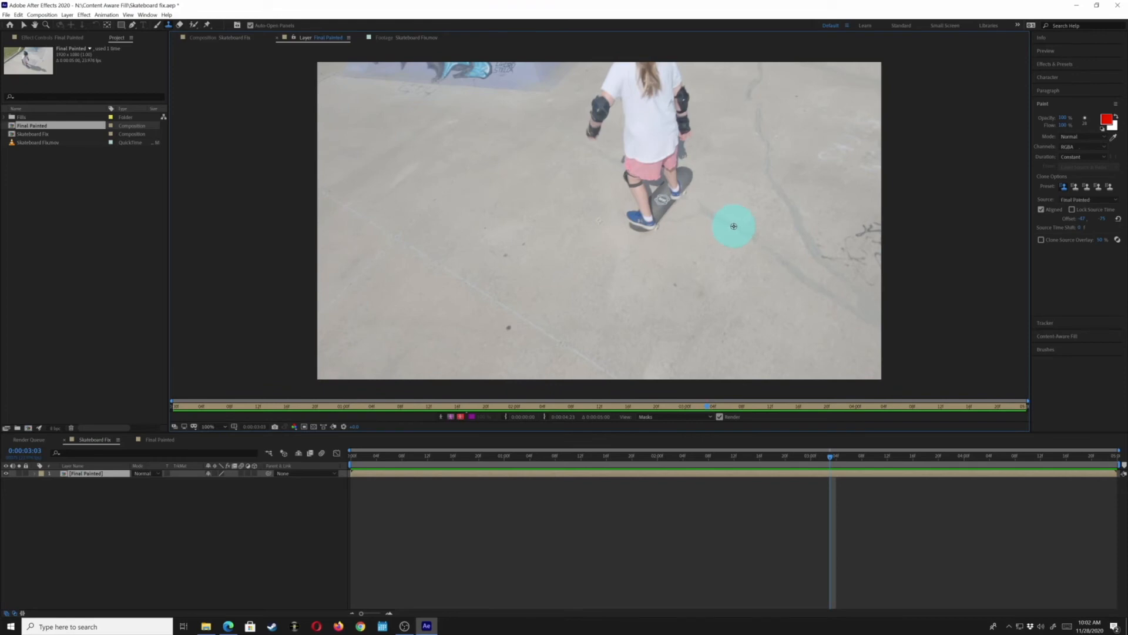
left_click(689, 206)
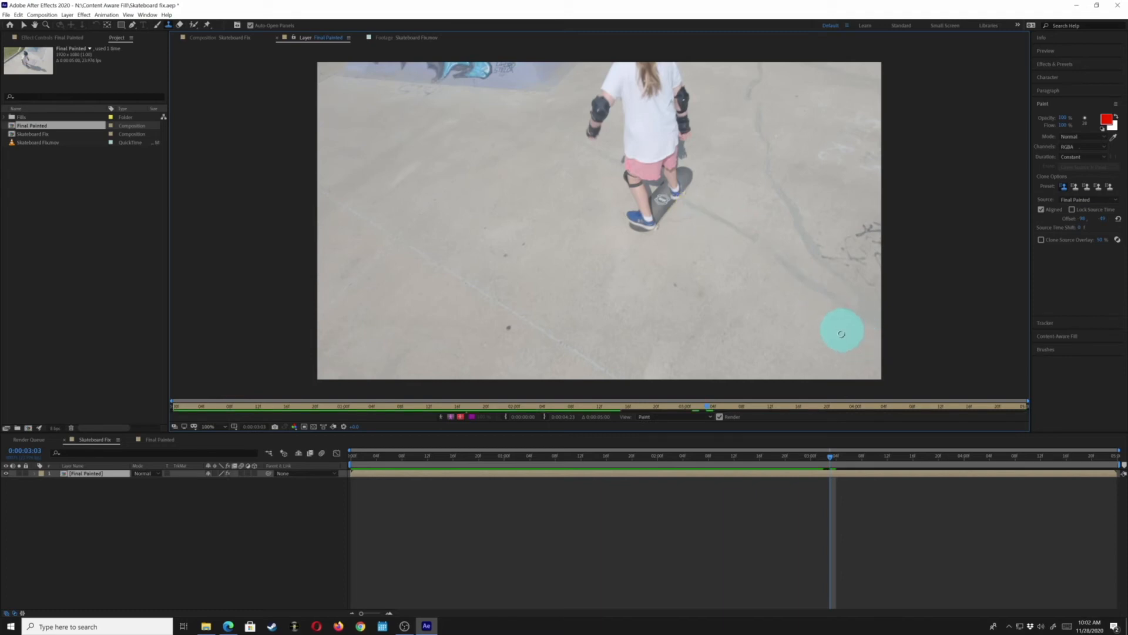
left_click(34, 474)
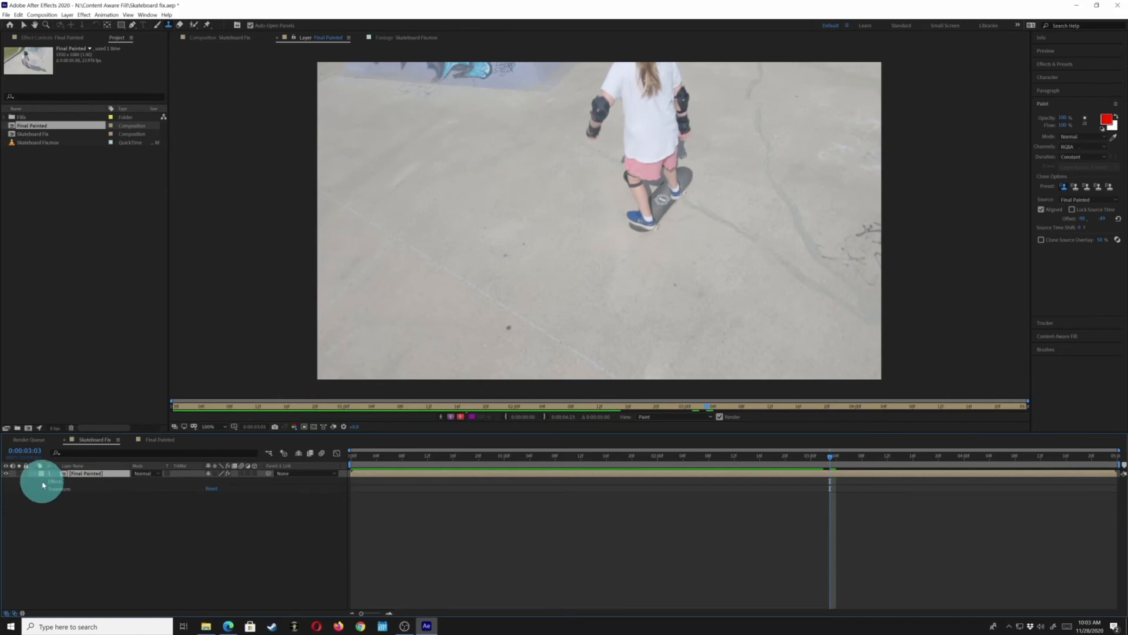
left_click(44, 482)
left_click(50, 490)
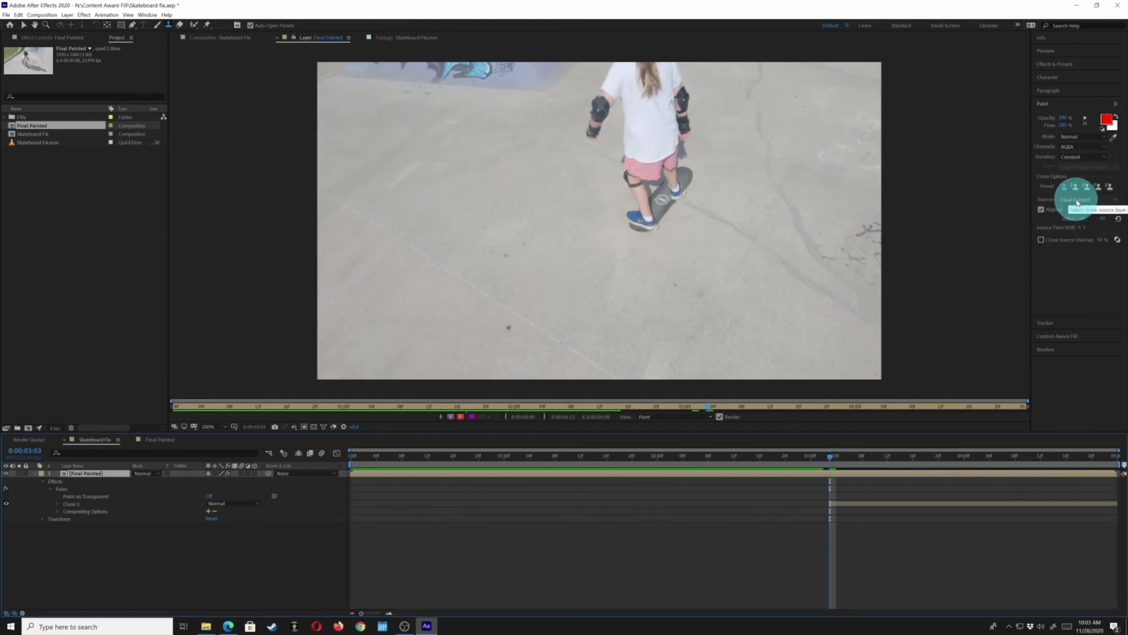
key("ctrl+z")
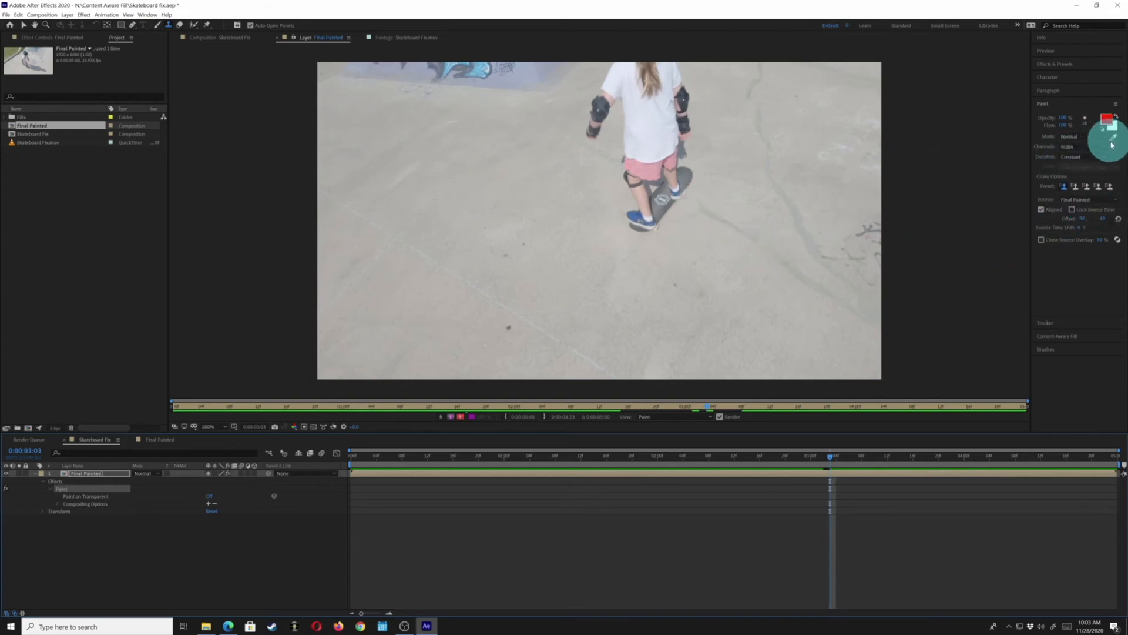
Set the paint stroke duration to Single Frame
left_click(1086, 157)
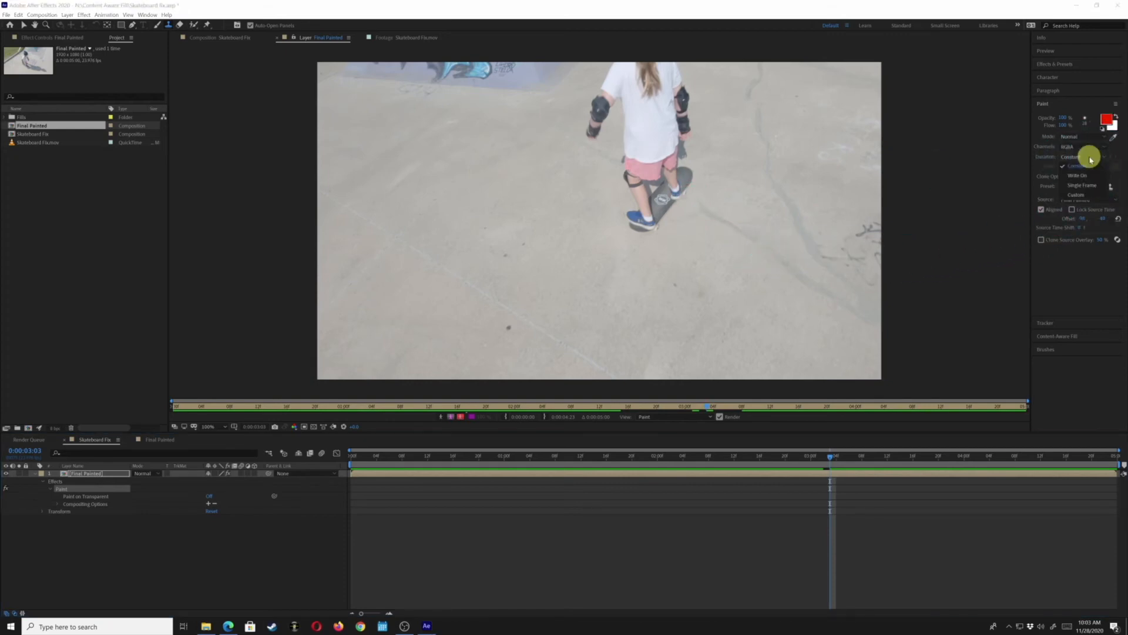
left_click(1081, 187)
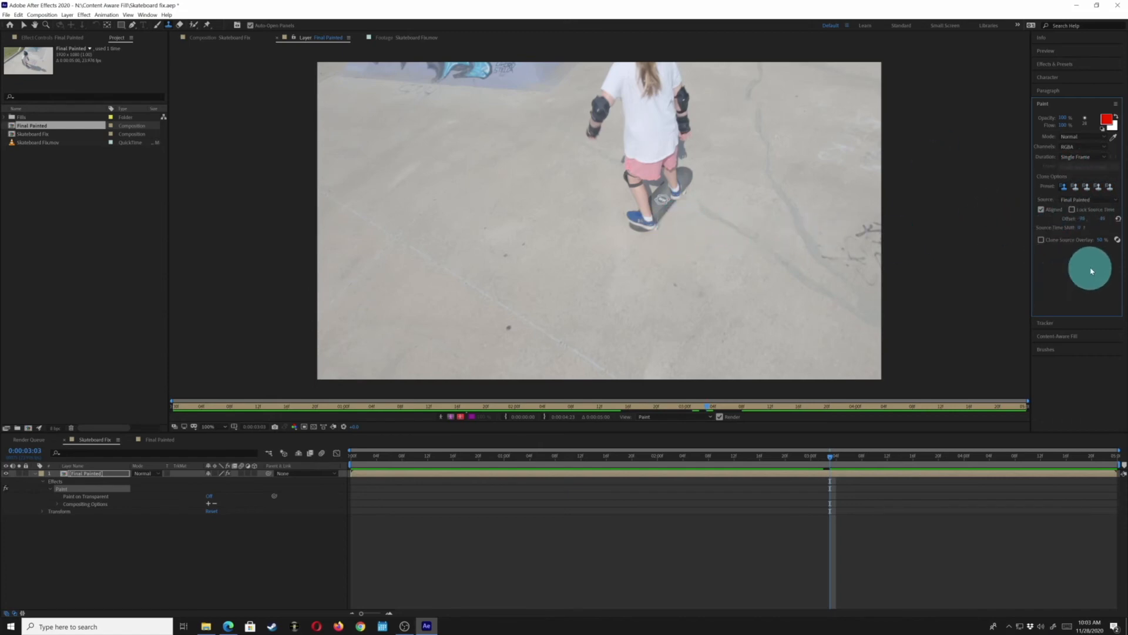
Zoom in and clone-stamp over the shadow beside the skateboard on the current frame with two strokes
left_click(1074, 350)
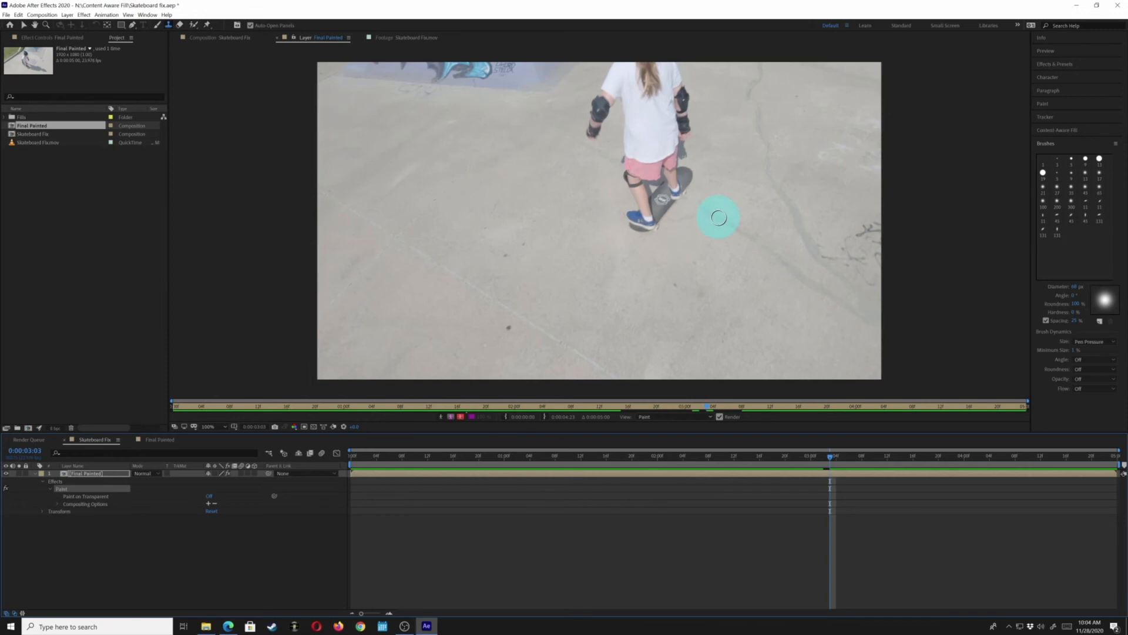
key("period")
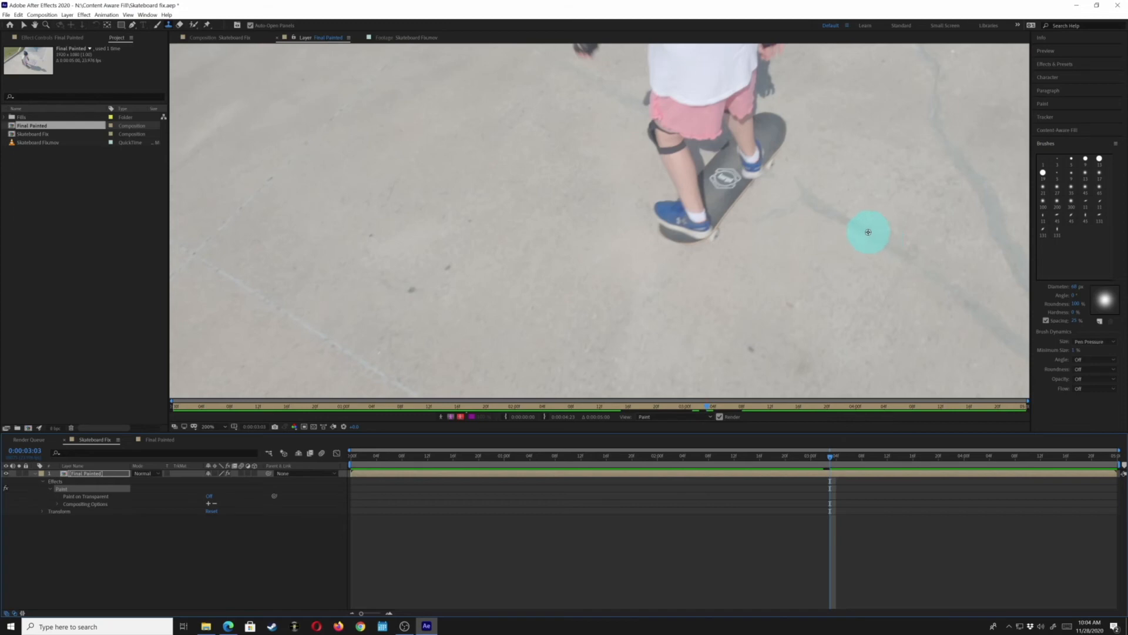
left_click_drag(816, 201, 773, 183)
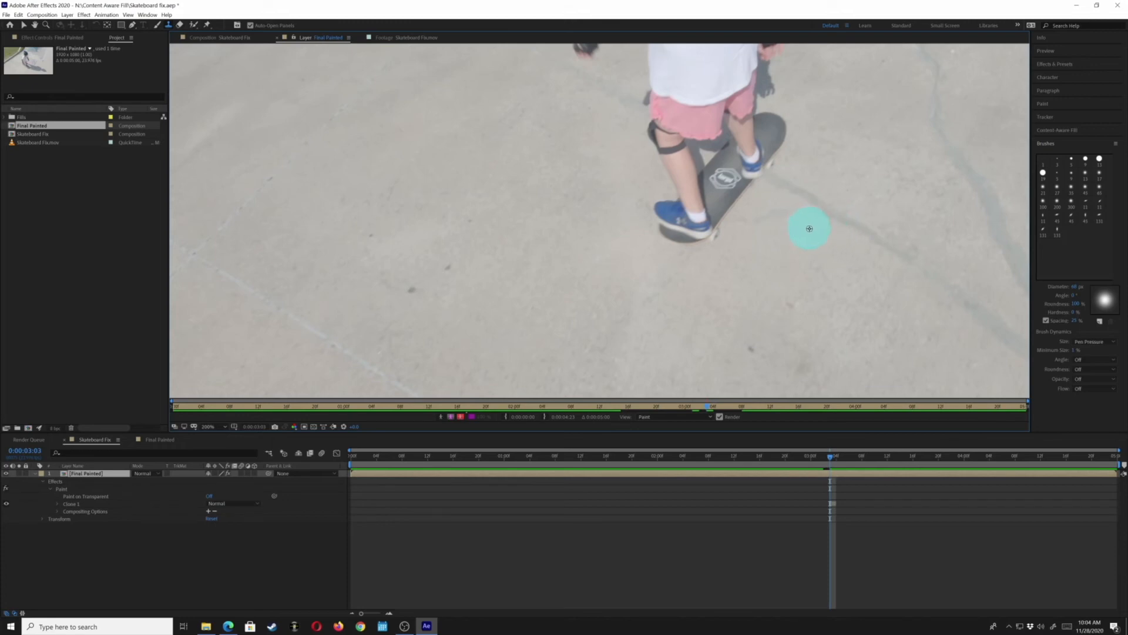
mouse_move(814, 240)
left_mouse_down()
mouse_move(784, 217)
mouse_move(750, 223)
left_mouse_up()
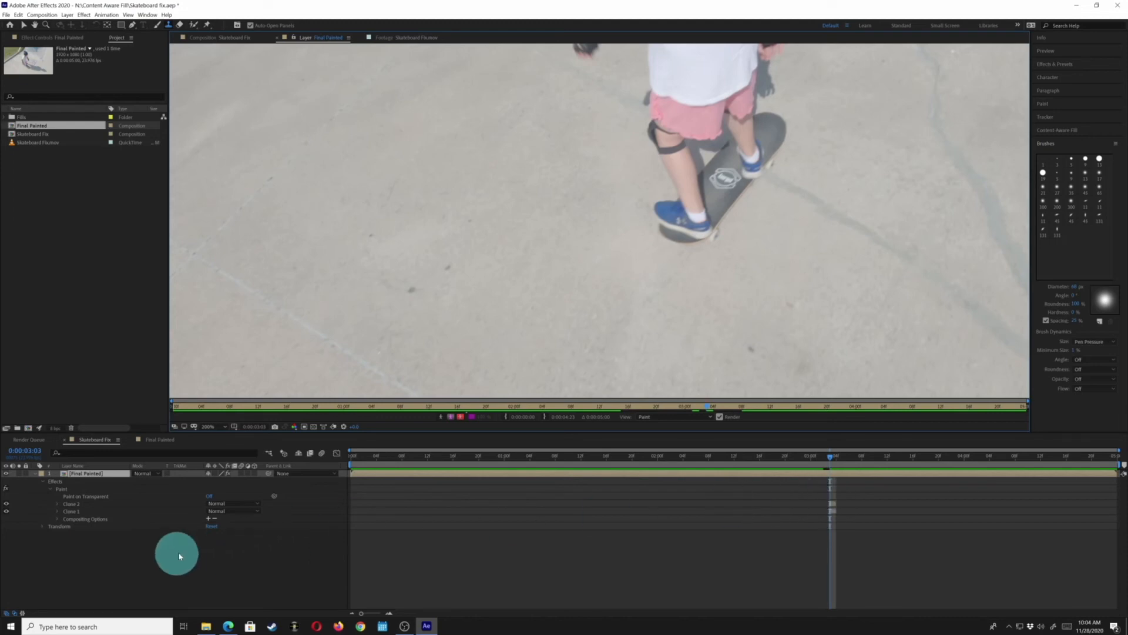
left_click(80, 504)
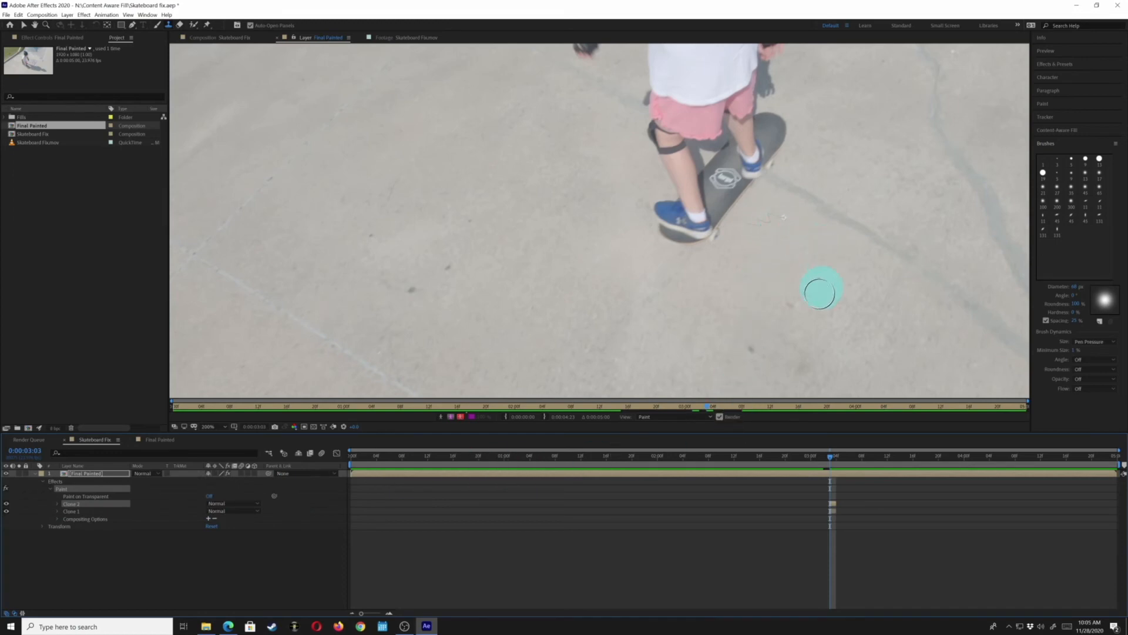
left_click(69, 511)
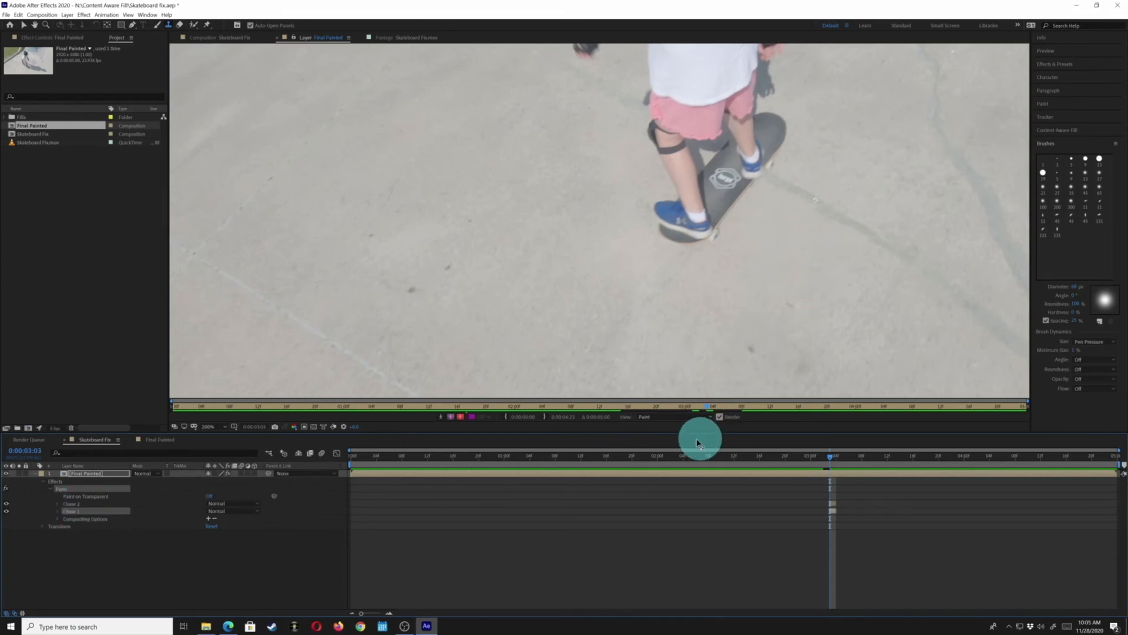
left_click(72, 503)
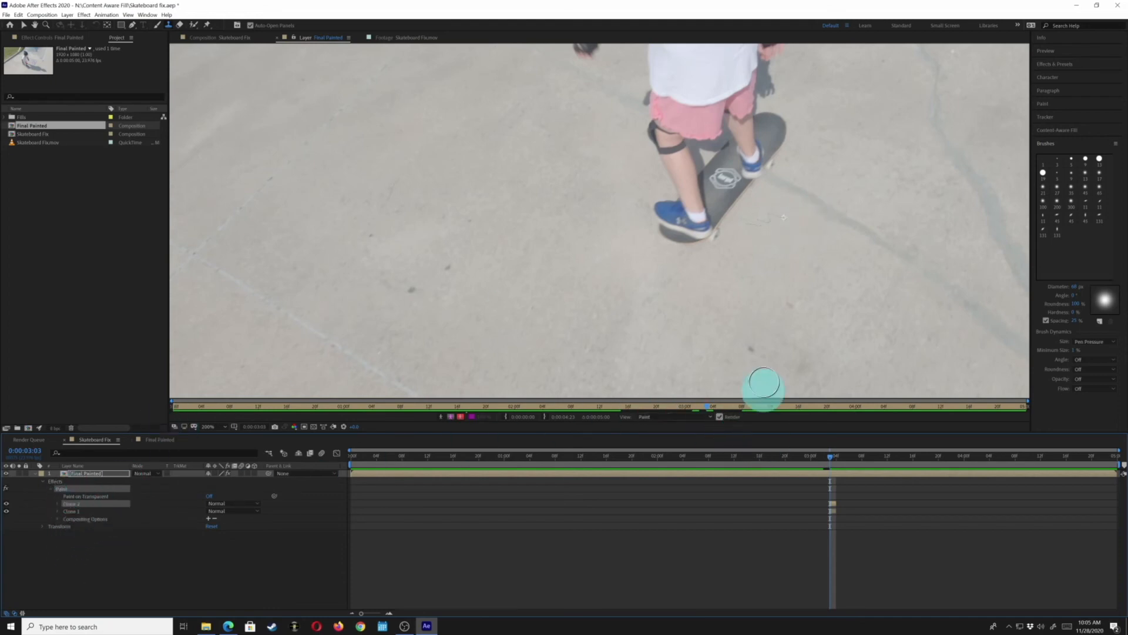
Go back one frame and clone-stamp over the remaining shadow near the skateboard
key("Page_Up")
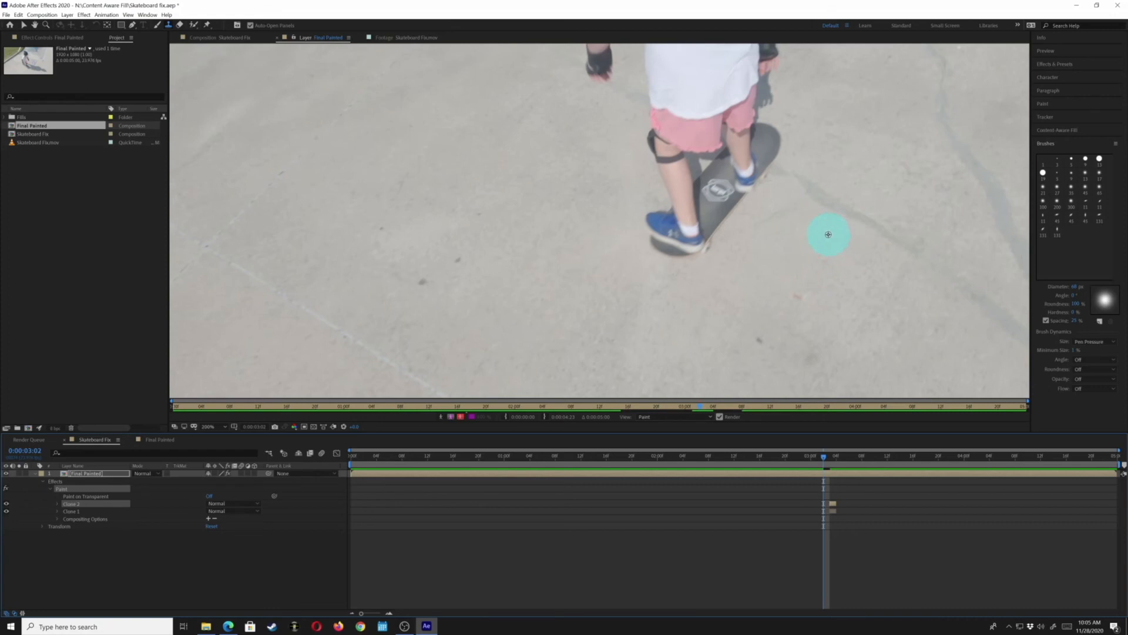
left_click_drag(790, 219, 758, 219)
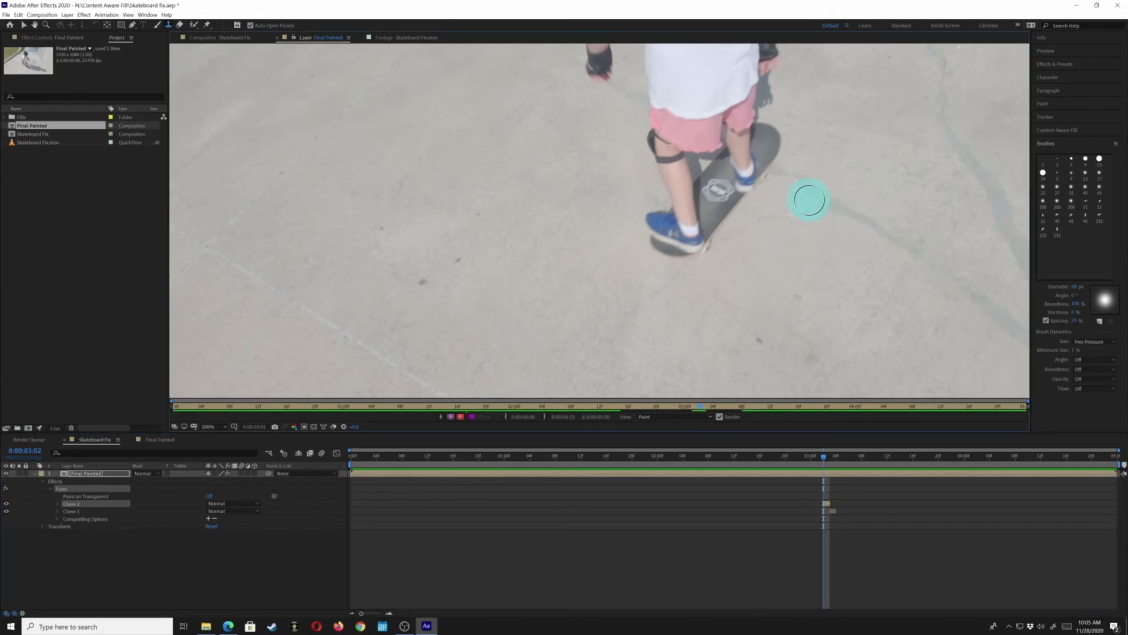
left_click_drag(815, 194, 781, 178)
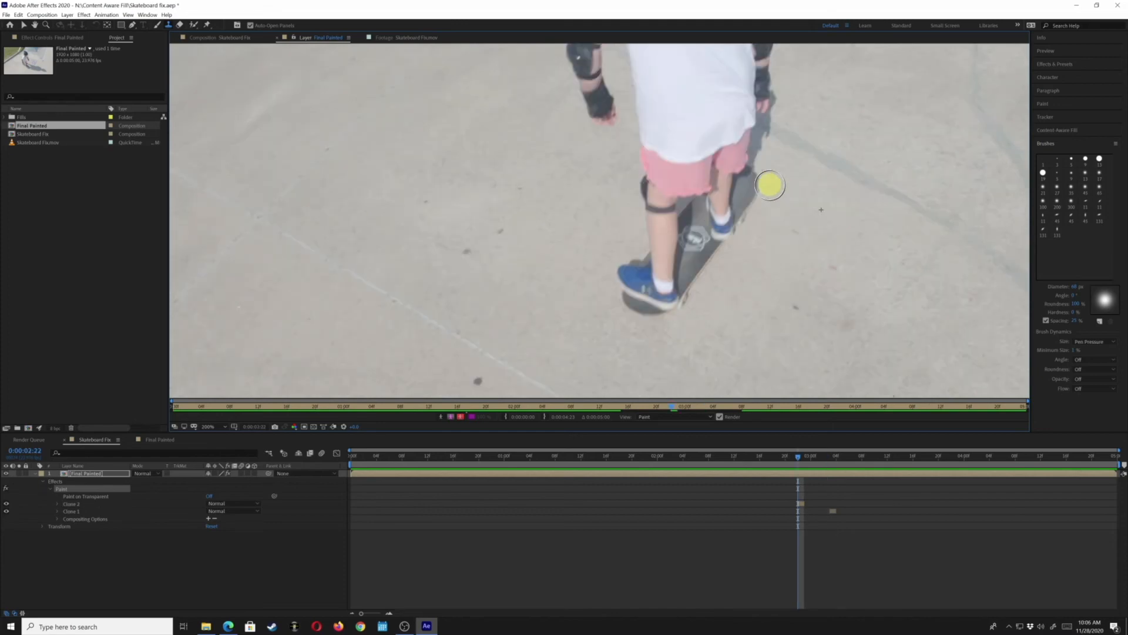
left_click_drag(770, 185, 769, 190)
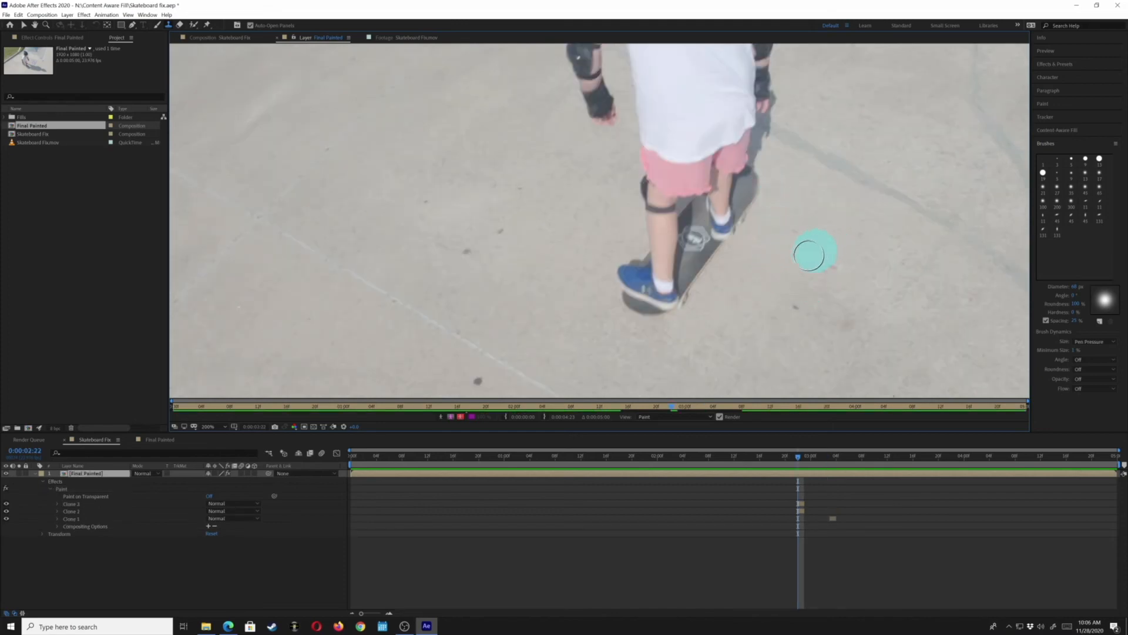
Step backward frame by frame, clone-stamping over the shadow beside the skateboard on each of five frames
key("Page_Up")
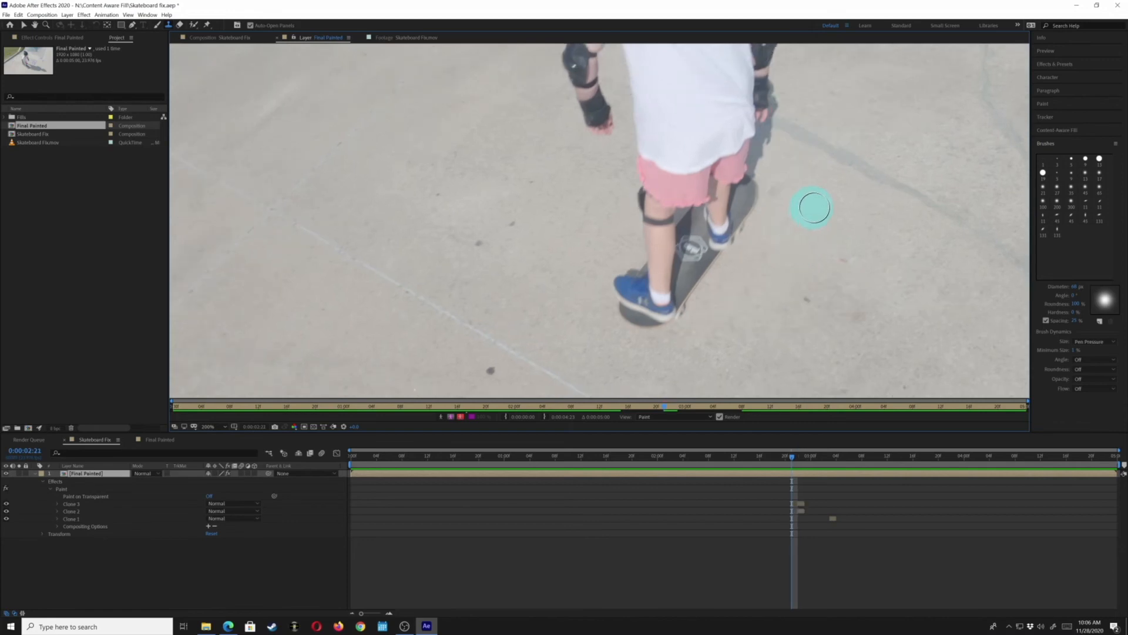
left_click_drag(784, 186, 775, 193)
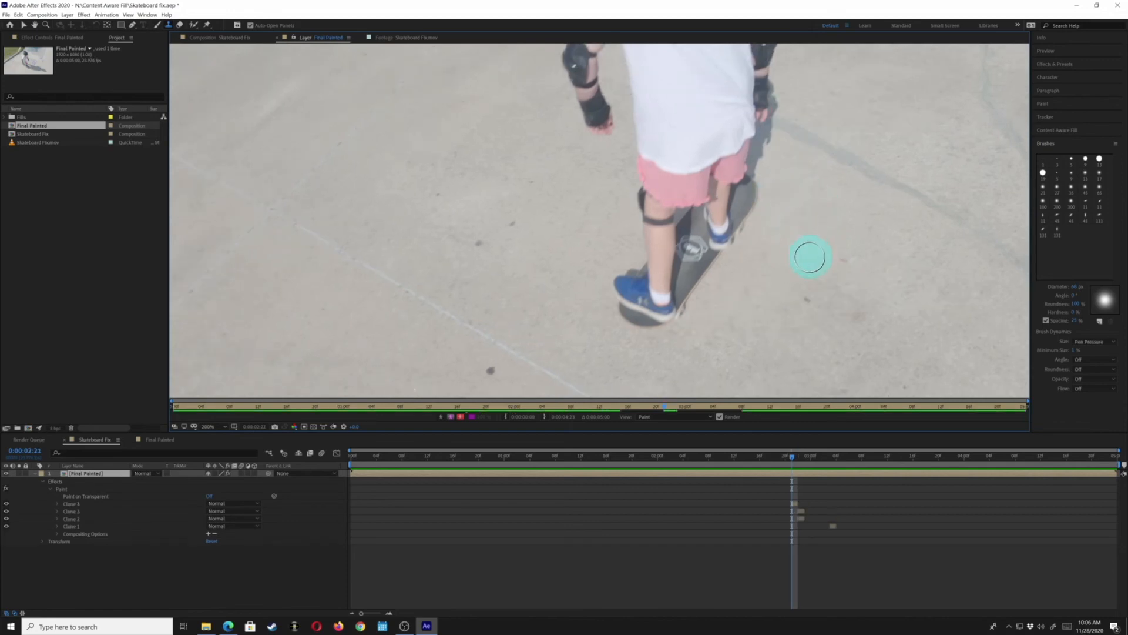
key("Page_Up")
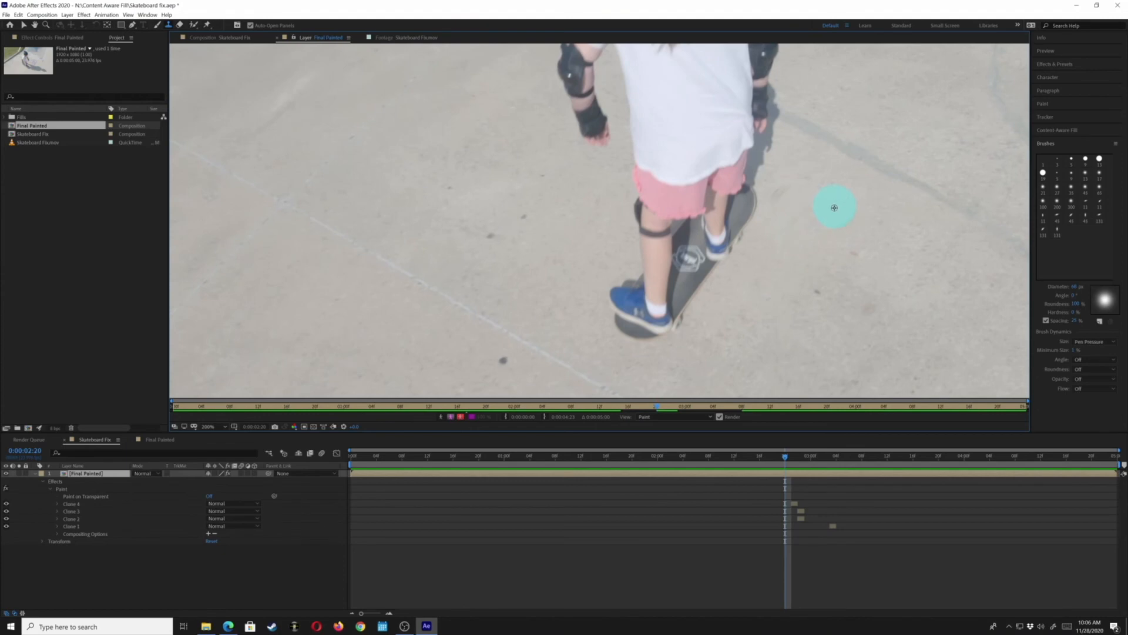
left_click_drag(777, 202, 798, 234)
key("Page_Up")
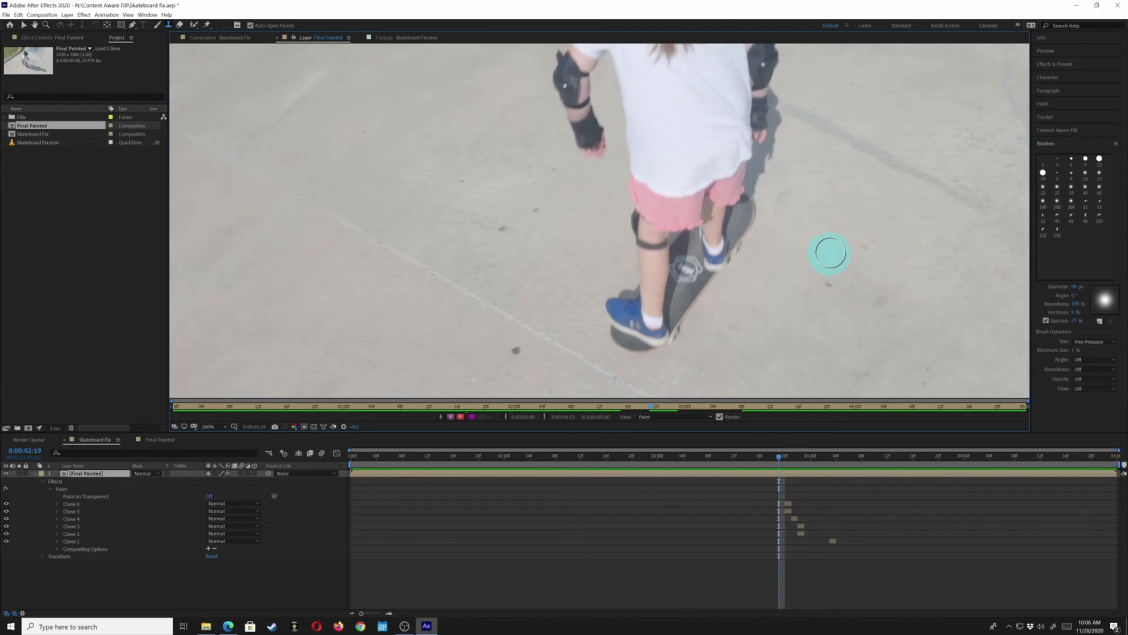
mouse_move(817, 219)
left_mouse_down()
mouse_move(787, 234)
mouse_move(832, 191)
mouse_move(803, 184)
mouse_move(781, 205)
left_mouse_up()
key("Page_Up")
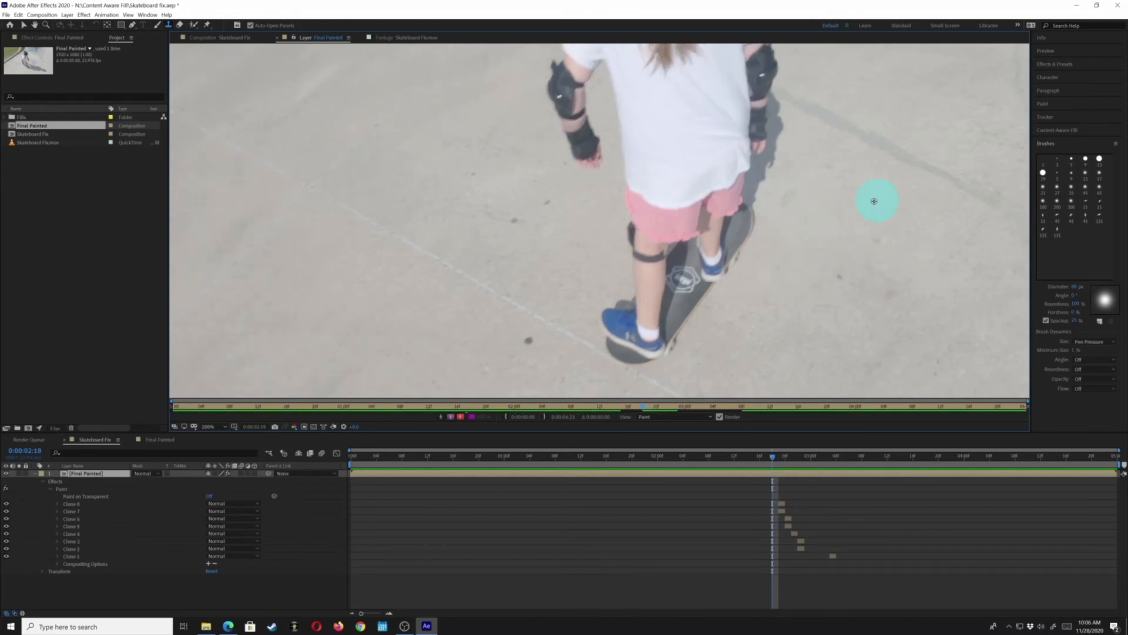
left_click_drag(797, 194, 792, 203)
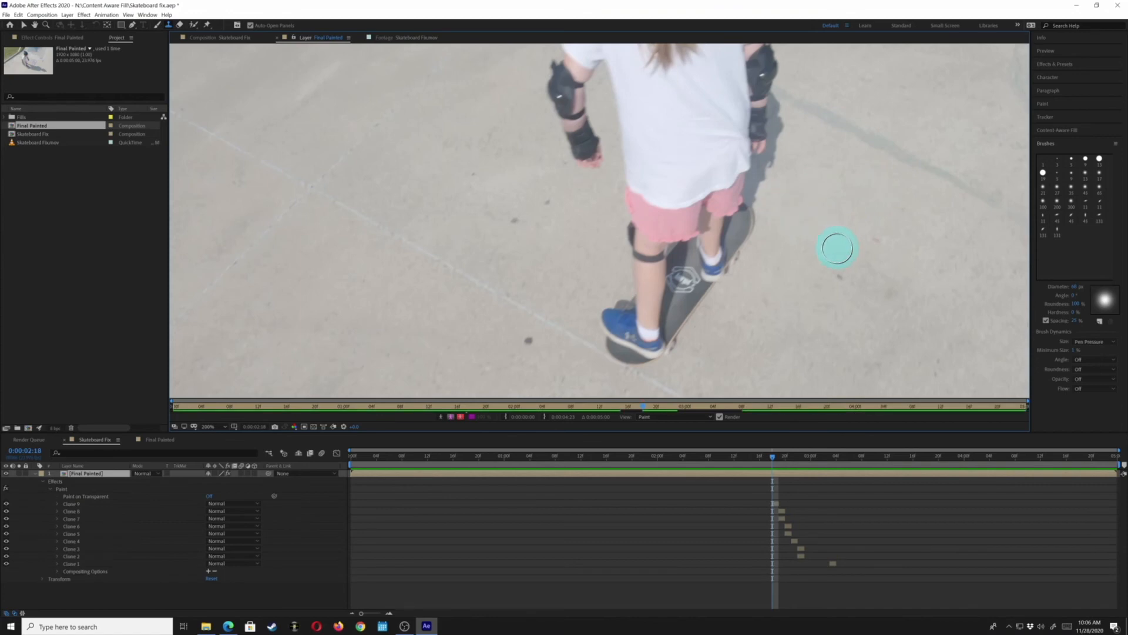
key("Page_Up")
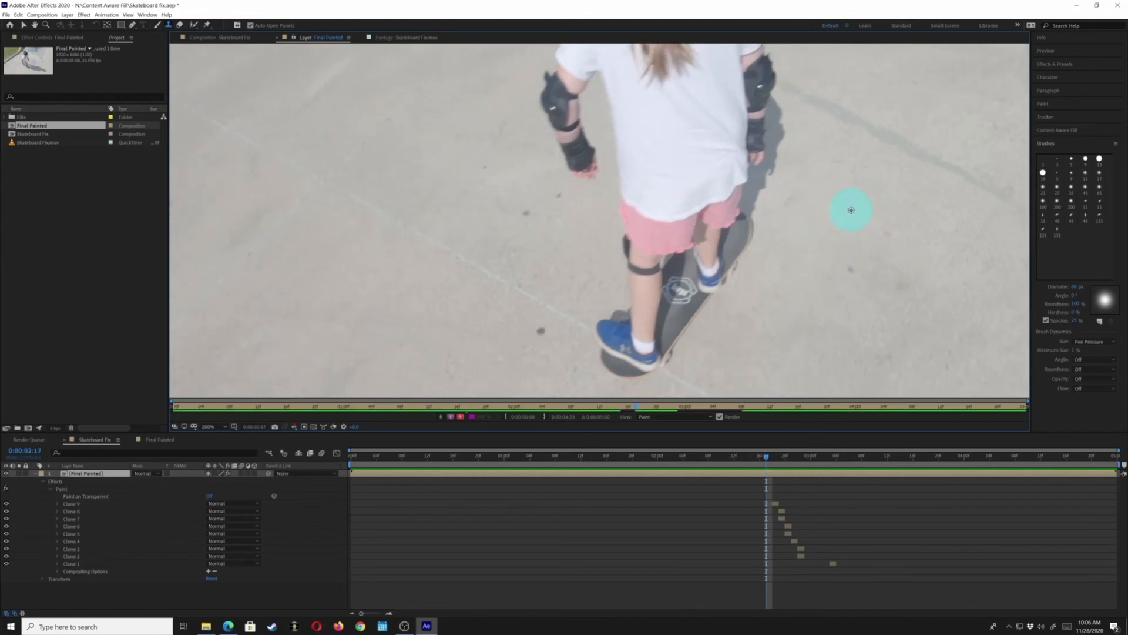
left_click_drag(905, 267, 899, 260)
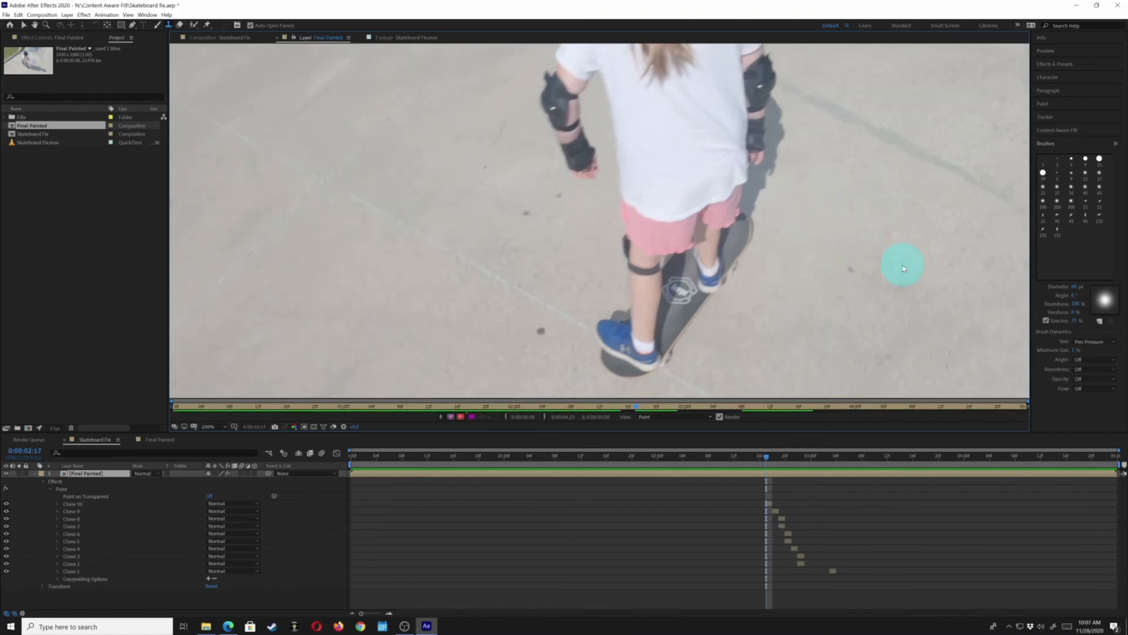
Continue stepping backward through six more frames, clone-stamping the skateboard's shadow away on each one
key("Page_Up")
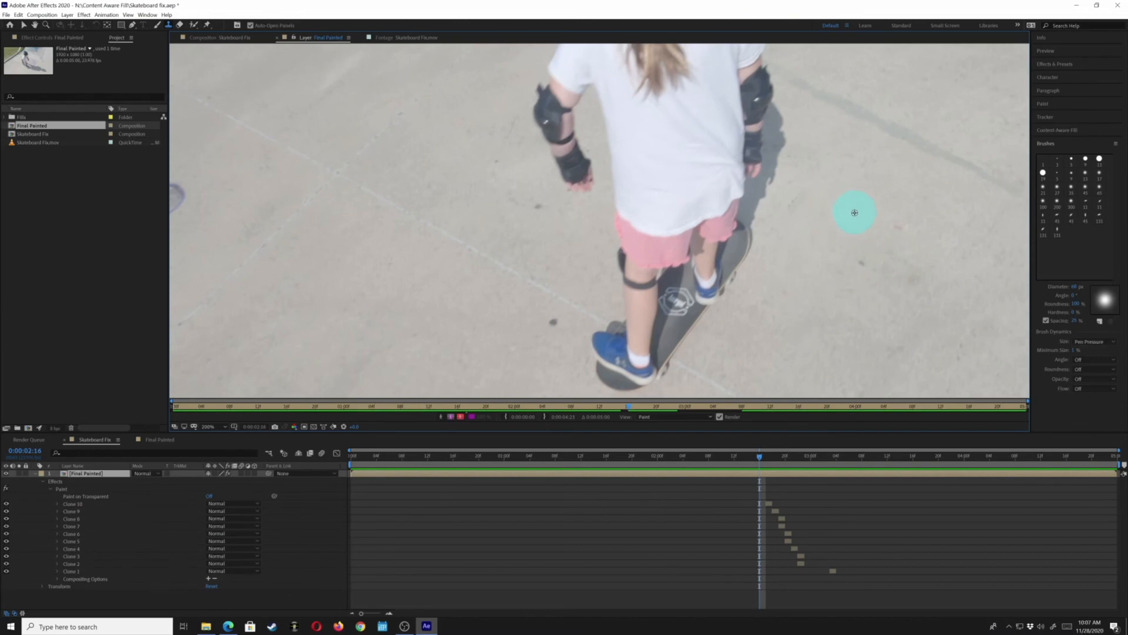
left_click_drag(818, 242, 852, 272)
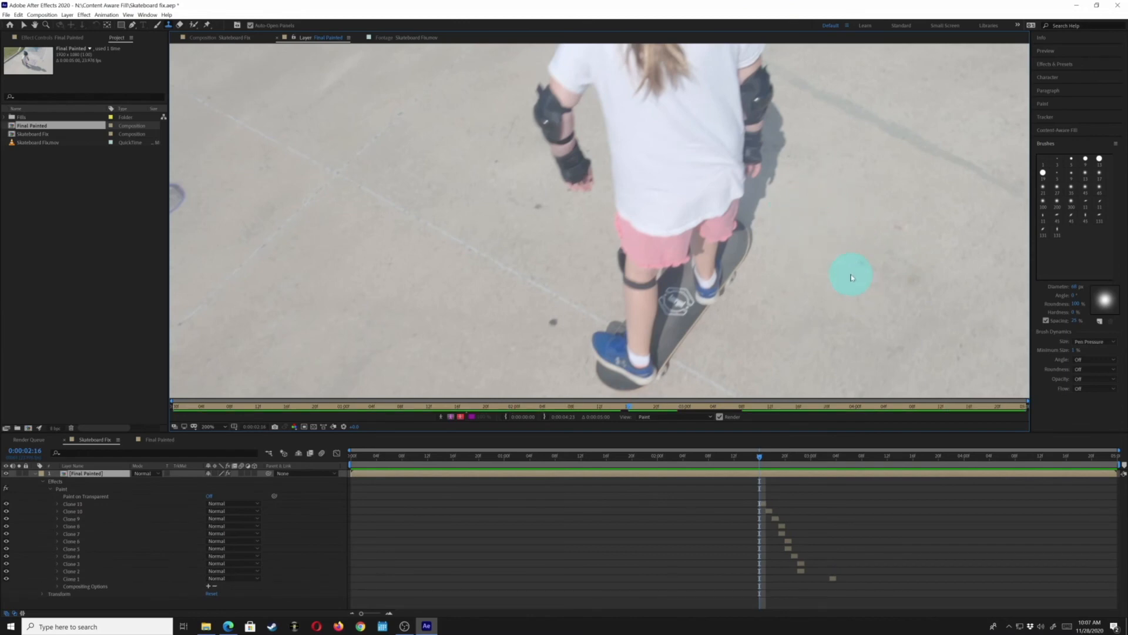
key("Page_Up")
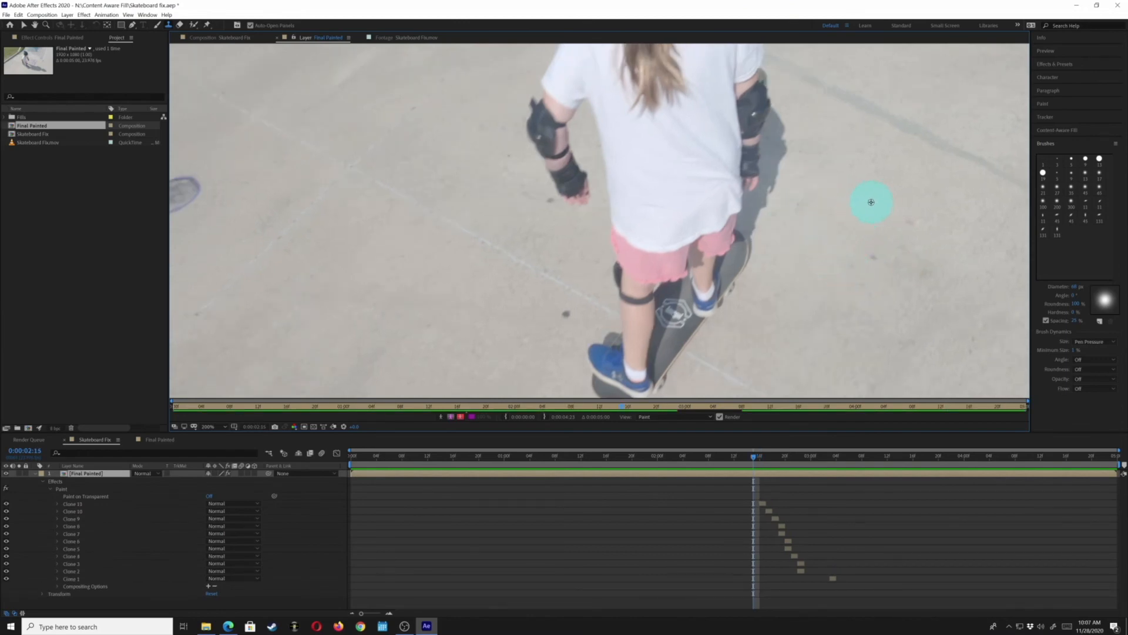
left_click_drag(809, 195, 867, 271)
key("Page_Up")
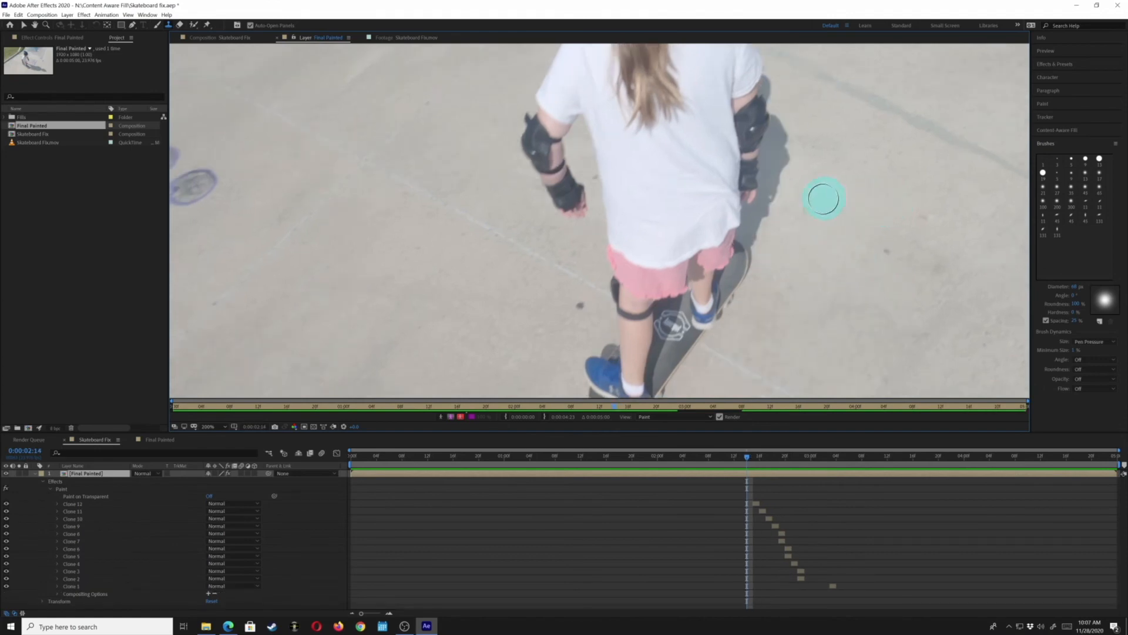
mouse_move(824, 198)
left_mouse_down()
mouse_move(797, 230)
mouse_move(859, 255)
left_mouse_up()
key("Page_Up")
left_click_drag(832, 201, 900, 273)
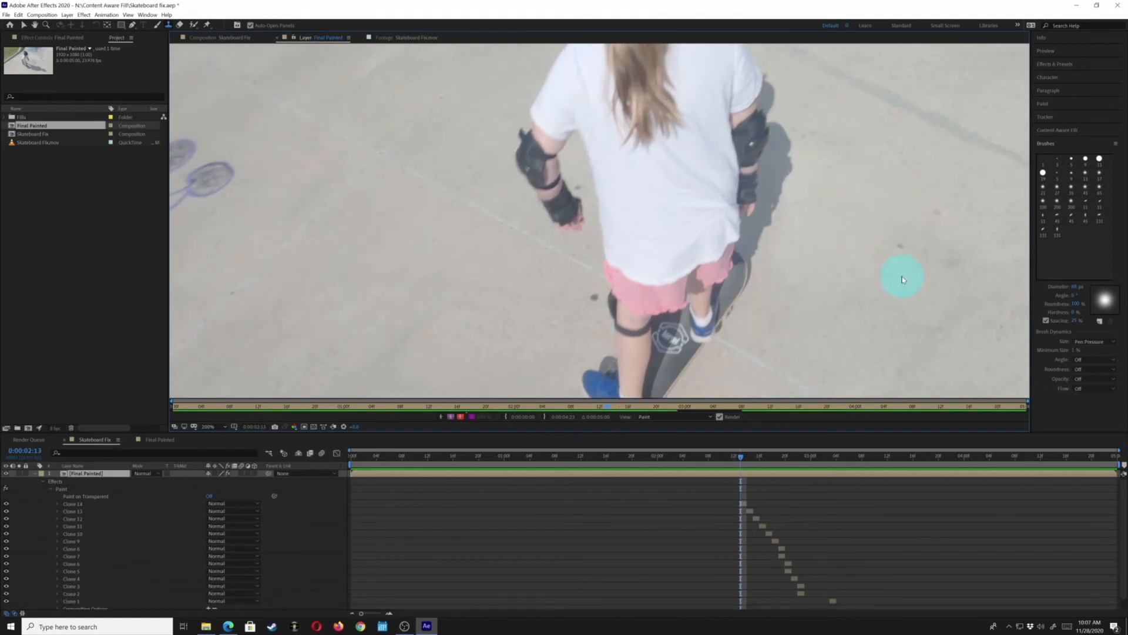
key("Page_Up")
left_click_drag(828, 202, 923, 294)
key("Page_Up")
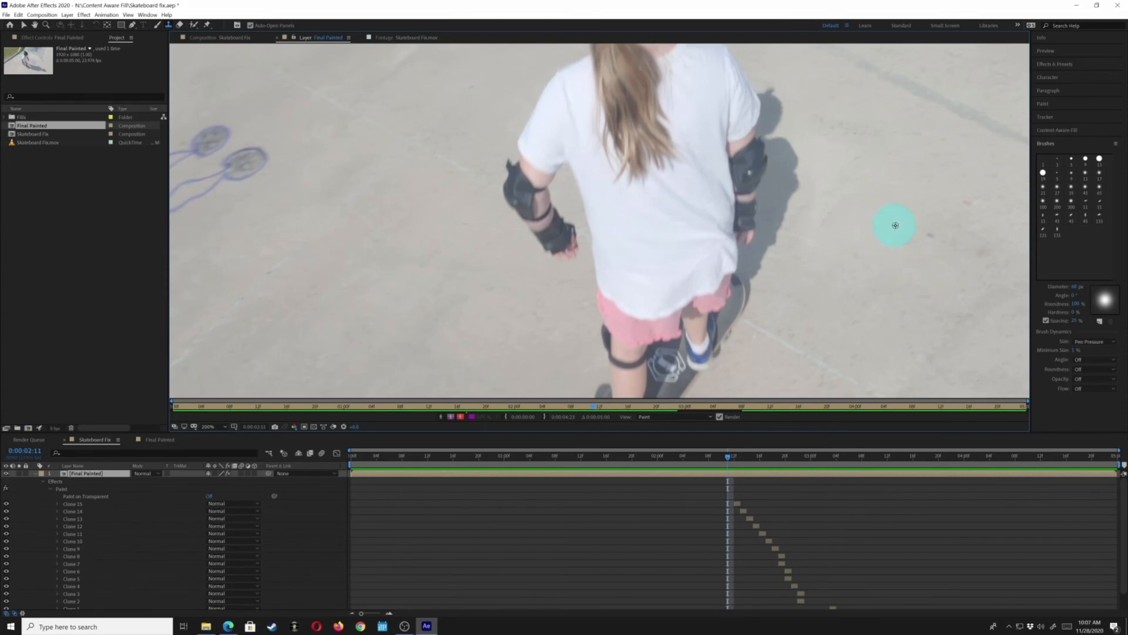
left_click_drag(825, 235, 894, 283)
Step forward through the frames to review the cloned shadow area beside the skateboard
key("Page_Down")
key("Page_Down")
key("Page_Down")
key("Page_Down")
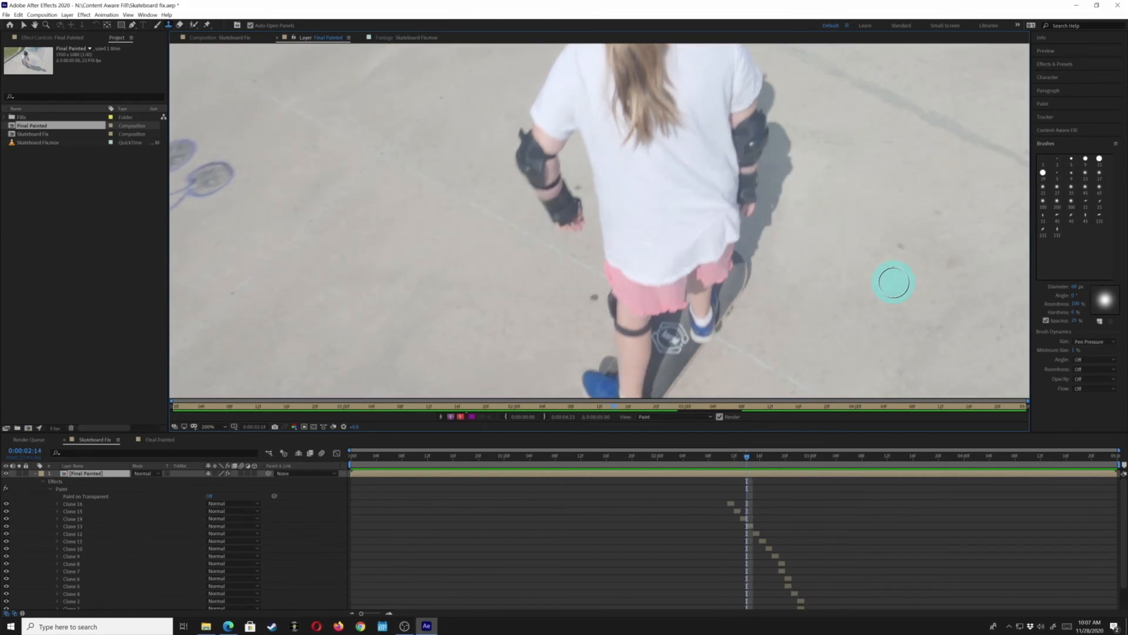
key("Page_Down")
key("Page_Down")
key("Page_Down")
key("Page_Down")
key("Page_Down")
key("Page_Down")
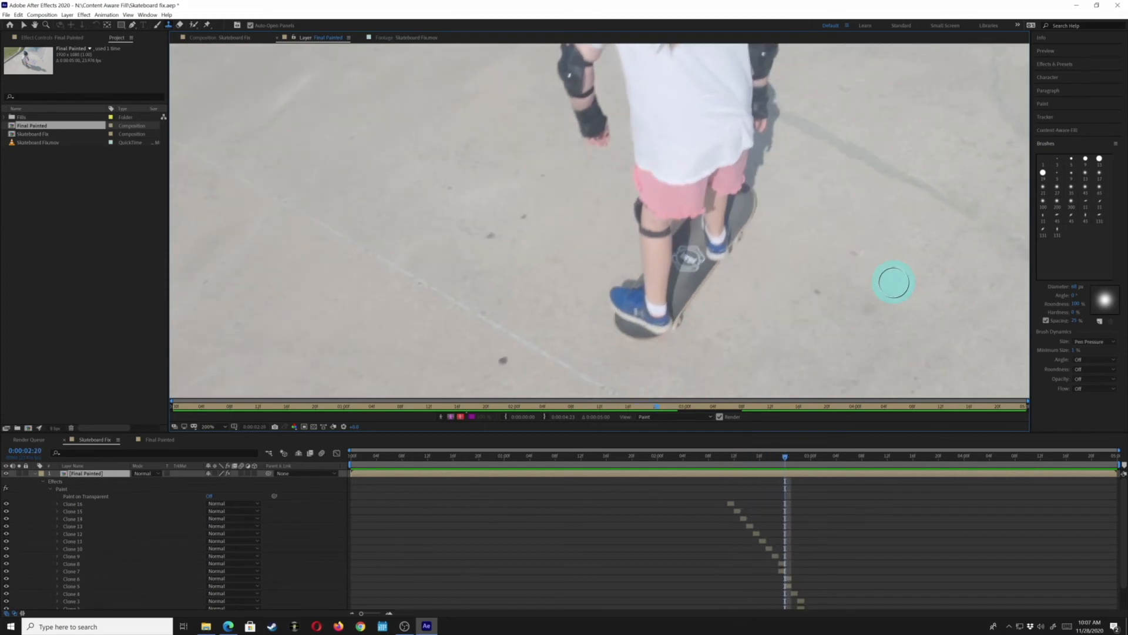
Try sampling a new clone source and painting a stroke over the shadow at 0:00:02:21, then undo the stroke
key("Page_Up")
left_click(860, 217, "alt")
left_click(800, 183)
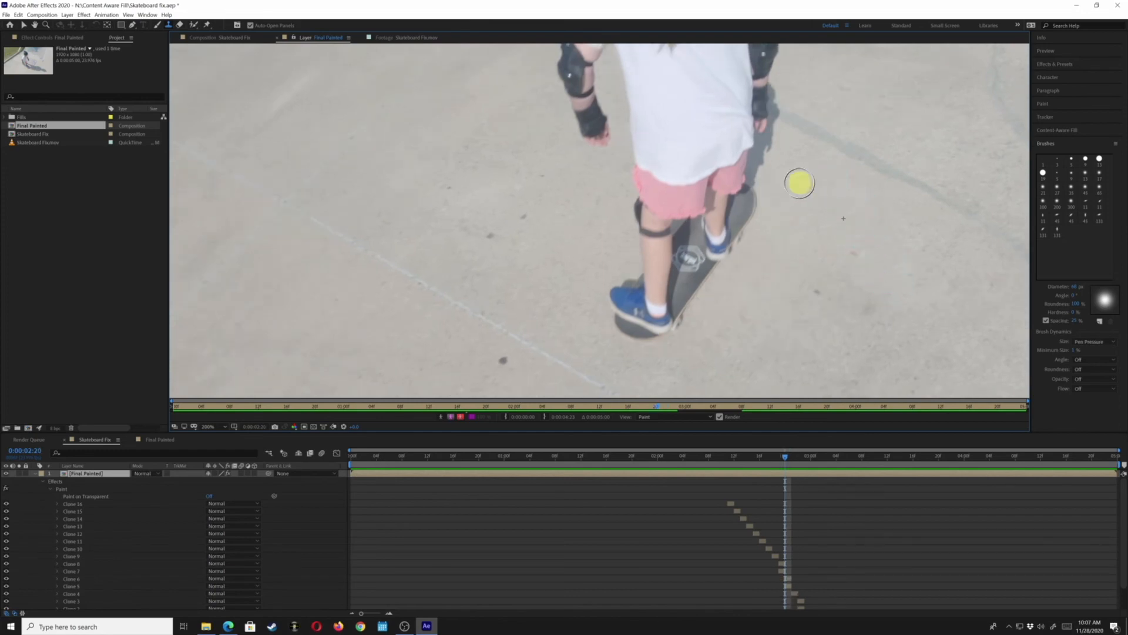
key("Page_Down")
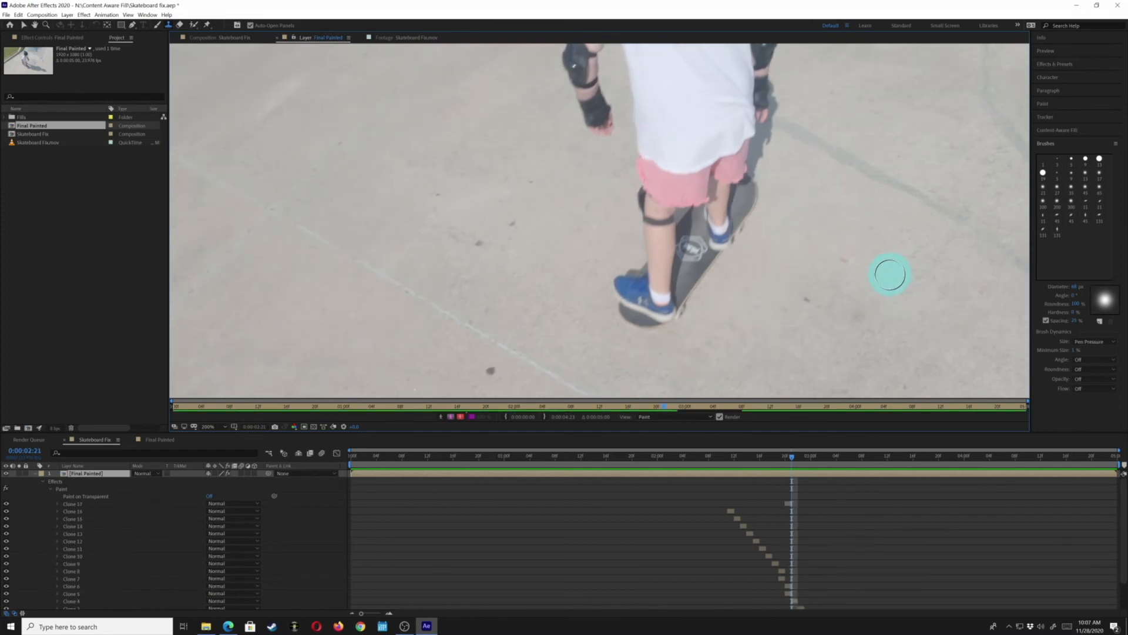
left_click(842, 246, "alt")
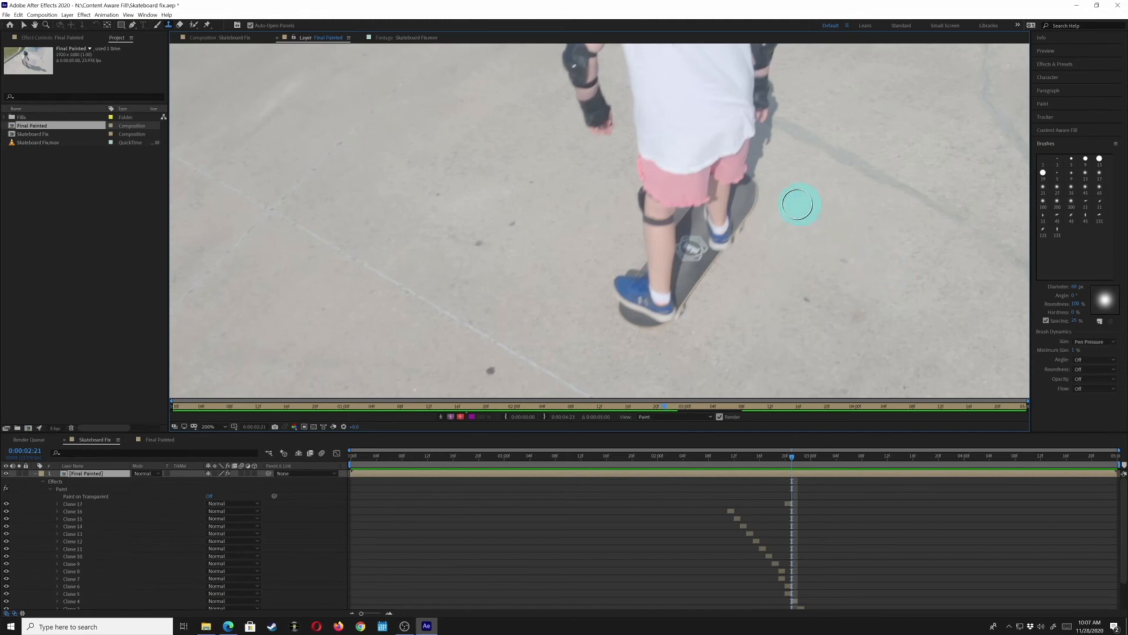
left_click_drag(785, 204, 776, 237)
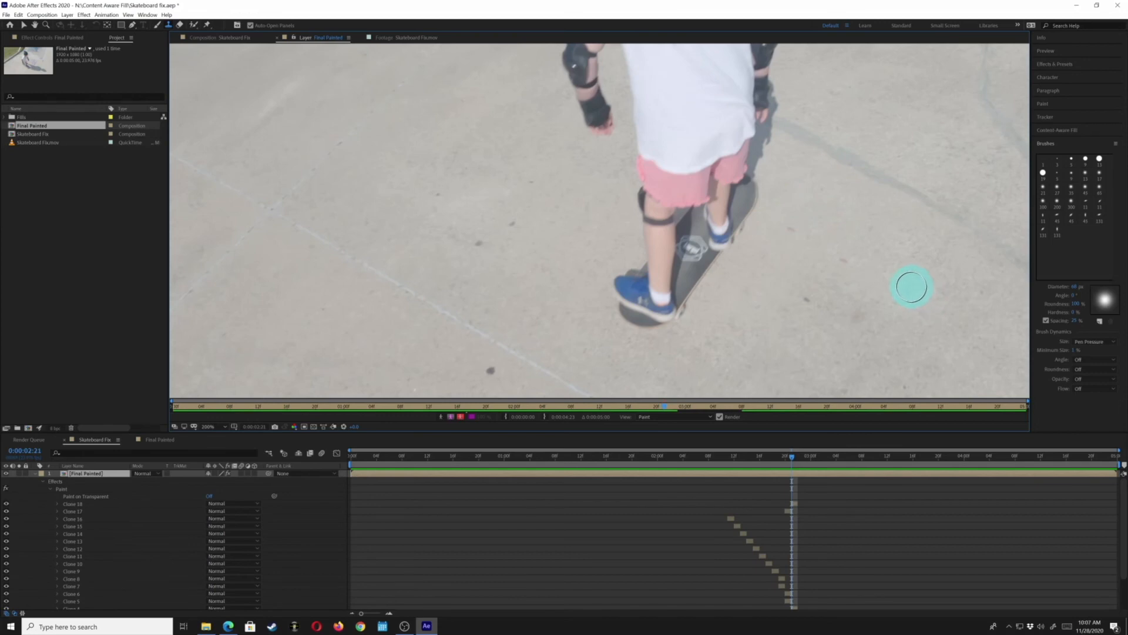
key("ctrl+z")
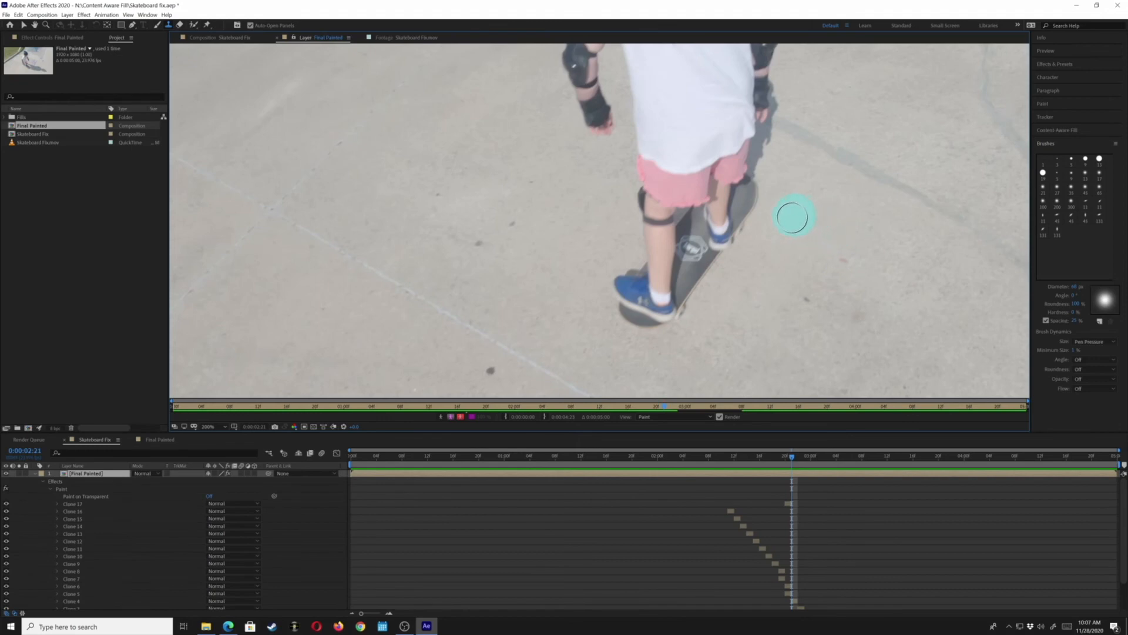
Sample a clone source and clone-stamp the shadow near the skateboard at frame 0:00:02:23 with two strokes
left_click(773, 240)
key("Page_Down")
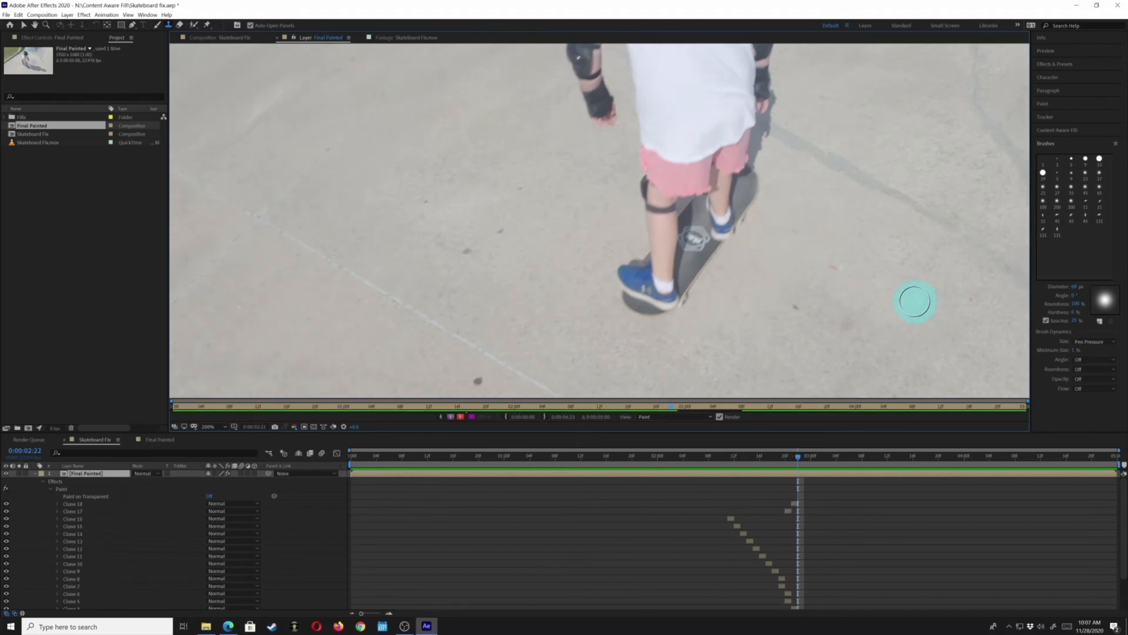
key("Page_Down")
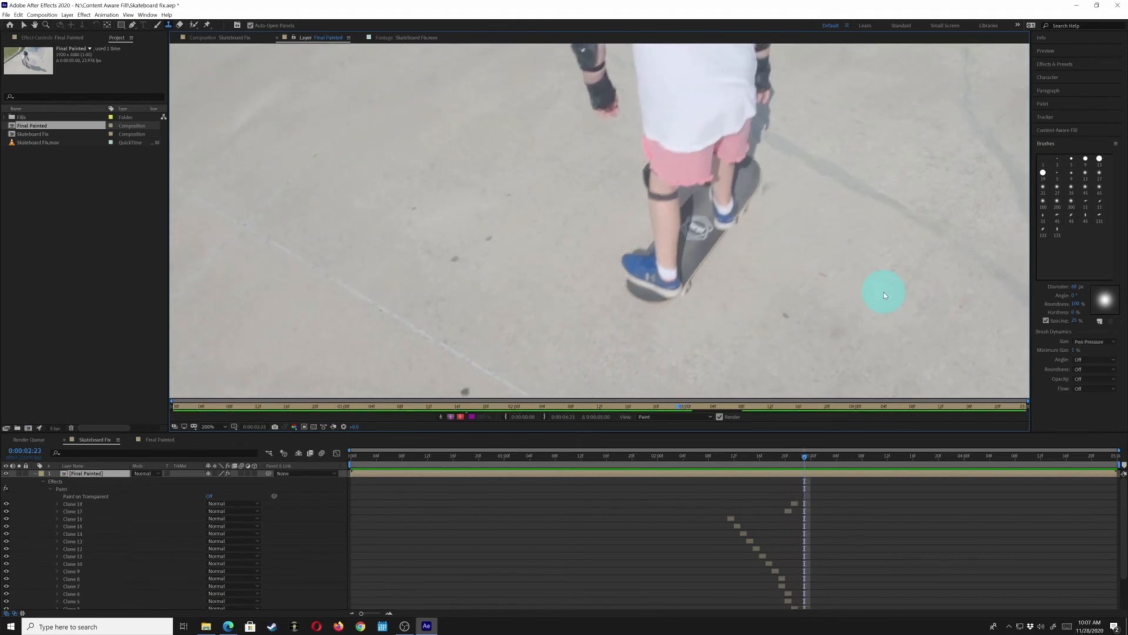
key("Page_Up")
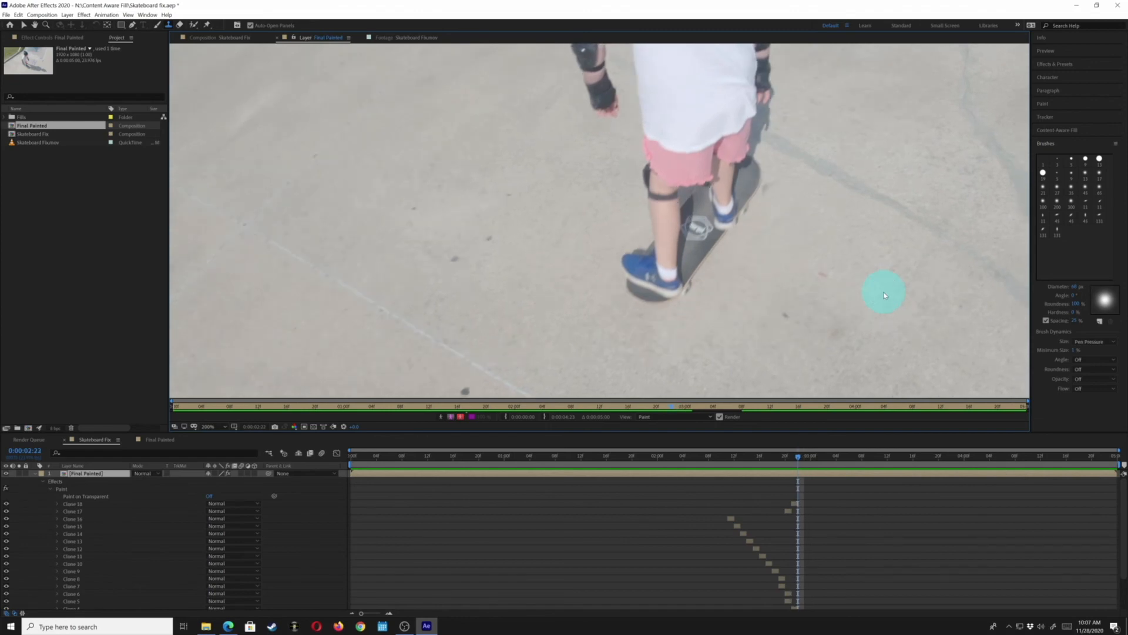
key("Page_Down")
key("Page_Up")
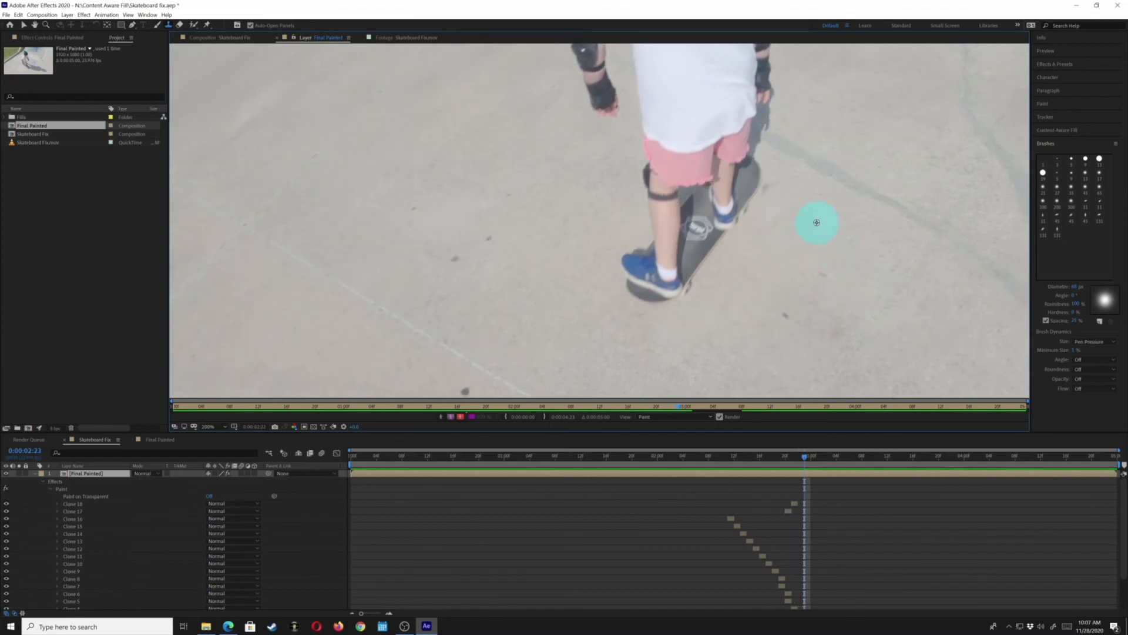
left_click(825, 230, "alt")
left_click_drag(791, 213, 769, 234)
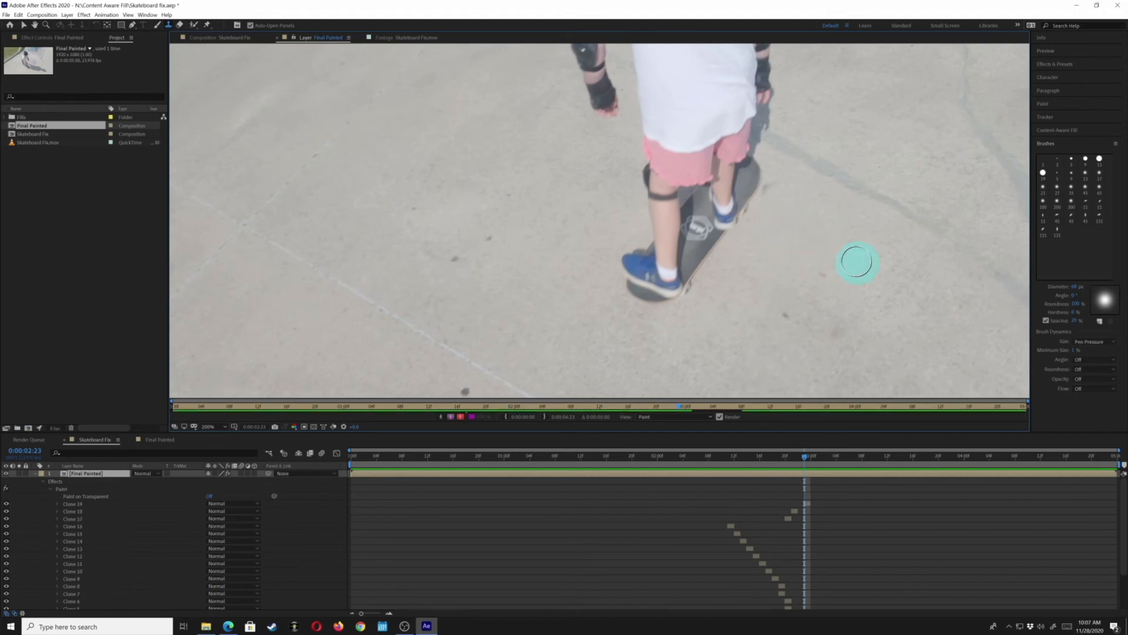
left_click(856, 231, "alt")
left_click_drag(780, 183, 770, 196)
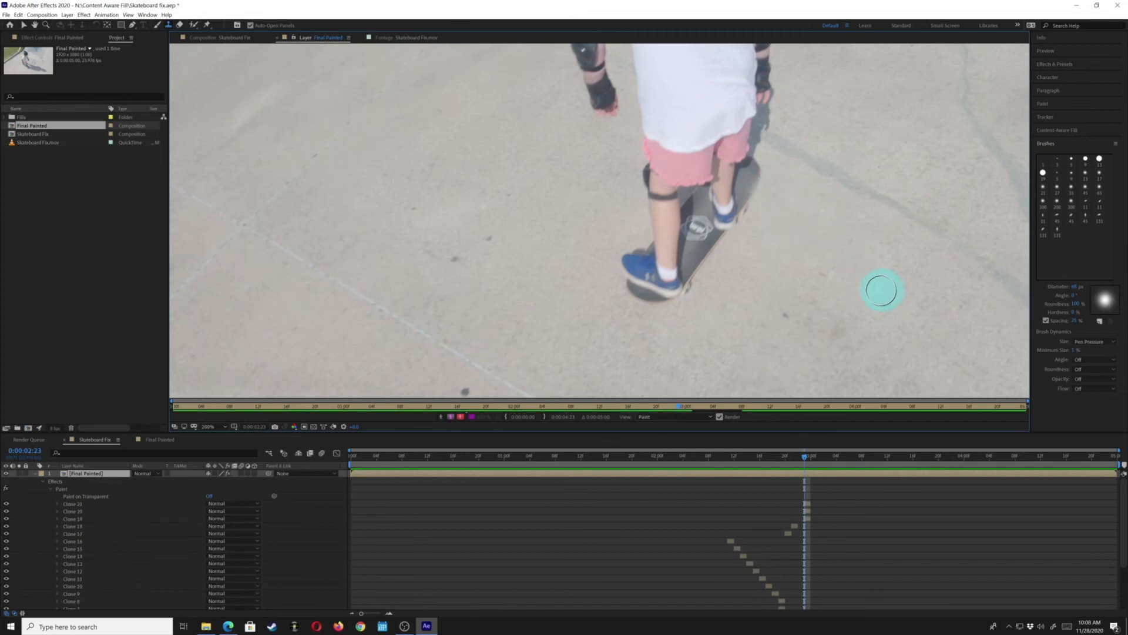
Advance to frame 0:00:03:00 and clone-stamp the shadow beside the skateboard with two sampled strokes
key("Page_Down")
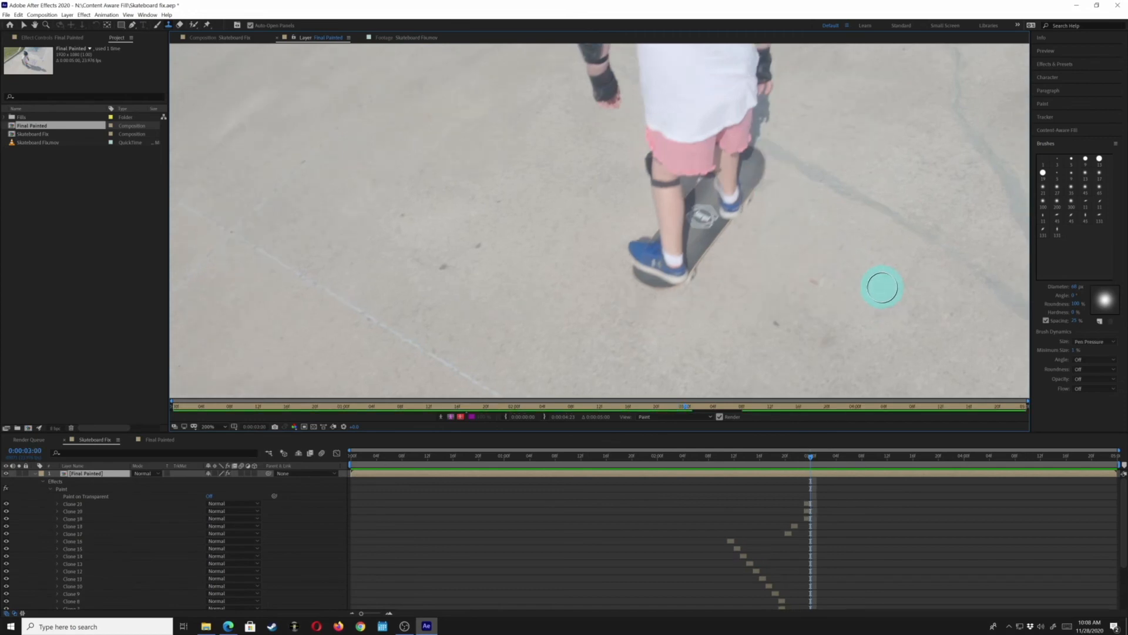
left_click(821, 240, "alt")
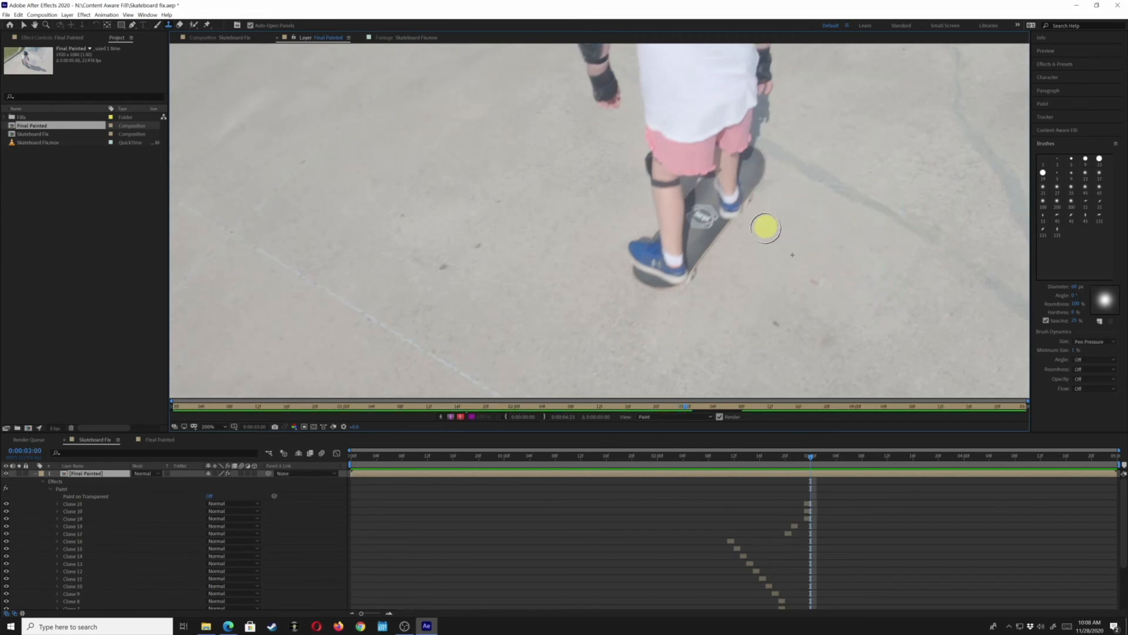
left_click_drag(766, 227, 773, 227)
left_click(828, 216, "alt")
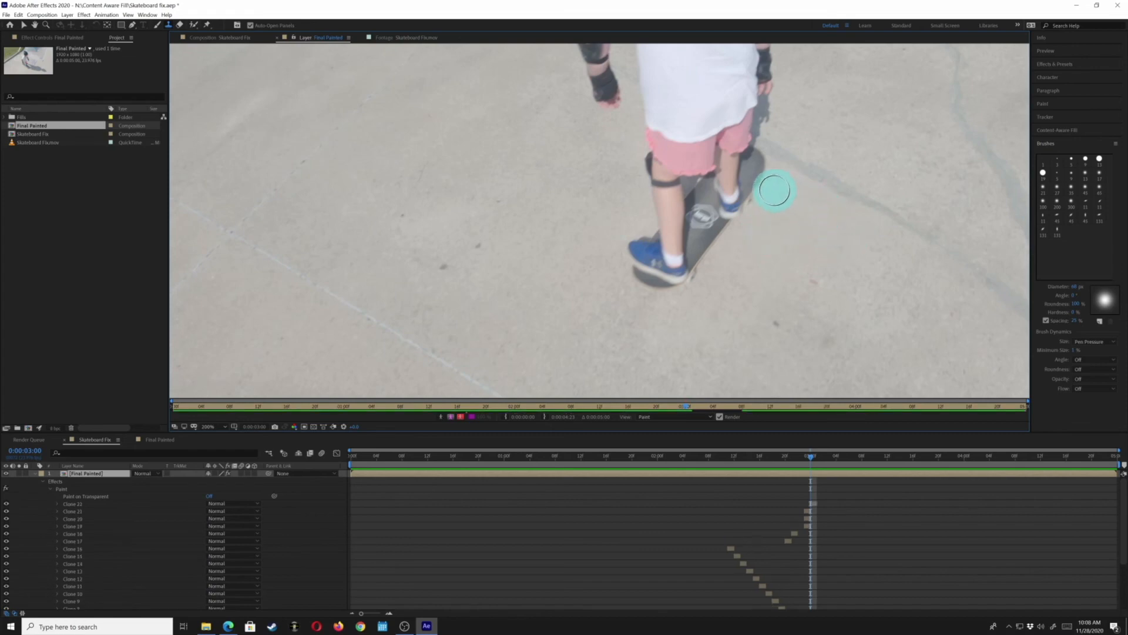
left_click_drag(776, 189, 776, 184)
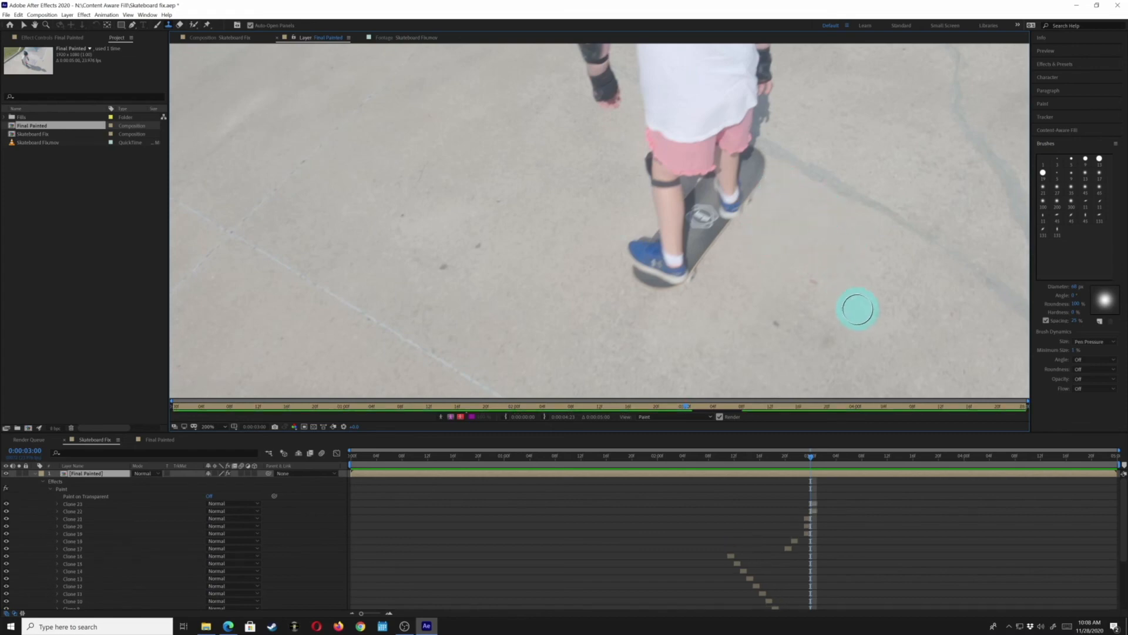
Advance to frame 0:00:03:01 and clone-stamp over the shadow near the skateboard with two strokes
key("Page_Down")
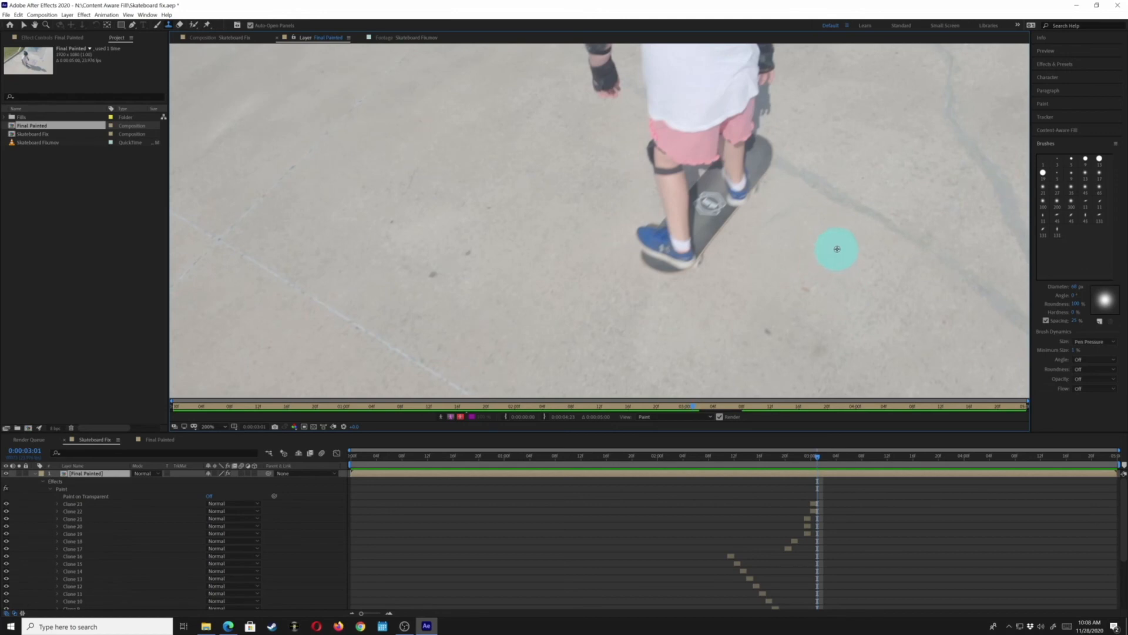
mouse_move(754, 226)
left_mouse_down()
mouse_move(782, 213)
mouse_move(784, 190)
left_mouse_up()
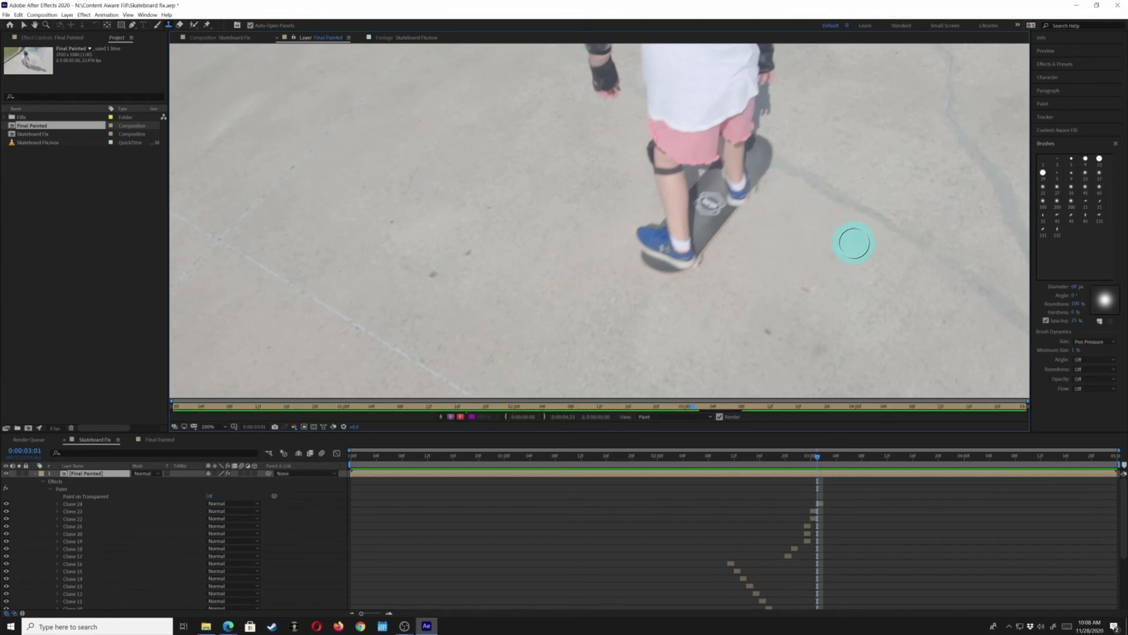
left_click(814, 221, "alt")
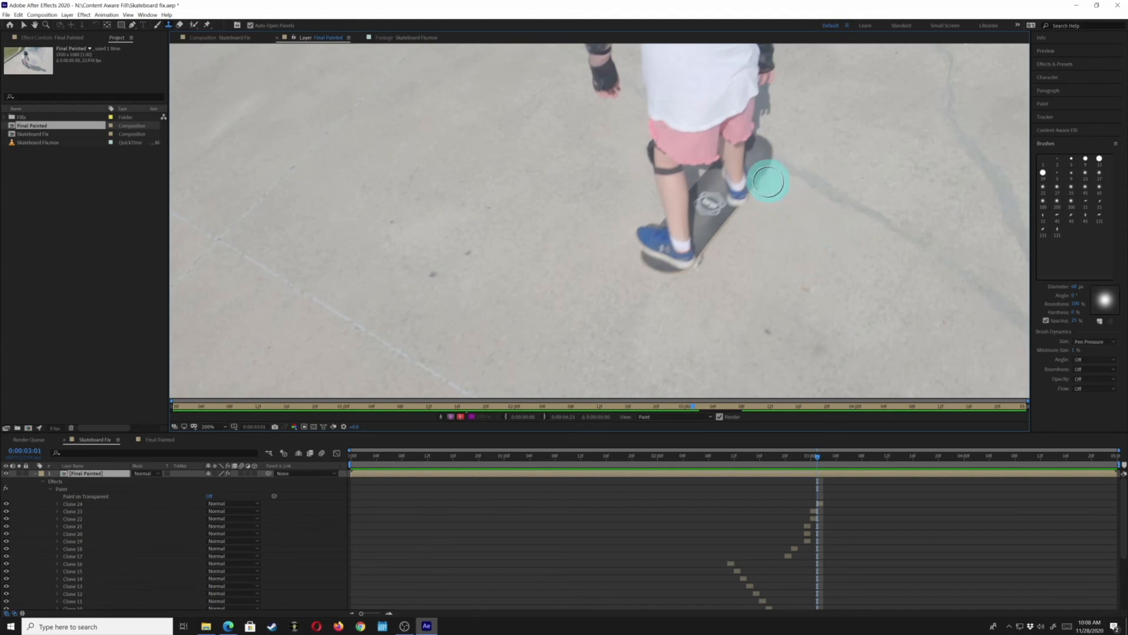
left_click_drag(773, 179, 763, 197)
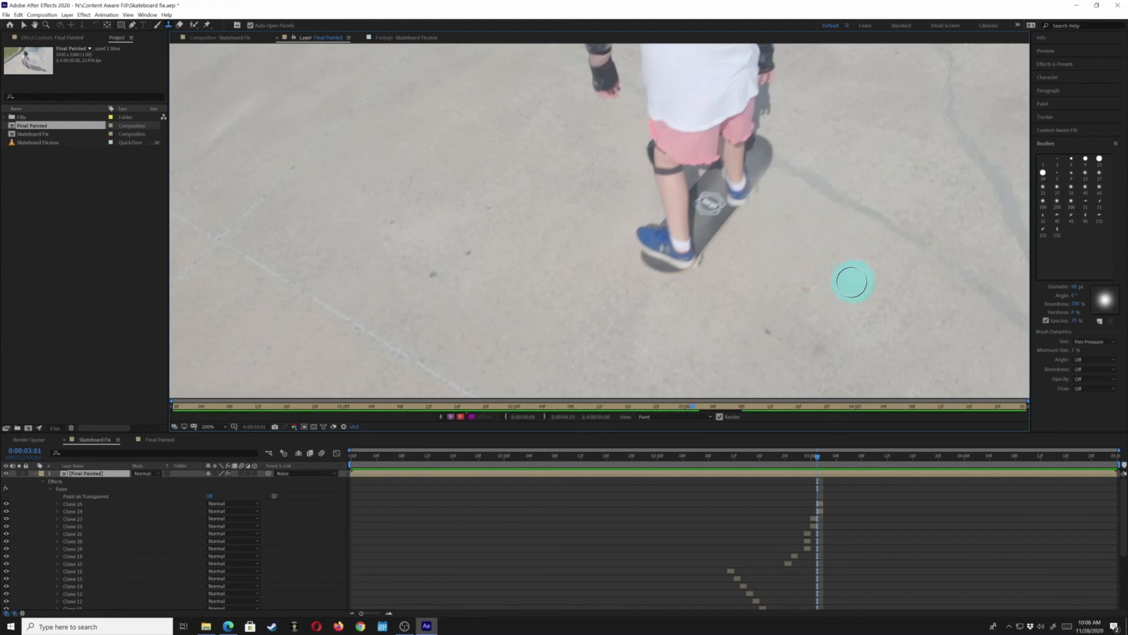
Step forward through frames 0:00:03:02 to 0:00:03:04, clone-stamping the skateboard's shadow on each frame
key("Page_Down")
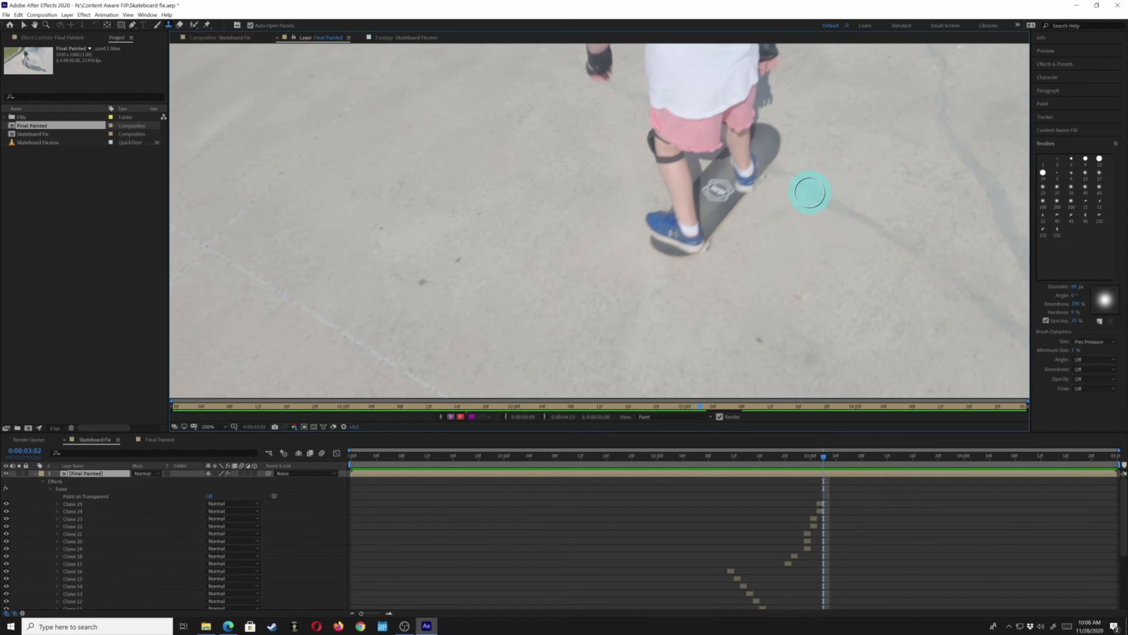
mouse_move(807, 197)
left_mouse_down()
mouse_move(912, 239)
mouse_move(819, 243)
mouse_move(768, 219)
mouse_move(816, 255)
left_mouse_up()
key("Page_Down")
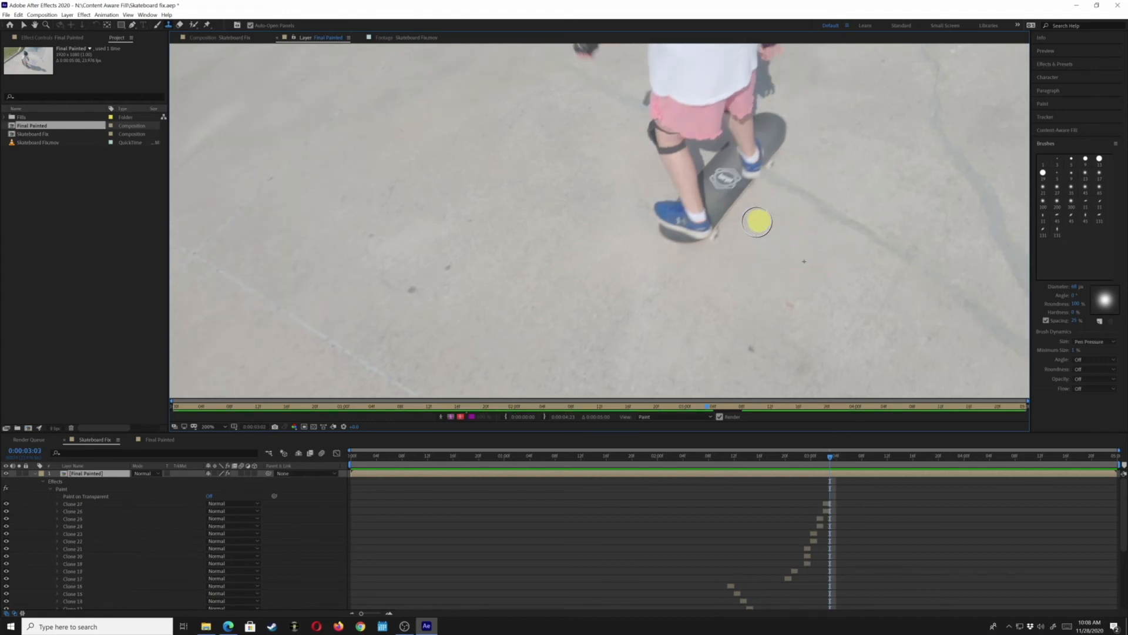
left_click_drag(757, 222, 840, 265)
key("Page_Down")
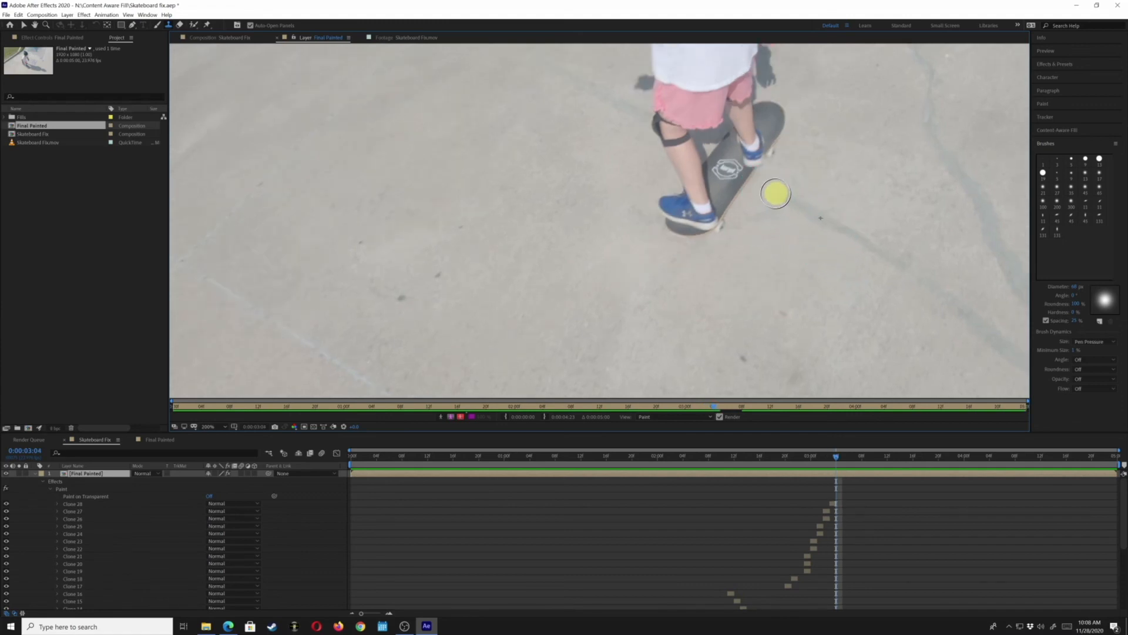
left_click_drag(806, 211, 822, 220)
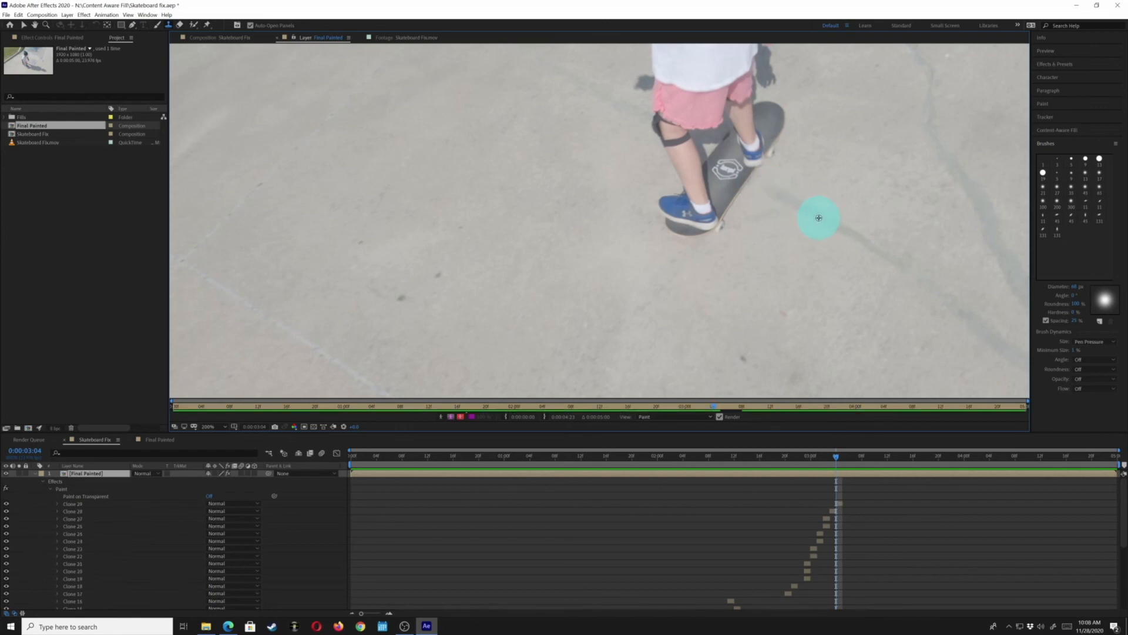
Clone-stamp more of the shadow beside the skateboard at frame 0:00:03:04
left_click(752, 183)
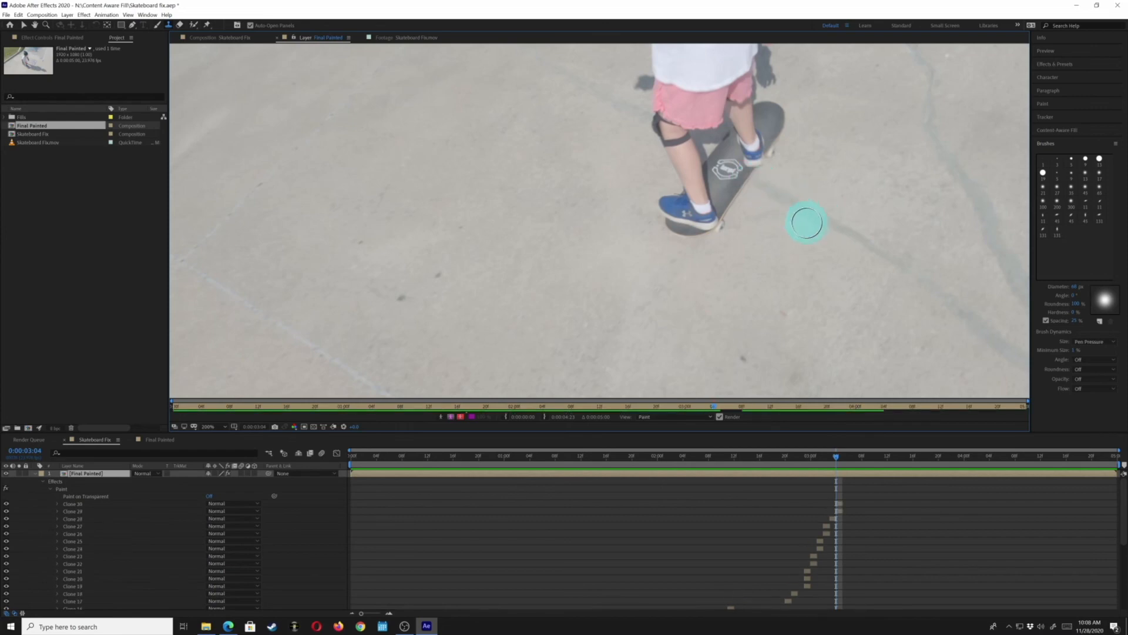
left_click(753, 220)
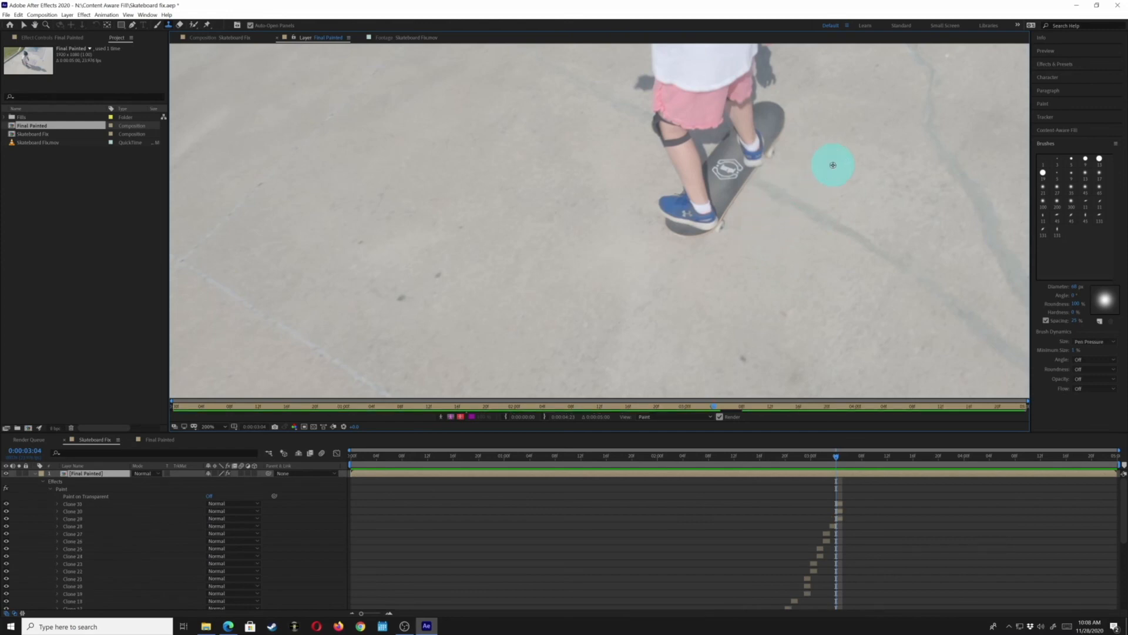
left_click(801, 183)
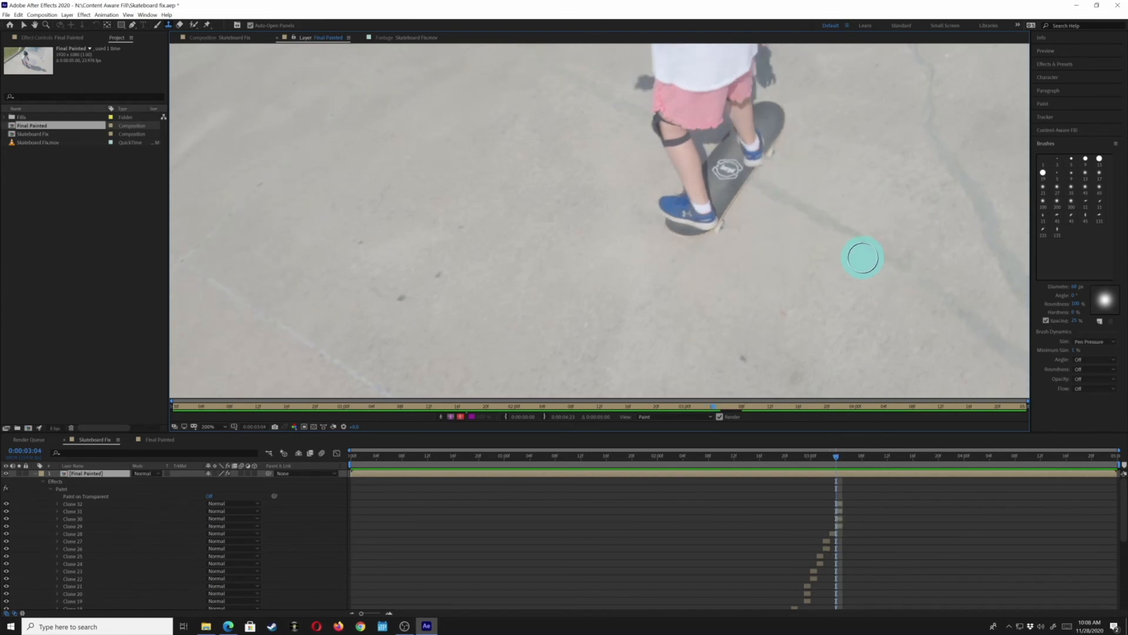
Advance to frame 0:00:03:05 and clone-stamp the shadow beside the skateboard with sampled strokes
key("Page_Down")
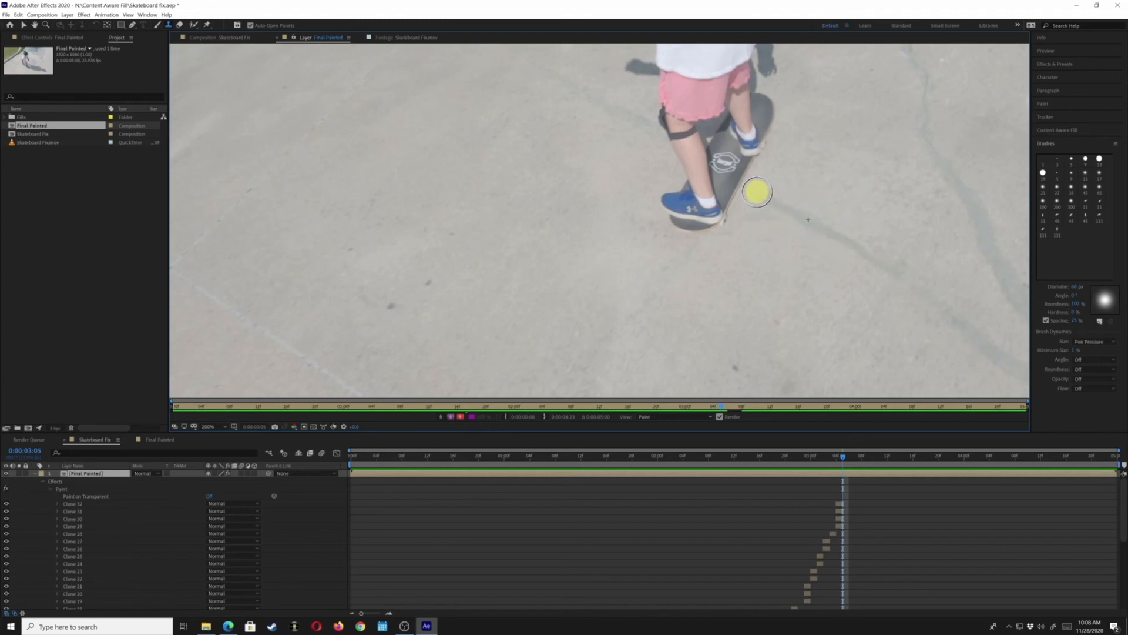
mouse_move(803, 217)
left_mouse_down()
mouse_move(852, 239)
mouse_move(794, 237)
mouse_move(789, 252)
mouse_move(749, 215)
left_mouse_up()
left_click(788, 251, "alt")
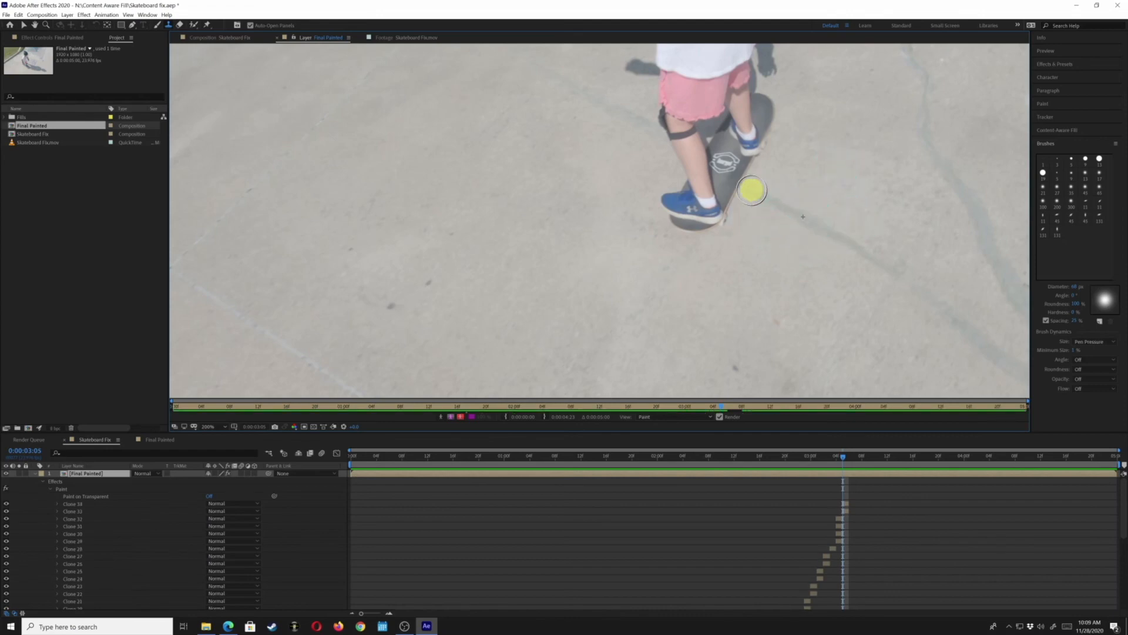
left_click_drag(775, 201, 808, 212)
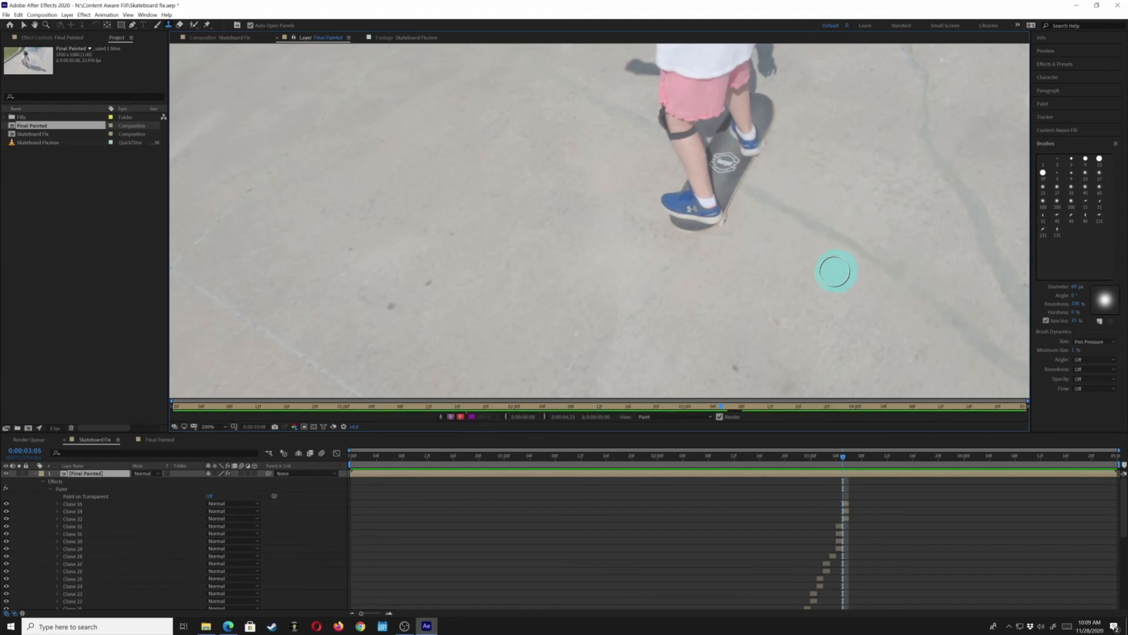
Advance to frame 0:00:03:06 and clone-stamp over the skateboard's shadow with several sampled strokes
key("Page_Down")
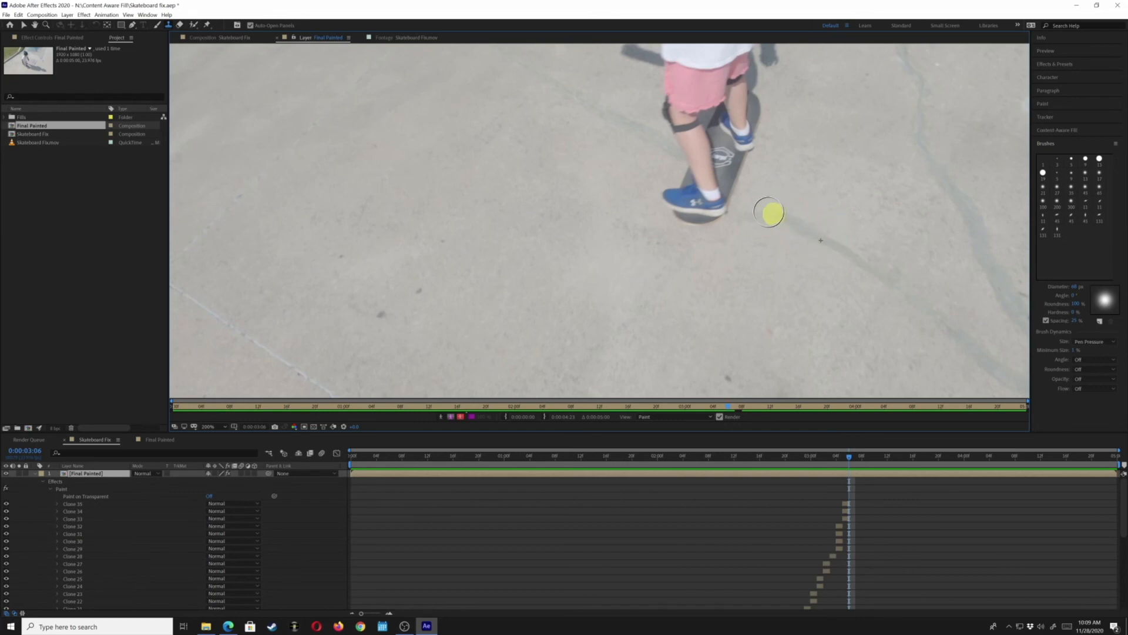
left_click_drag(743, 195, 837, 245)
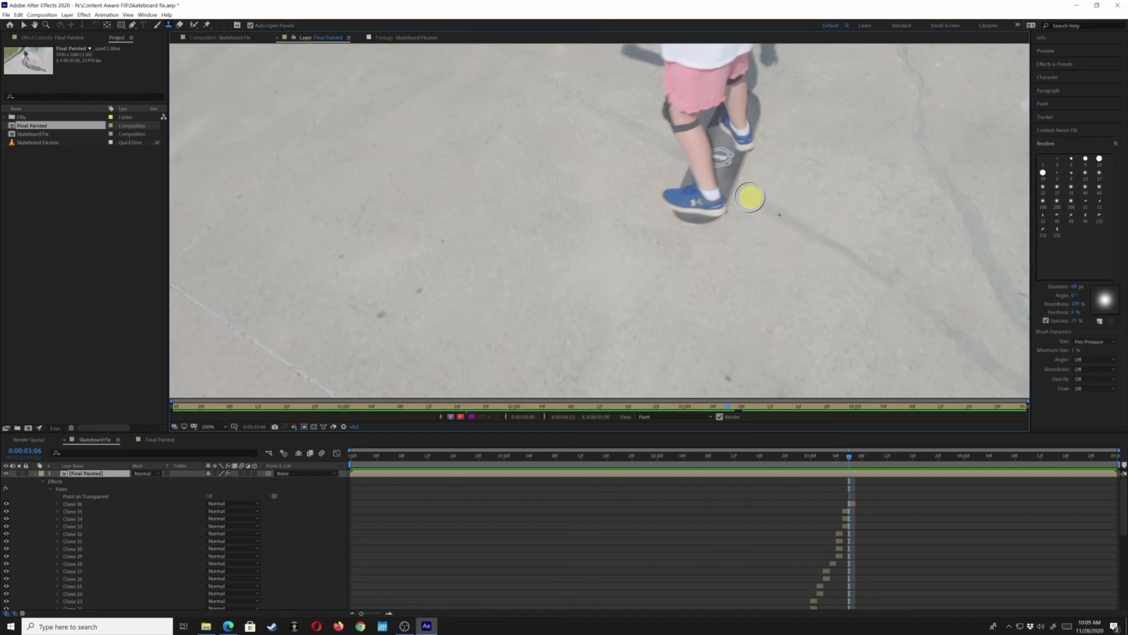
left_click_drag(748, 194, 864, 255)
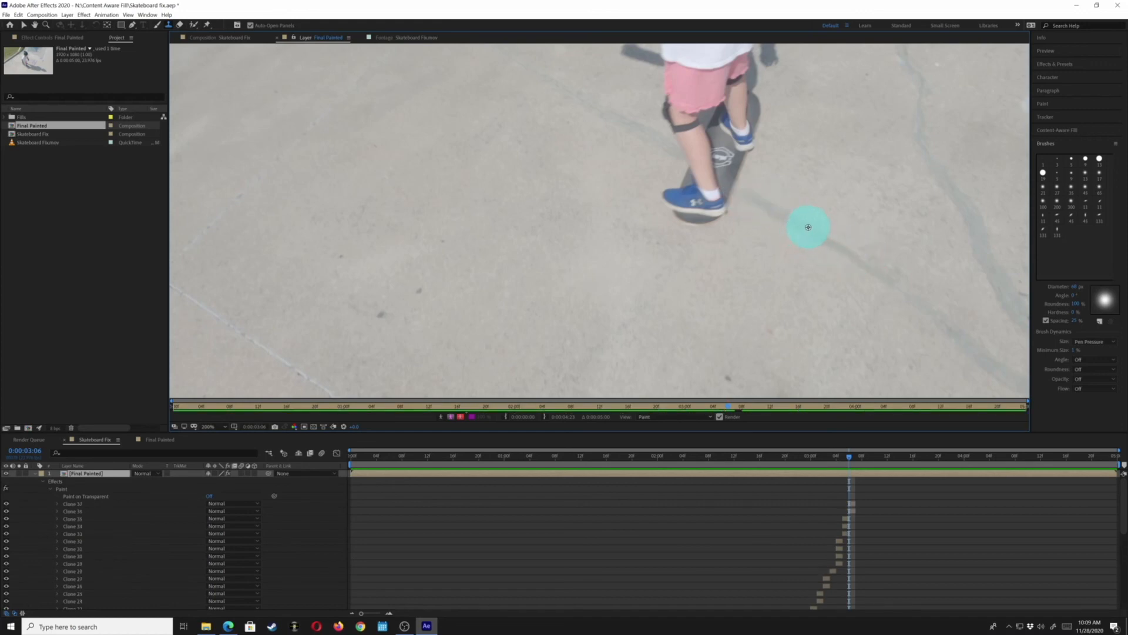
left_click_drag(746, 189, 784, 300)
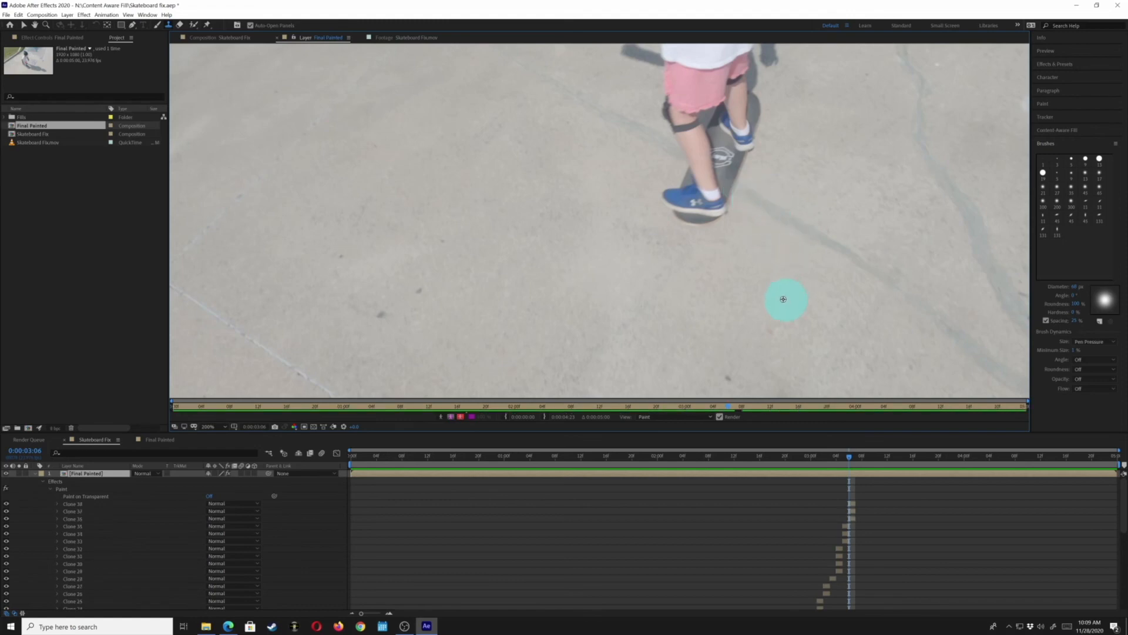
left_click(773, 295, "alt")
left_click_drag(741, 223, 743, 229)
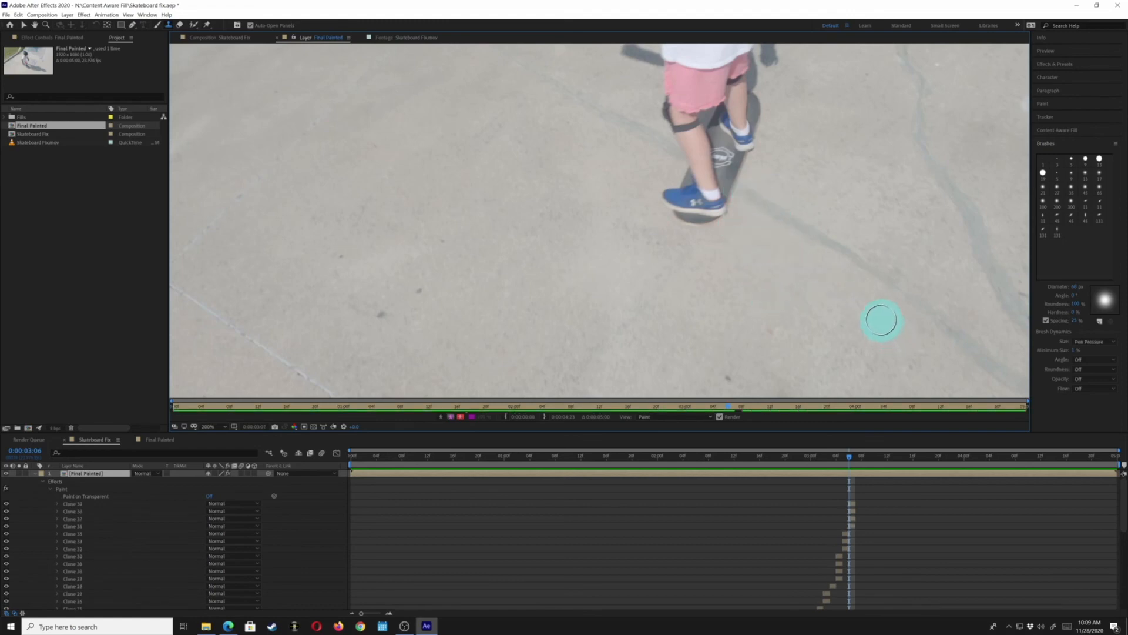
Advance through frames 0:00:03:07 and 0:00:03:08, clone-stamping the shadow near the skateboard on each
key("Page_Down")
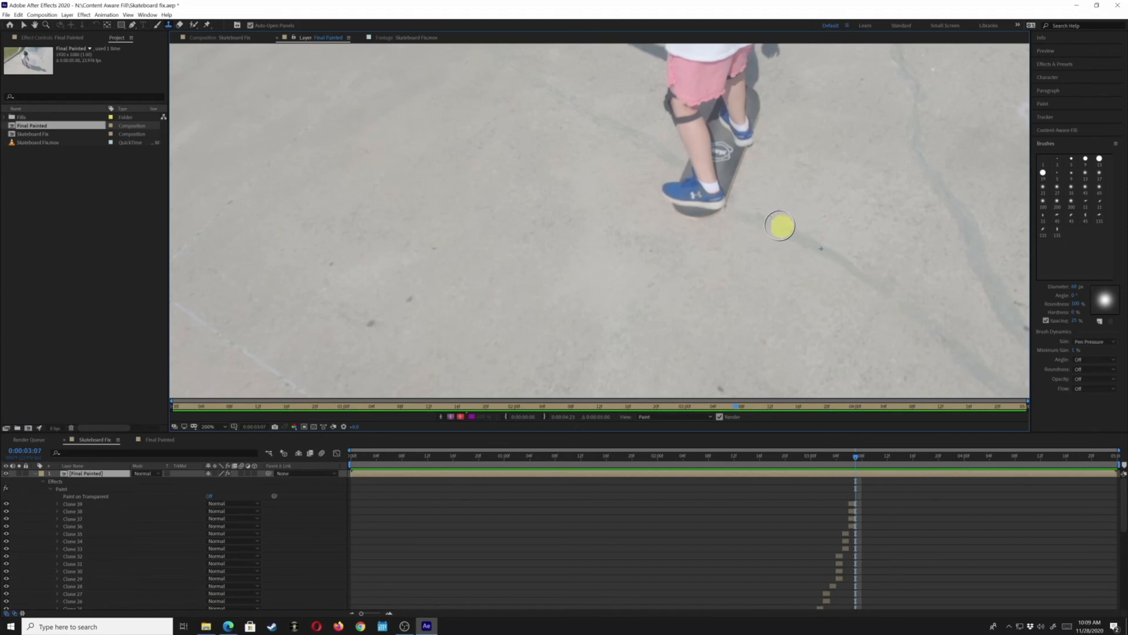
left_click_drag(841, 259, 746, 207)
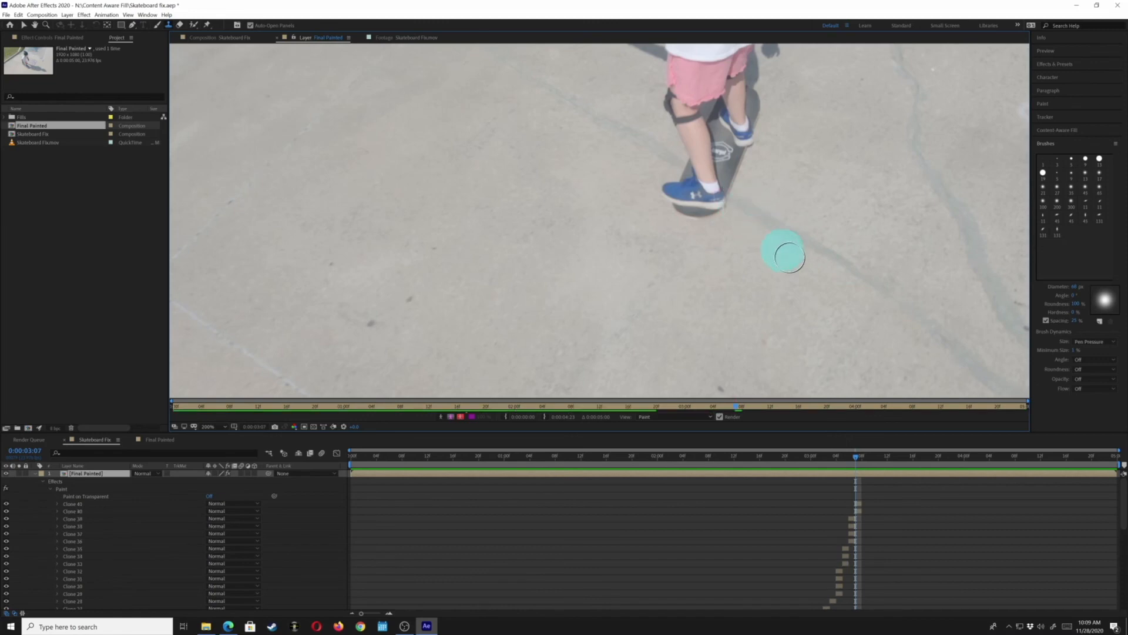
mouse_move(786, 254)
left_mouse_down()
mouse_move(755, 259)
mouse_move(741, 226)
mouse_move(725, 227)
left_mouse_up()
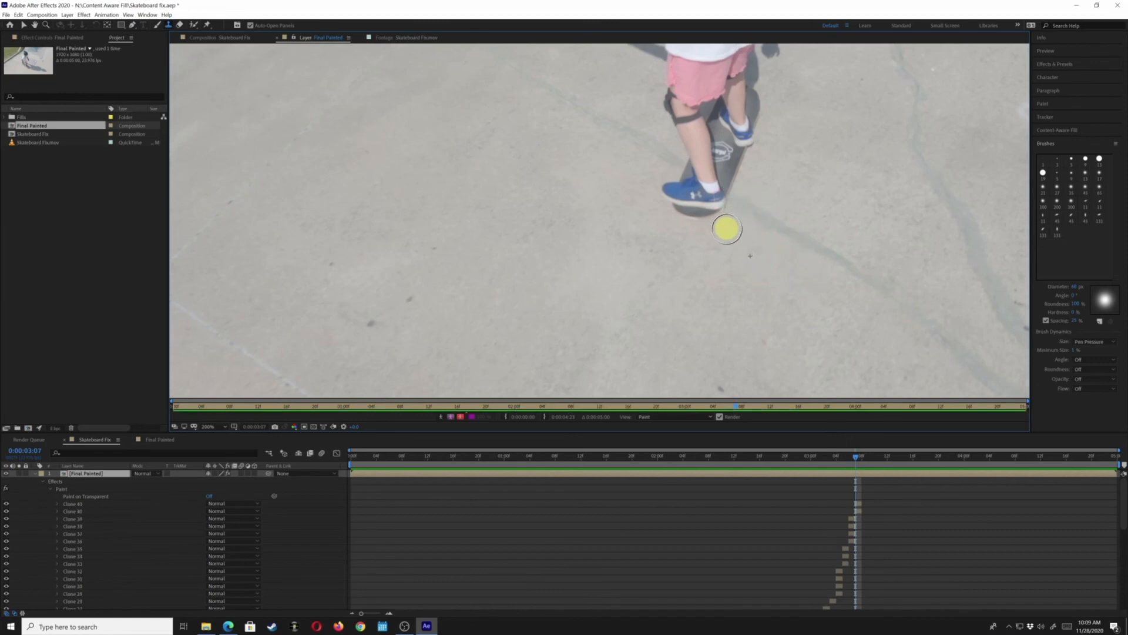
key("Page_Down")
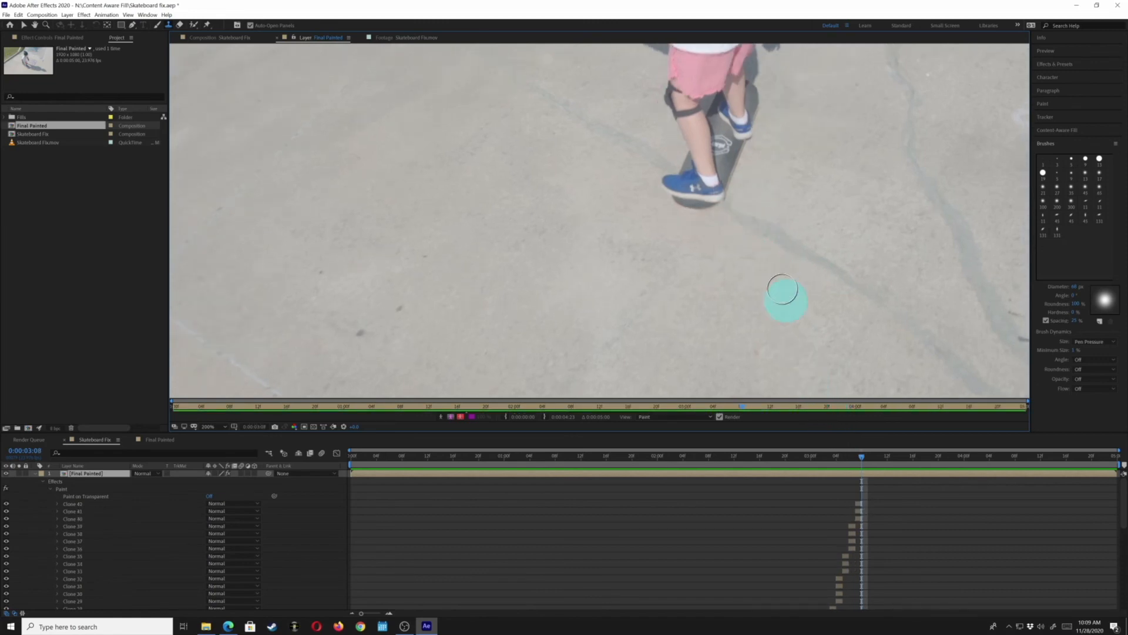
left_click(787, 237, "alt")
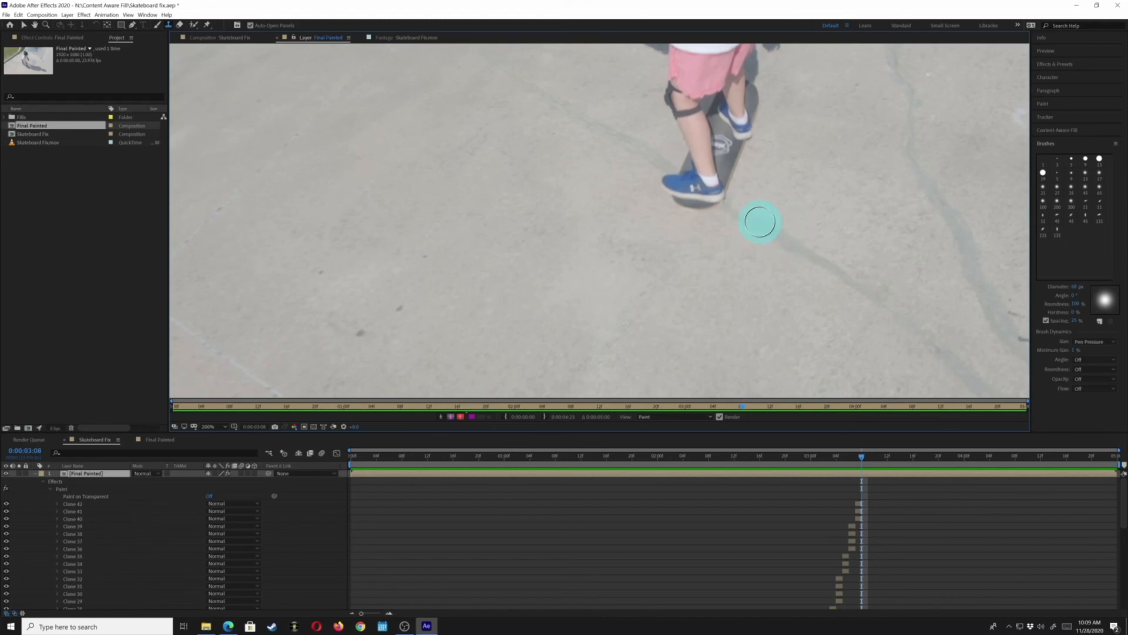
left_click_drag(739, 217, 726, 212)
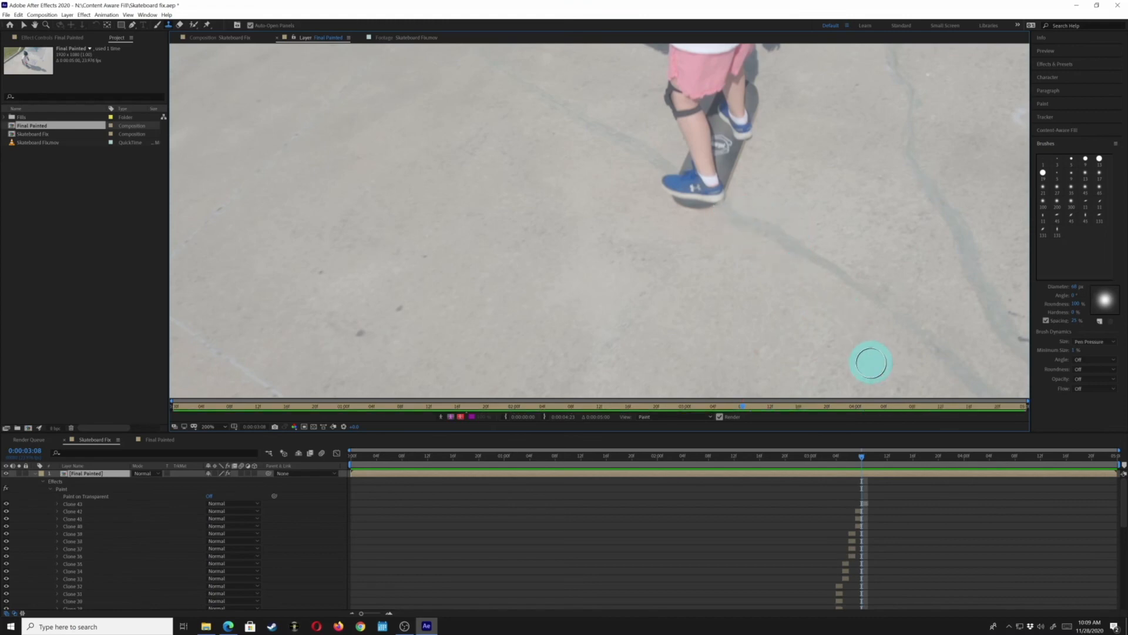
Advance to frame 0:00:03:09 and clone-stamp the remaining shadow beside the skateboard
key("Page_Down")
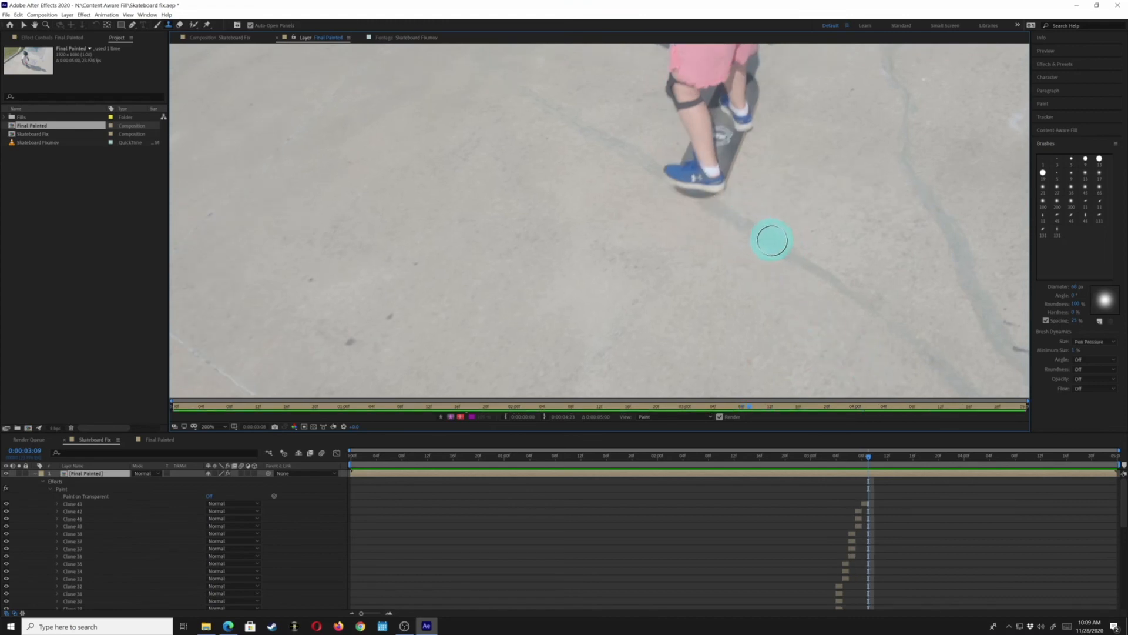
left_click(777, 245, "alt")
left_click_drag(720, 212, 741, 225)
Step forward frame by frame to 0:00:03:21 to check the ground for any remaining shadow
key("Page_Down")
key("Page_Down")
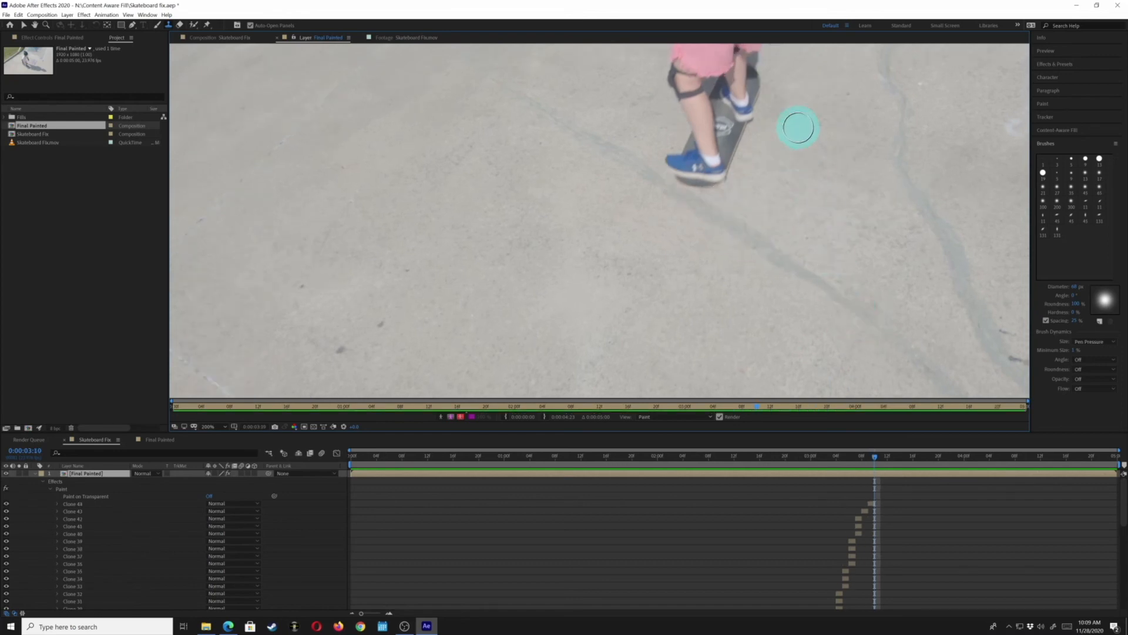
key("Page_Down")
key("Page_Down")
key("Page_Down")
key("Page_Down")
key("Page_Down")
key("Page_Down")
key("Page_Down")
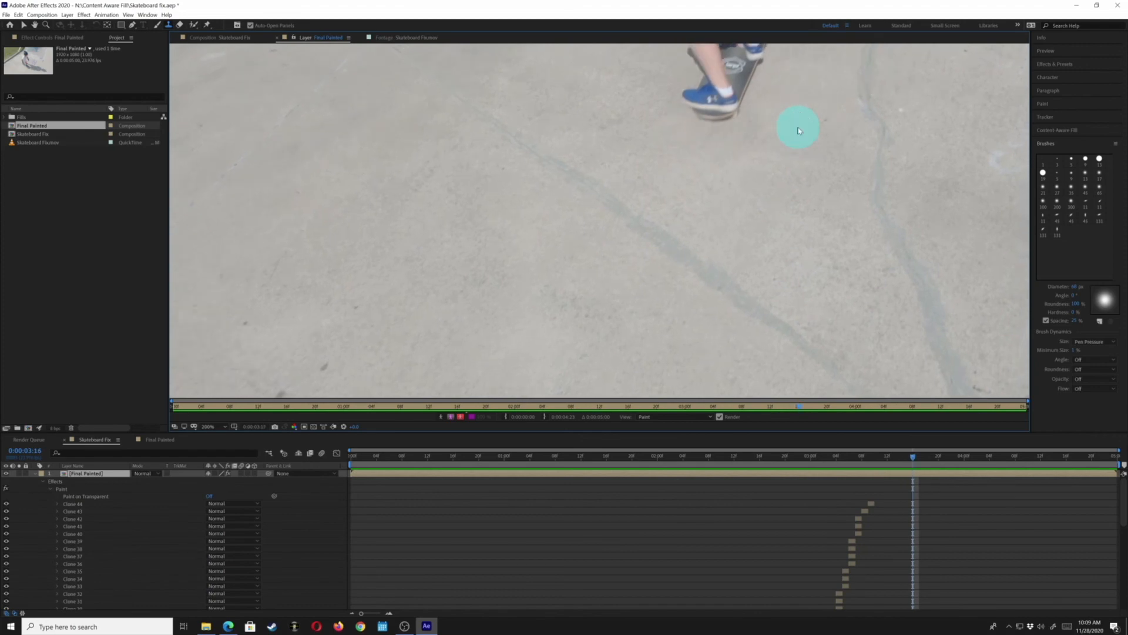
key("Page_Down")
key("Page_Down")
key("Page_Down")
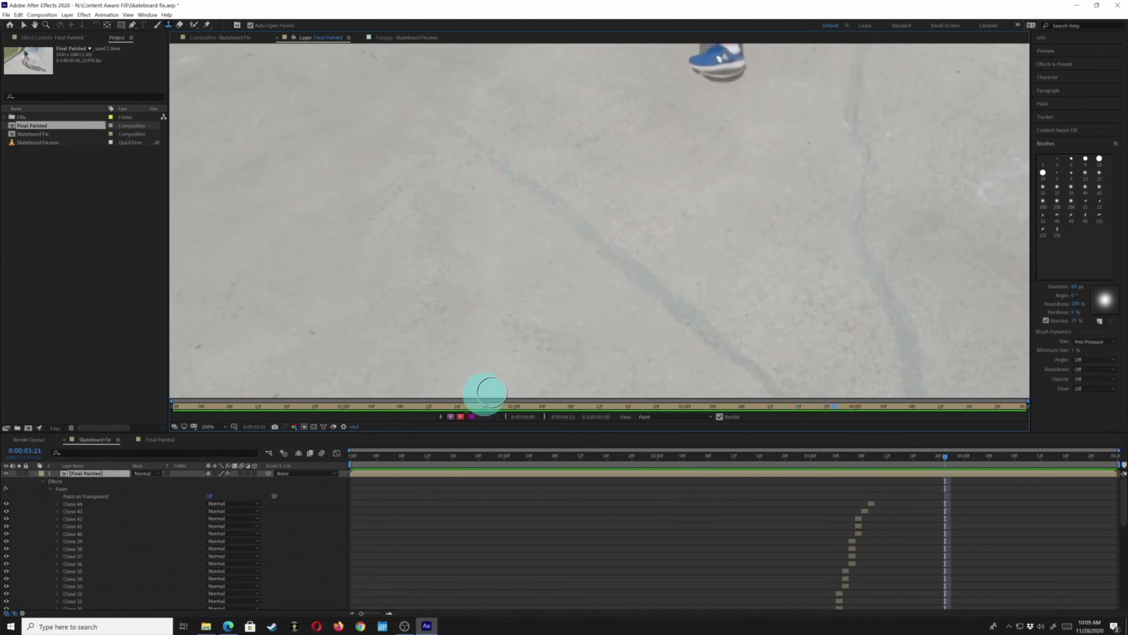
Switch to the composition view, collapse the layer's properties, fit the magnification and preview the cleaned-up clip
scroll(400, 332, "down", 4)
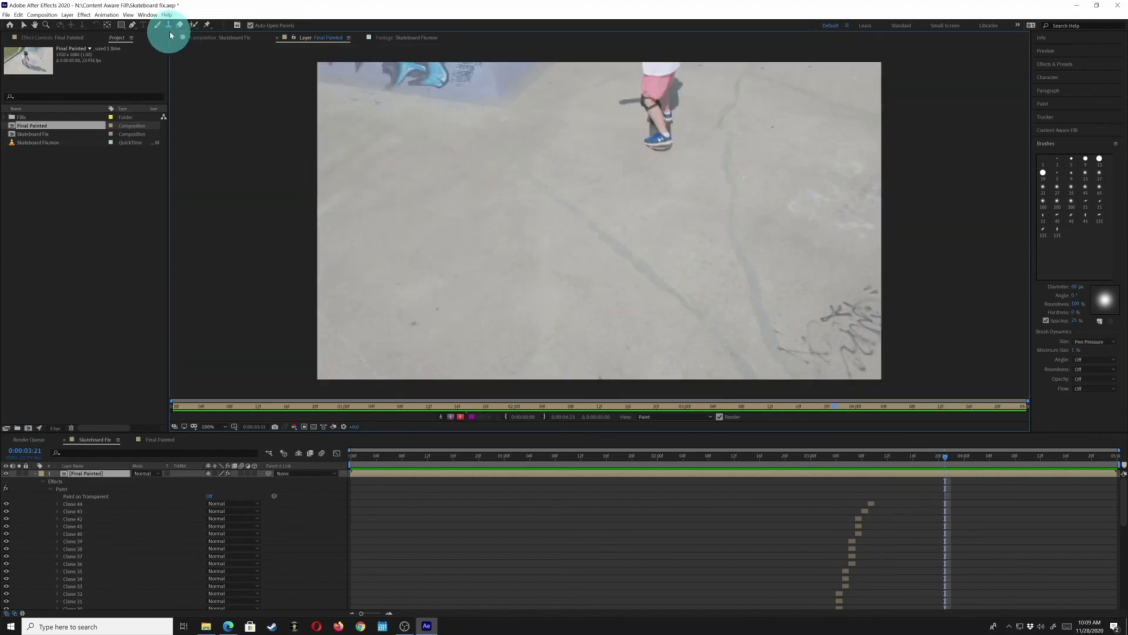
left_click(196, 39)
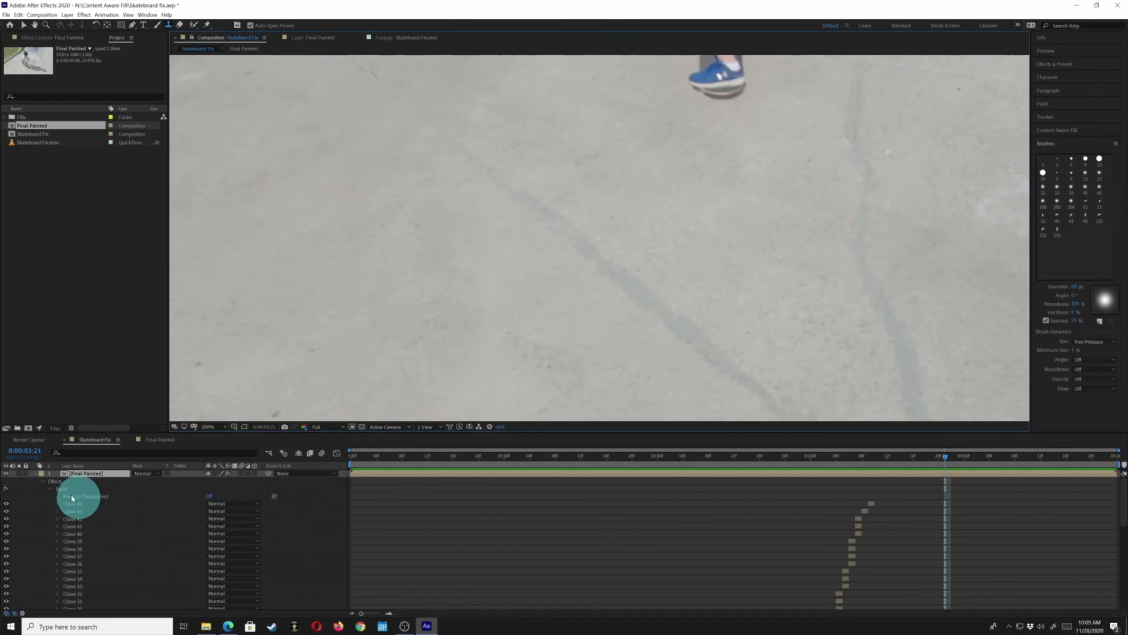
left_click(44, 485)
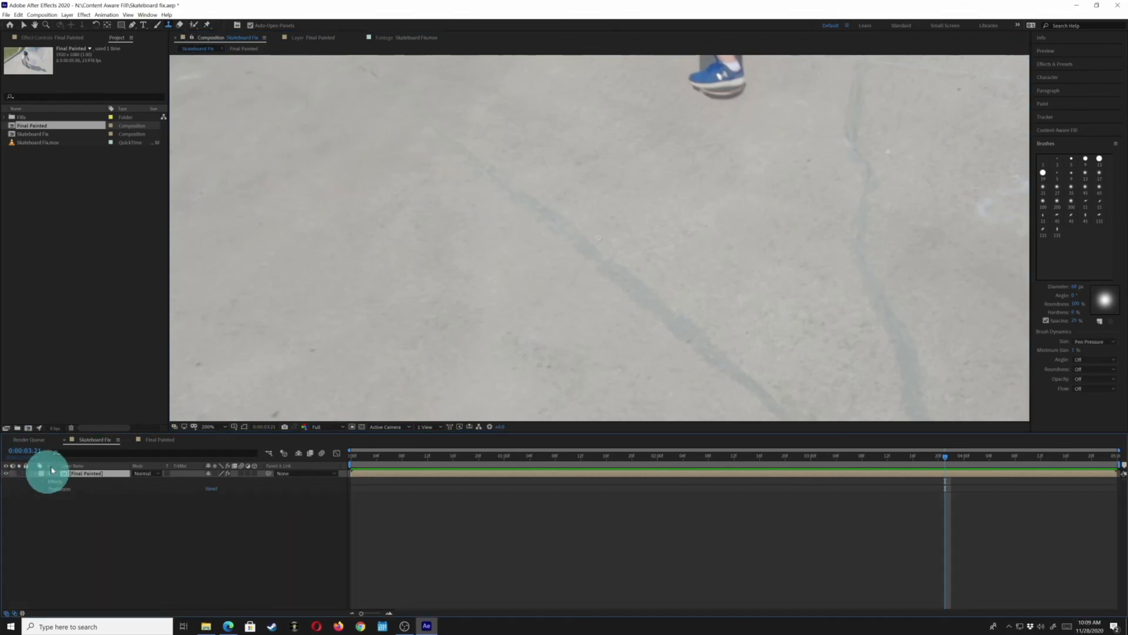
left_click(220, 428)
left_click(224, 446)
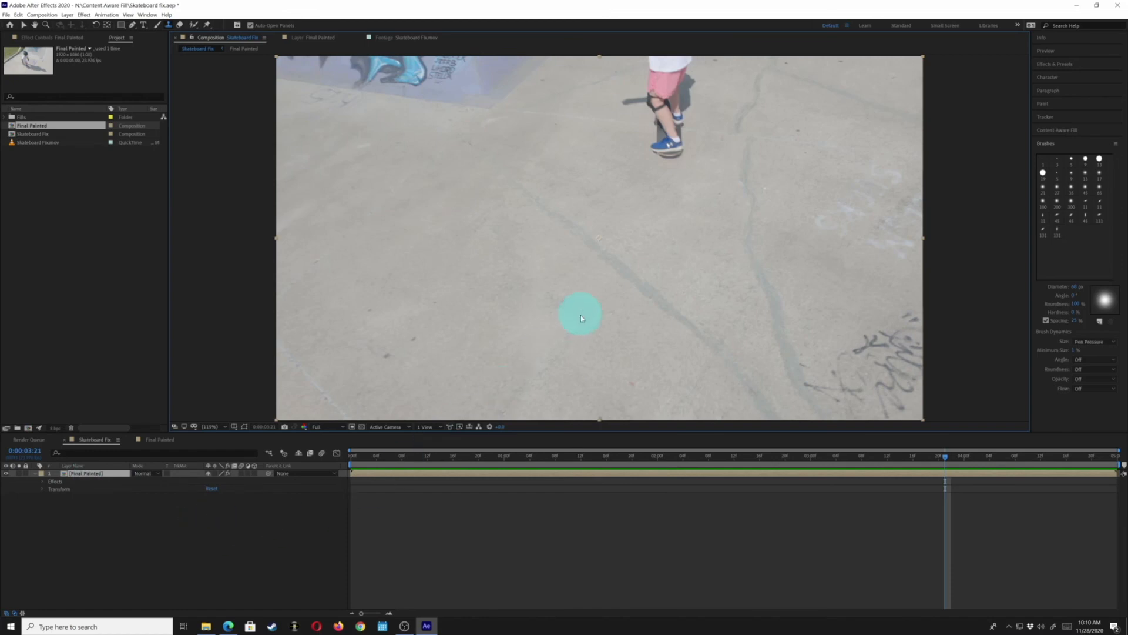
key("space")
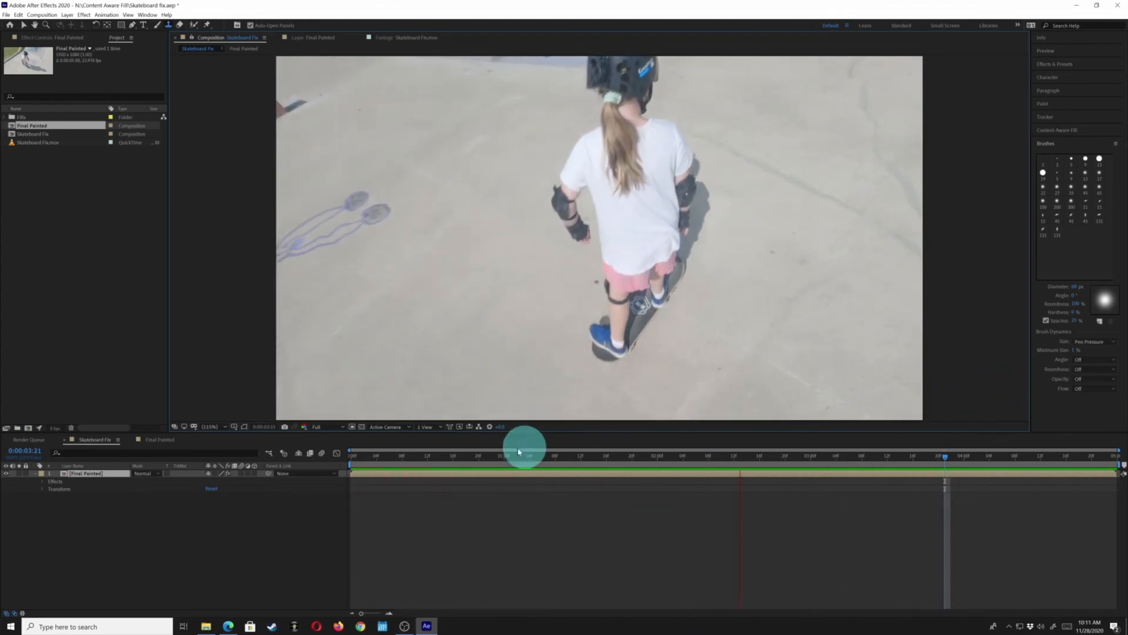
key("space")
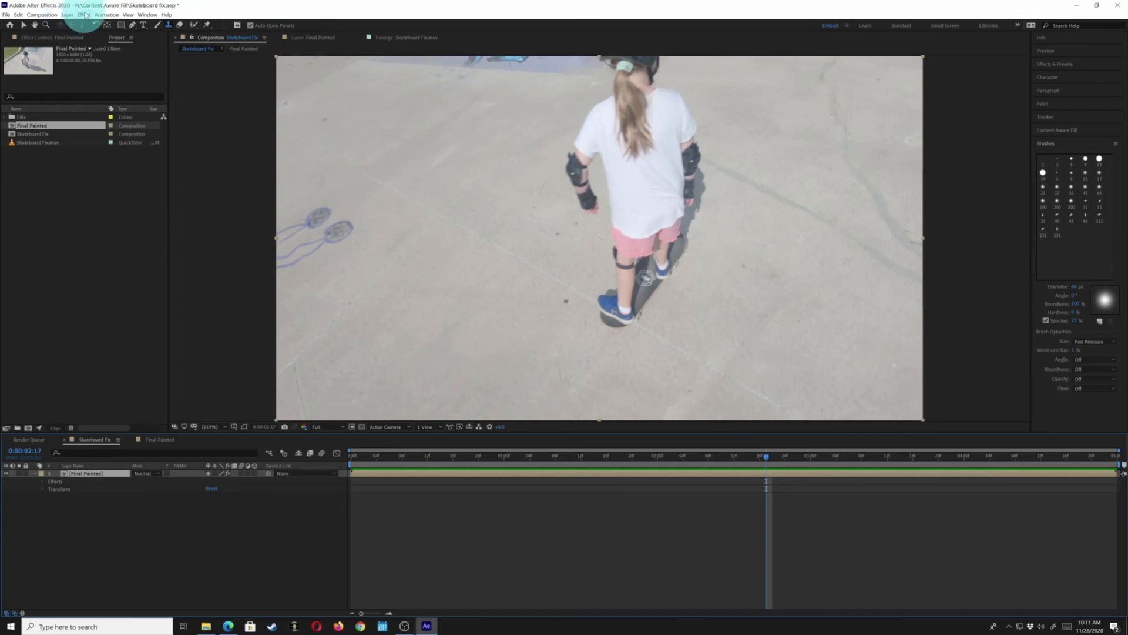
Apply a Lumetri Color effect to the Final Painted layer and open its Basic Correction settings
left_click(84, 14)
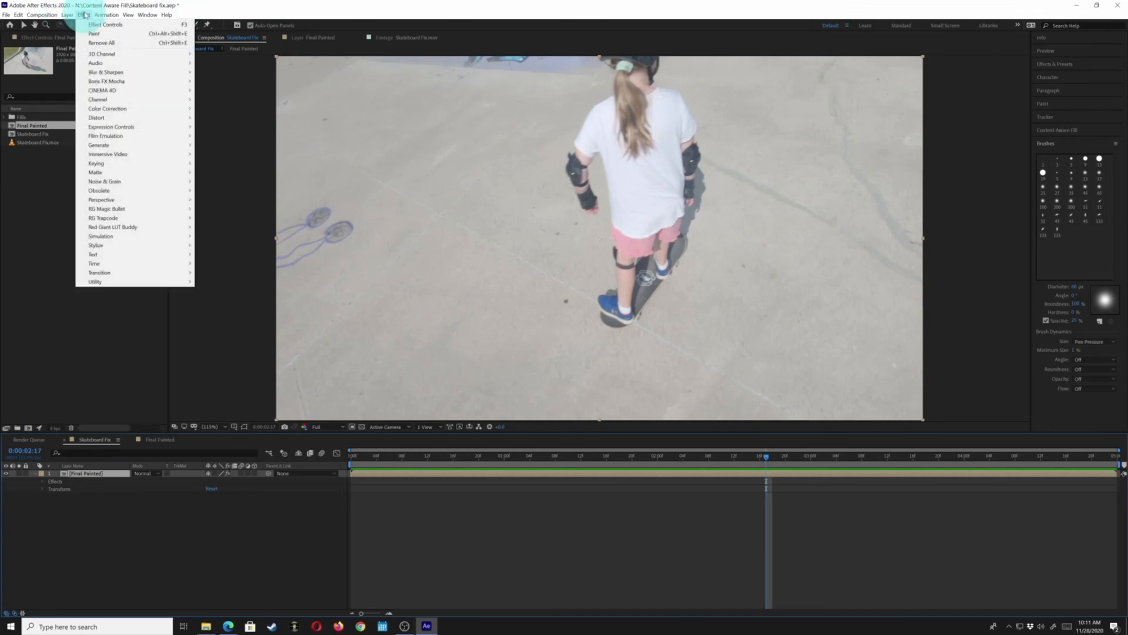
mouse_move(139, 114)
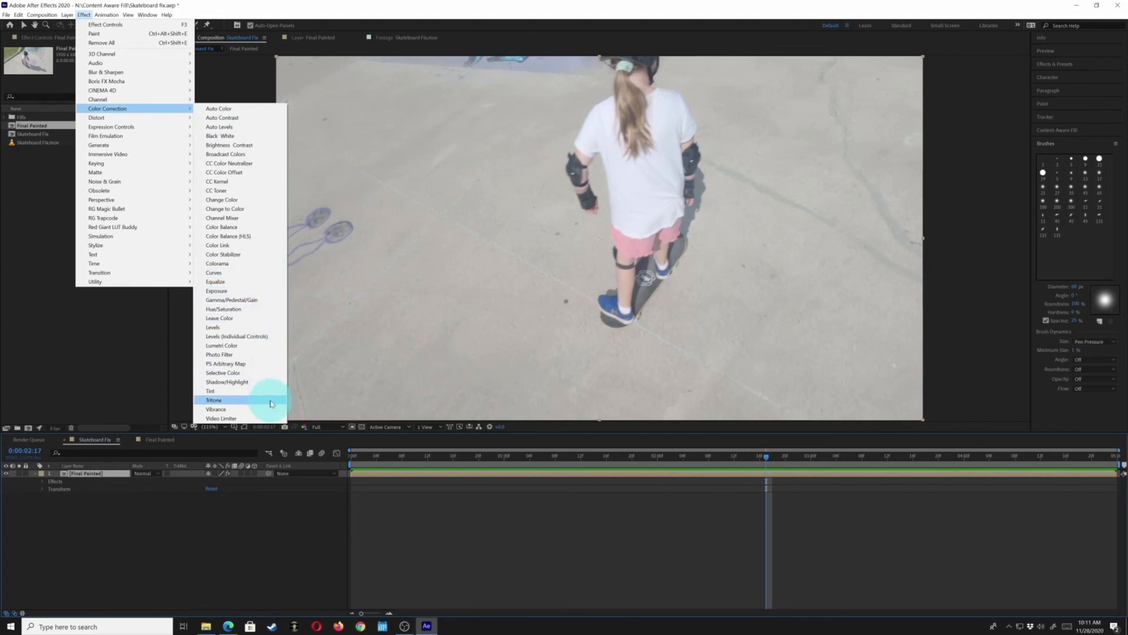
left_click(244, 346)
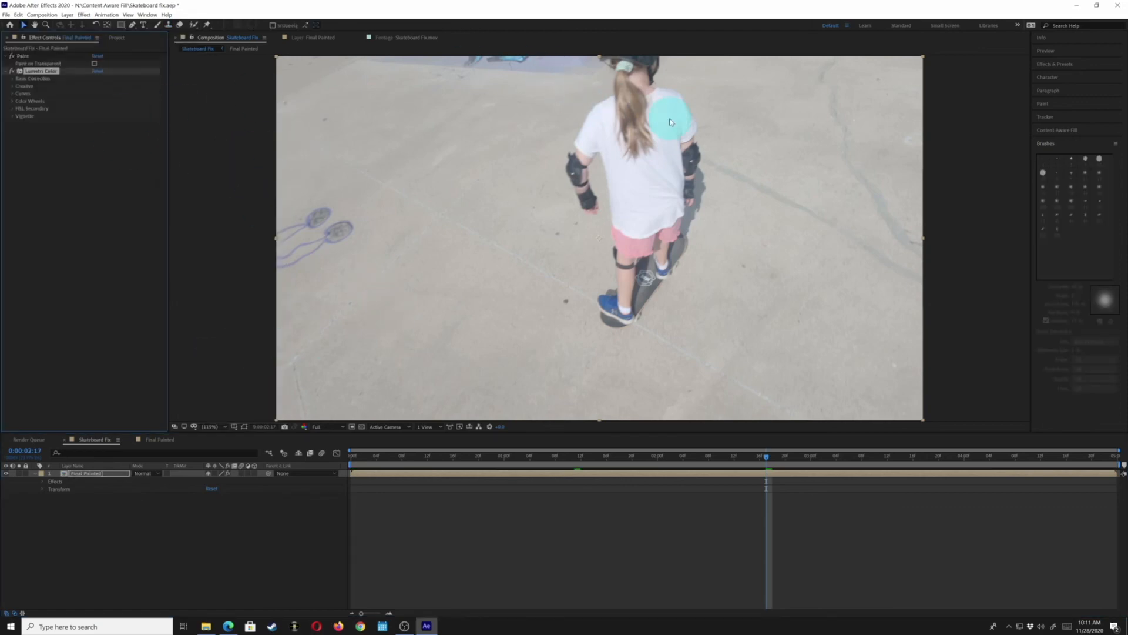
left_click(13, 79)
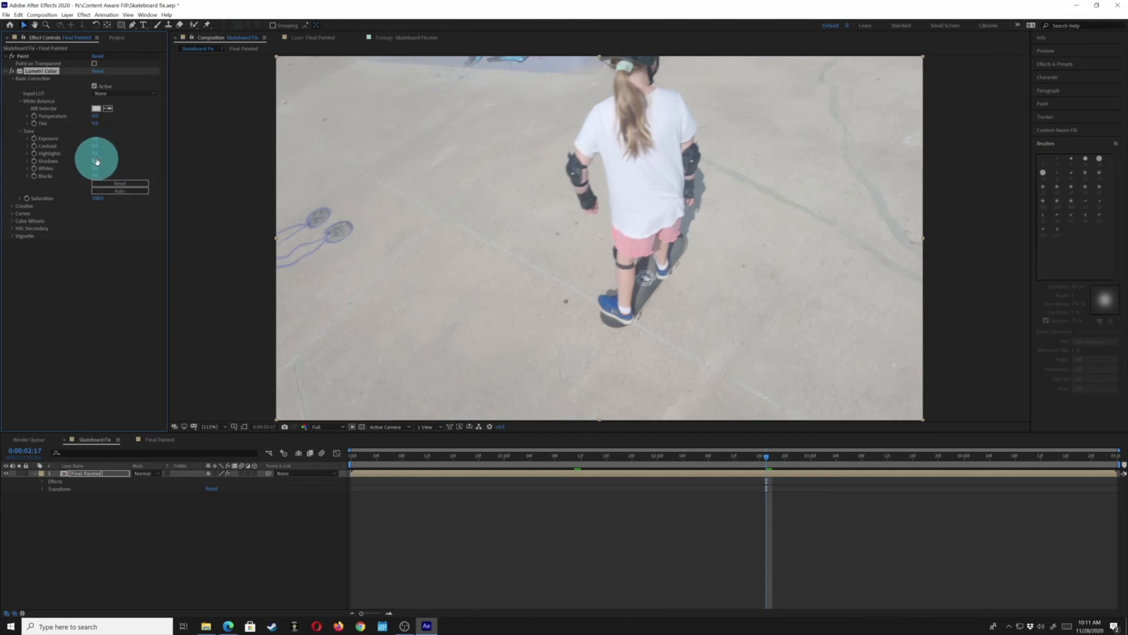
Increase the contrast, lower the blacks and raise the saturation in Basic Correction, and preview the result
left_click_drag(94, 145, 116, 157)
left_click_drag(95, 176, 3, 184)
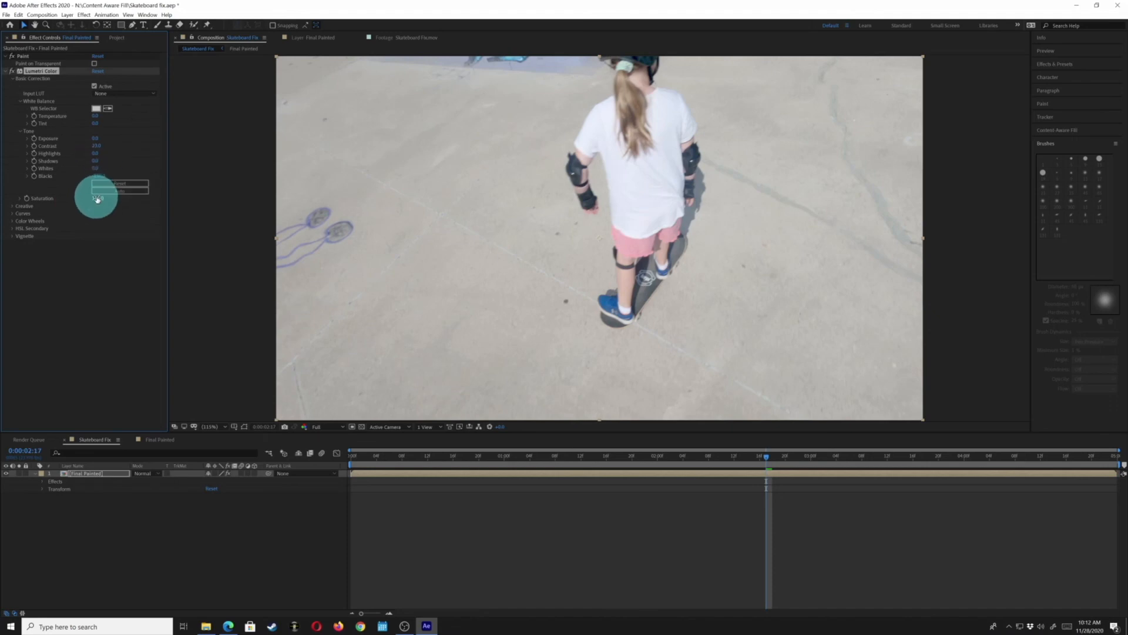
mouse_move(98, 198)
left_mouse_down()
mouse_move(127, 207)
mouse_move(103, 207)
left_mouse_up()
key("space")
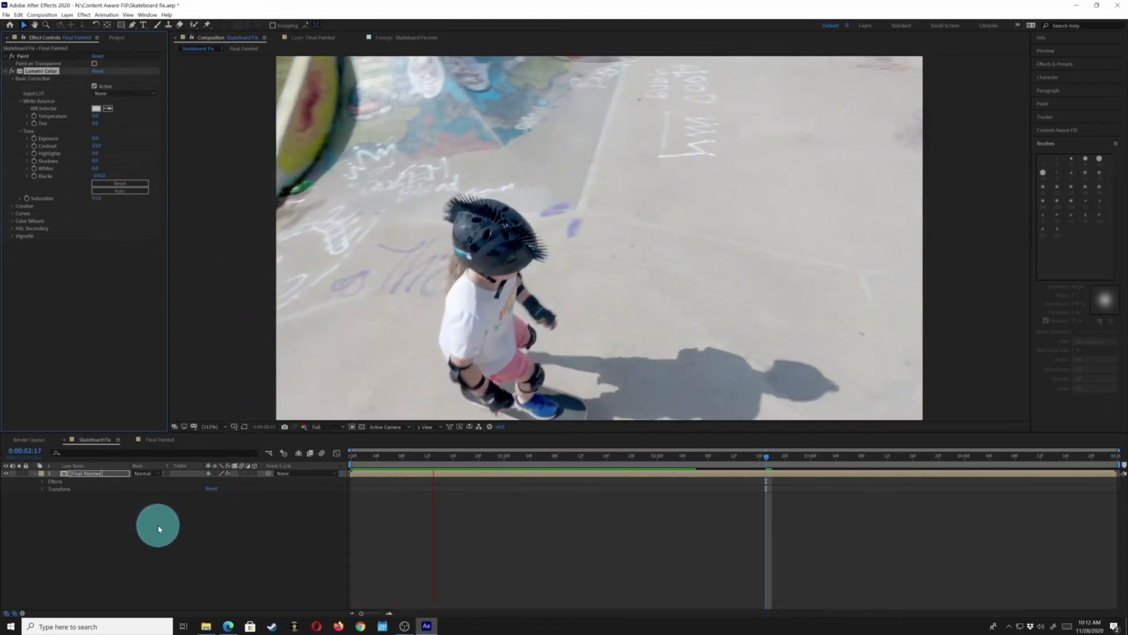